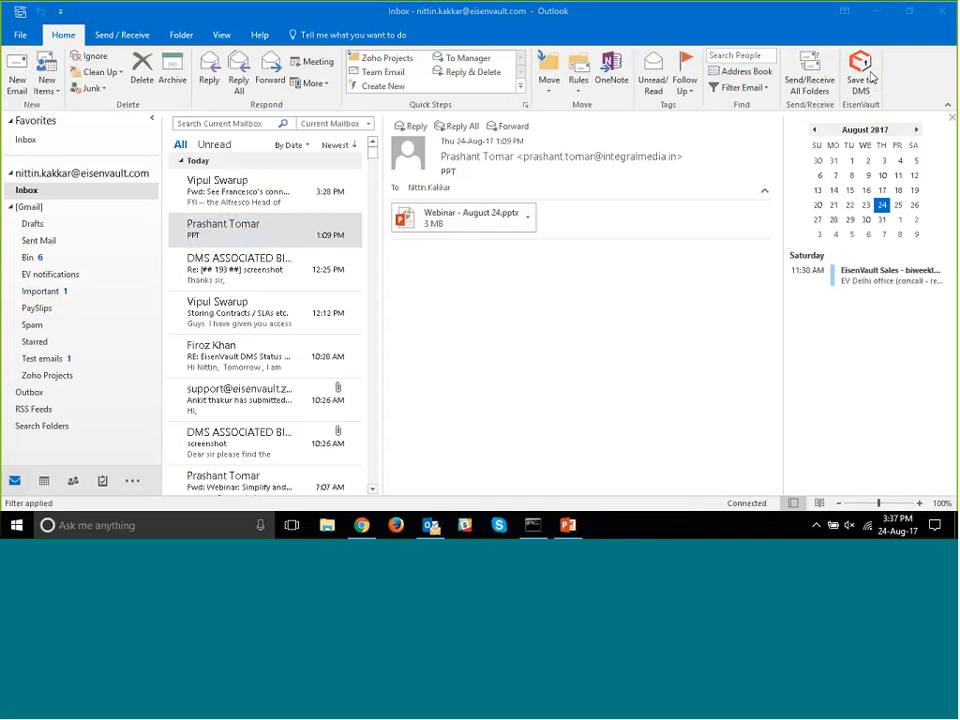
left_click(865, 67)
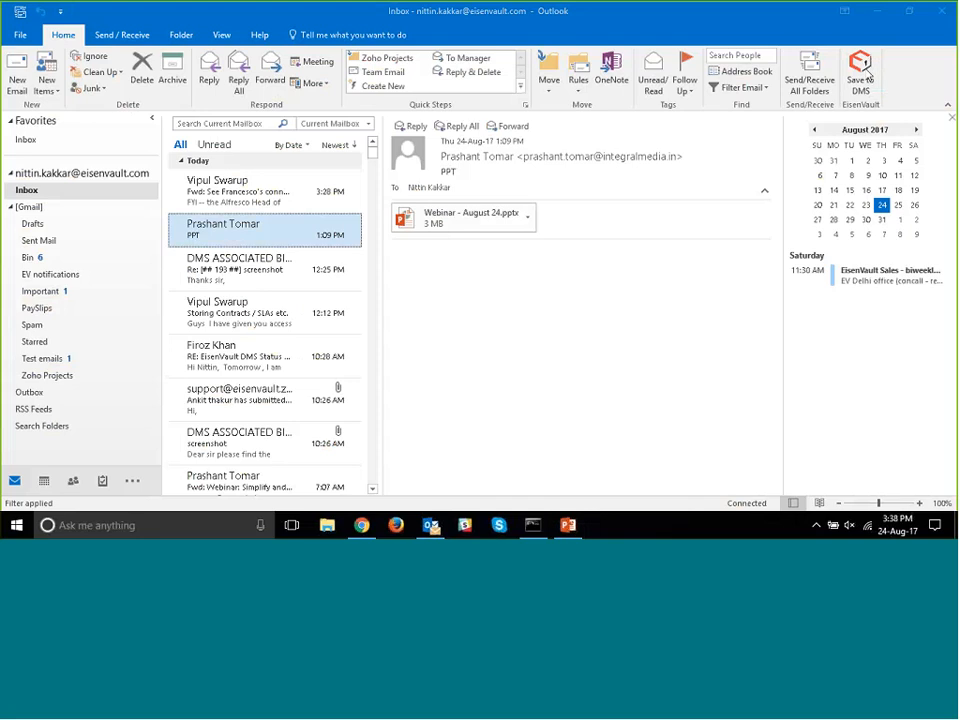
left_click(866, 74)
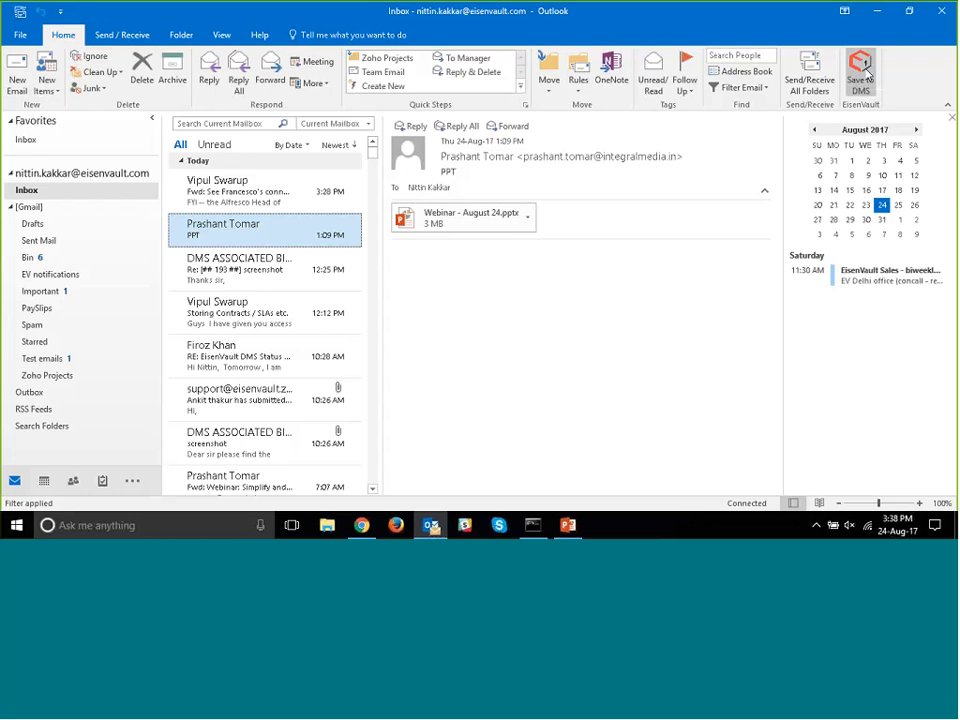
left_click(862, 76)
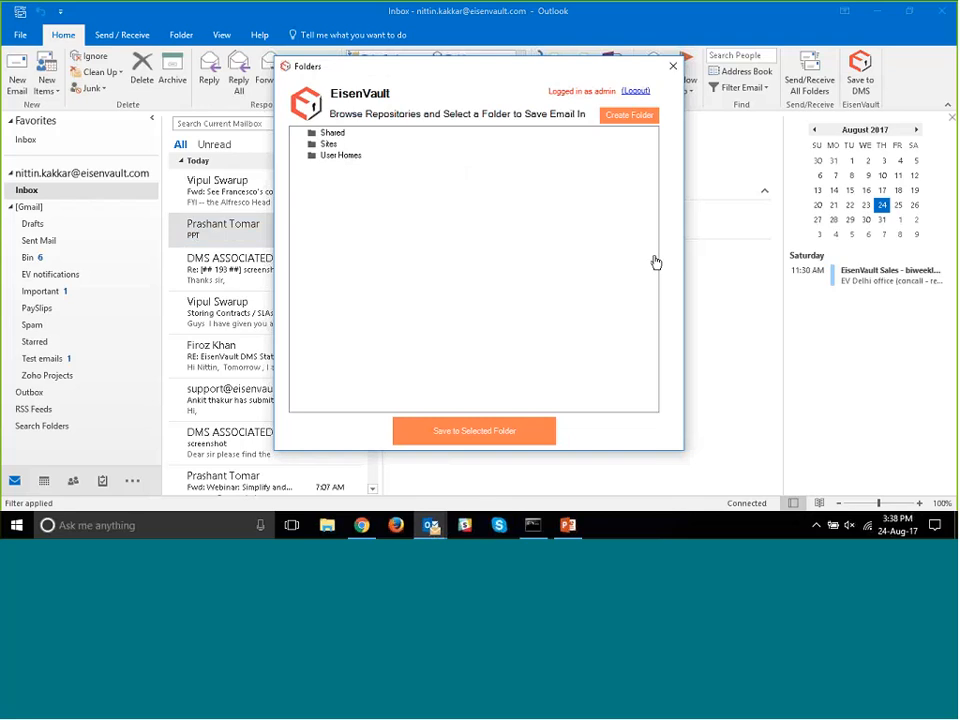
left_click(635, 91)
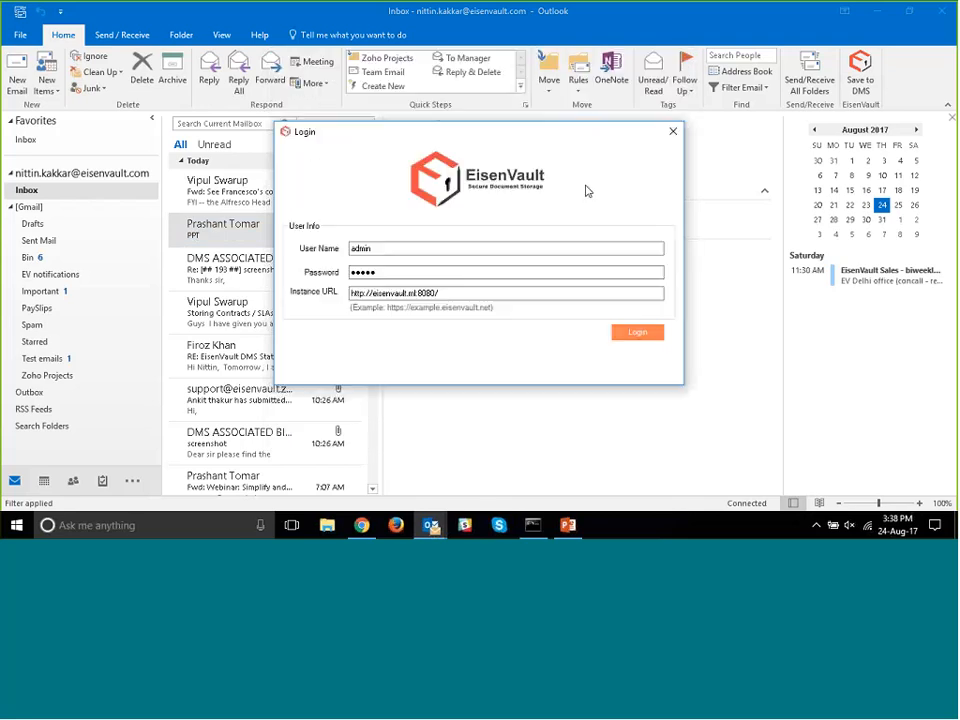
left_click(483, 297)
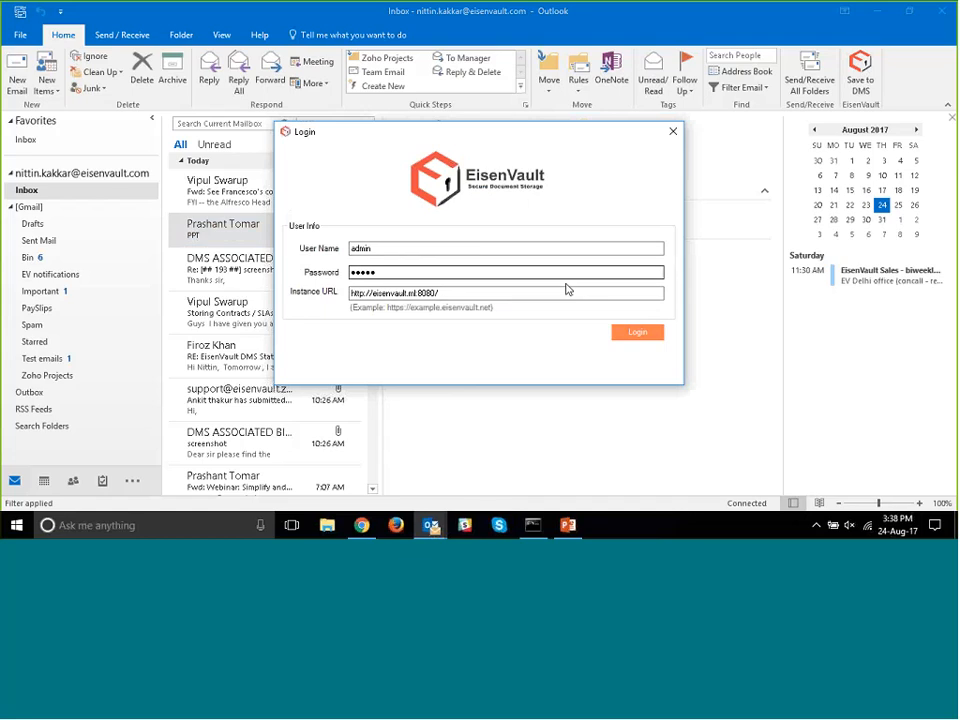
left_click(636, 333)
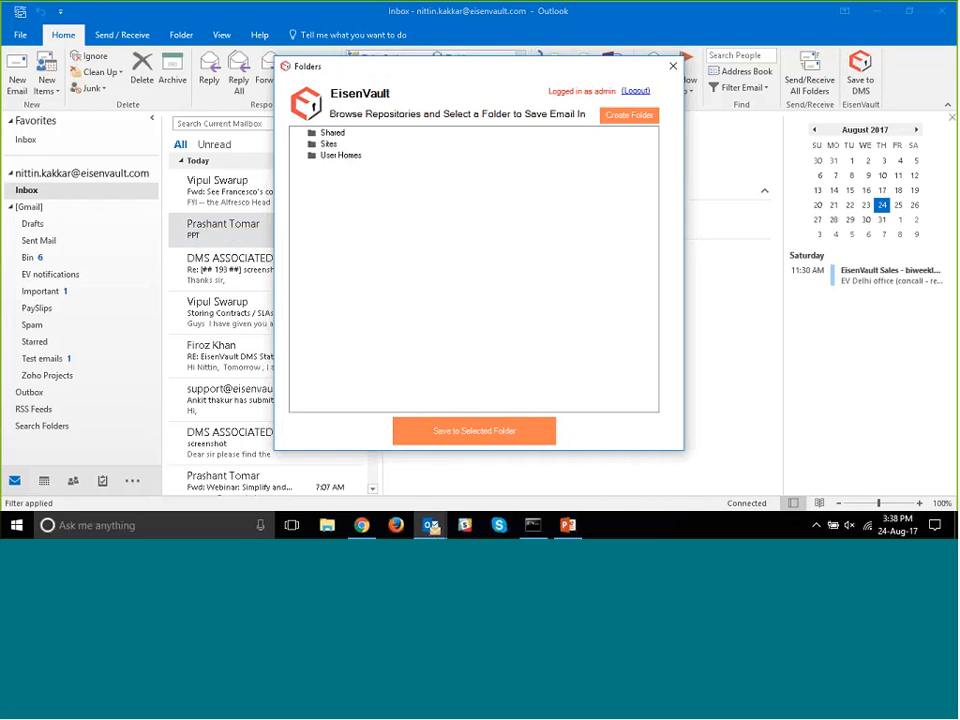
- Browse the repository down to the demo site's documentLibrary folder and close the folder dialog
left_click(320, 145)
left_click(328, 155)
left_click(350, 167)
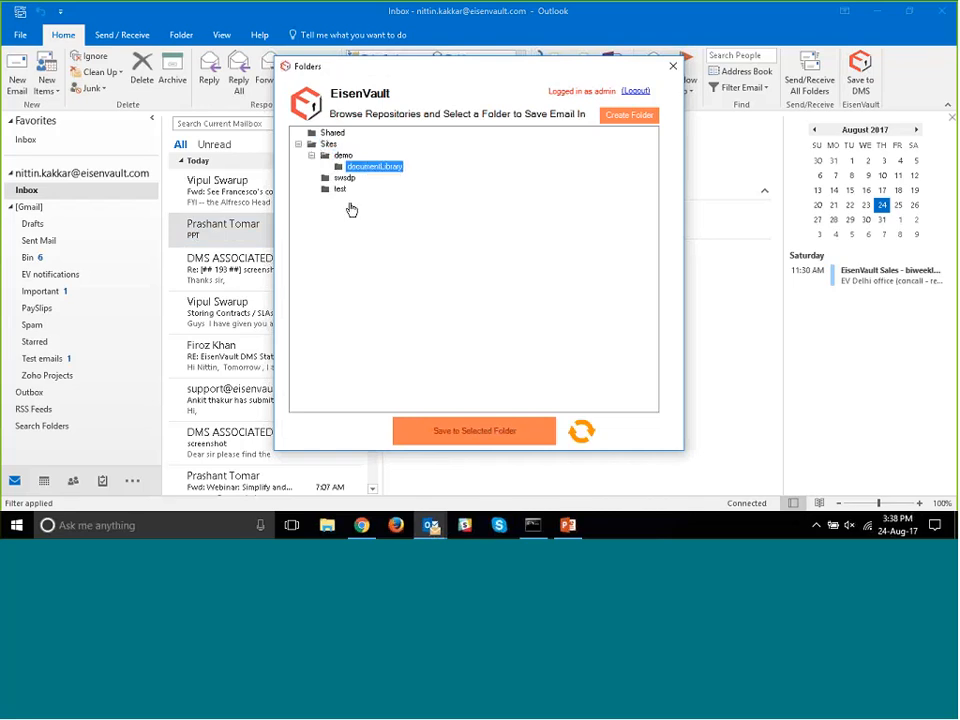
left_click(669, 70)
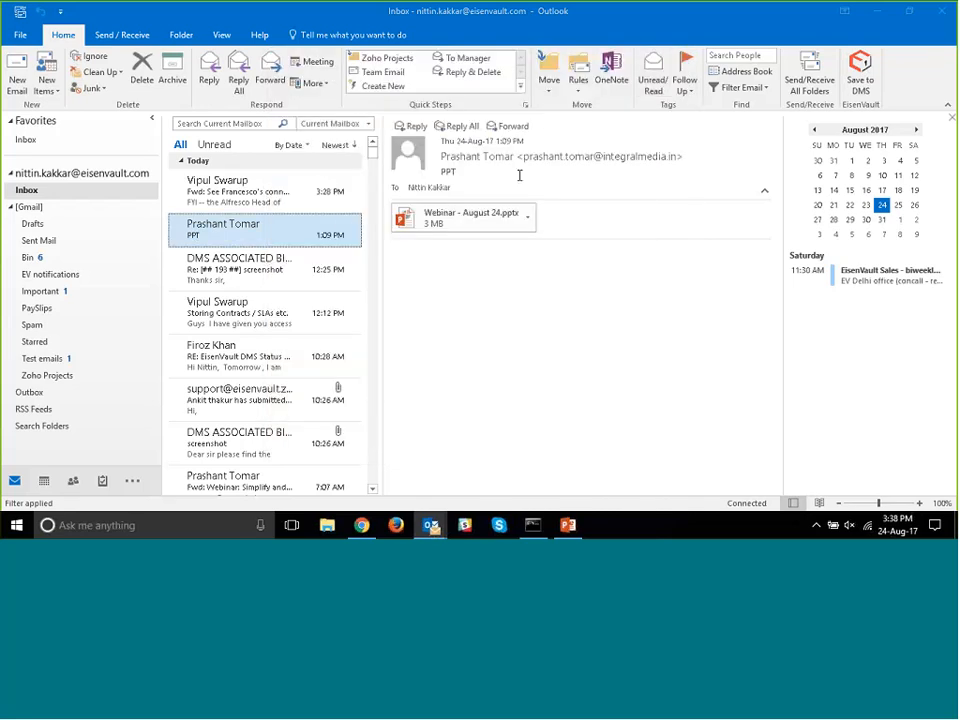
- Reopen the DMS save dialog for the PPT email and expand Sites > demo > documentLibrary, comparing it with the library in Chrome
left_click(238, 274)
left_click(238, 232)
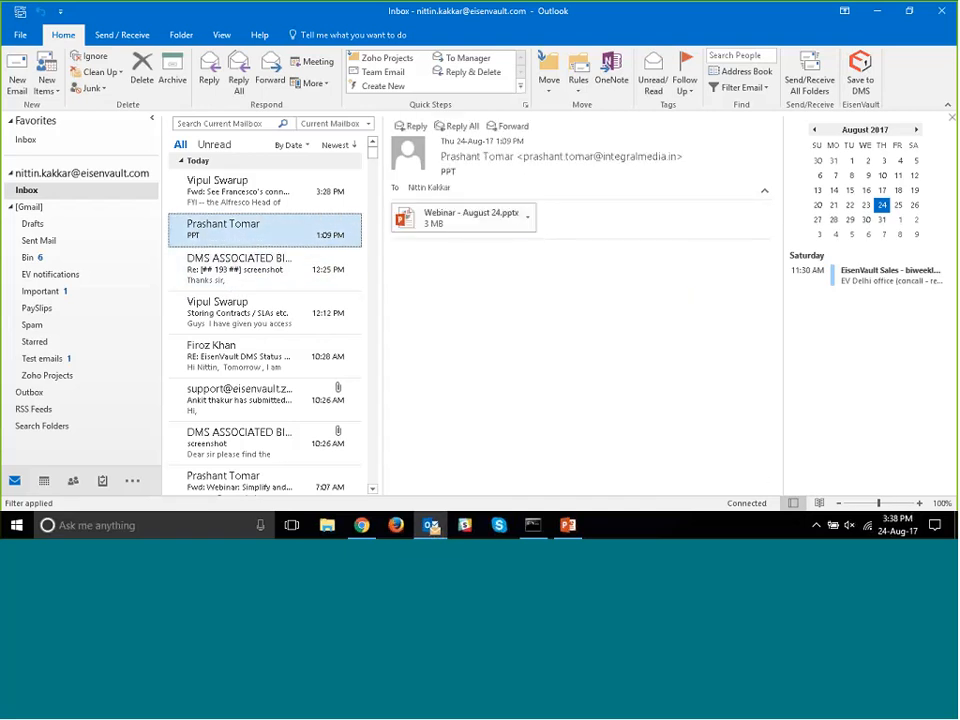
left_click(862, 82)
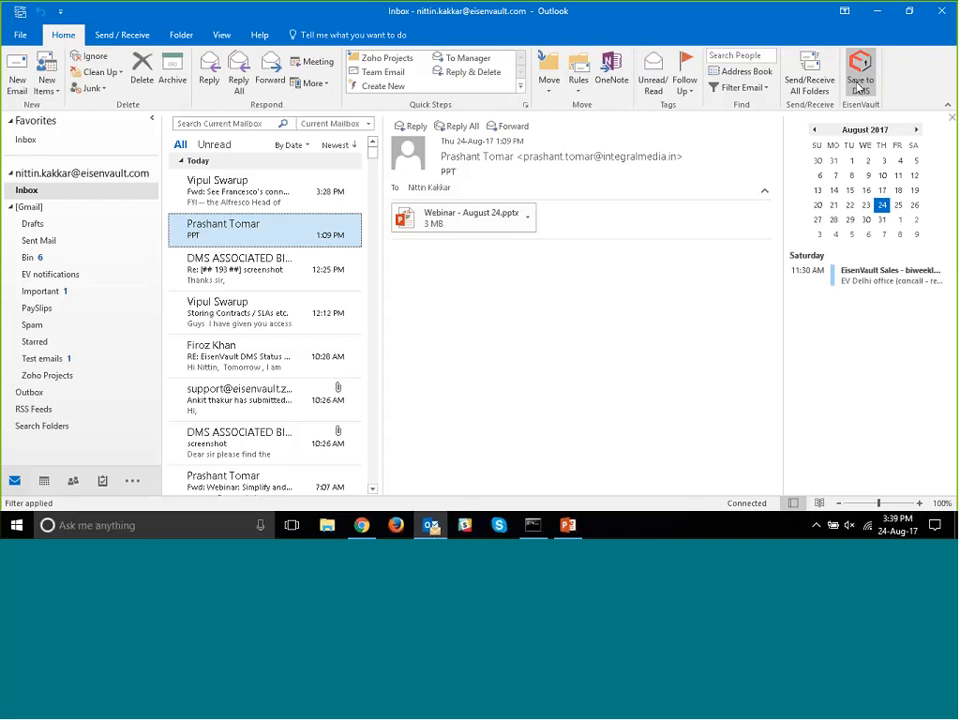
left_click(858, 83)
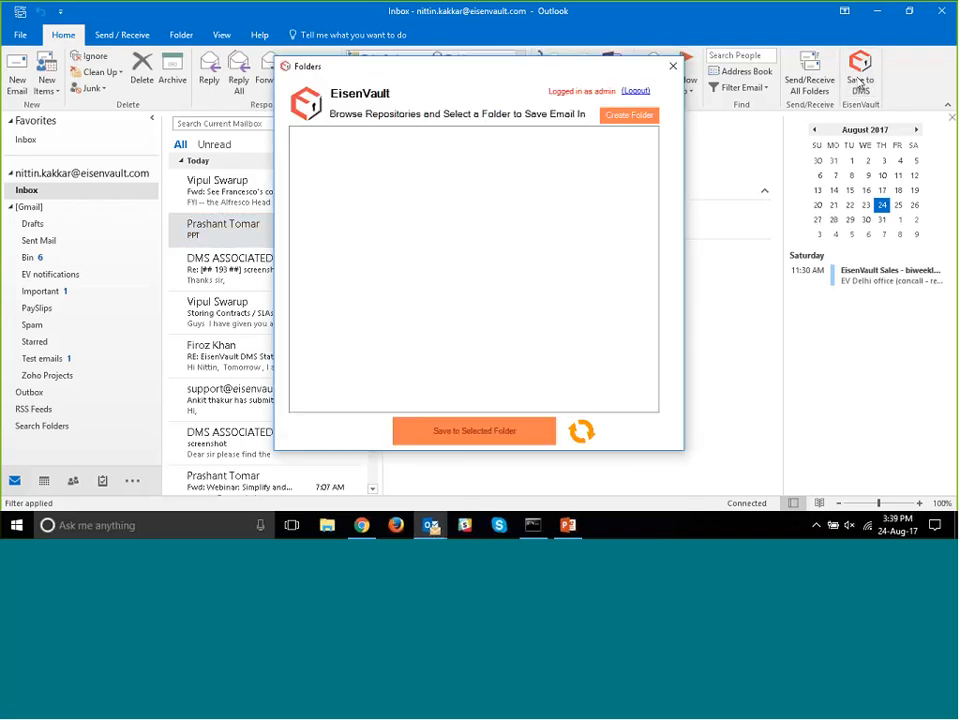
left_click(318, 145)
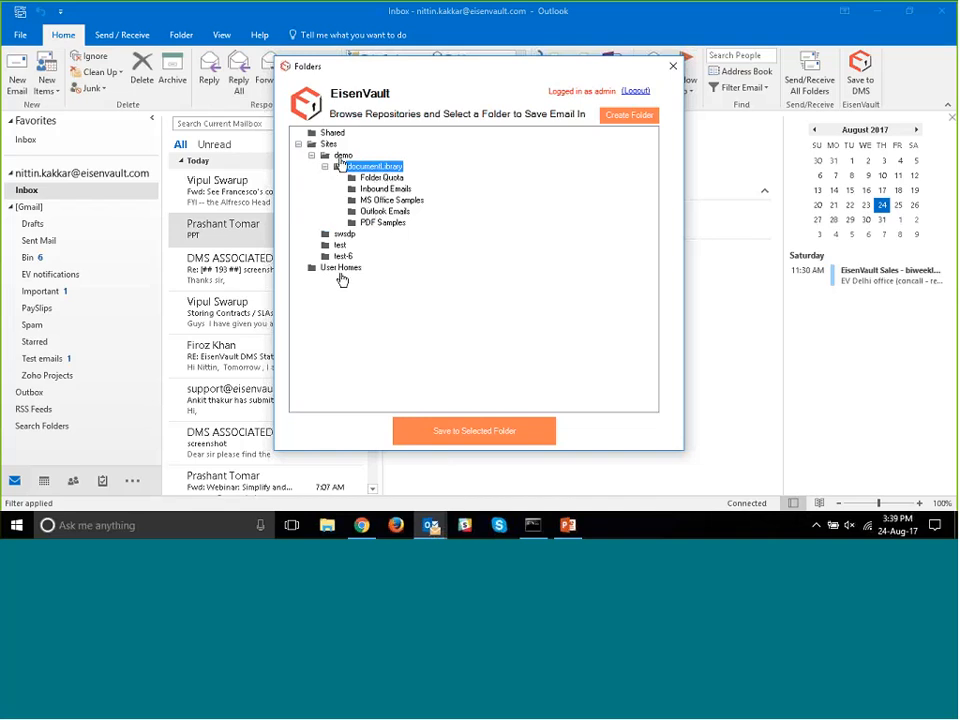
left_click(362, 525)
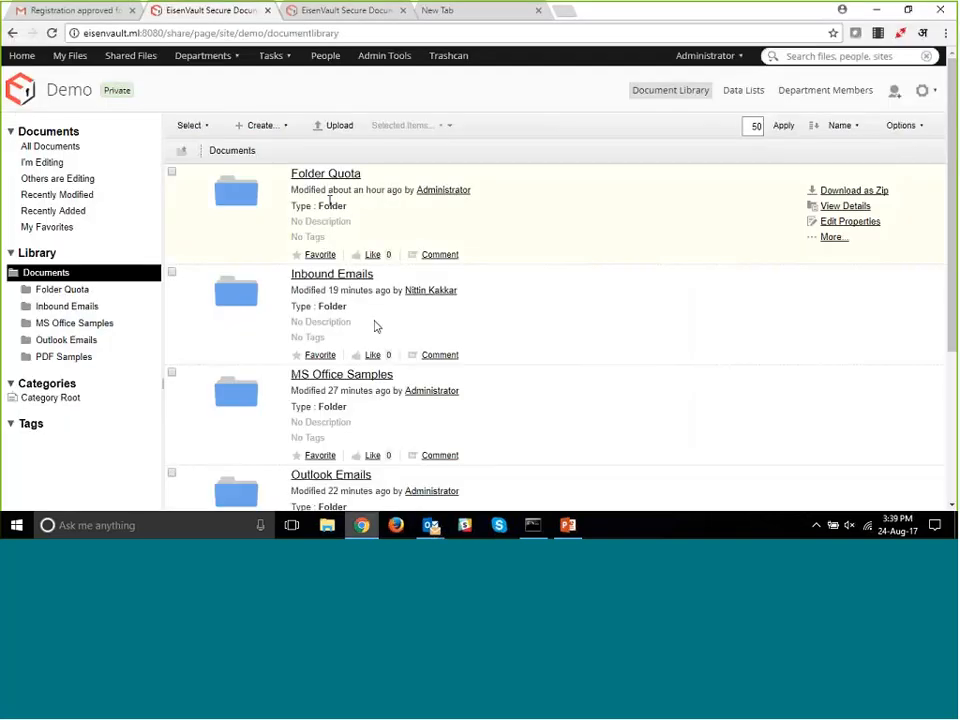
left_click(357, 530)
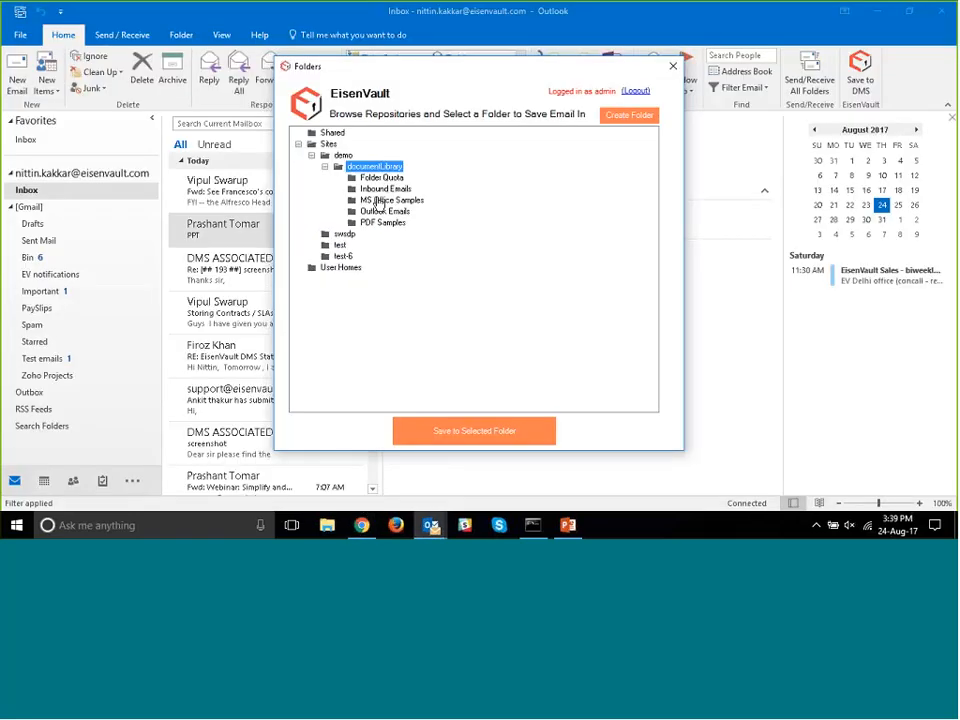
- Create a folder named "24th August" inside Outlook Emails and save the PPT email with its attachment into it
left_click(372, 215)
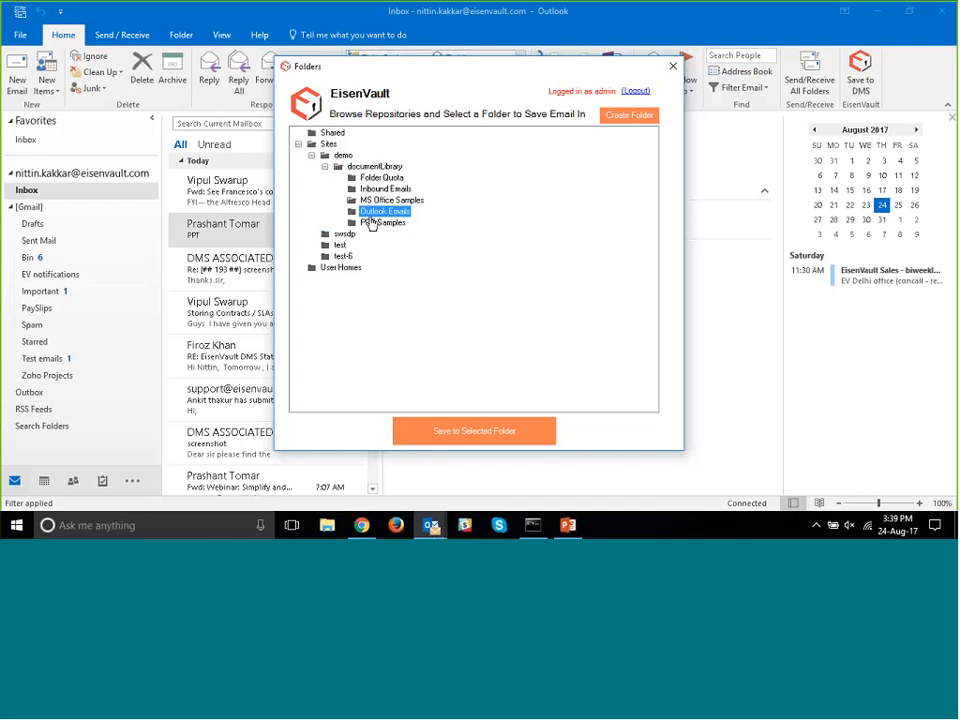
left_click(613, 120)
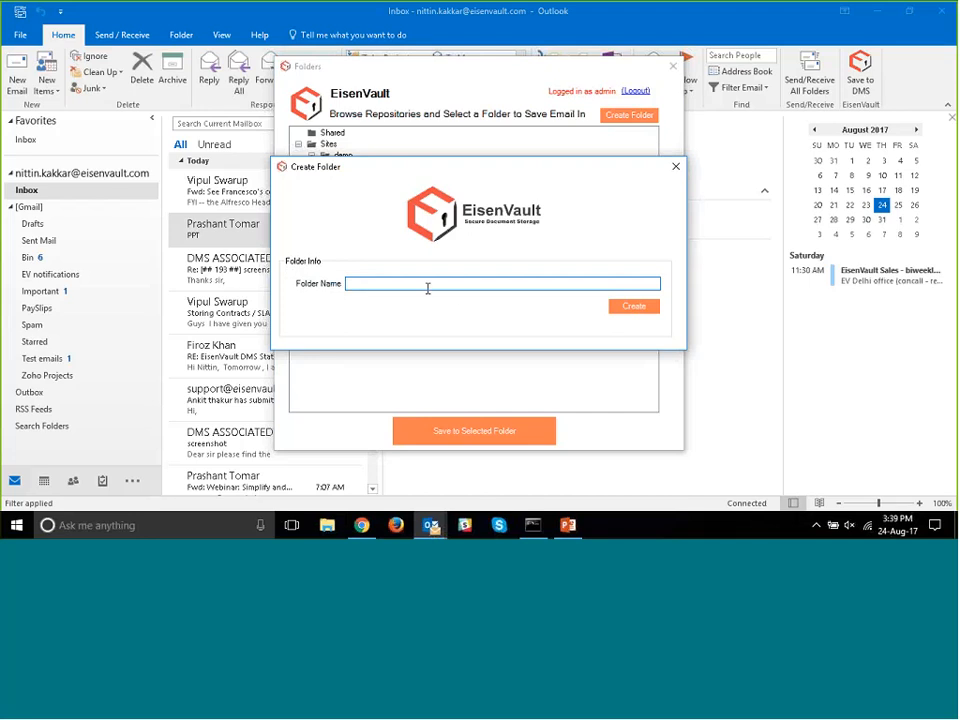
type("@4th")
key("BackSpace")
key("BackSpace")
key("BackSpace")
key("BackSpace")
type("24th August")
key("Return")
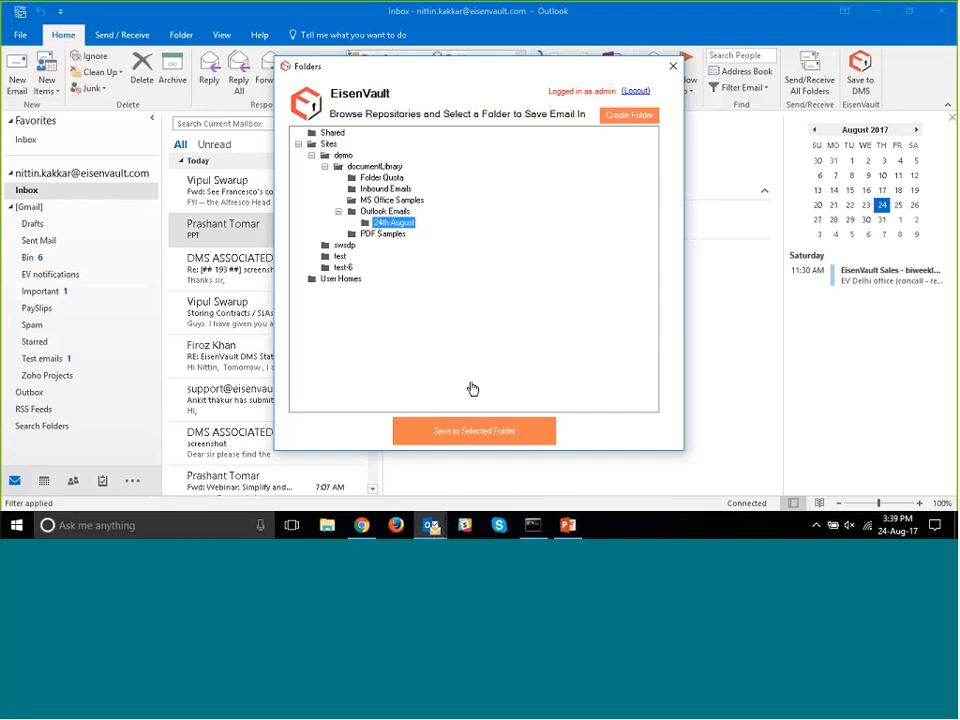
left_click(455, 437)
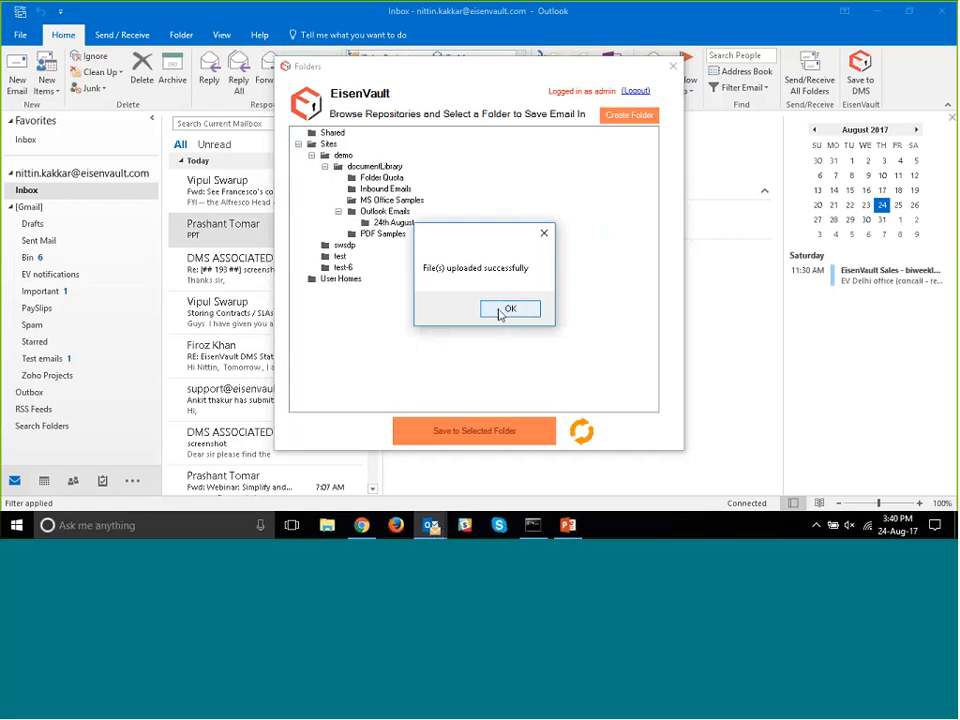
left_click(505, 311)
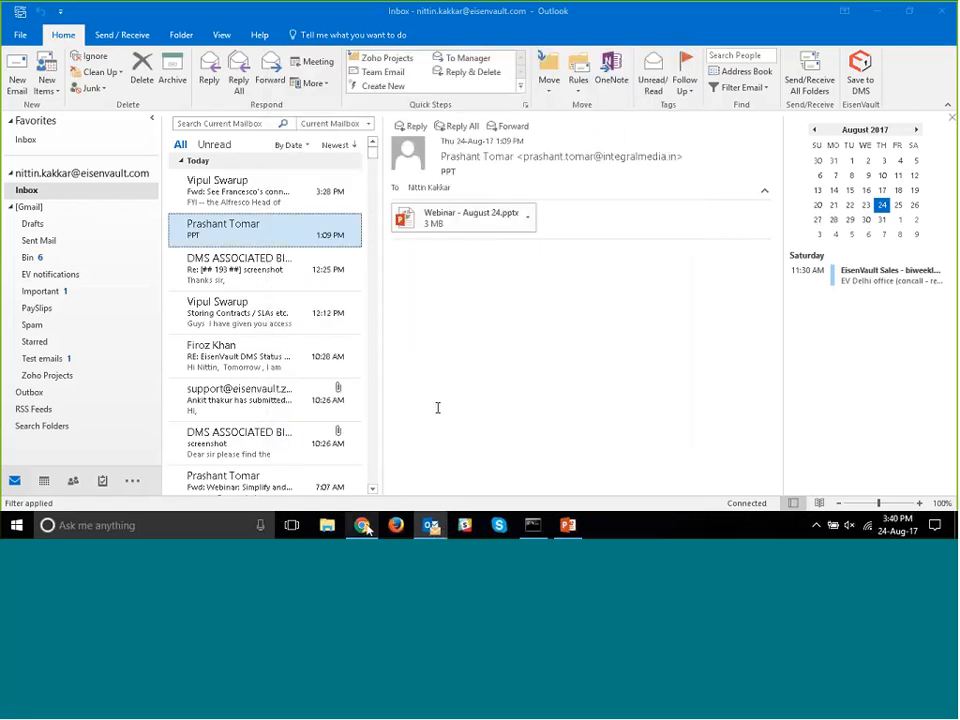
- Switch to the demo document library in Chrome and open Outlook Emails > 24th August > PPT
key("alt+Tab")
scroll(505, 292, "down", 1)
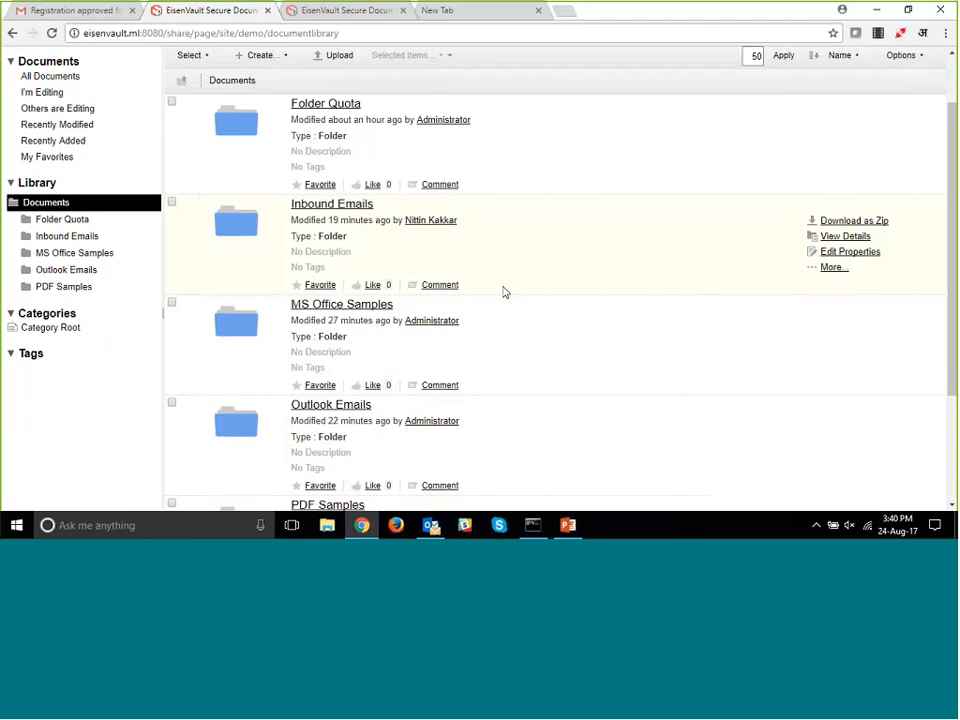
scroll(505, 292, "down", 1)
scroll(505, 292, "down", 1)
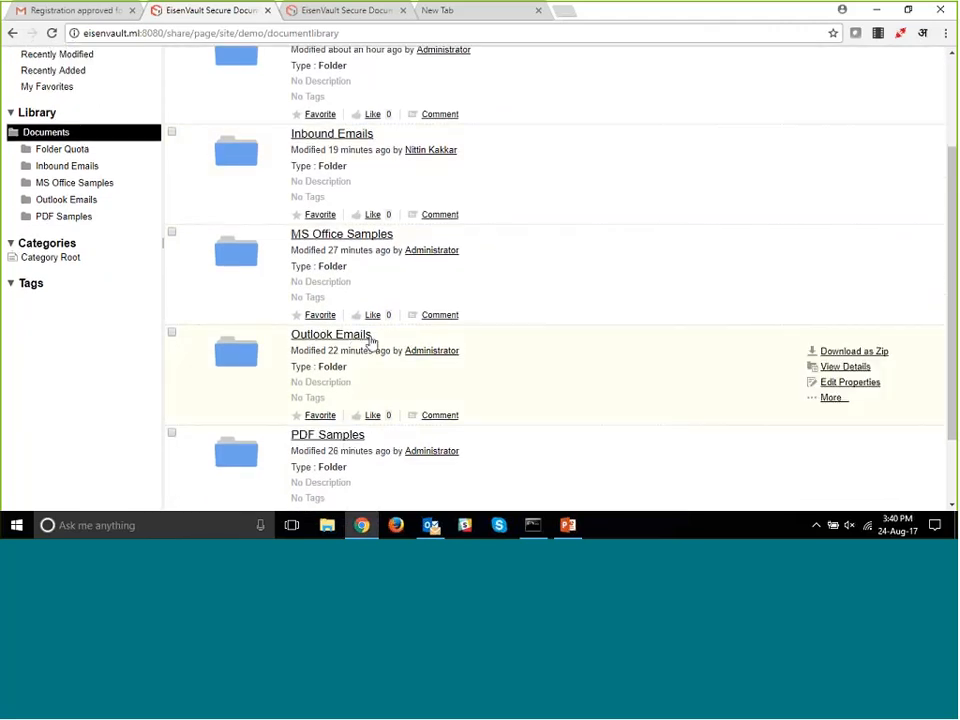
left_click(368, 337)
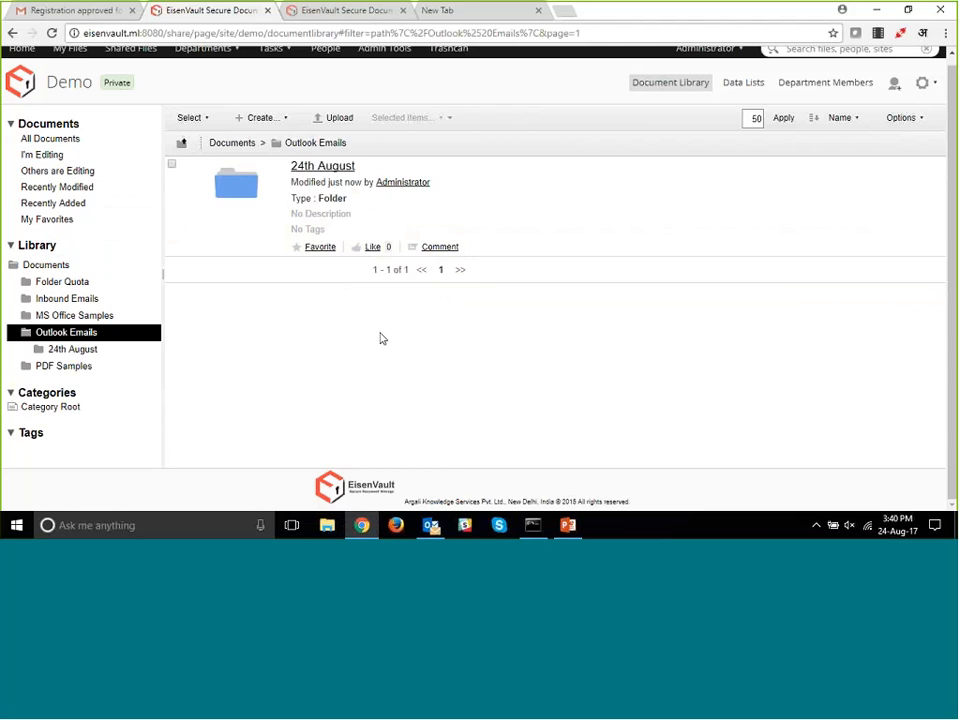
left_click(347, 170)
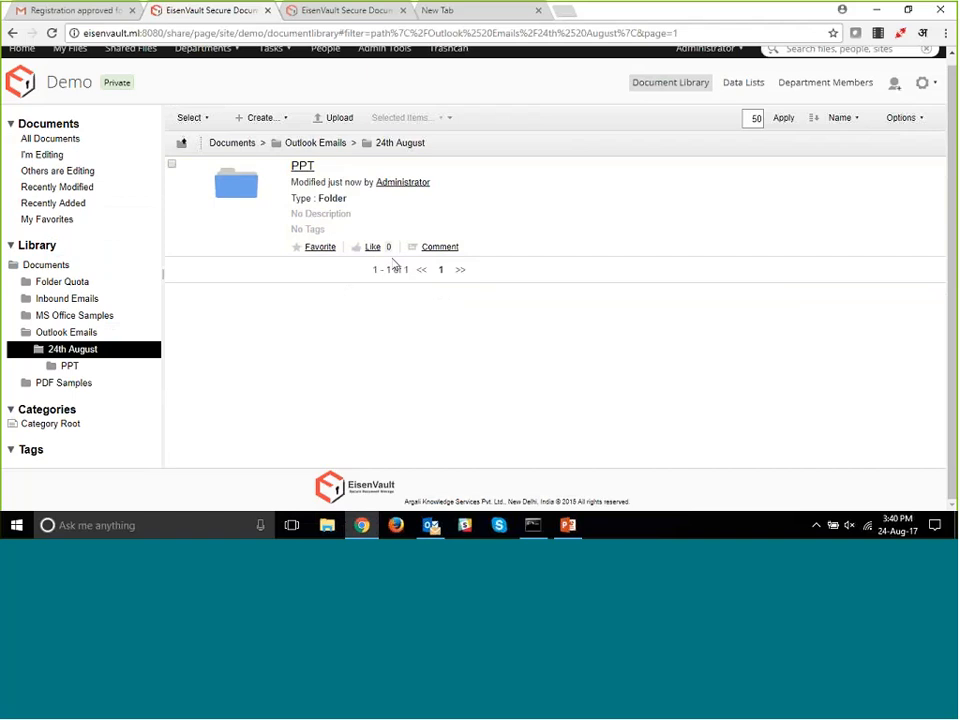
key("alt+Tab")
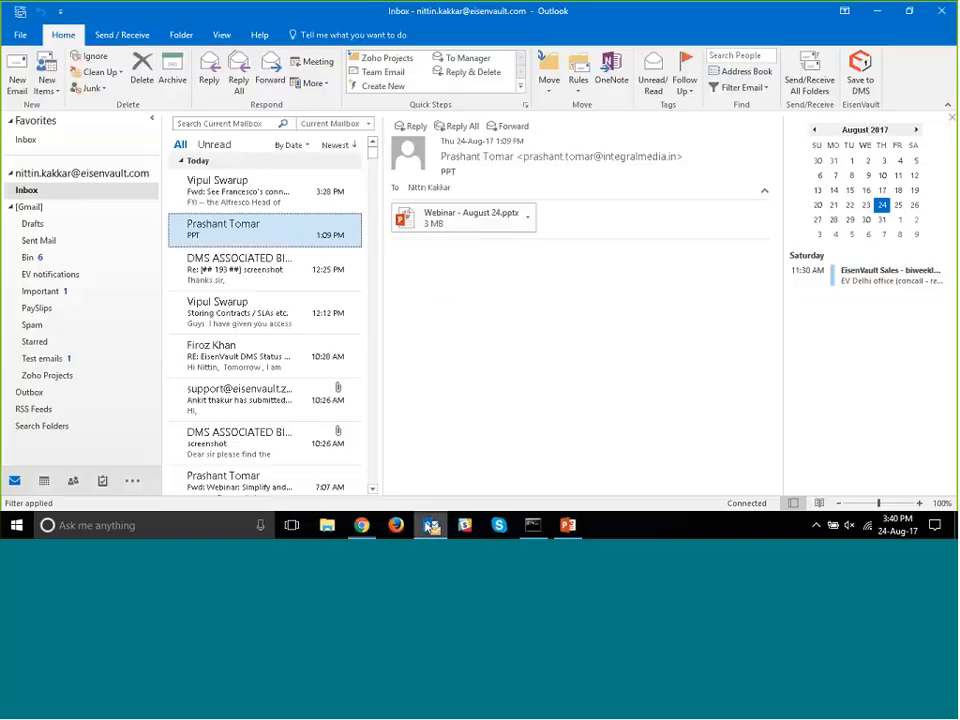
left_click(364, 528)
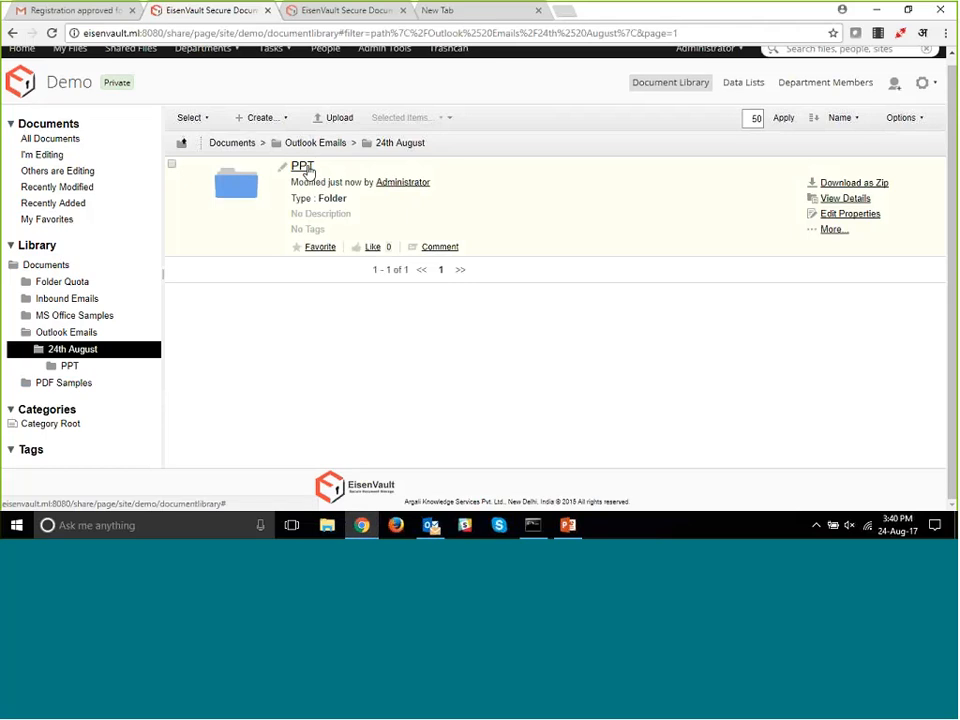
left_click(308, 168)
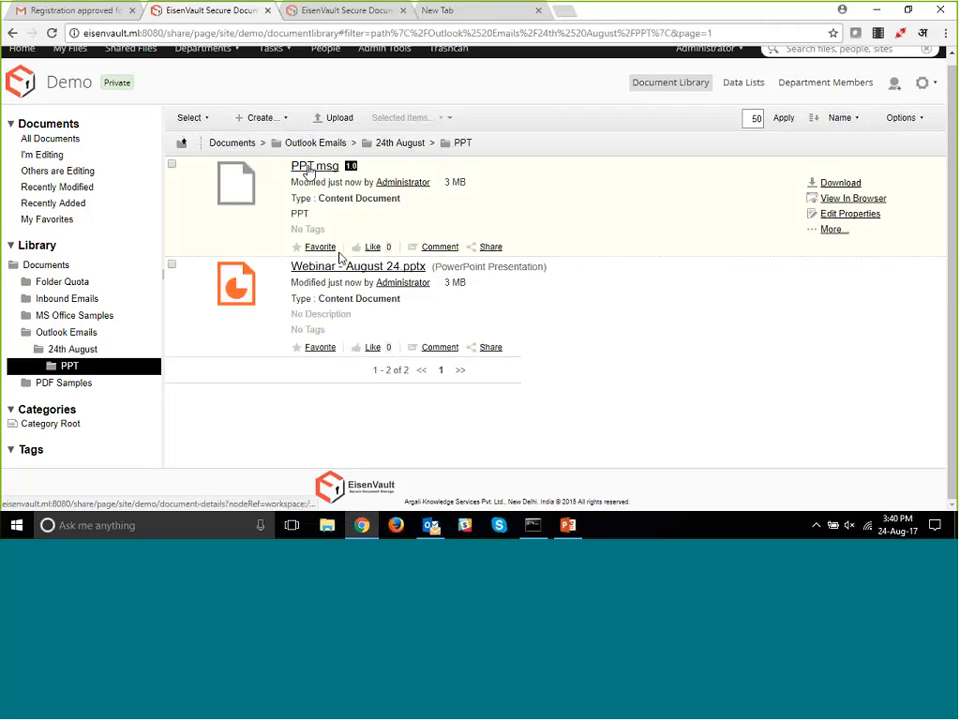
- Open PPT.msg and examine its message preview and the email properties such as sender, recipients, sent date and subject
left_click(393, 214)
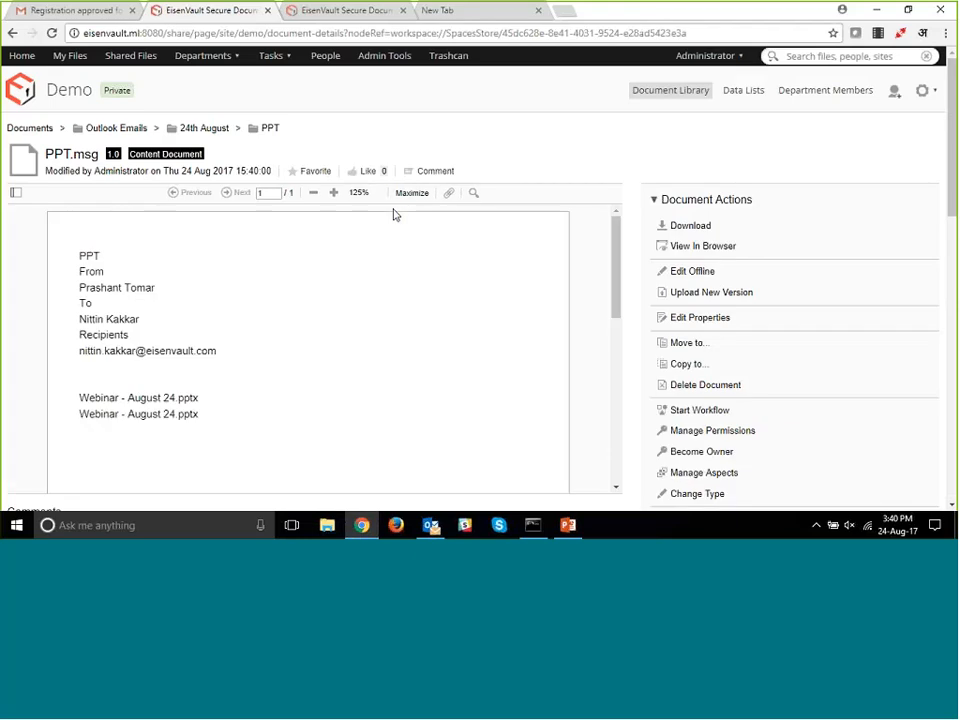
scroll(145, 312, "down", 1)
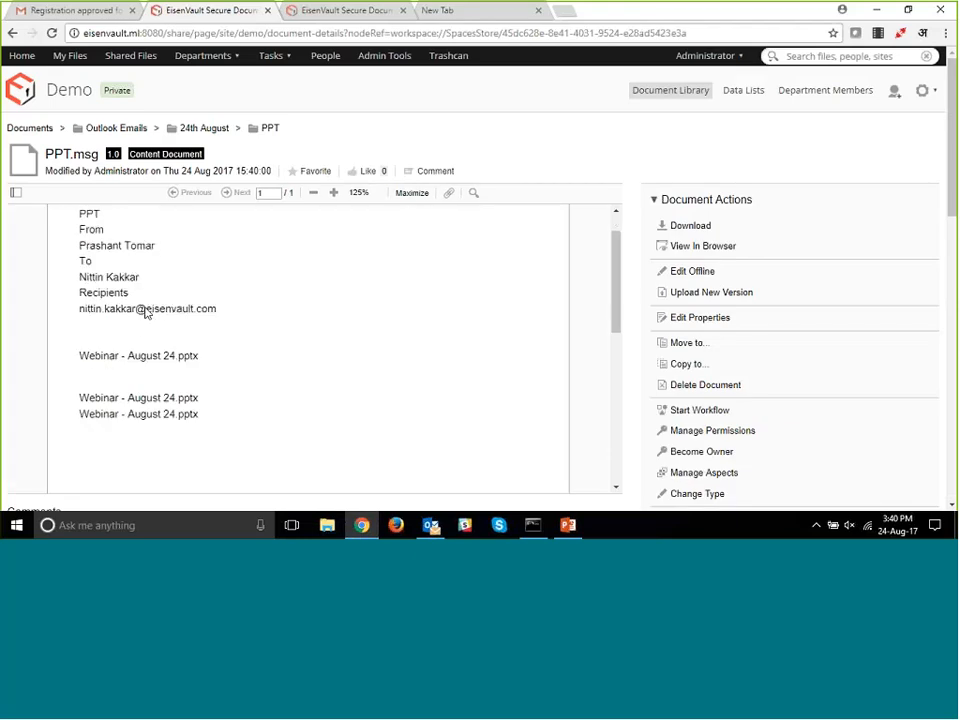
scroll(145, 312, "down", 1)
scroll(124, 250, "up", 2)
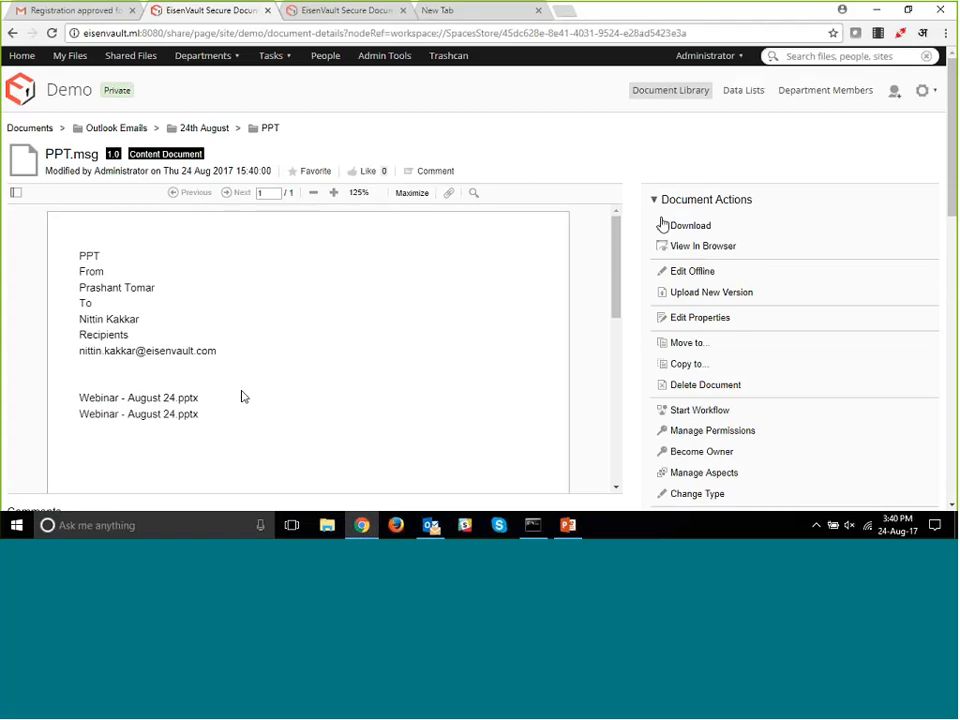
scroll(700, 235, "down", 5)
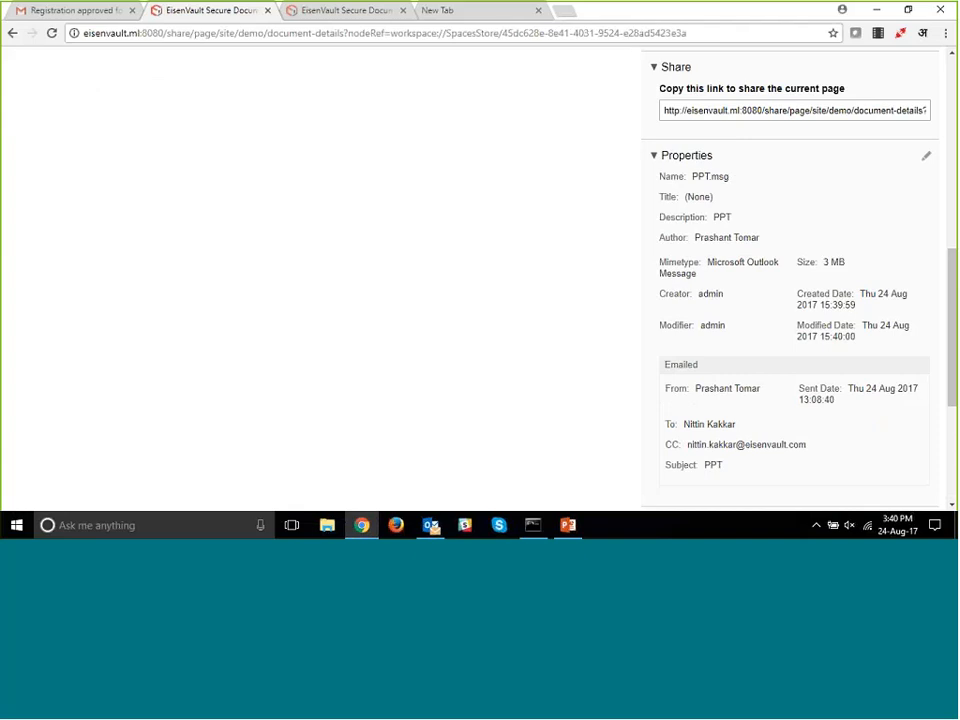
scroll(748, 296, "down", 1)
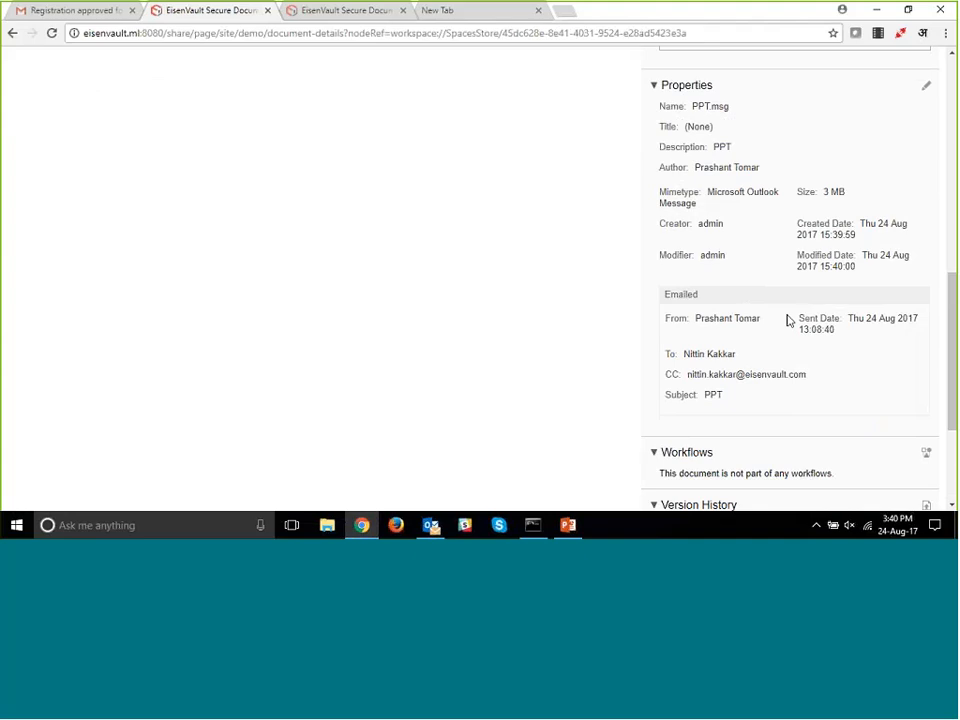
scroll(561, 266, "up", 5)
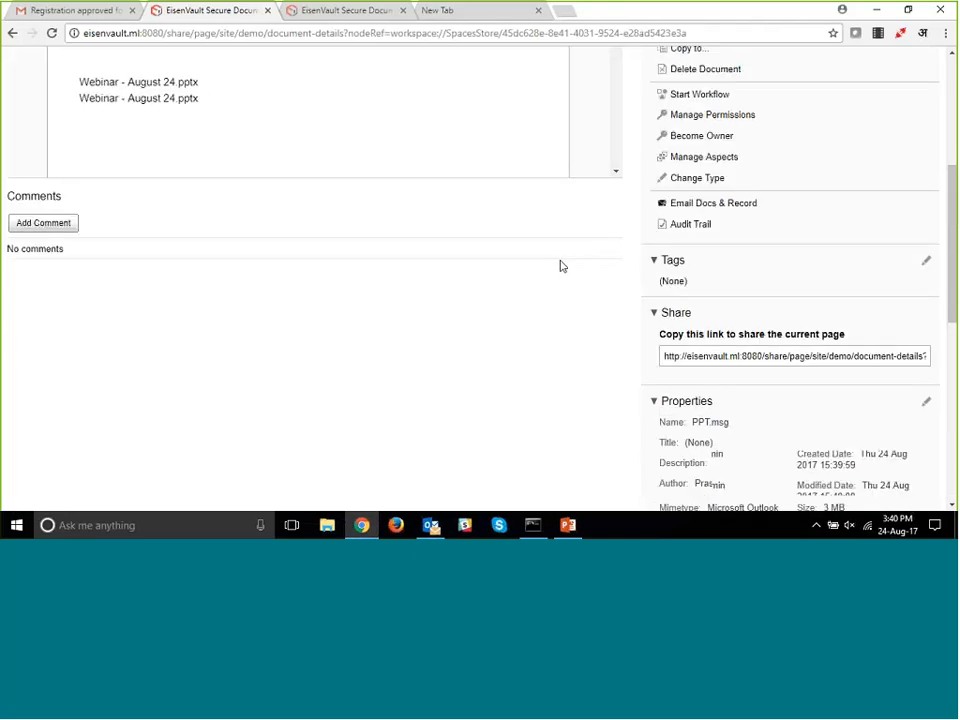
scroll(271, 133, "up", 5)
- Return to the PPT folder, open "Webinar - August 24.pptx" and look through its slide preview
left_click(271, 133)
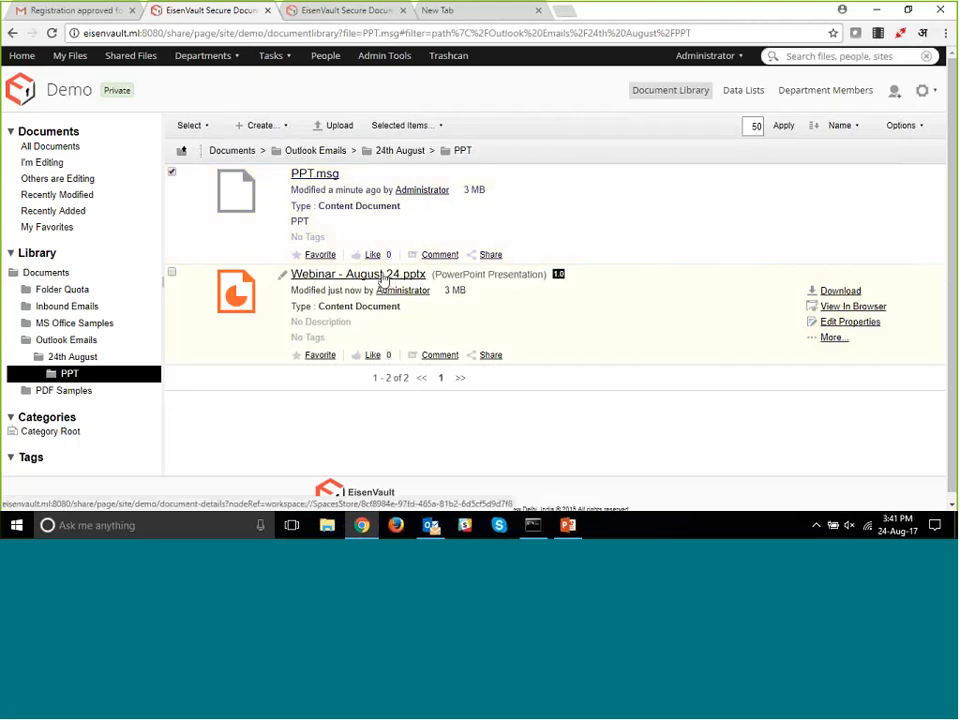
left_click(383, 279)
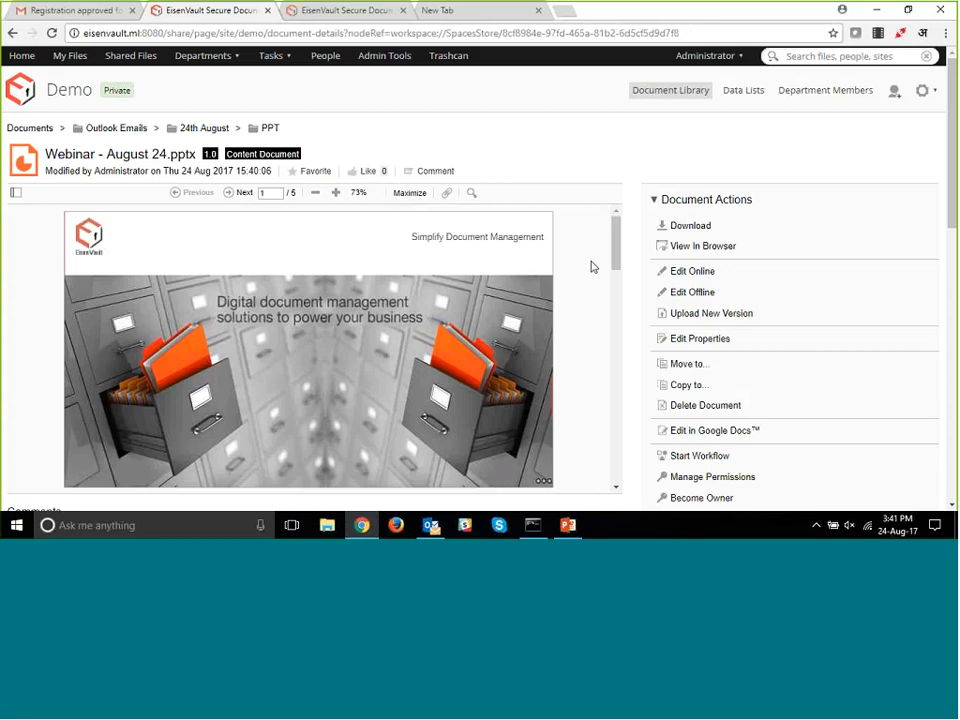
left_click_drag(617, 249, 602, 359)
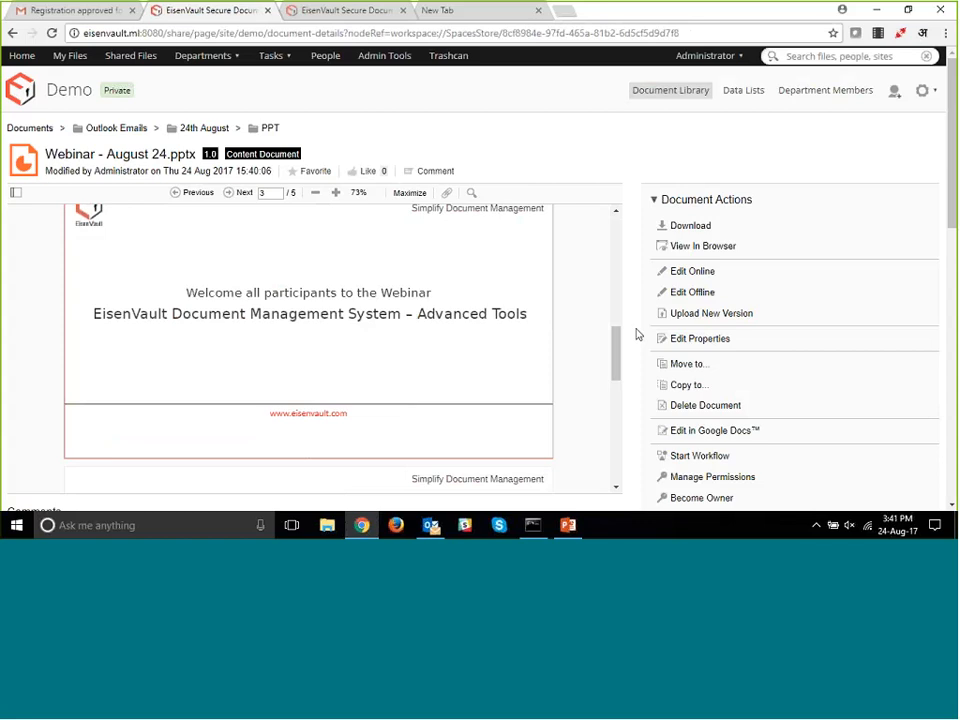
- Switch to Outlook and browse the DMS save folders for the "Storing Contracts / SLAs etc." email to Sites > demo > documentLibrary, then close the dialog
left_click(431, 526)
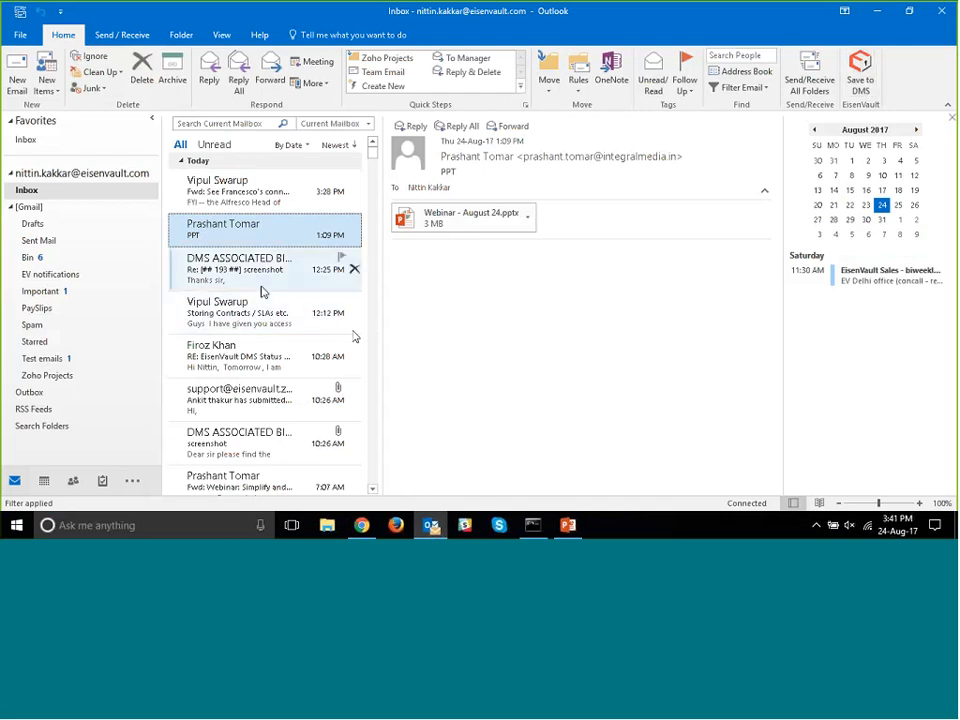
left_click(262, 288)
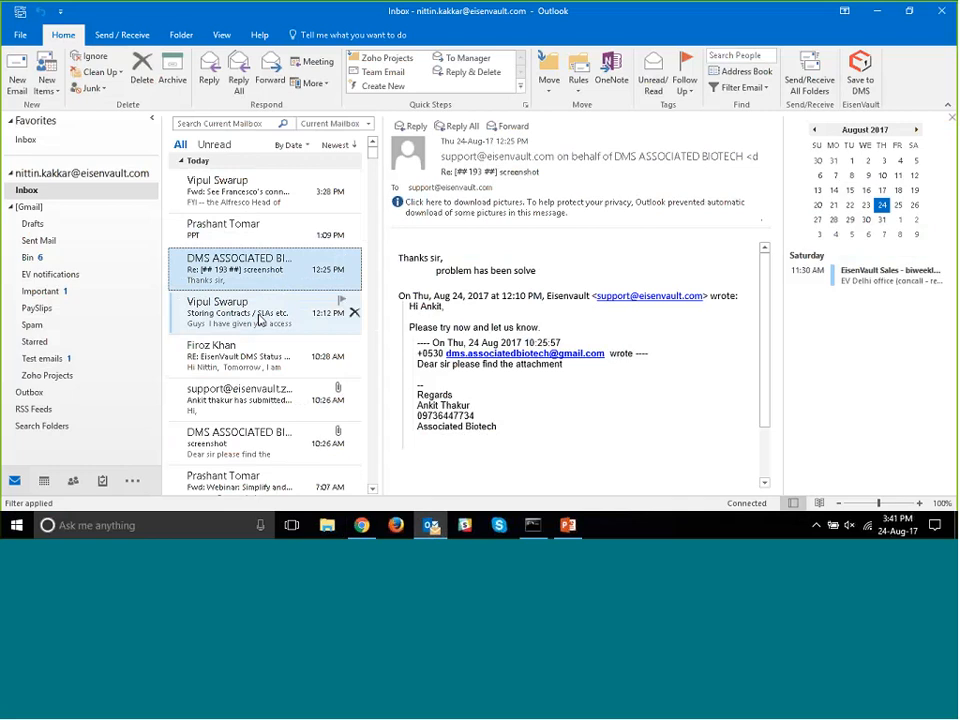
left_click(260, 318)
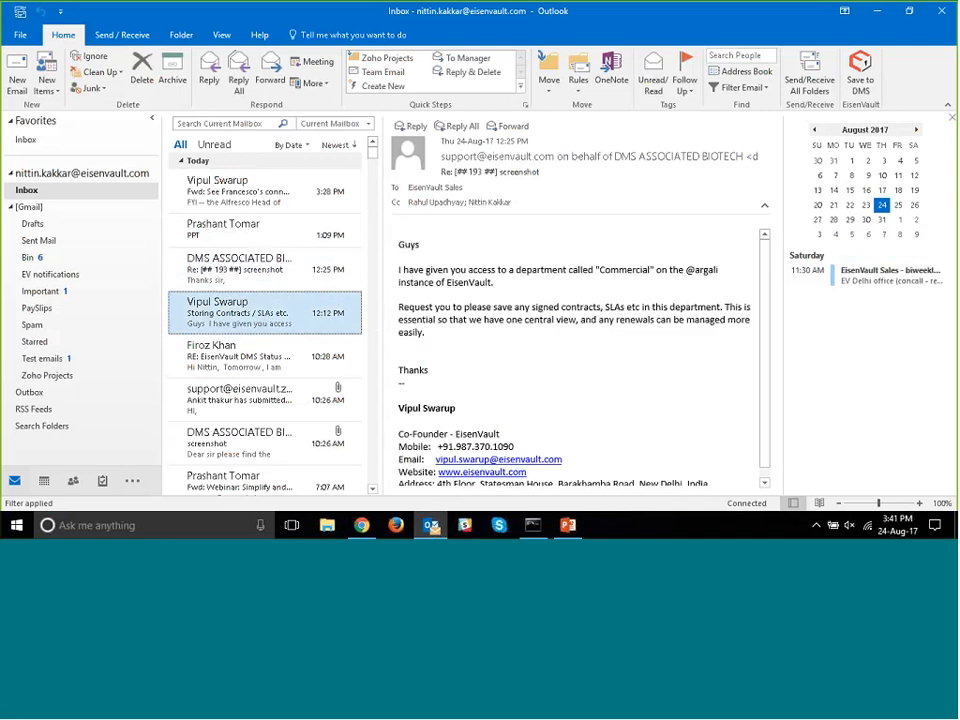
left_click(860, 67)
left_click(329, 144)
left_click(343, 156)
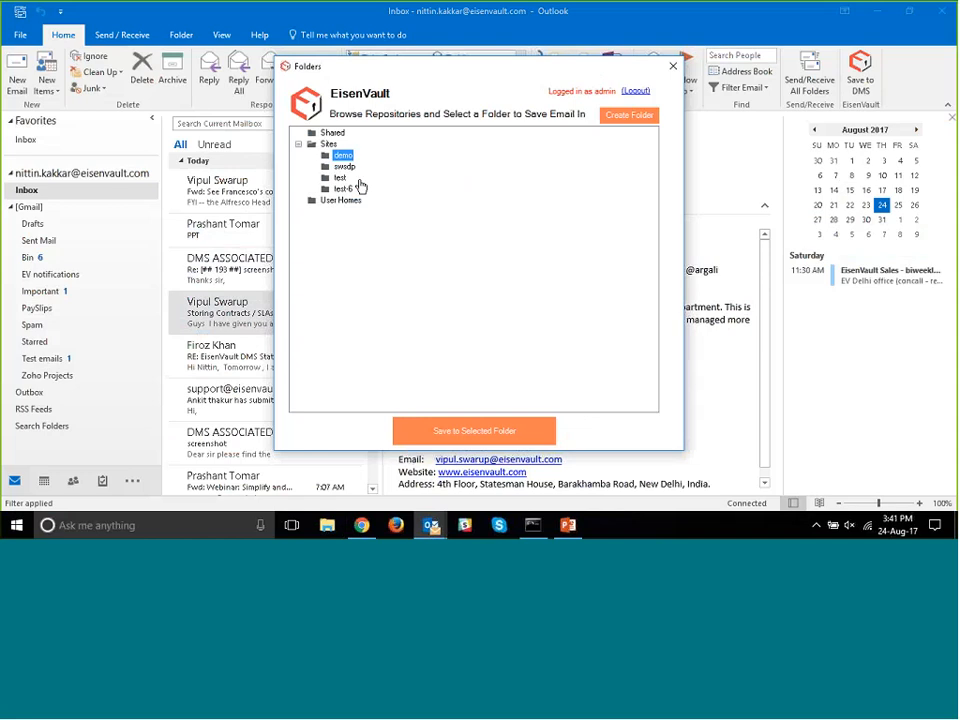
left_click(367, 167)
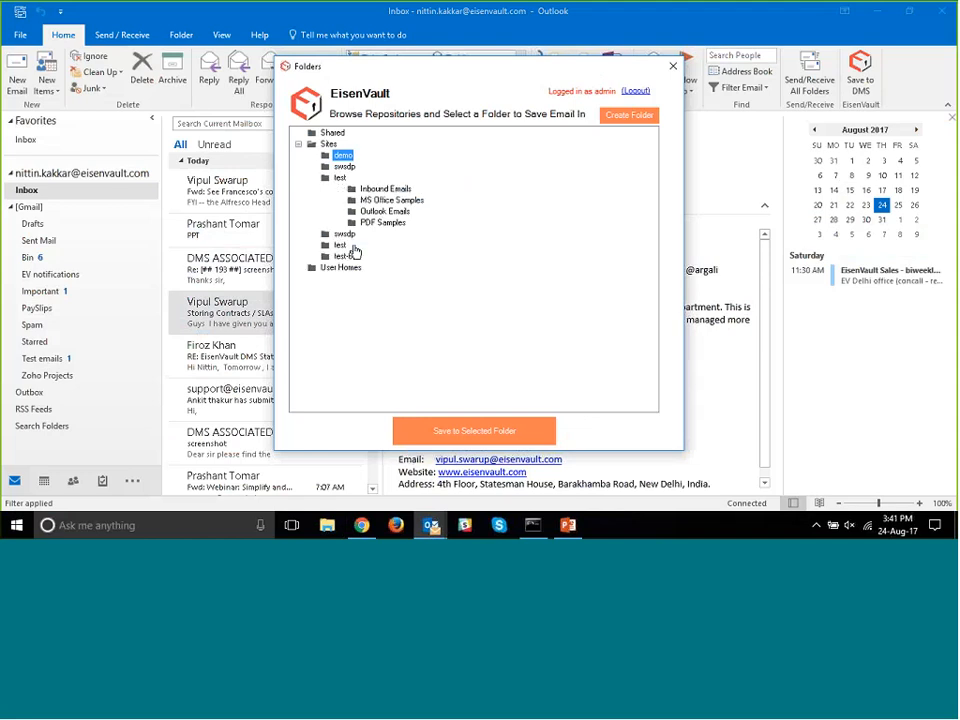
left_click(451, 430)
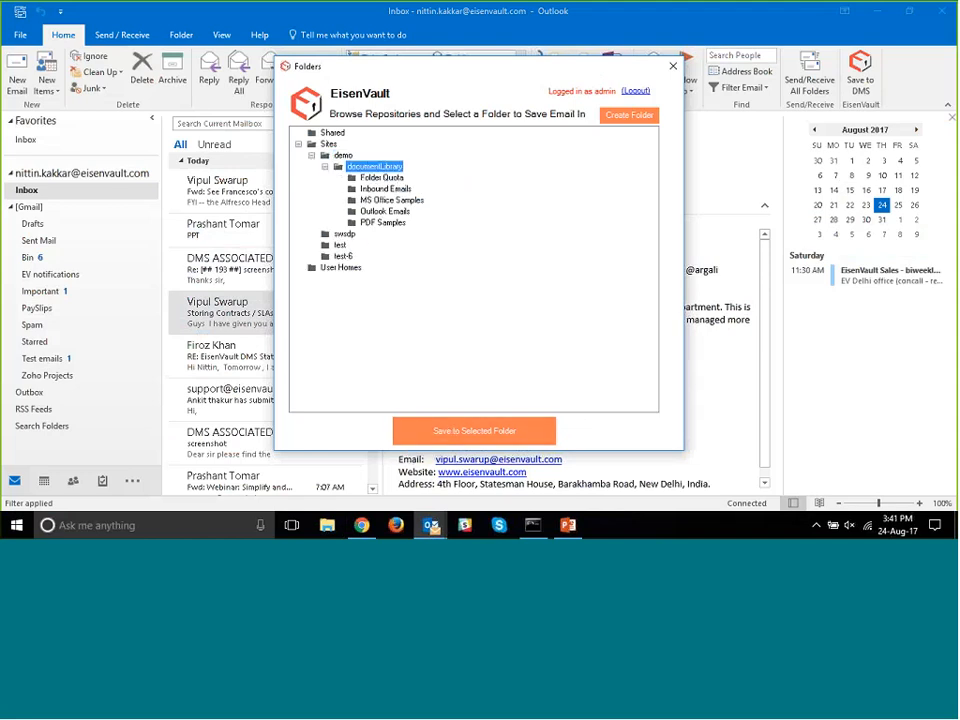
left_click(674, 67)
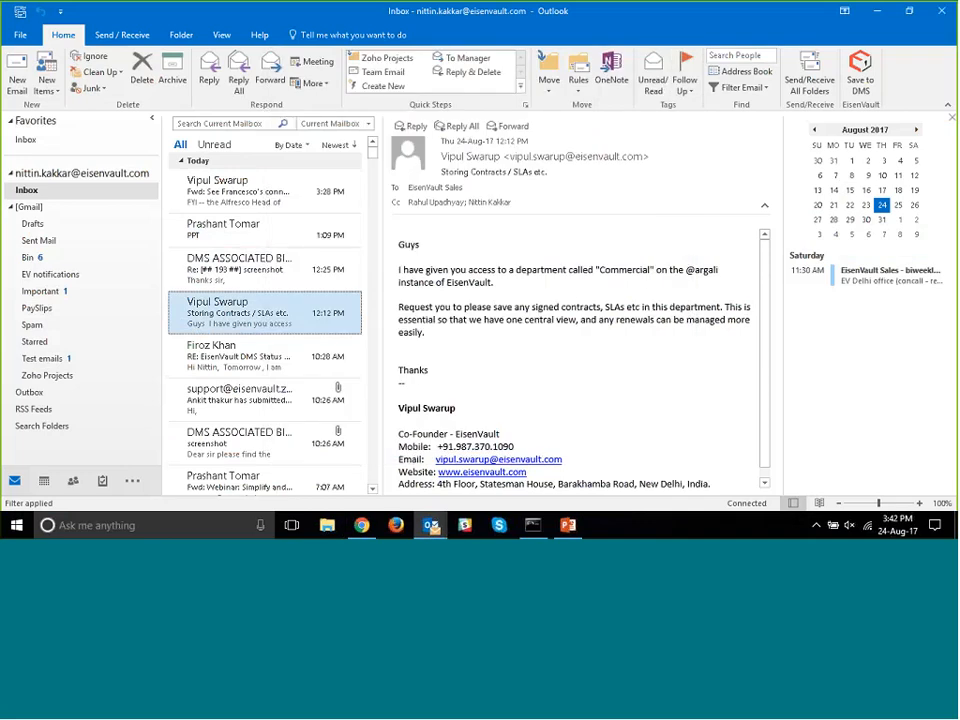
- Switch to the systest.eisenvault.net document library in Chrome and open MS Office Samples > DMS Search.docx
left_click(372, 534)
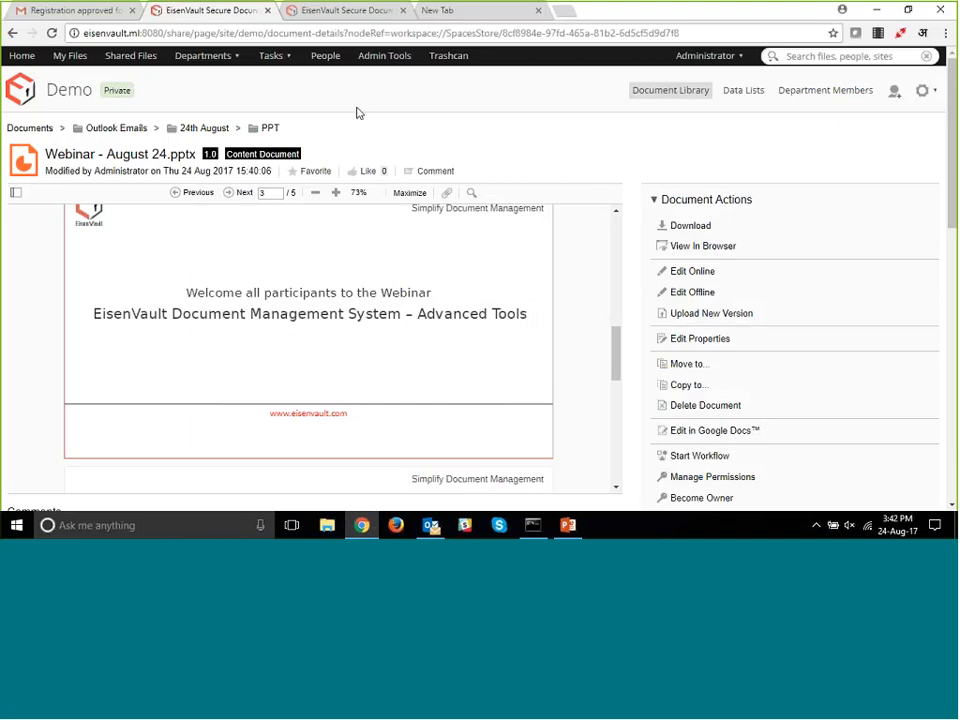
left_click(345, 10)
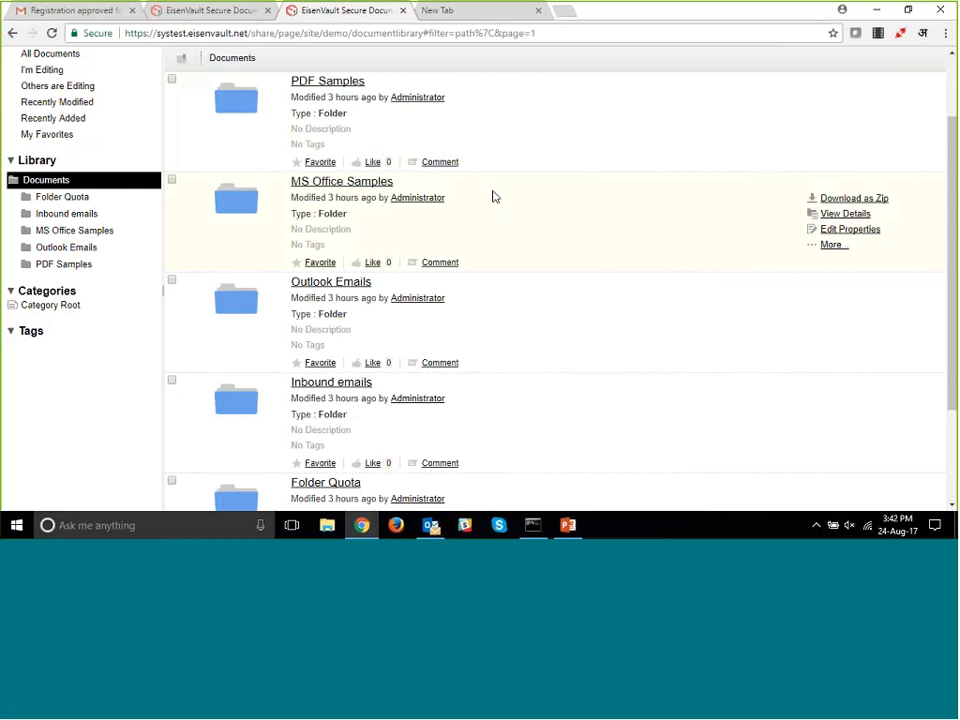
left_click(364, 184)
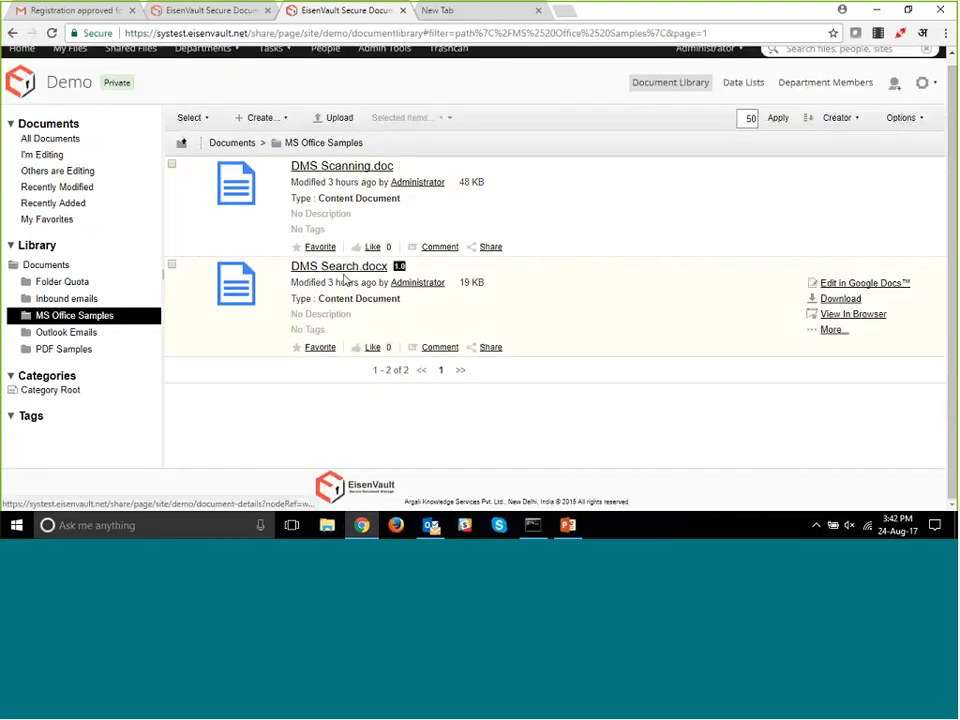
left_click(338, 268)
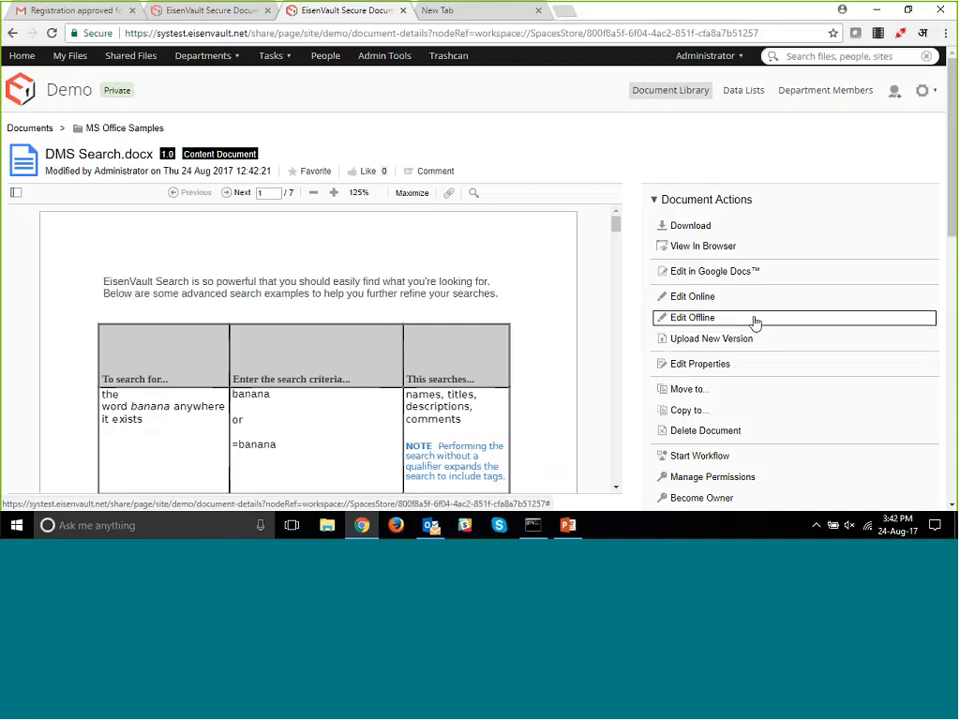
- Edit DMS Search.docx online in Word 2016, signing in with the account's user name and password
left_click(703, 297)
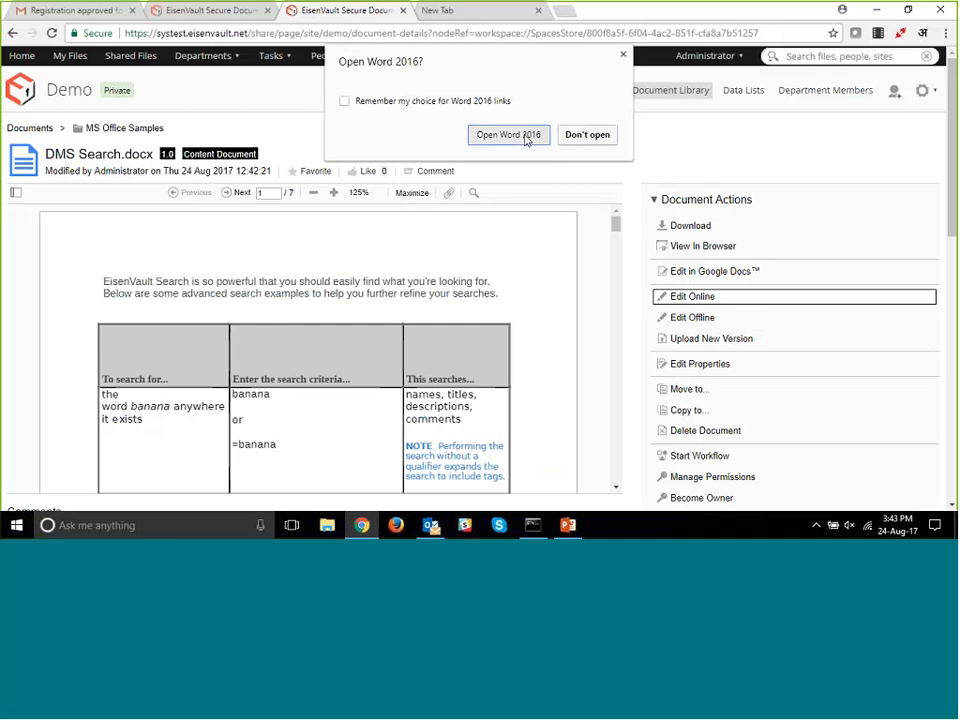
left_click(525, 137)
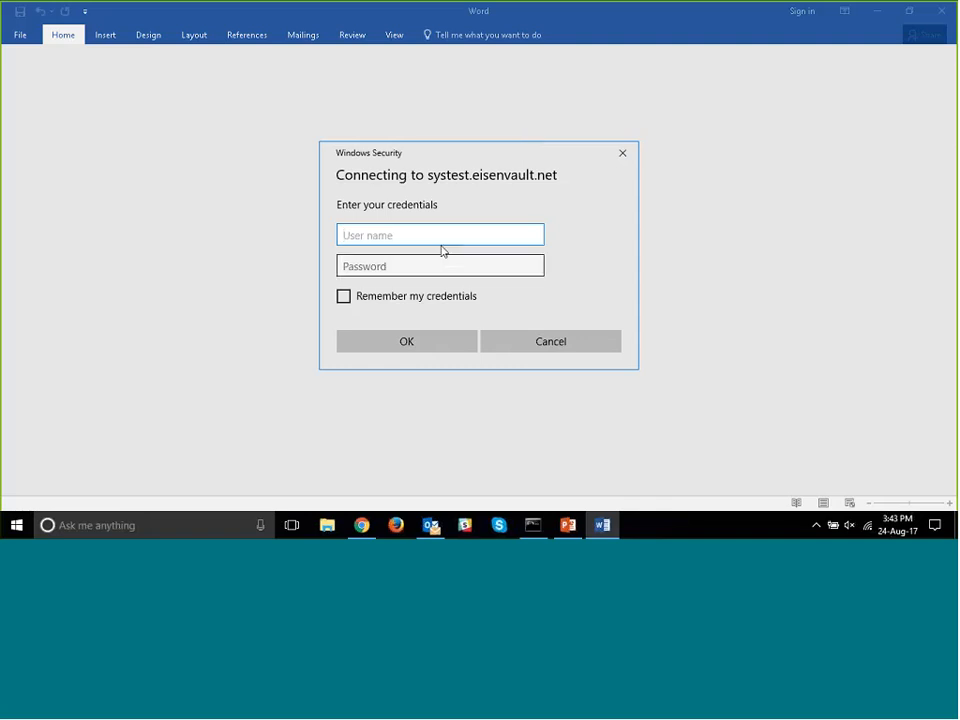
type("admin")
key("Tab")
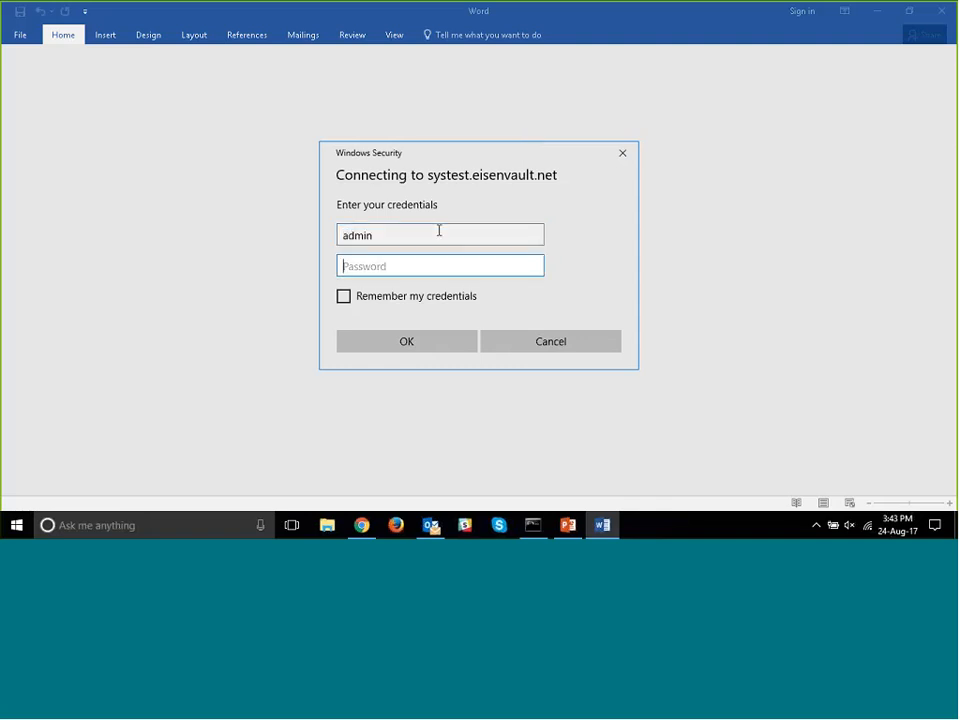
type("admin")
key("Return")
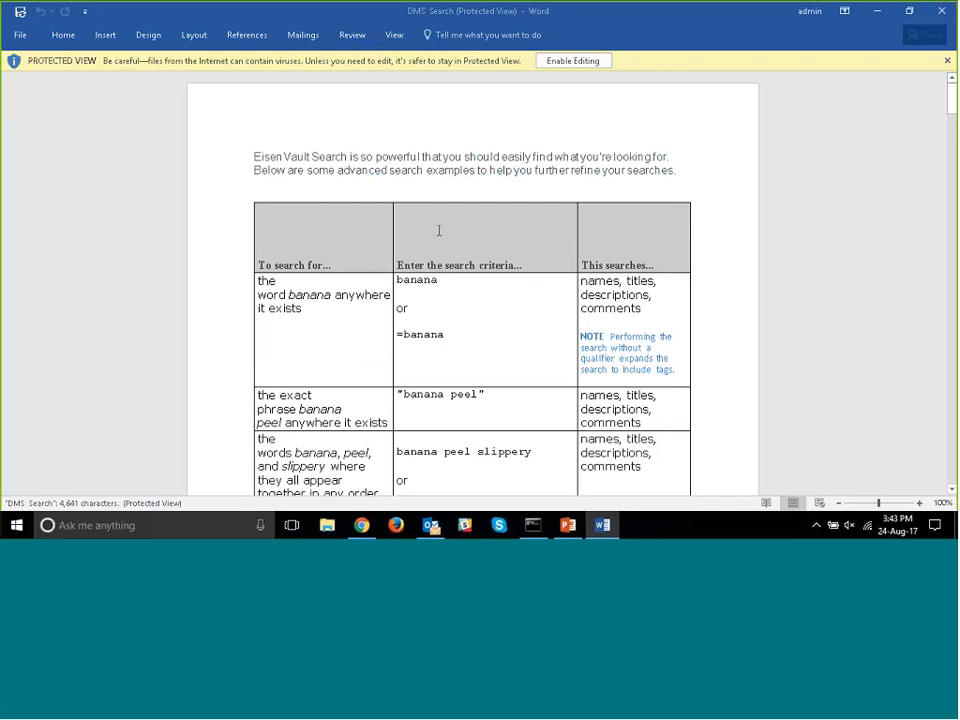
- Dismiss the incoming email notification and enable editing of the protected DMS Search document in Word
left_click(360, 530)
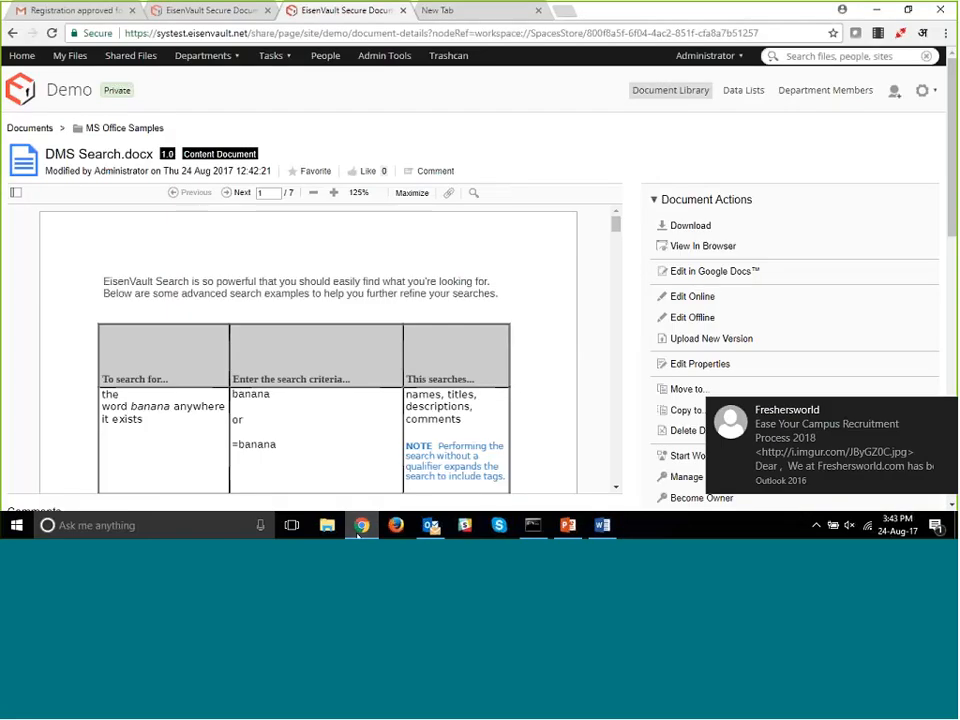
left_click(360, 527)
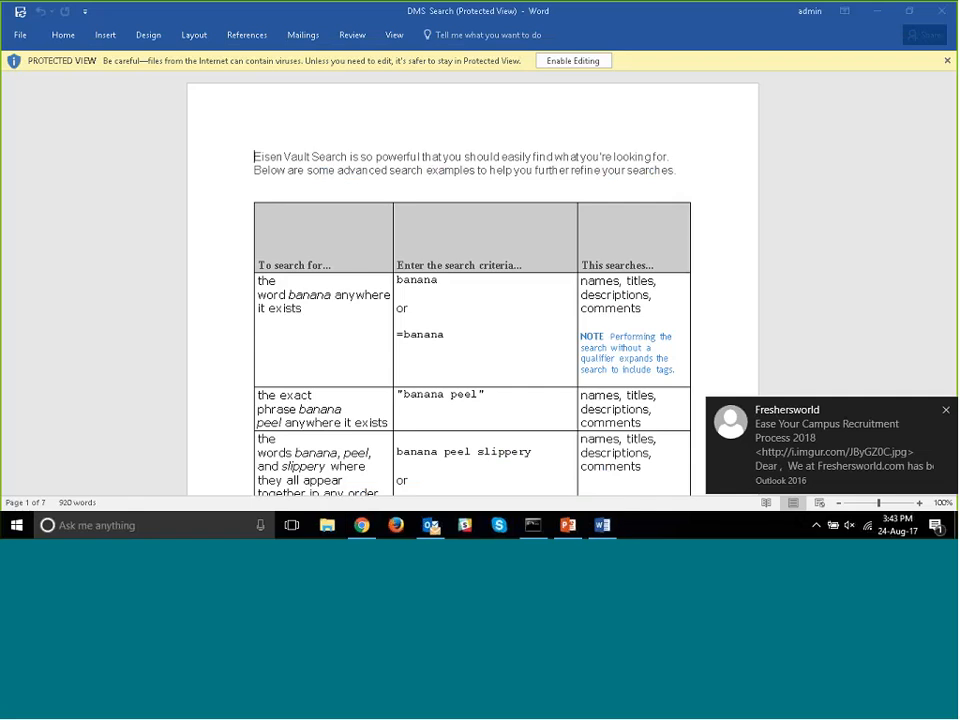
left_click(947, 411)
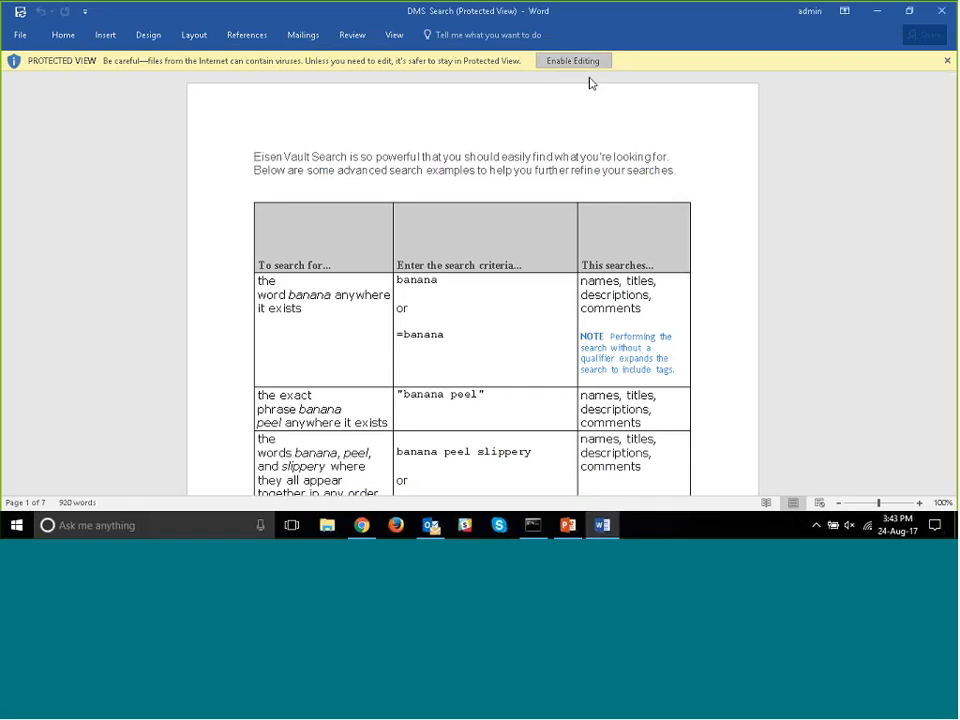
left_click(585, 62)
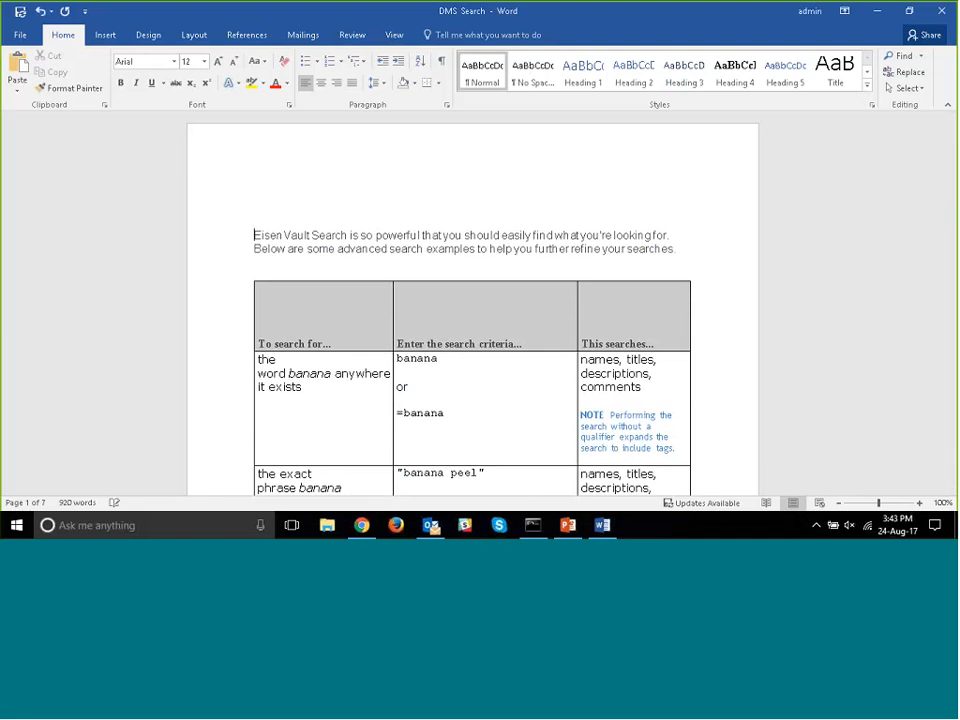
- Add the title line "EisenVault Search" above the introductory paragraph on the first page
left_click(254, 210)
type("Eisen Vault Search")
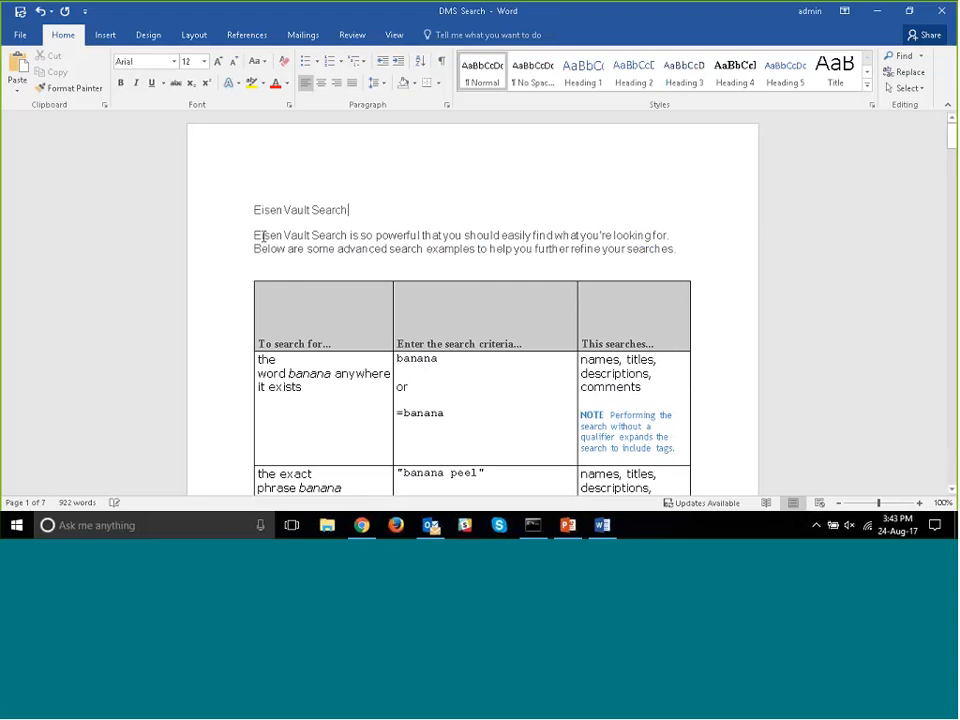
- Format the "EisenVault Search" title as centred, bold text at font size 18
left_click_drag(350, 209, 253, 209)
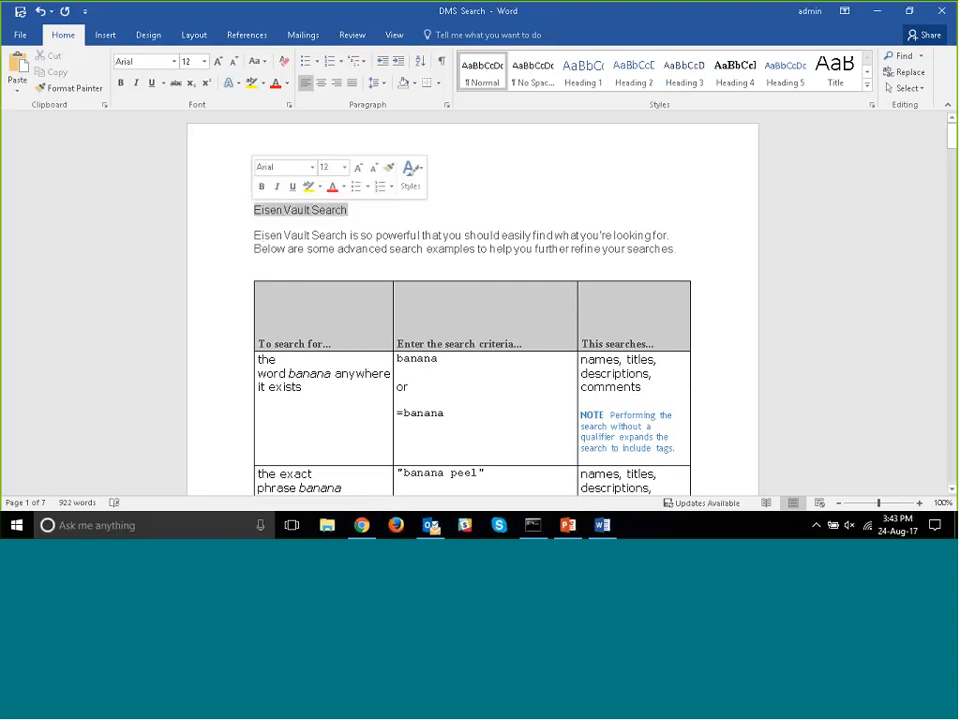
left_click(320, 84)
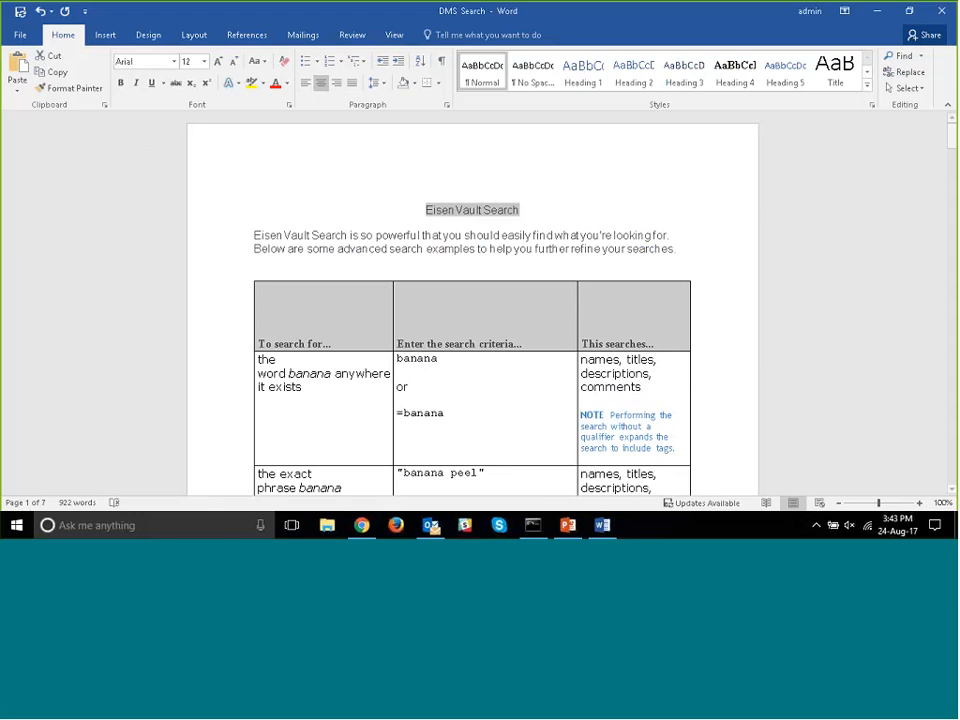
left_click(121, 83)
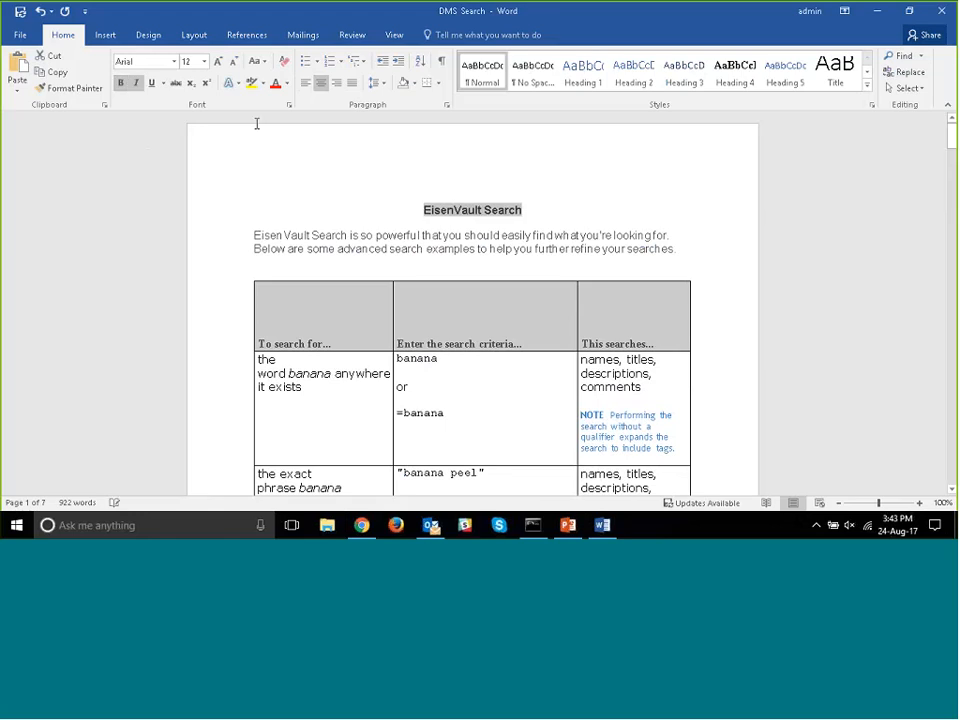
left_click(204, 61)
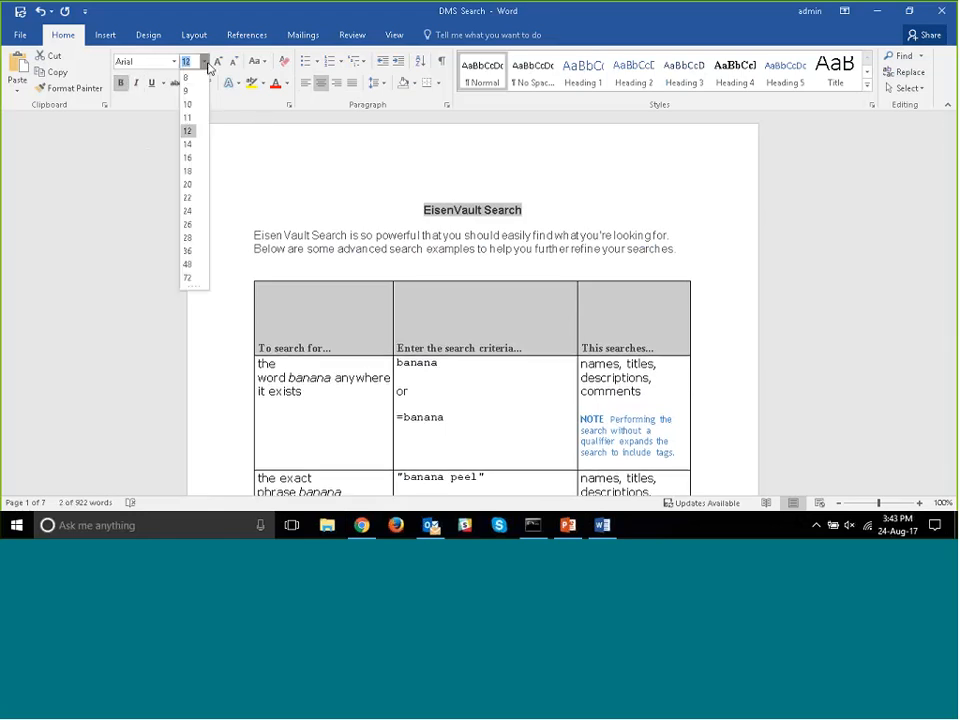
left_click(187, 171)
left_click(300, 205)
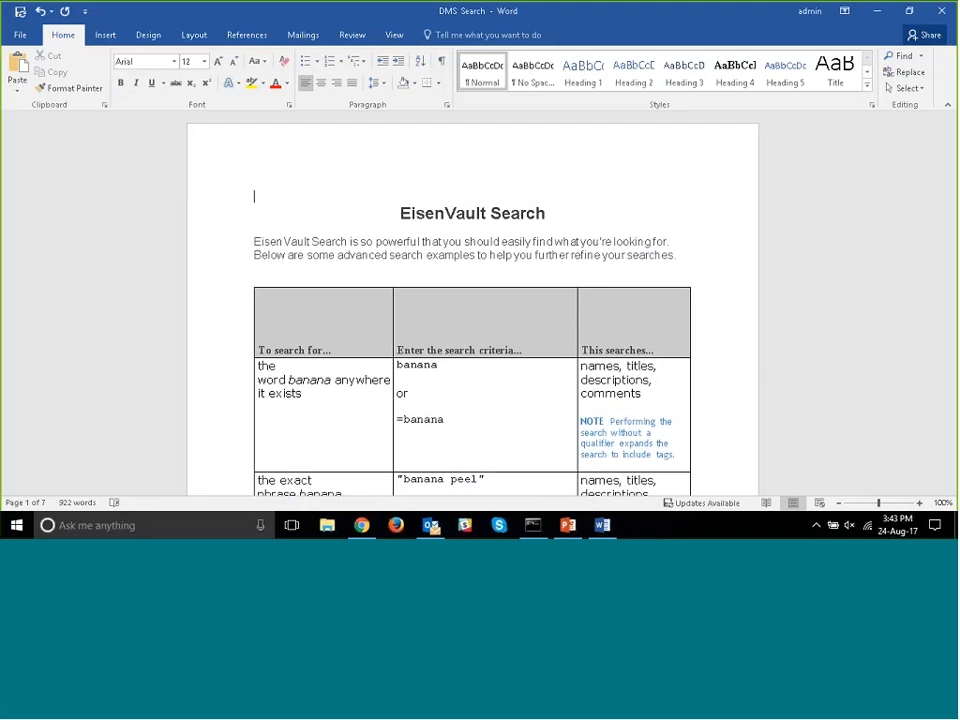
- Close the DMS Search document in Word, saving its changes back to the DMS
left_click(944, 14)
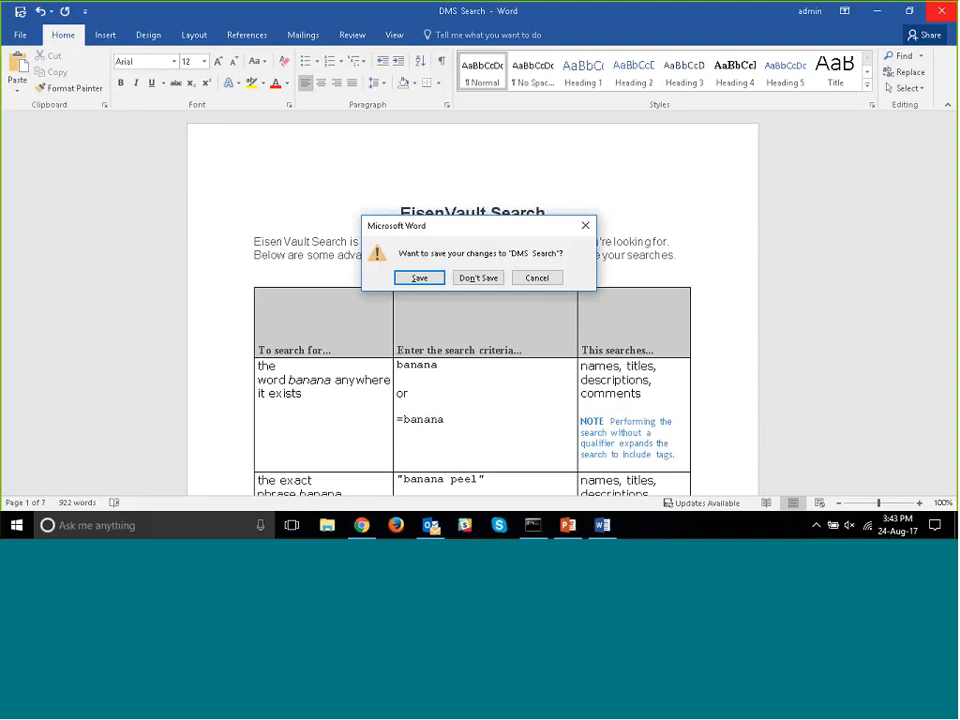
left_click(420, 278)
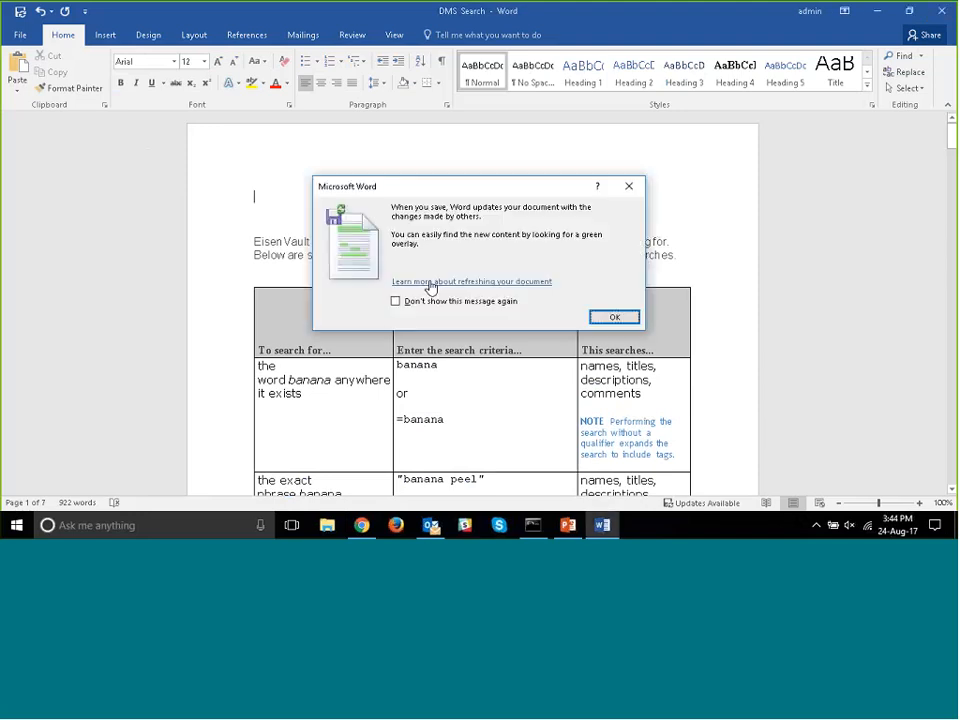
left_click(614, 316)
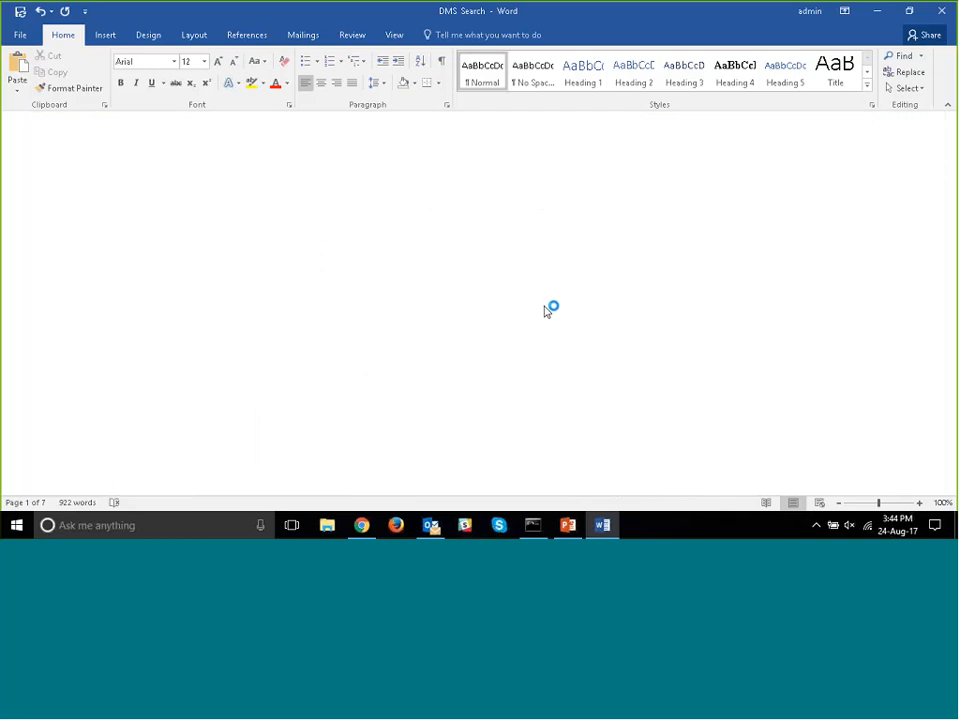
- Return to Chrome, reload the DMS Search.docx page and check the title in the document preview
left_click(361, 526)
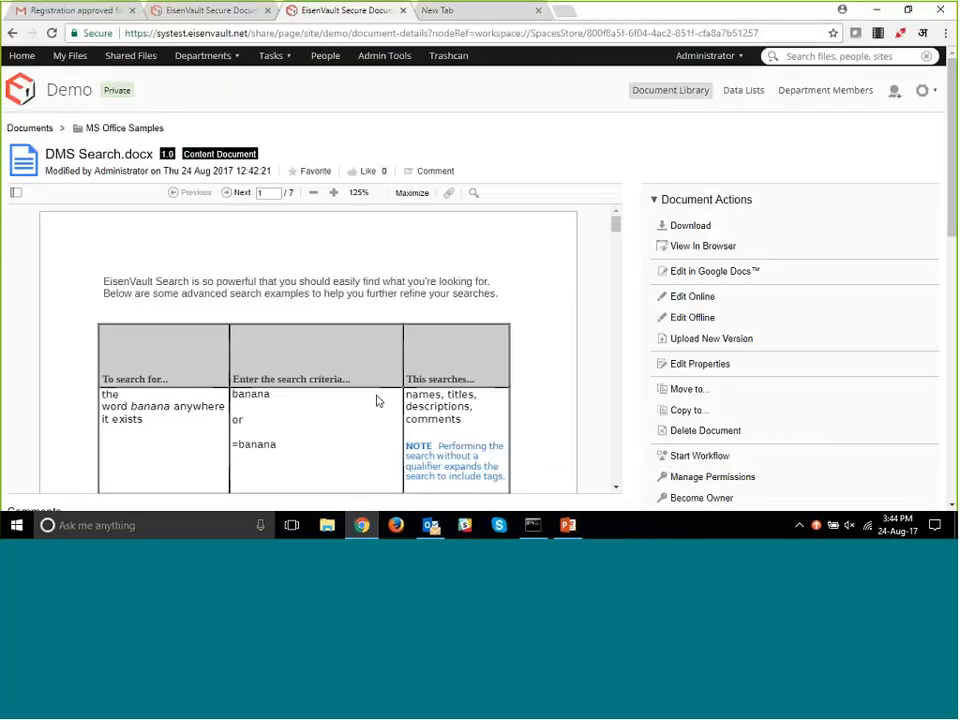
key("F5")
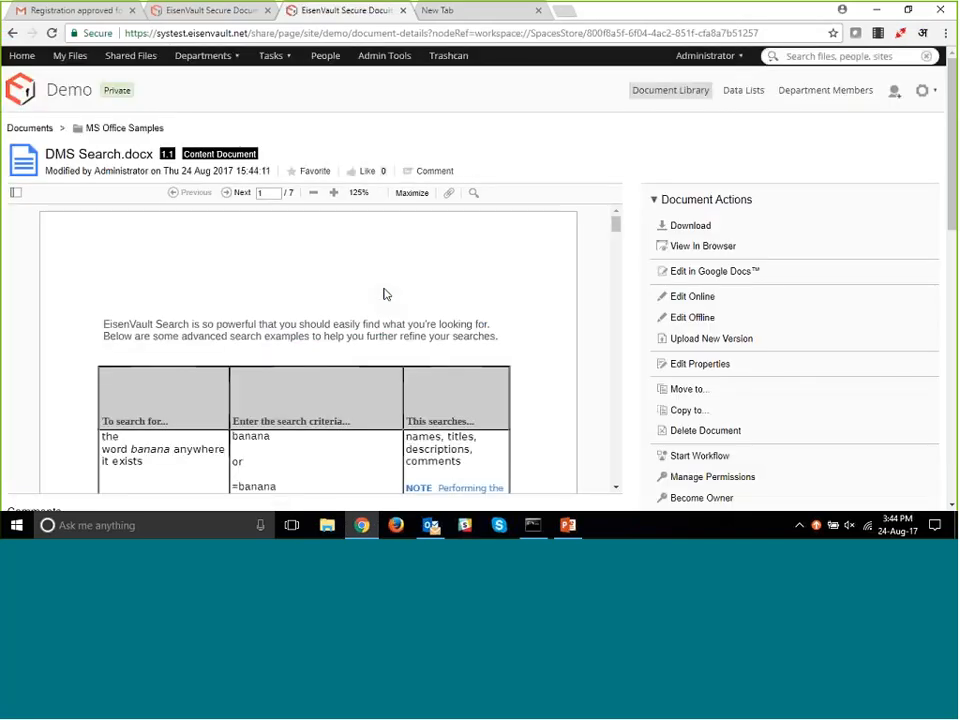
left_click_drag(240, 297, 375, 301)
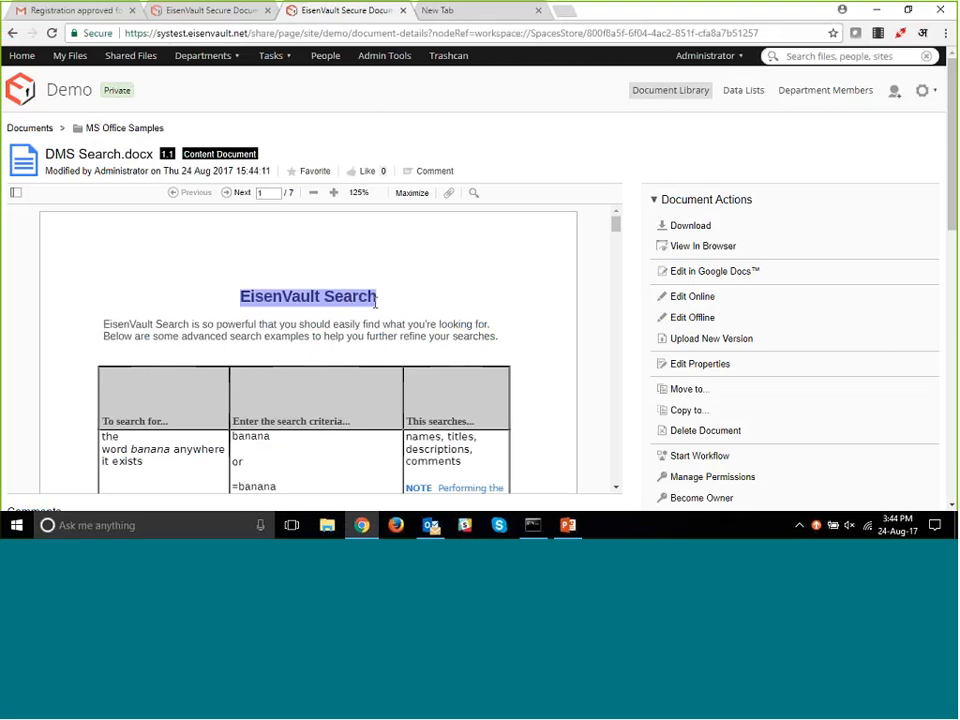
- Examine the available document actions, properties and version history of DMS Search.docx
left_click(699, 298)
scroll(644, 160, "down", 3)
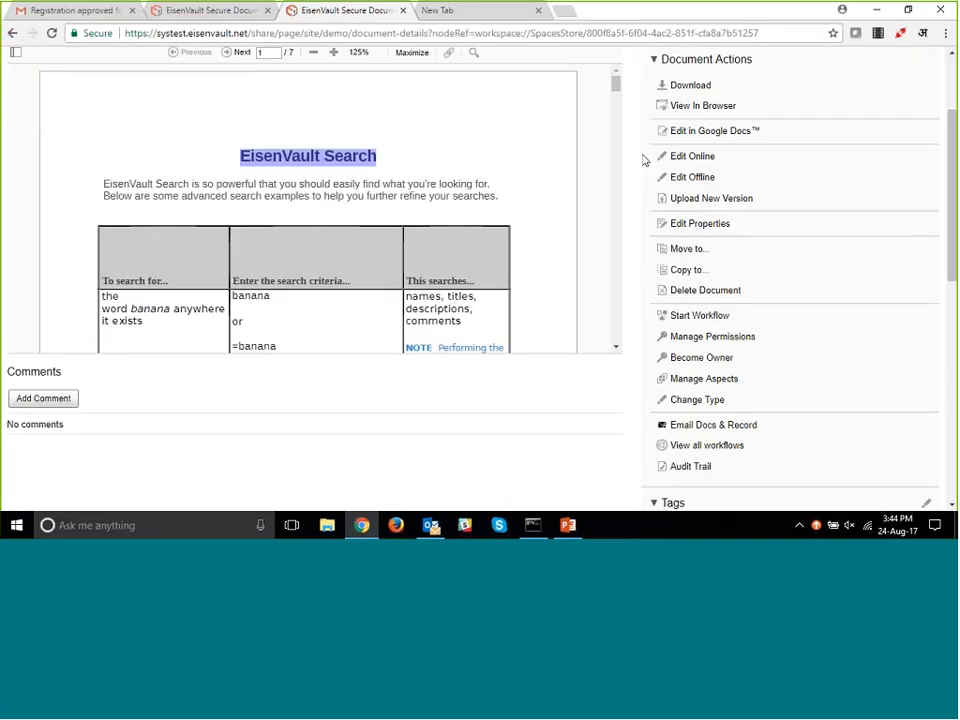
scroll(644, 160, "down", 10)
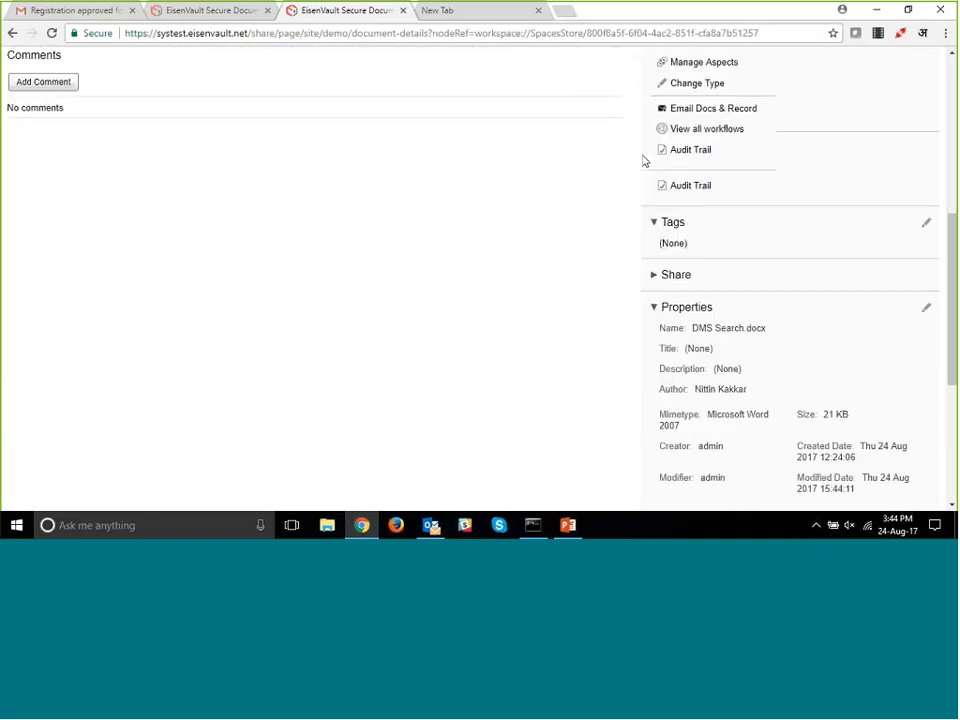
scroll(644, 160, "down", 3)
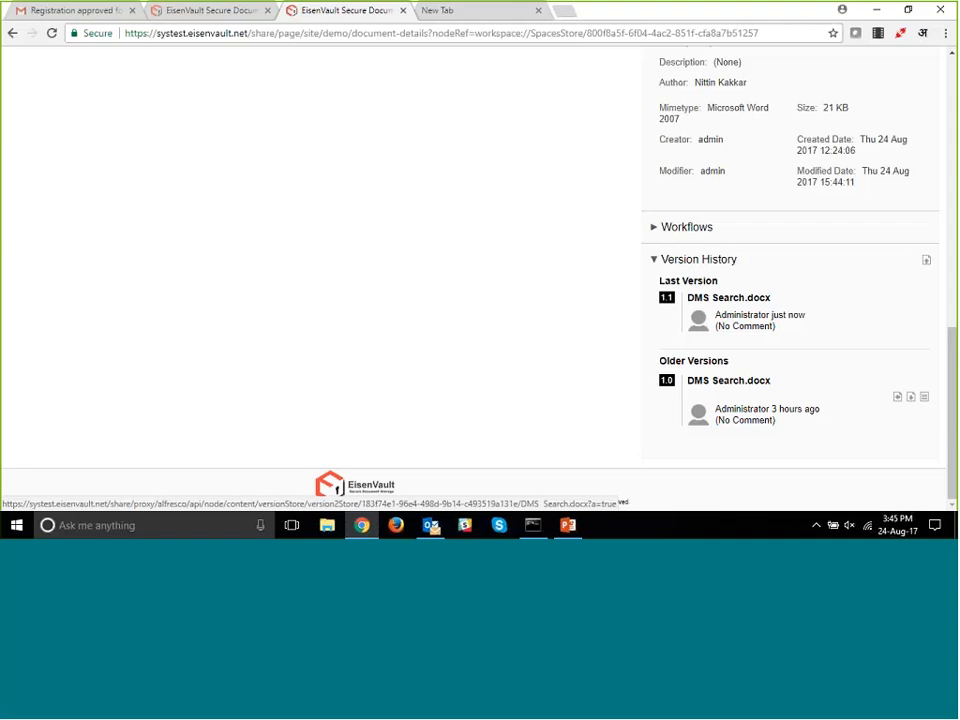
scroll(605, 324, "up", 8)
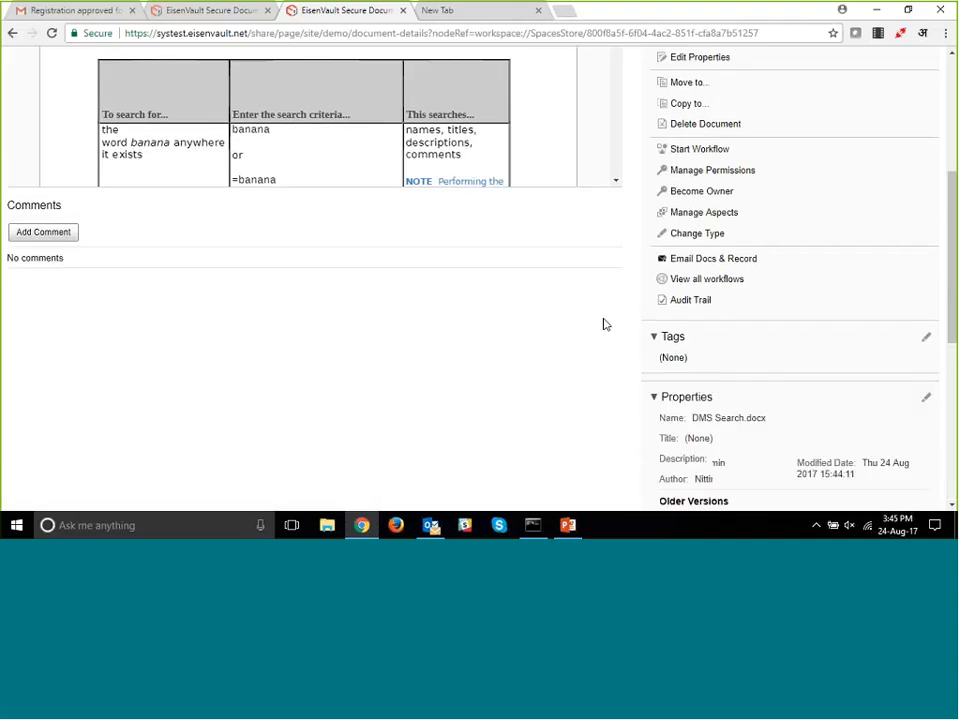
scroll(605, 324, "up", 2)
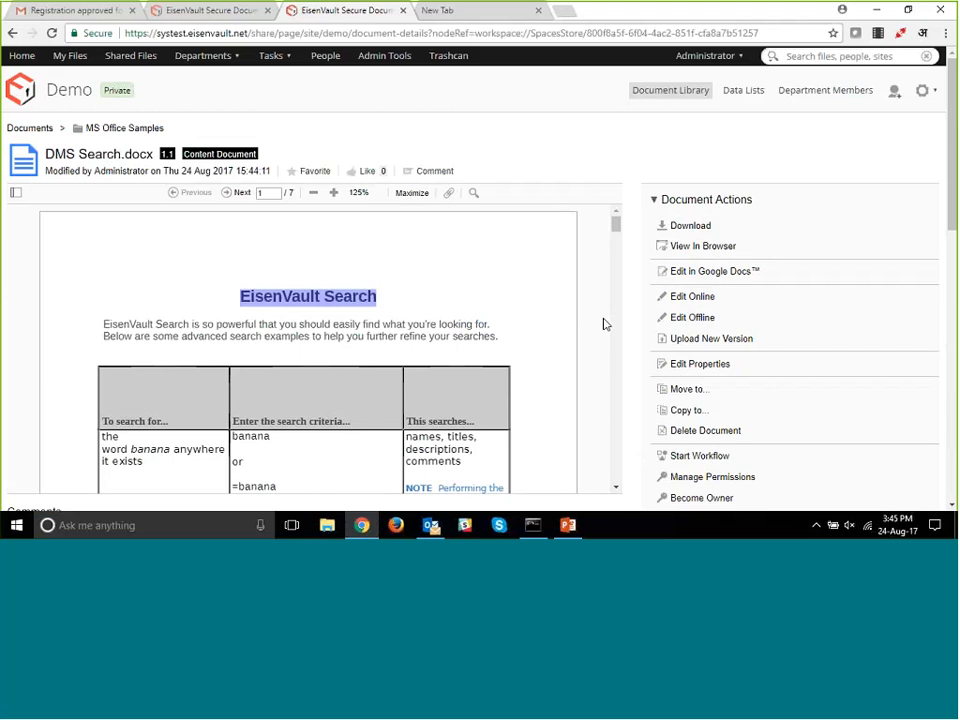
scroll(604, 324, "down", 1)
scroll(627, 326, "down", 1)
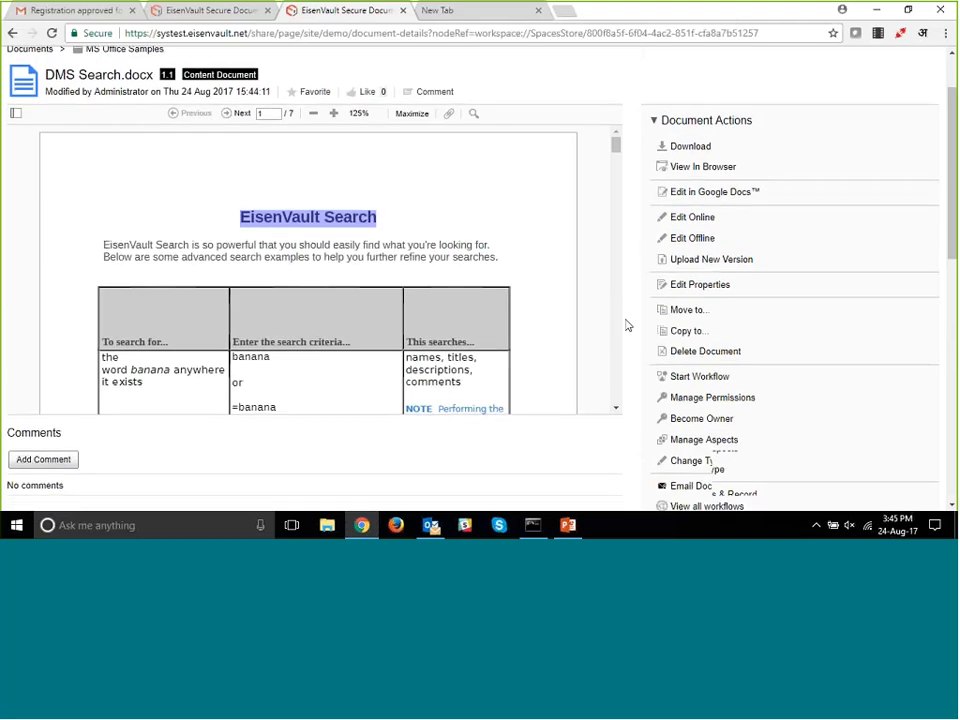
scroll(622, 330, "up", 2)
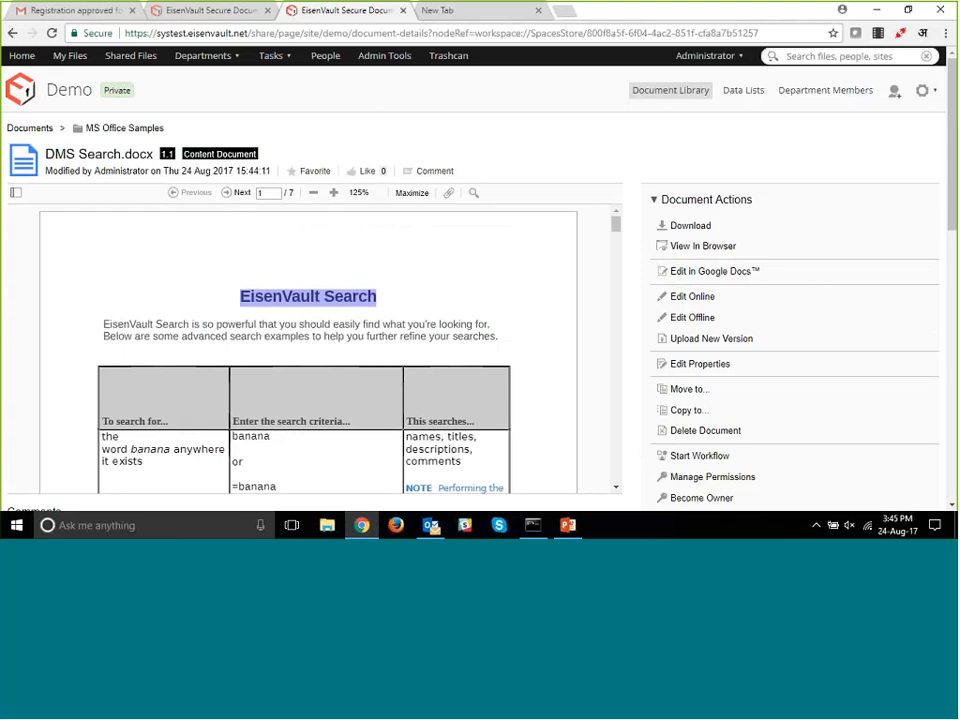
- Open EisenVault DMS User Manual.pdf from the PDF Samples folder of the Demo document library
left_click(659, 97)
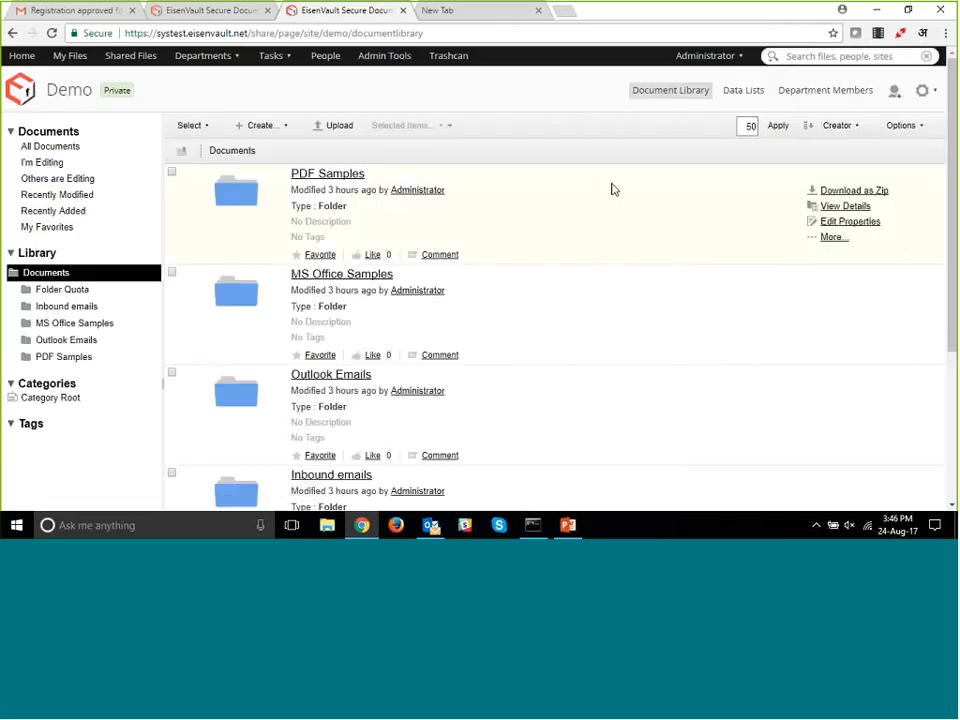
scroll(613, 189, "down", 3)
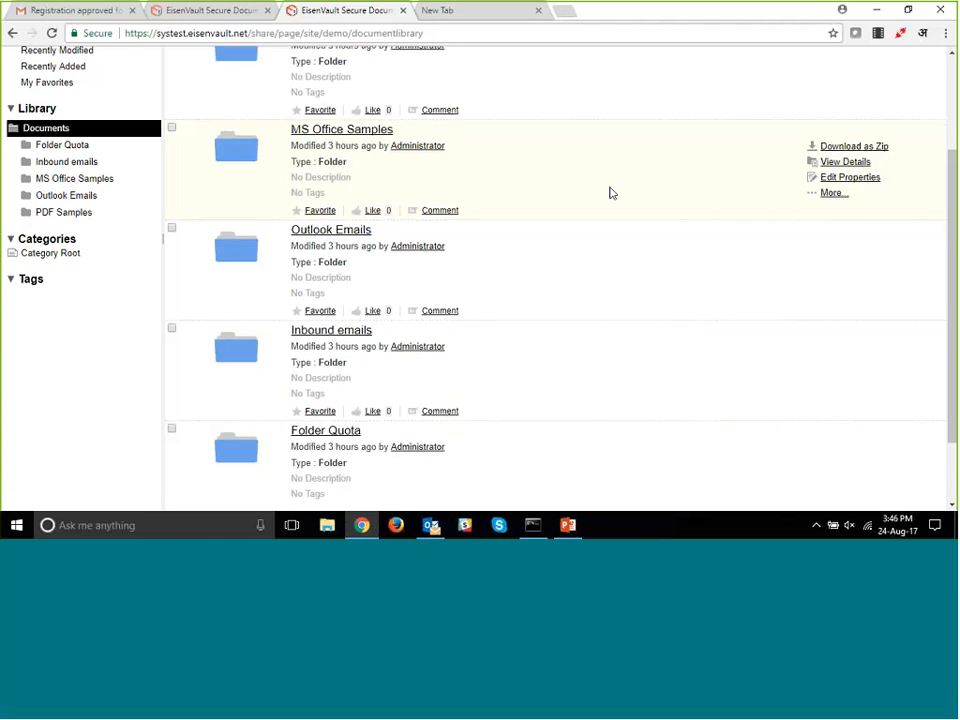
scroll(613, 193, "up", 3)
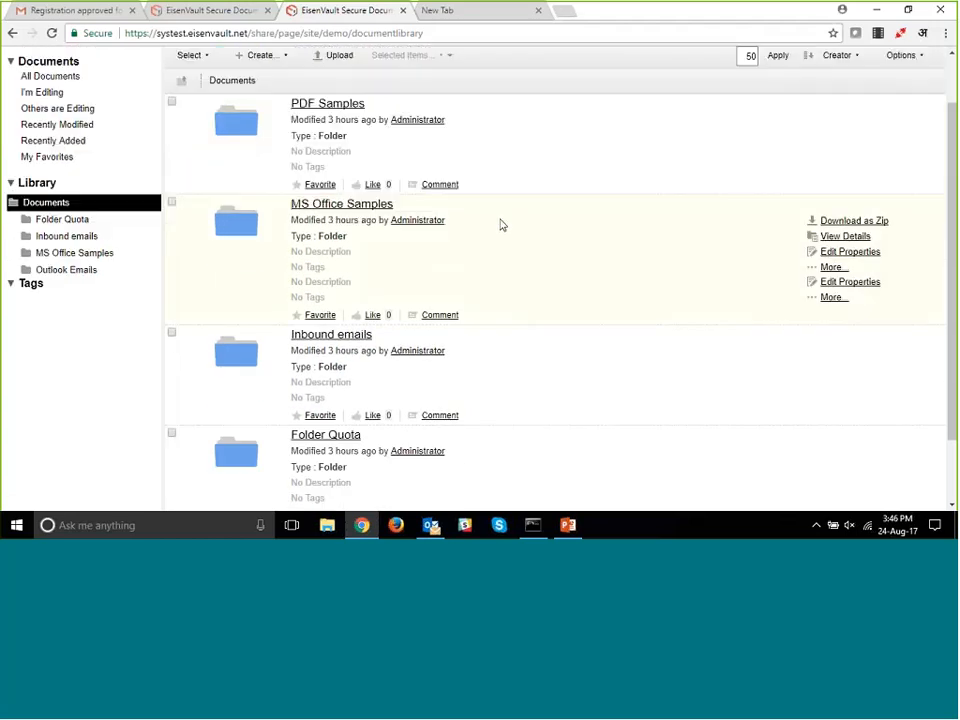
left_click(342, 105)
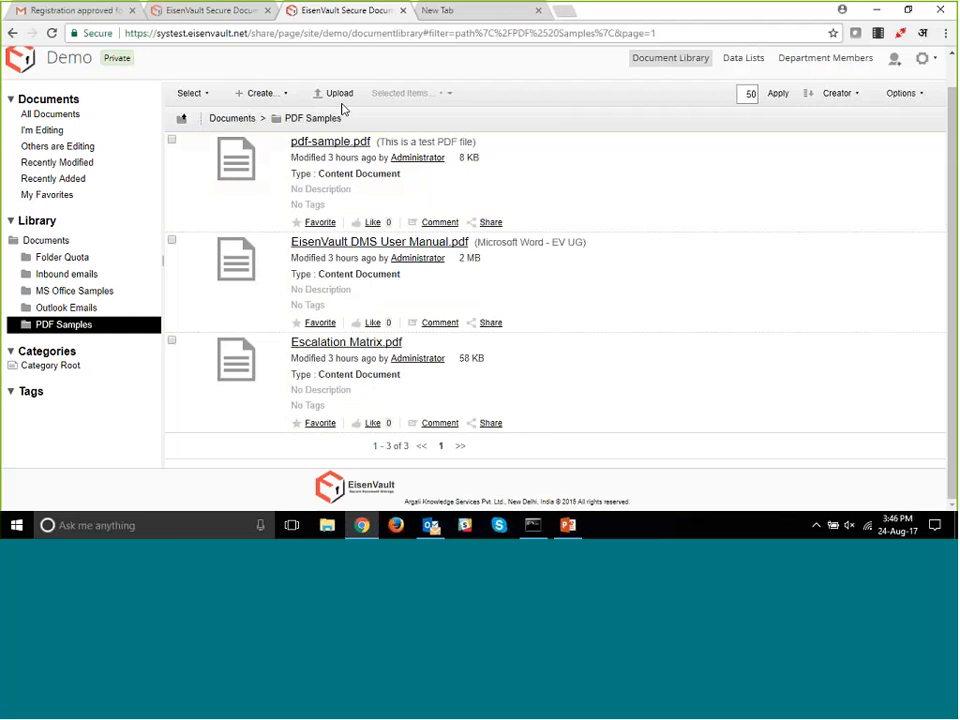
left_click(390, 243)
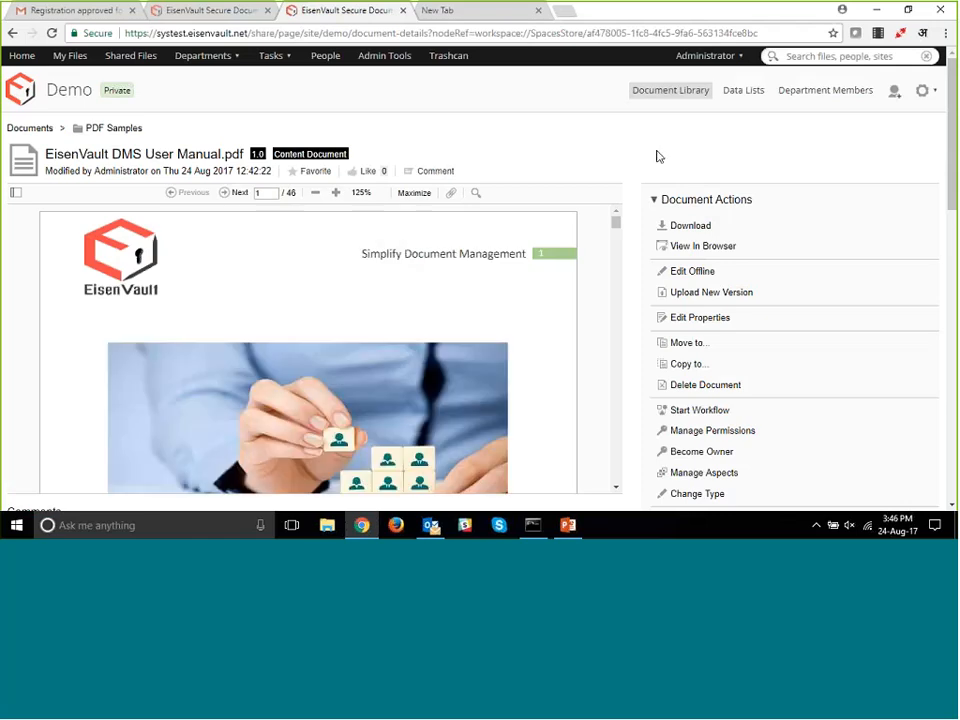
- Examine the OCR and PDF editing actions available for the user manual
scroll(658, 156, "down", 1)
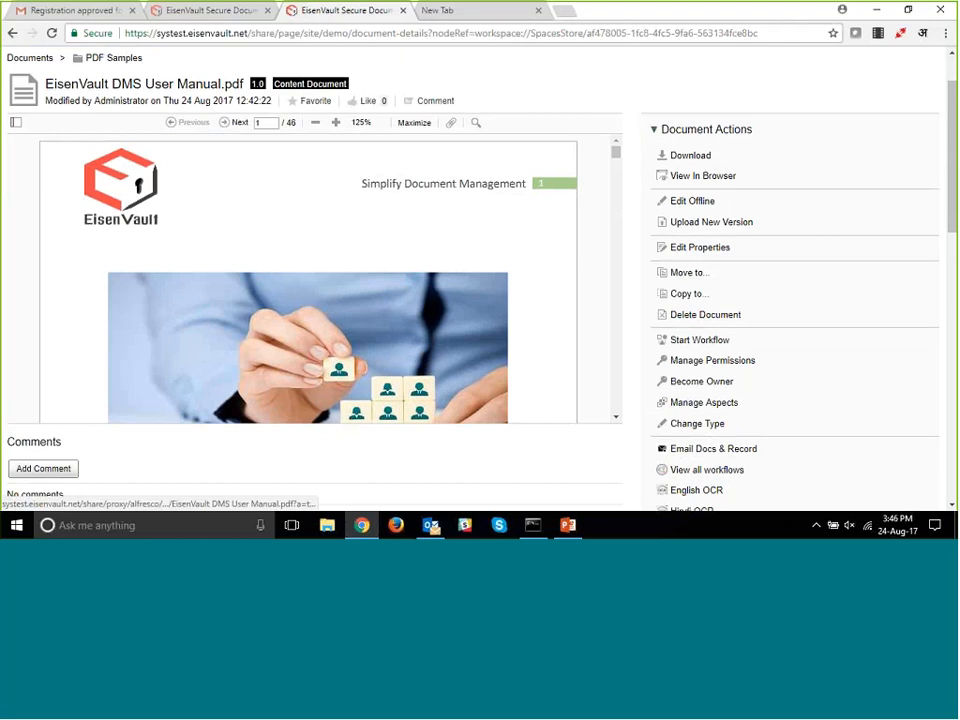
scroll(798, 246, "down", 3)
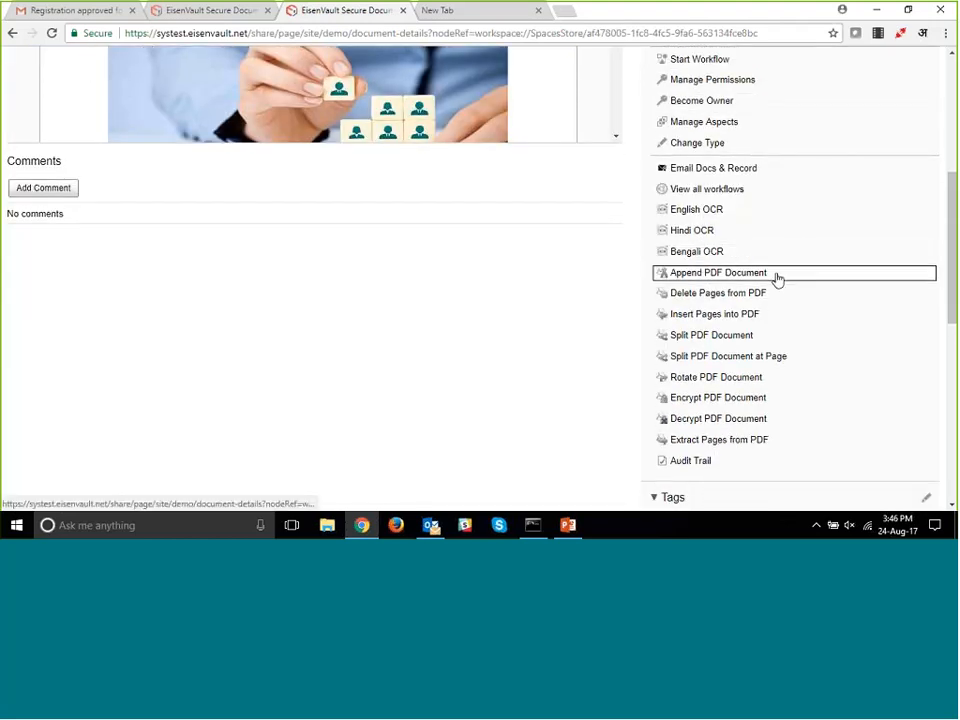
scroll(778, 279, "down", 1)
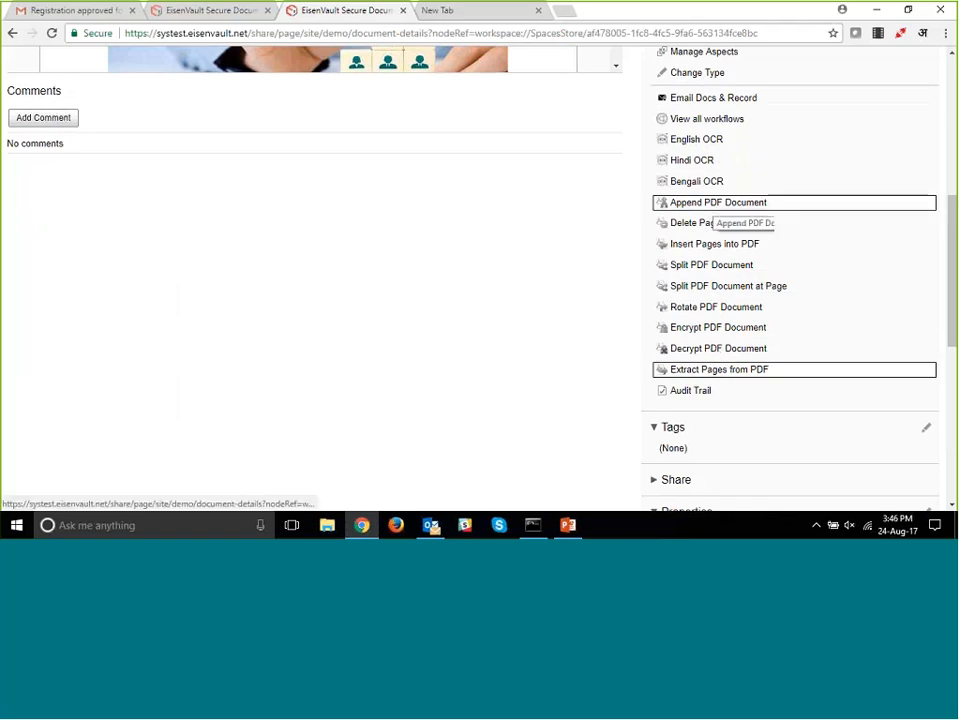
scroll(602, 247, "up", 1)
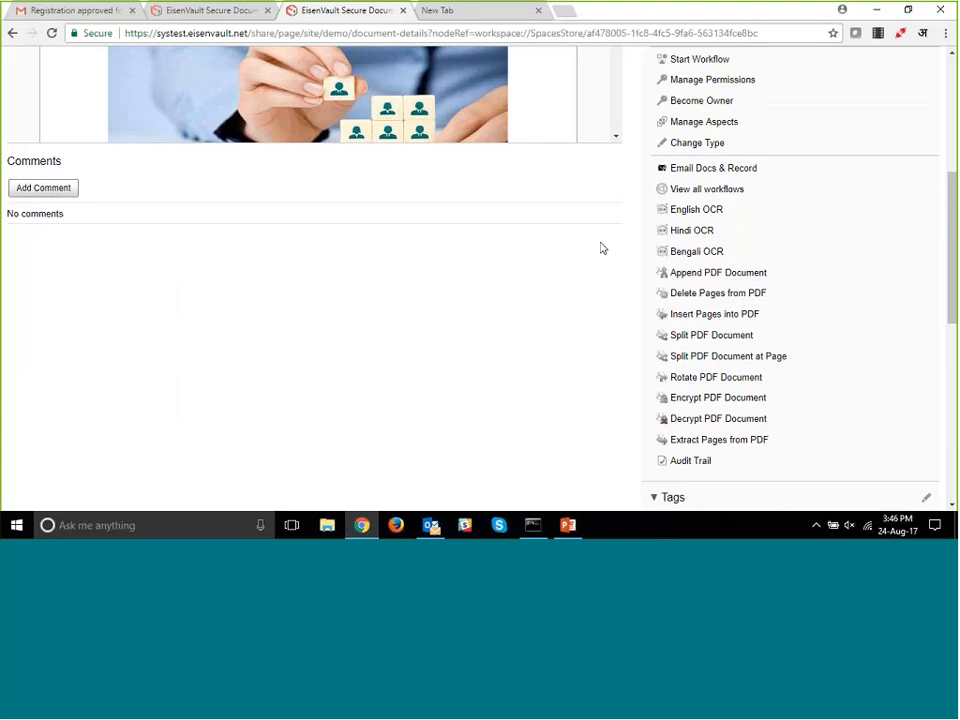
scroll(602, 247, "up", 3)
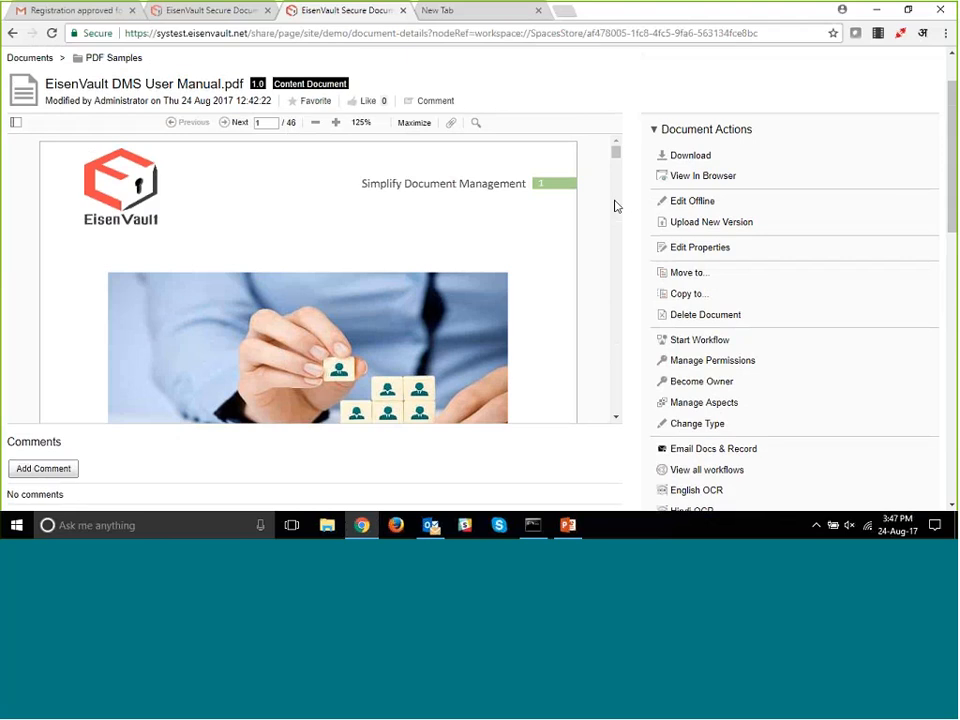
scroll(628, 242, "down", 3)
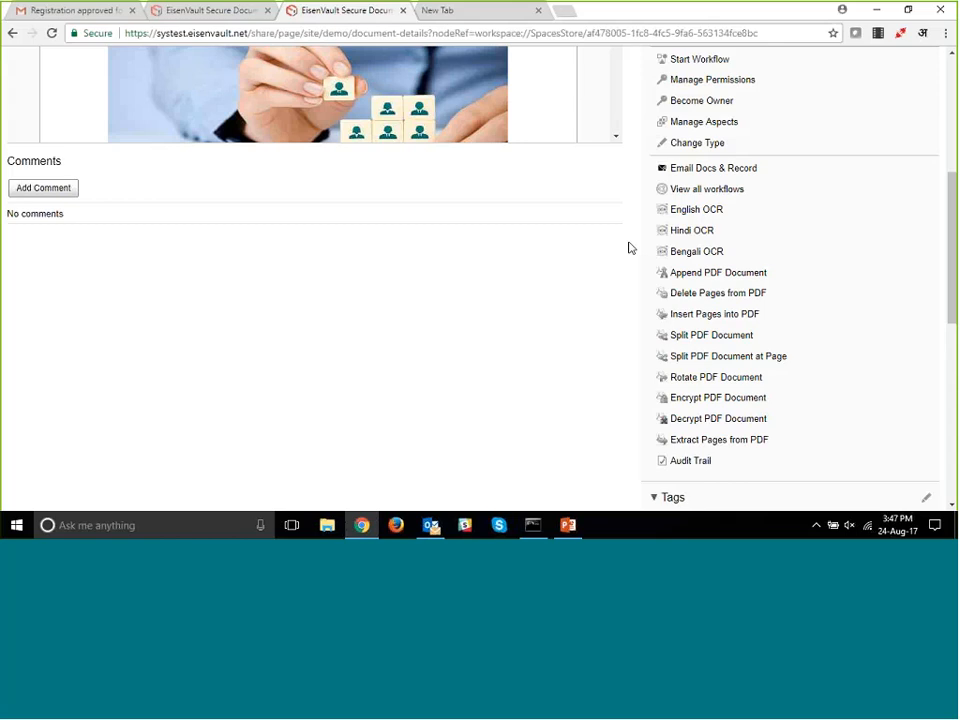
- Append pdf-sample.pdf from the Demo site's PDF Samples folder to the user manual PDF
scroll(621, 291, "up", 1)
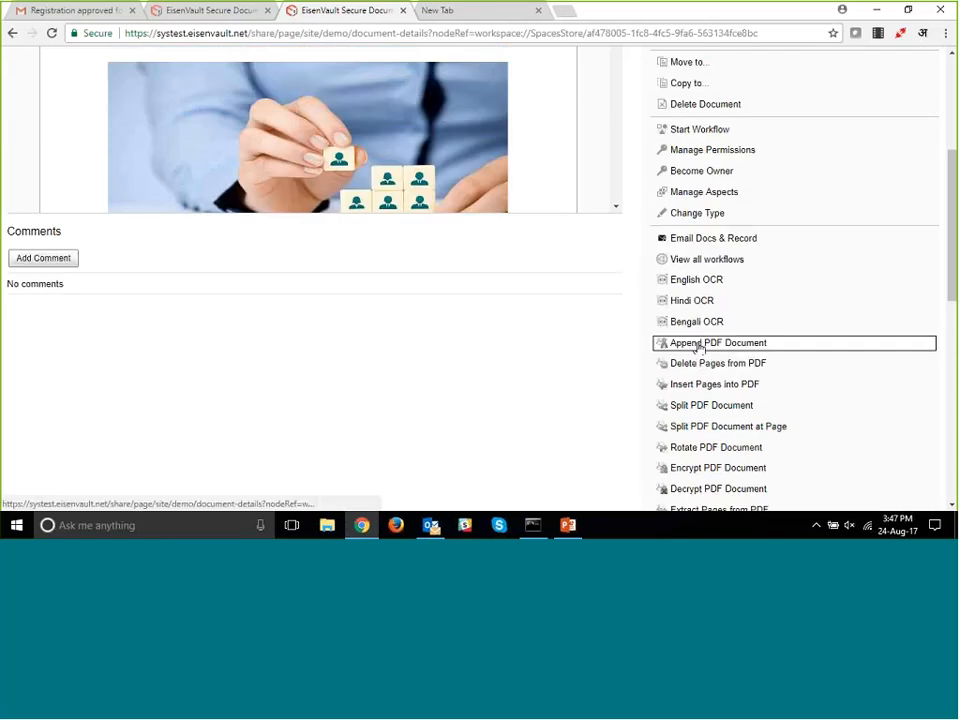
left_click(698, 347)
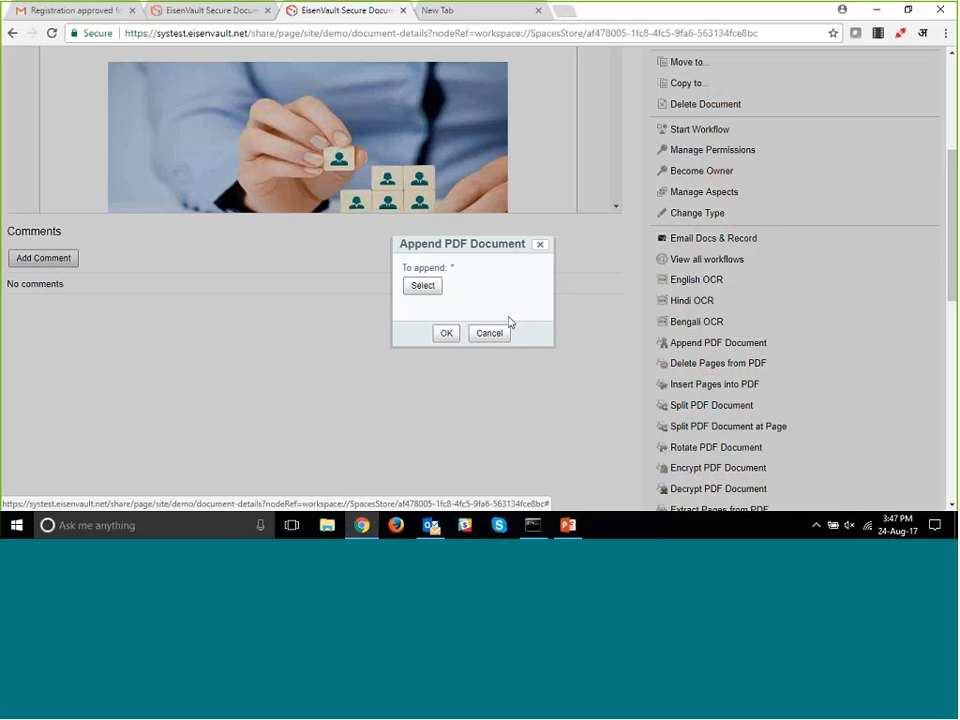
left_click(424, 287)
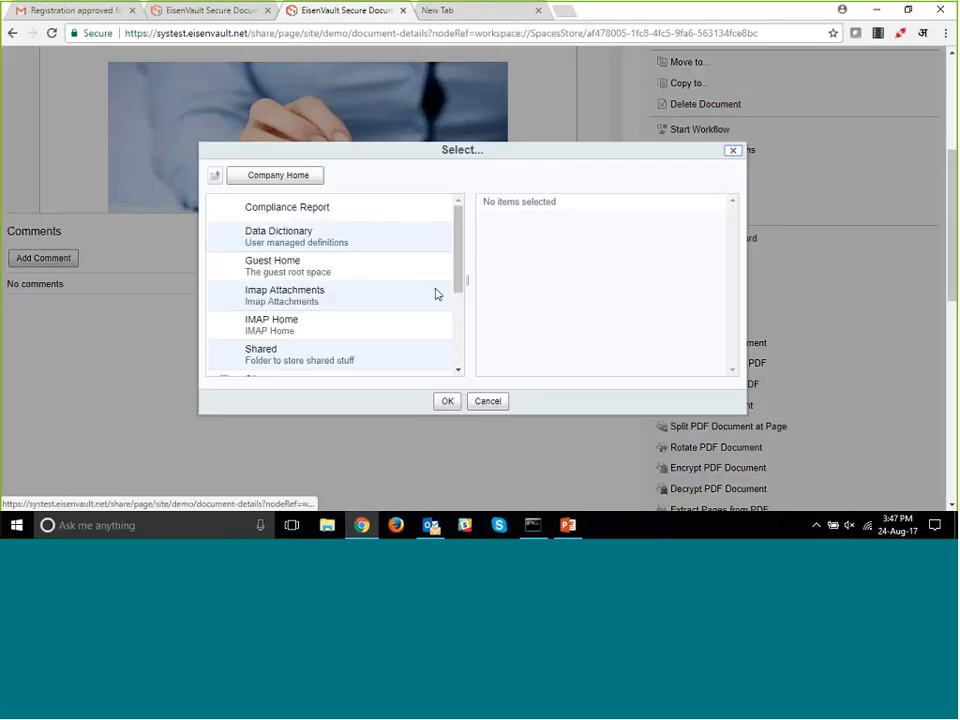
scroll(326, 328, "down", 2)
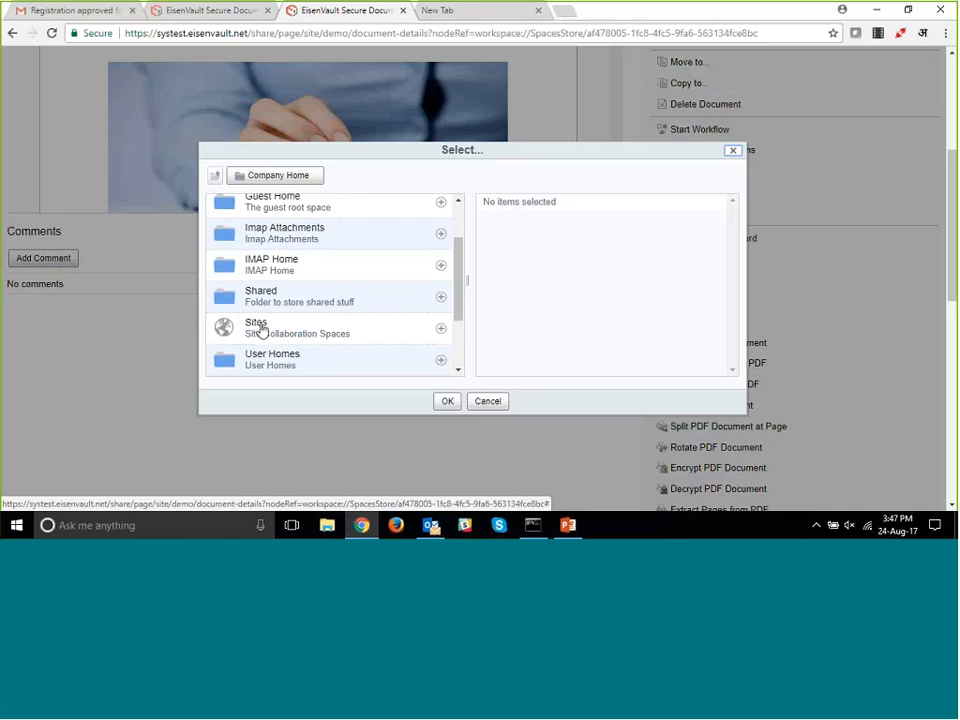
left_click(257, 324)
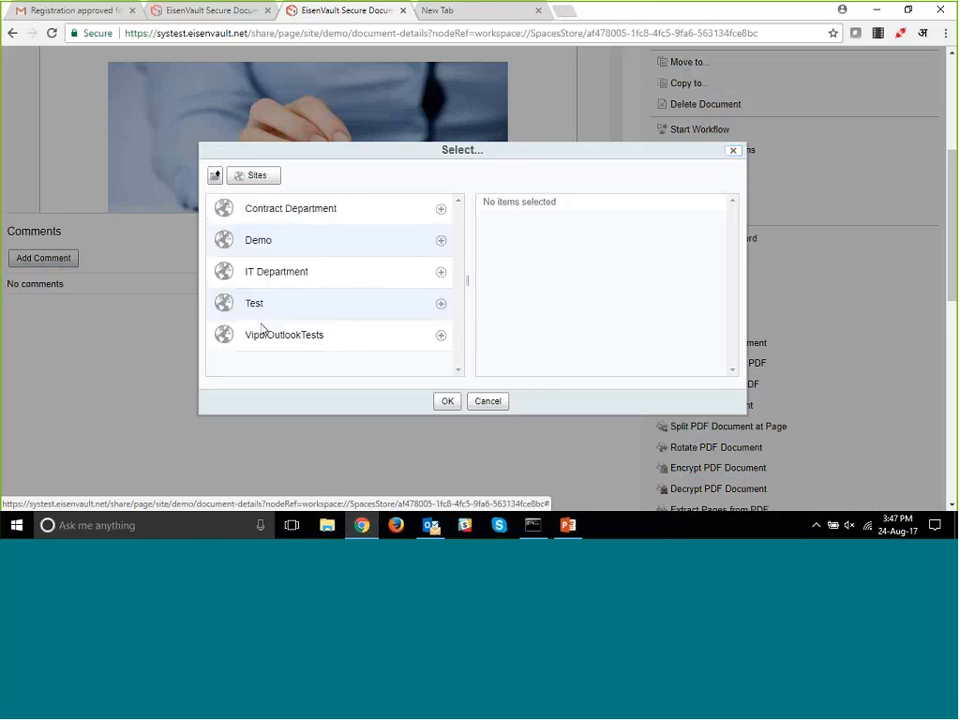
left_click(256, 242)
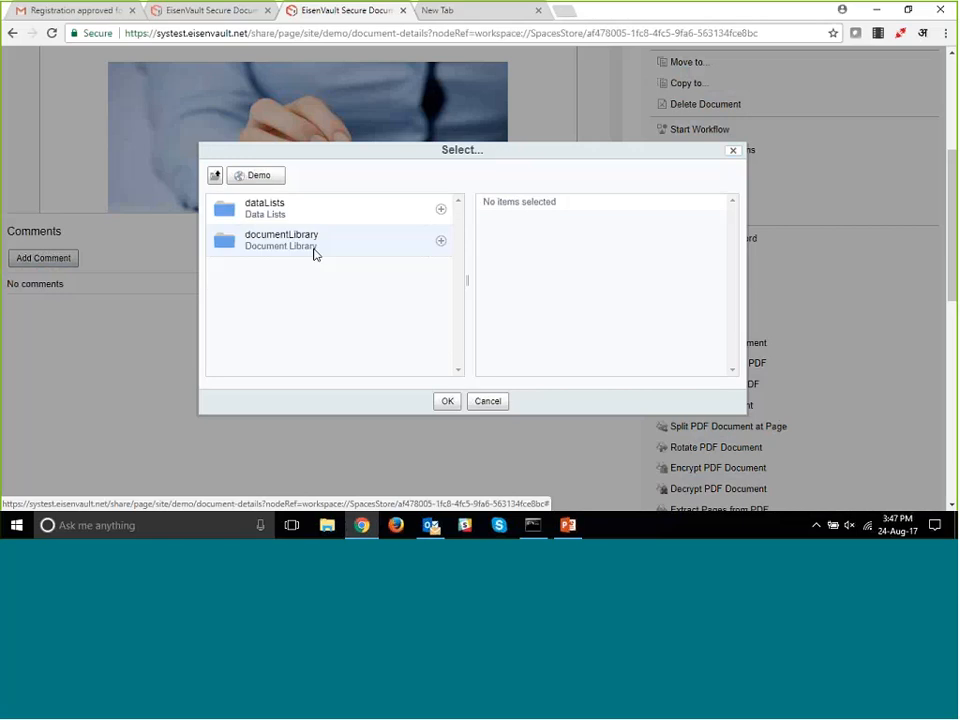
left_click(283, 237)
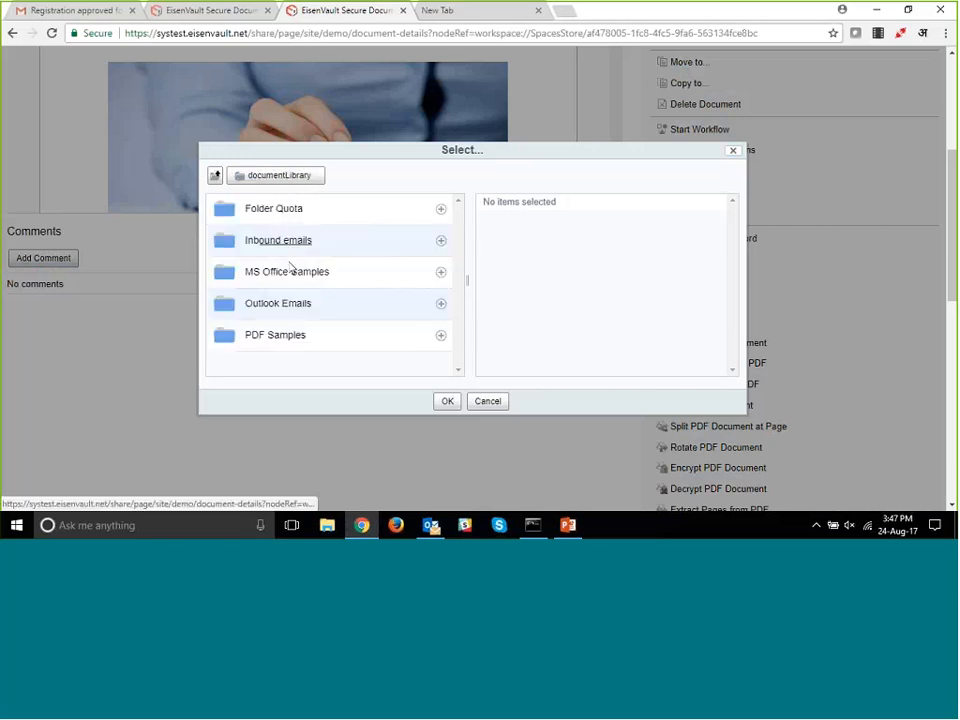
left_click(285, 336)
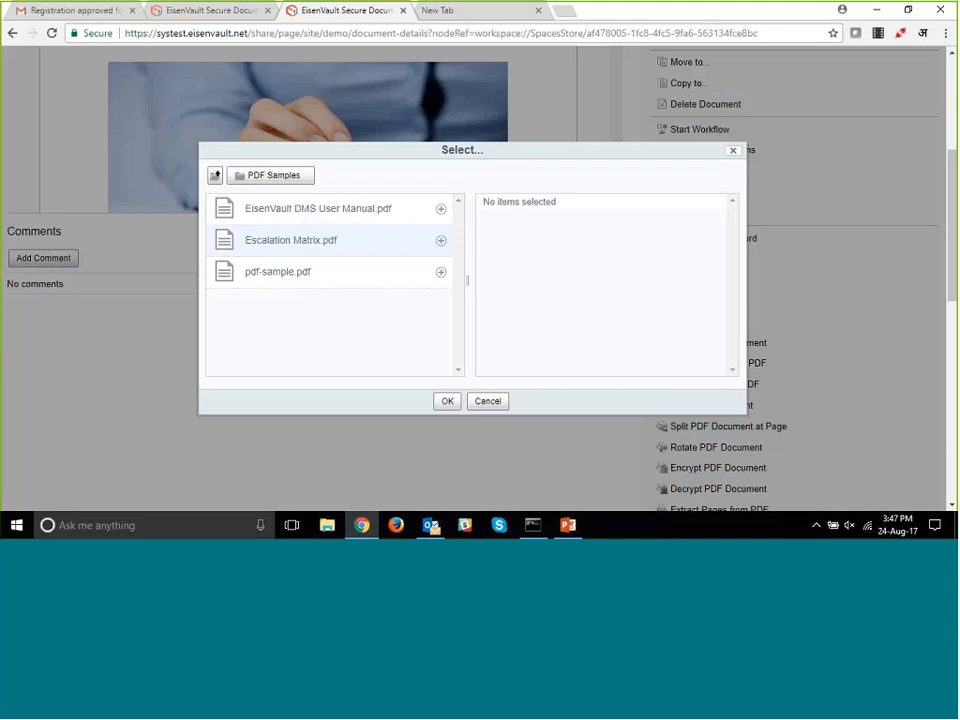
left_click(441, 273)
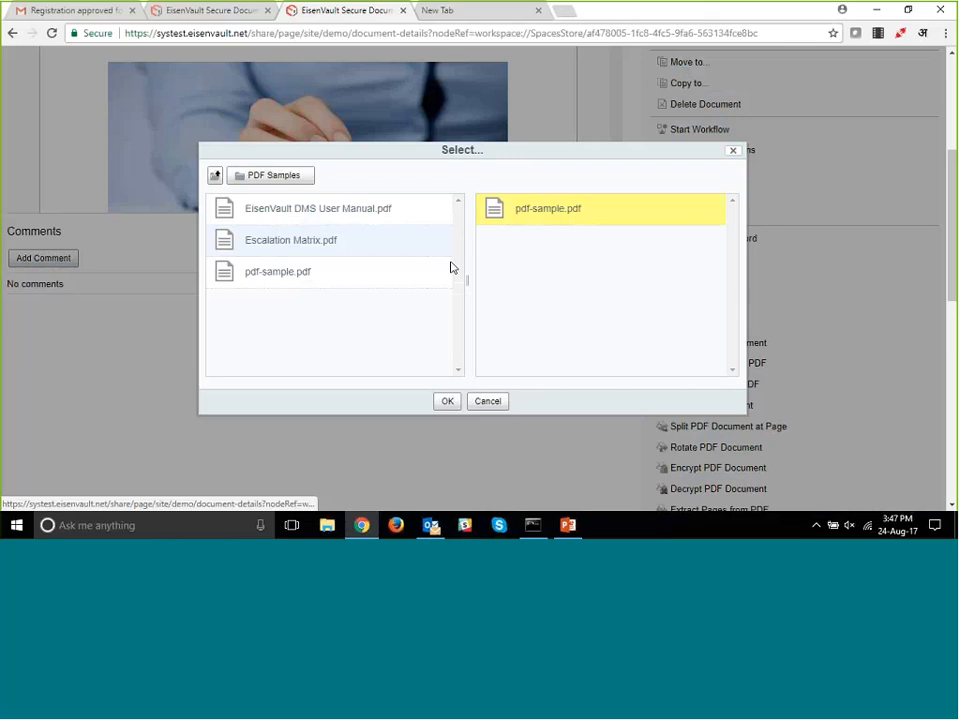
left_click(447, 401)
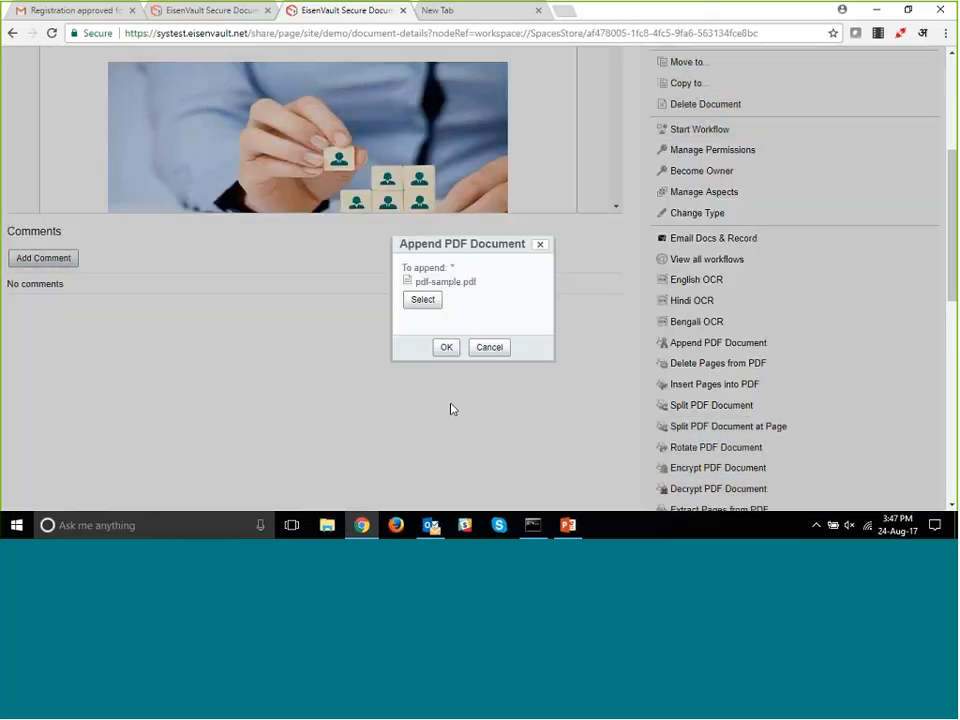
left_click(447, 348)
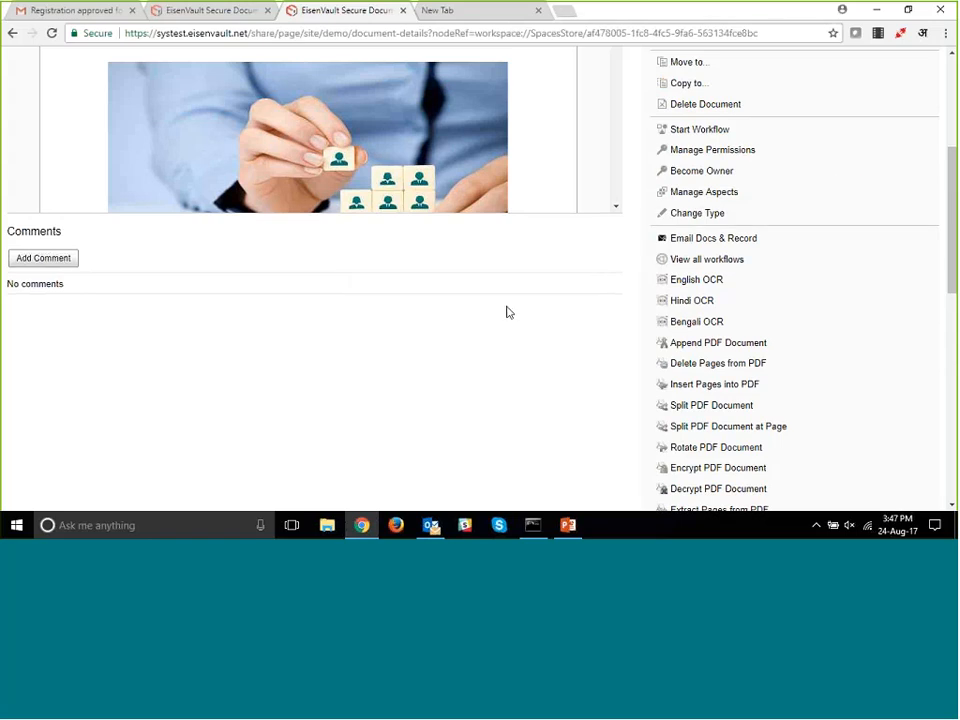
- Check the end of the user manual's preview for the appended Adobe Acrobat PDF Files page
scroll(510, 315, "up", 3)
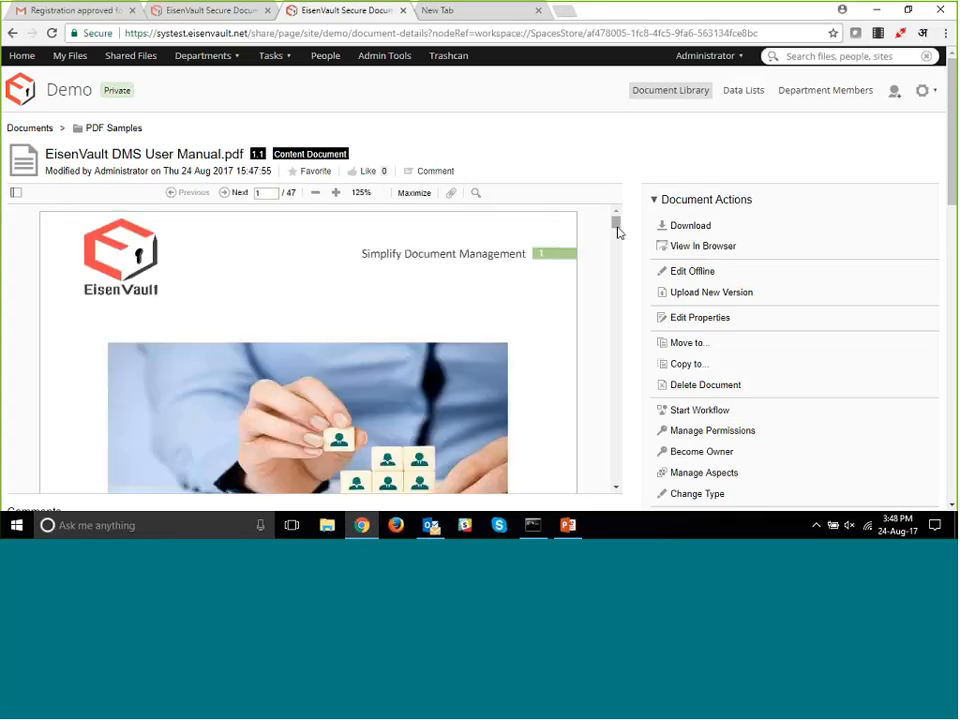
scroll(619, 176, "down", 5)
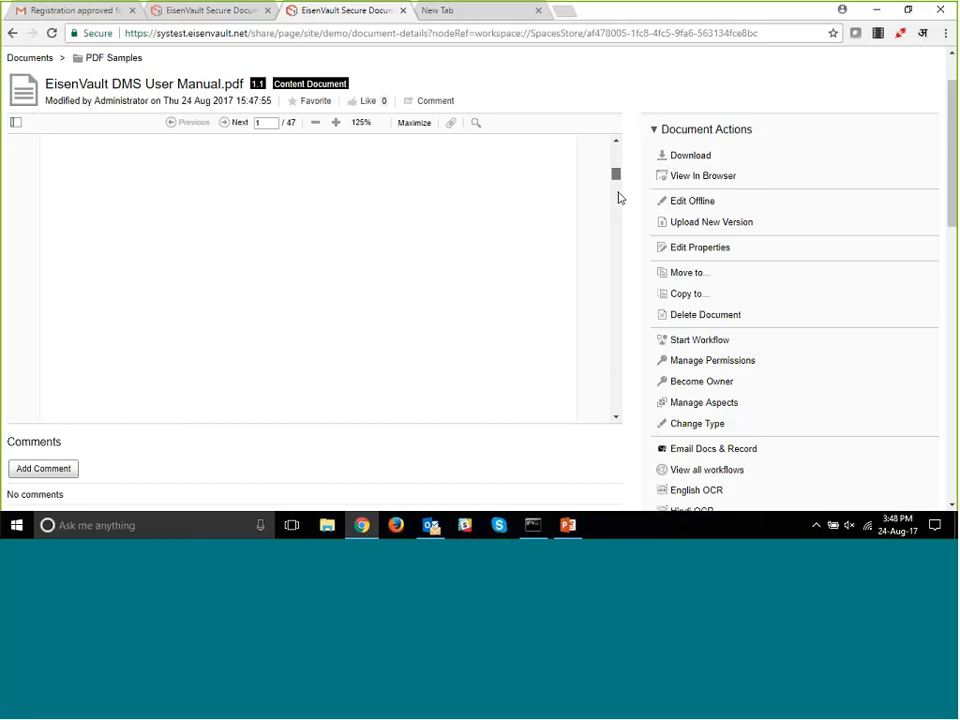
left_click_drag(618, 195, 621, 418)
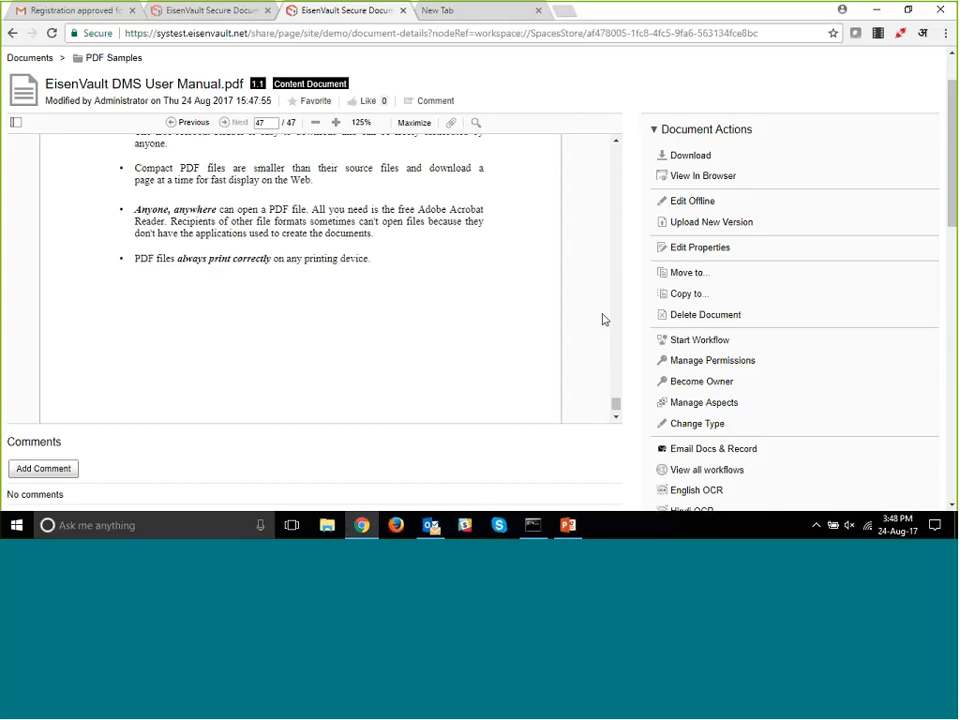
scroll(603, 320, "up", 5)
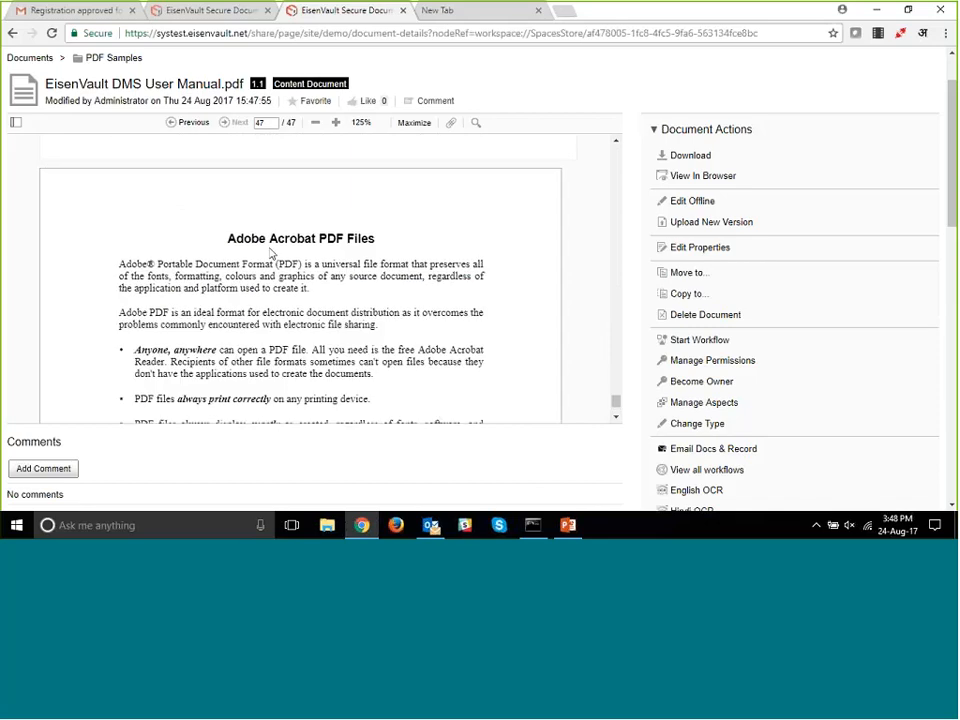
scroll(268, 253, "up", 3)
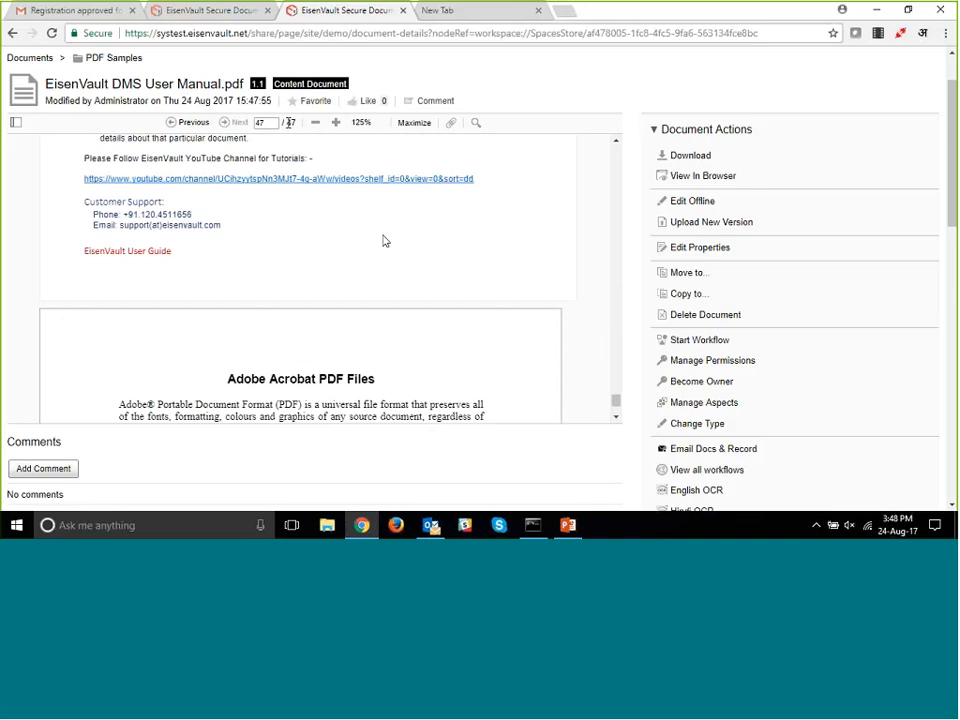
scroll(385, 241, "down", 1)
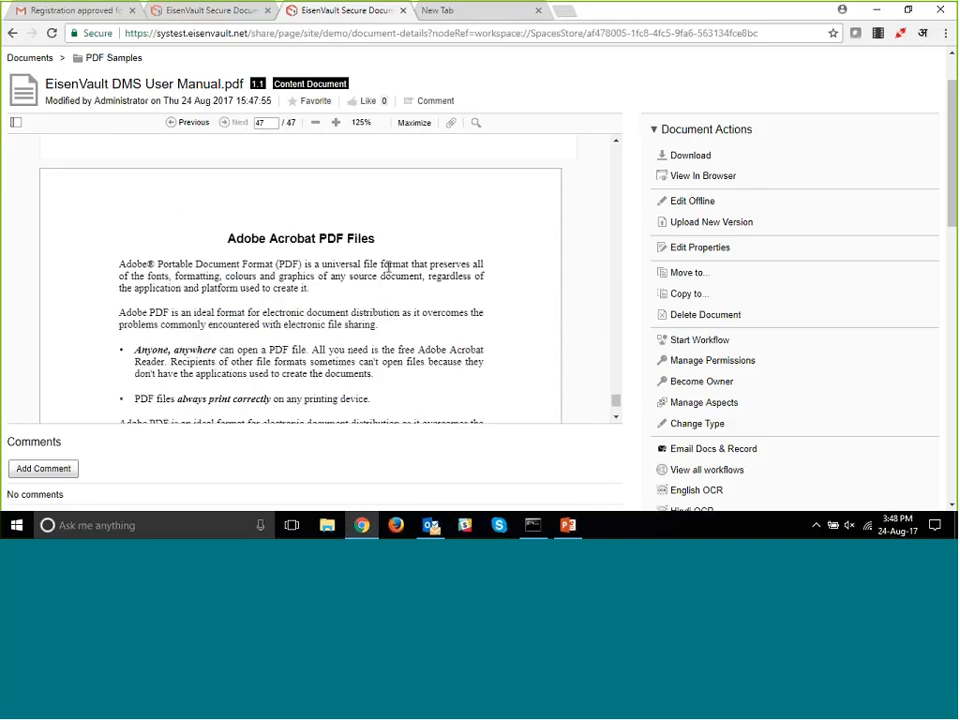
scroll(389, 265, "down", 1)
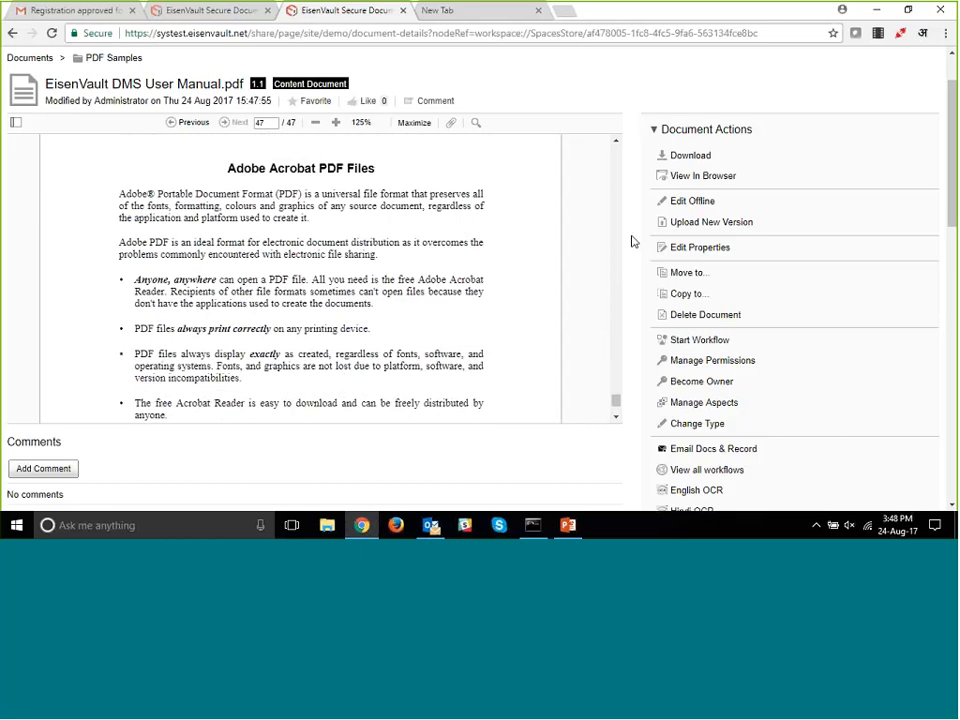
- Delete pages 46 and 47 from the user manual PDF
scroll(640, 250, "down", 3)
left_click(680, 294)
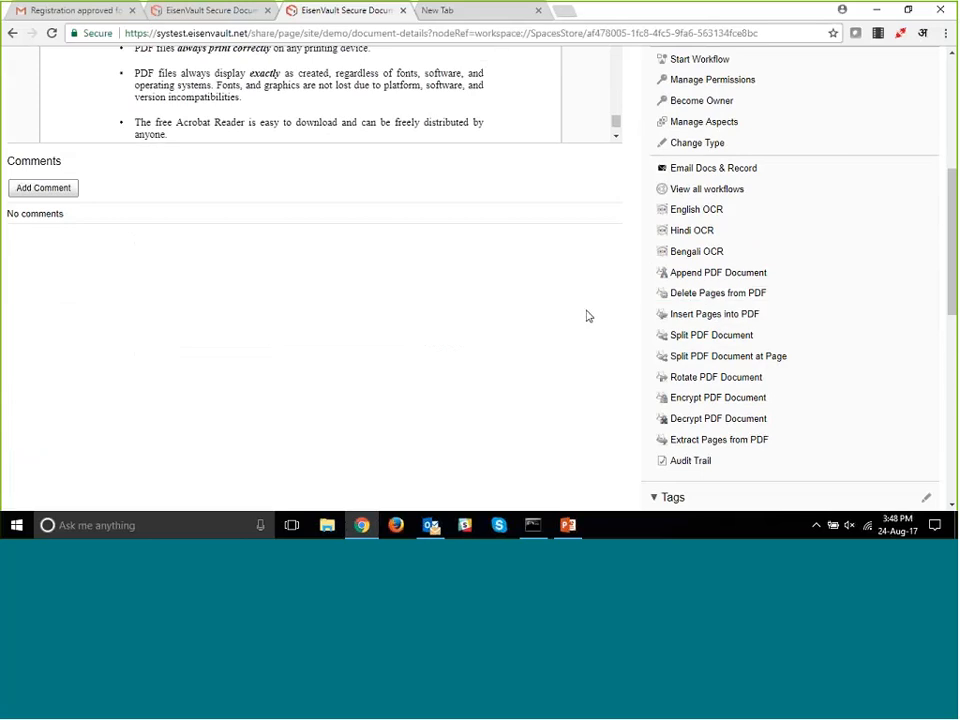
left_click(704, 293)
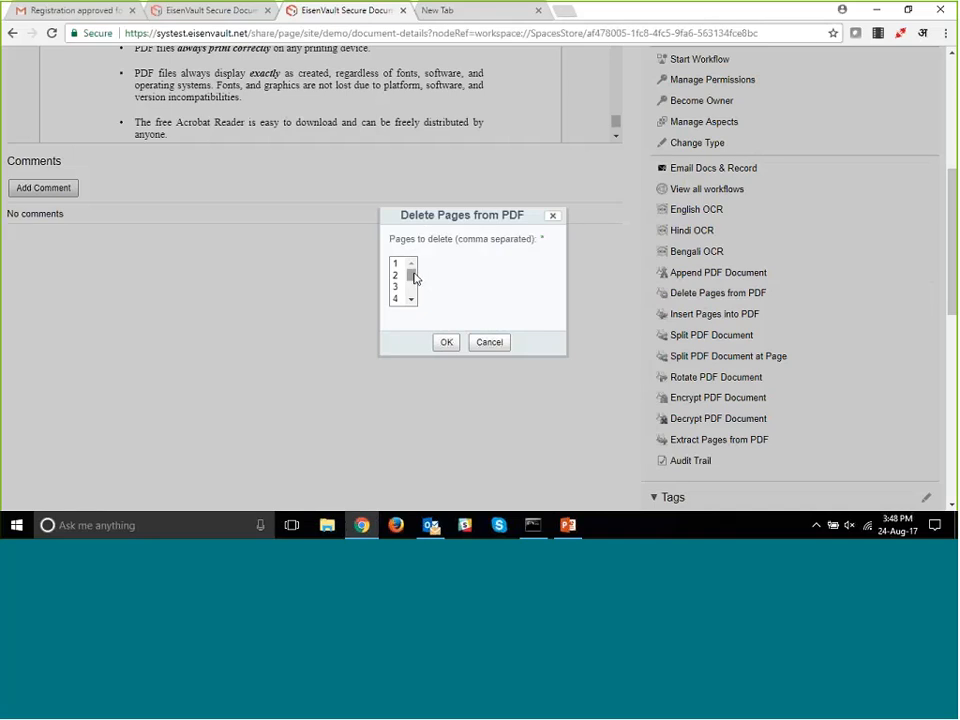
left_click_drag(414, 280, 413, 305)
left_click(404, 299)
left_click(399, 287, "ctrl")
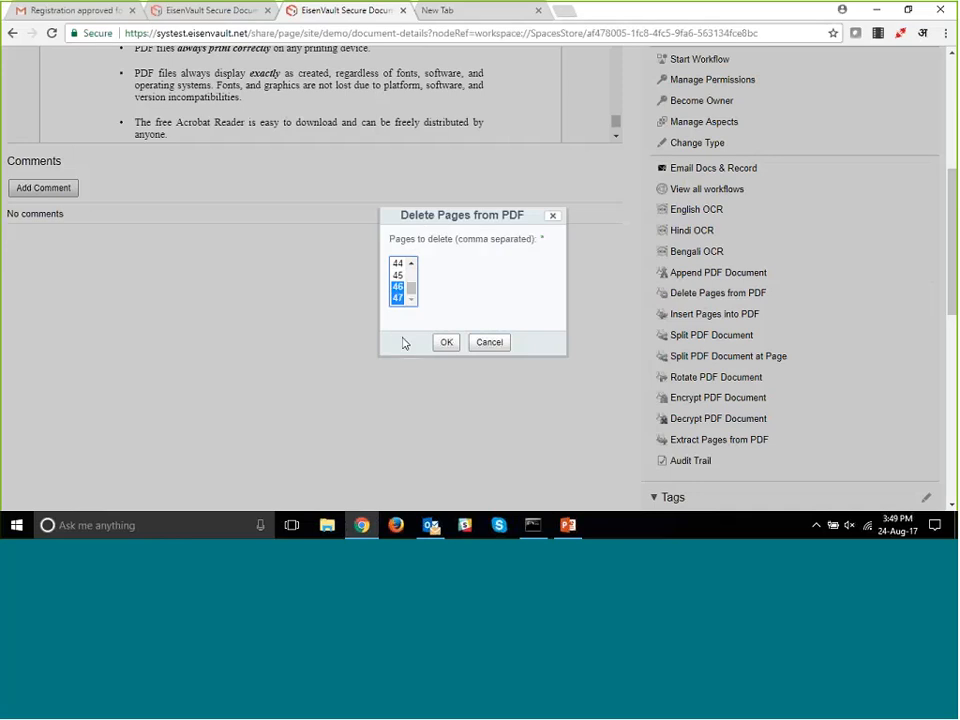
left_click(411, 265)
mouse_move(411, 289)
left_mouse_down()
mouse_move(415, 261)
mouse_move(410, 290)
left_mouse_up()
left_click(446, 343)
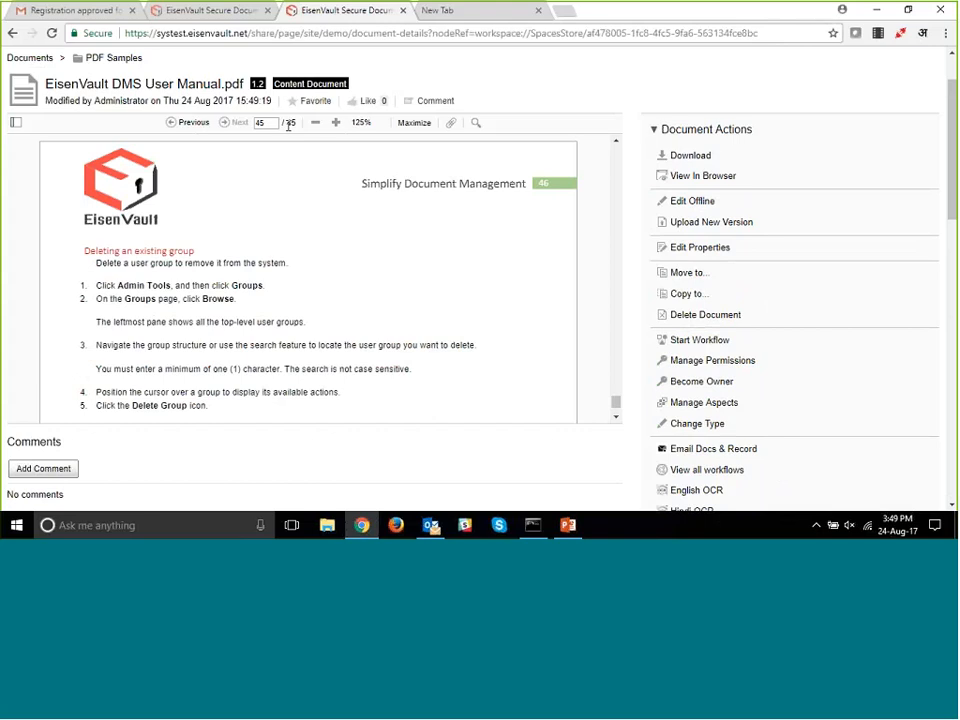
- Check the last pages of the user manual's preview to verify the page deletion
scroll(356, 242, "up", 2)
scroll(354, 242, "down", 10)
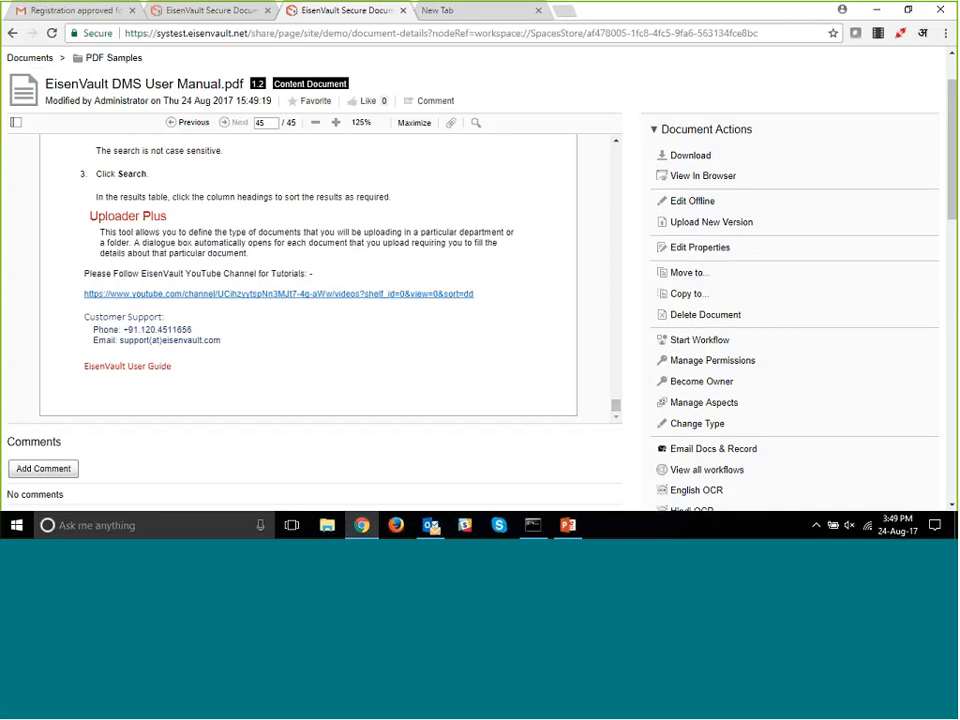
left_click_drag(617, 406, 633, 138)
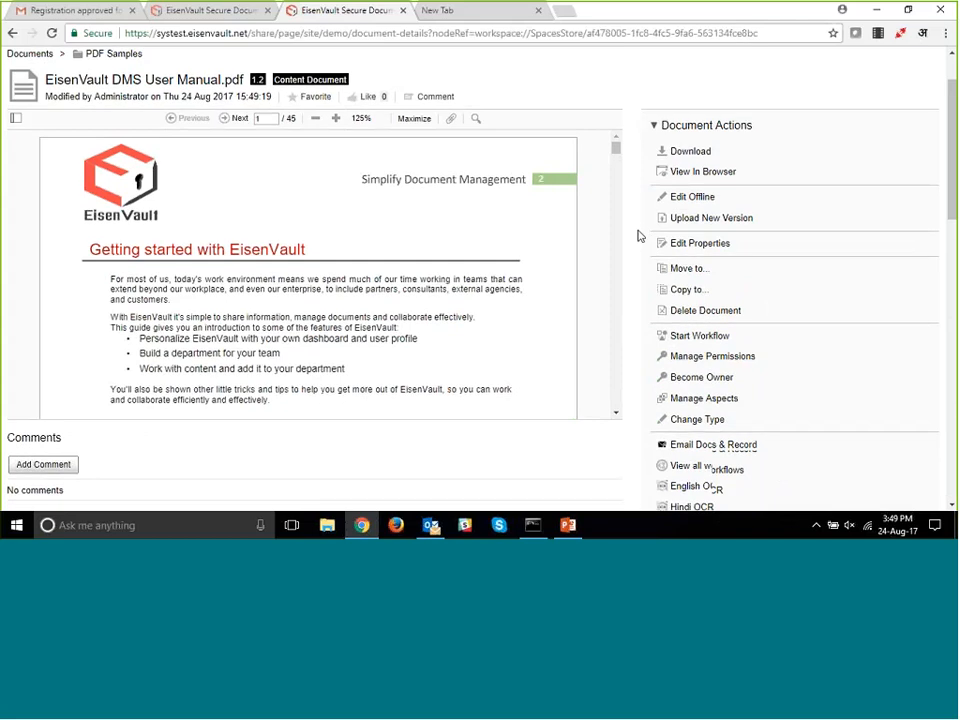
- Choose pdf-sample.pdf from the Demo site's PDF Samples folder as the content to insert into the user manual PDF
scroll(637, 236, "down", 1)
scroll(637, 236, "down", 1)
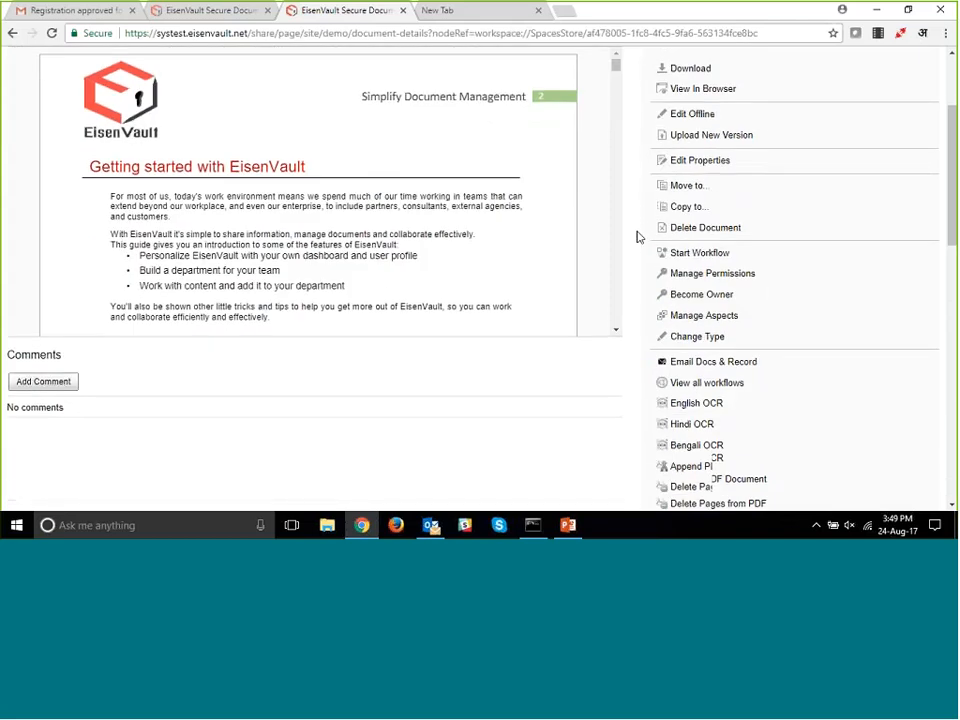
scroll(637, 236, "down", 2)
scroll(694, 320, "down", 1)
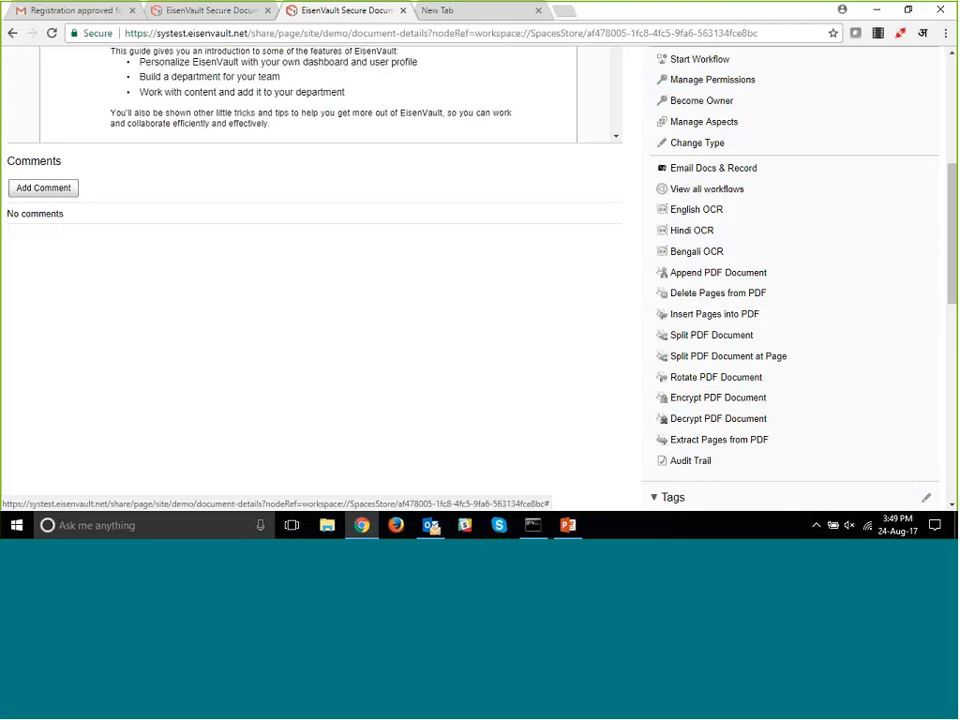
left_click(696, 315)
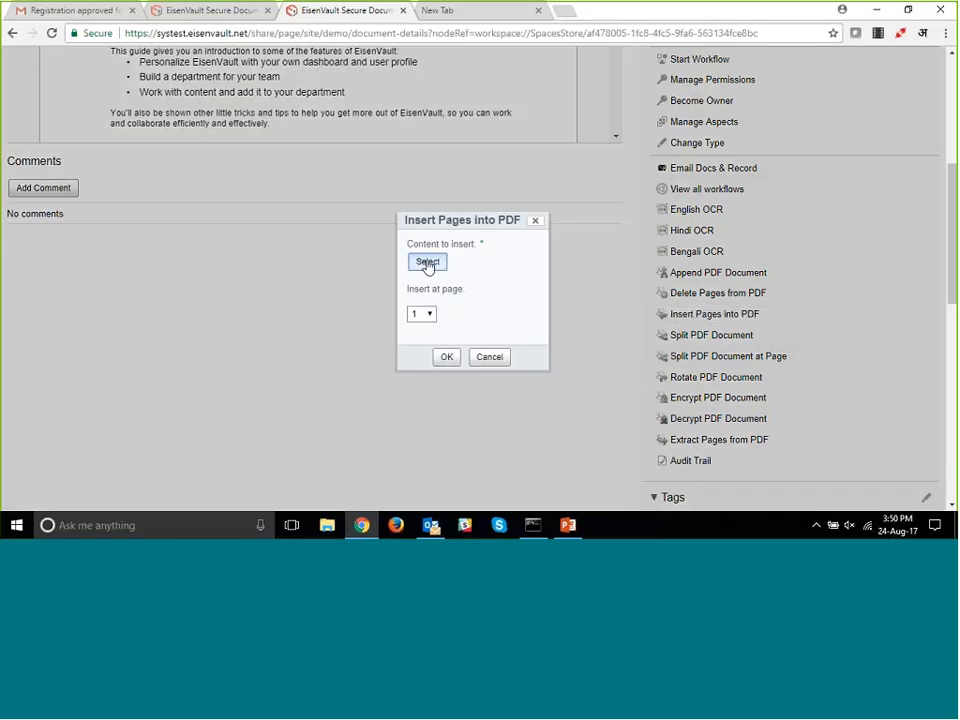
left_click(427, 262)
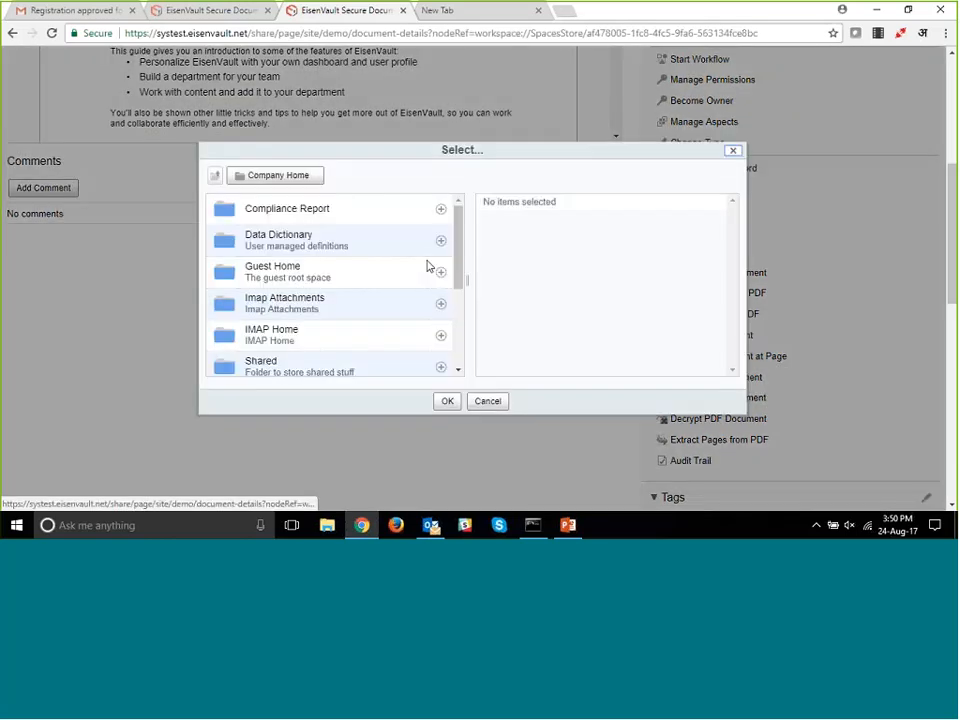
left_click_drag(457, 274, 457, 321)
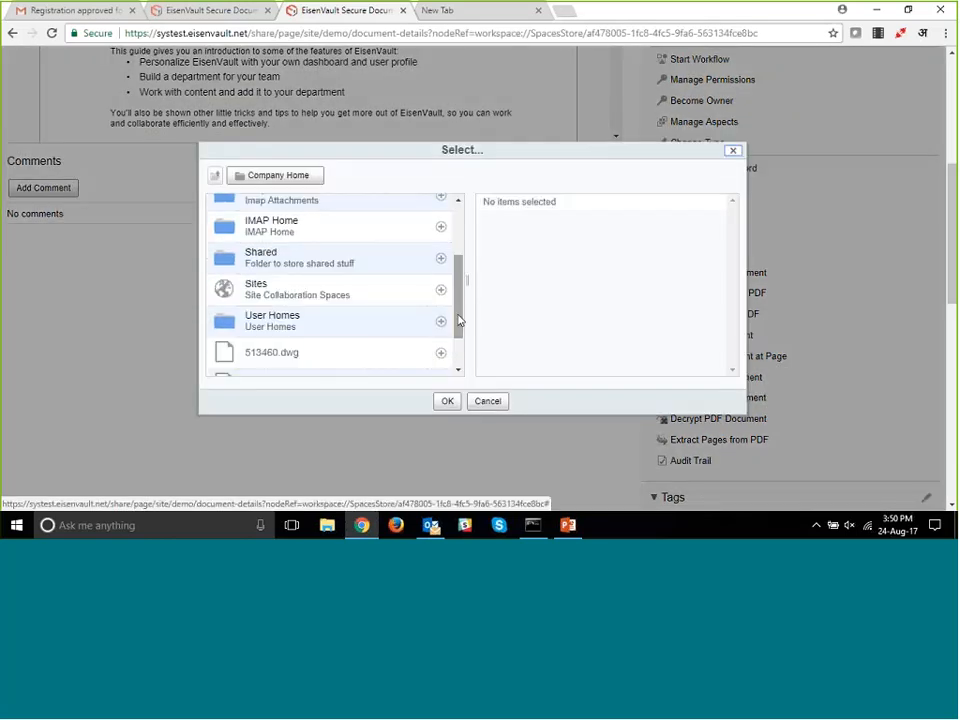
left_click(257, 288)
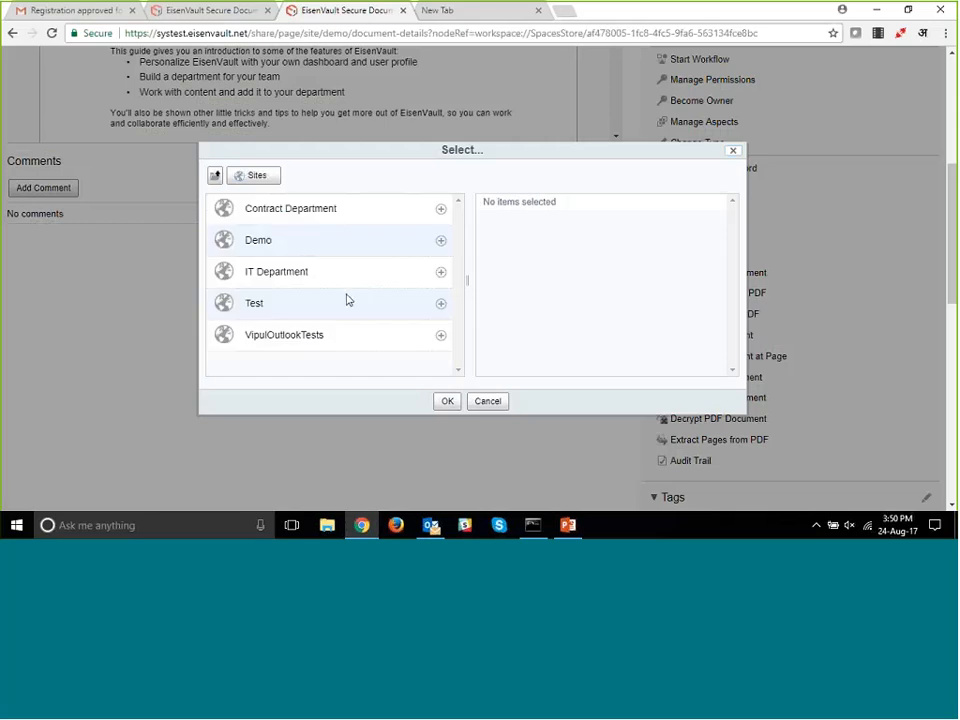
left_click(254, 306)
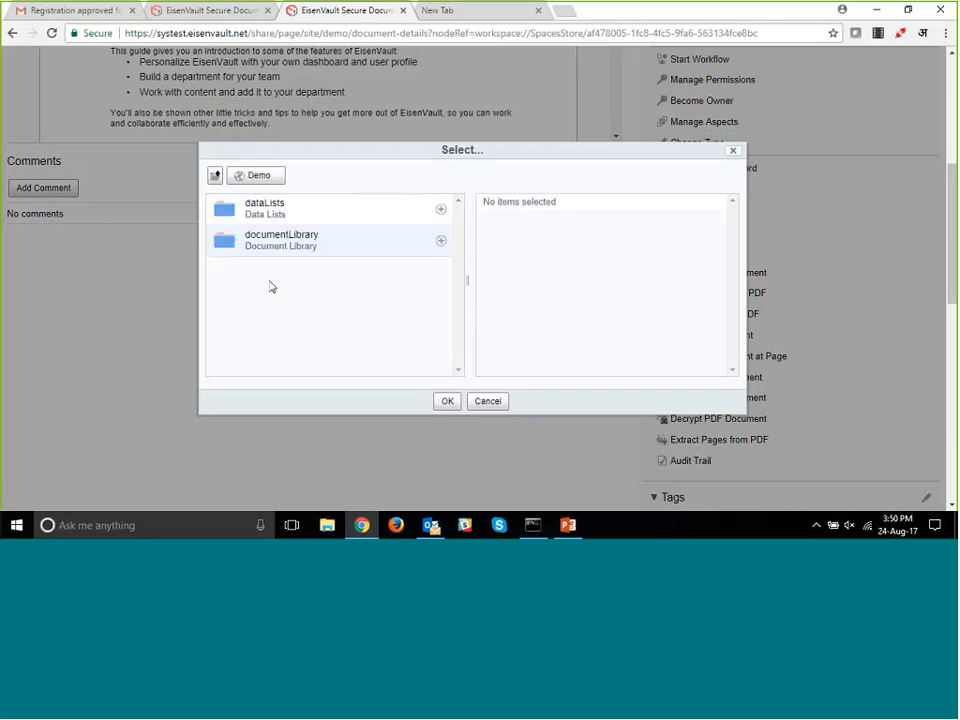
left_click(268, 240)
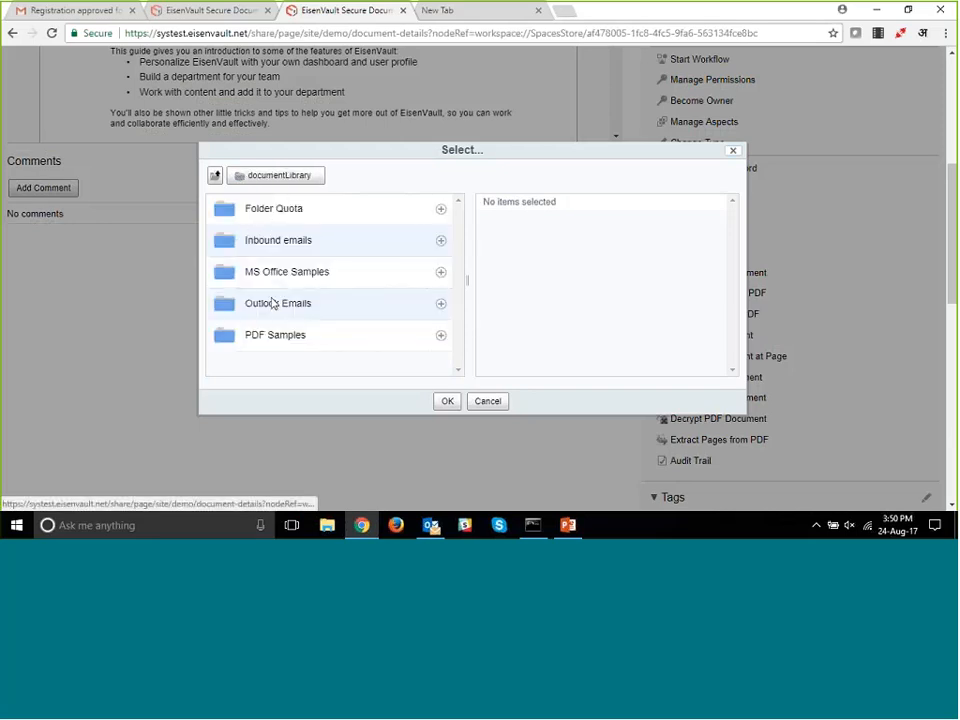
left_click(268, 337)
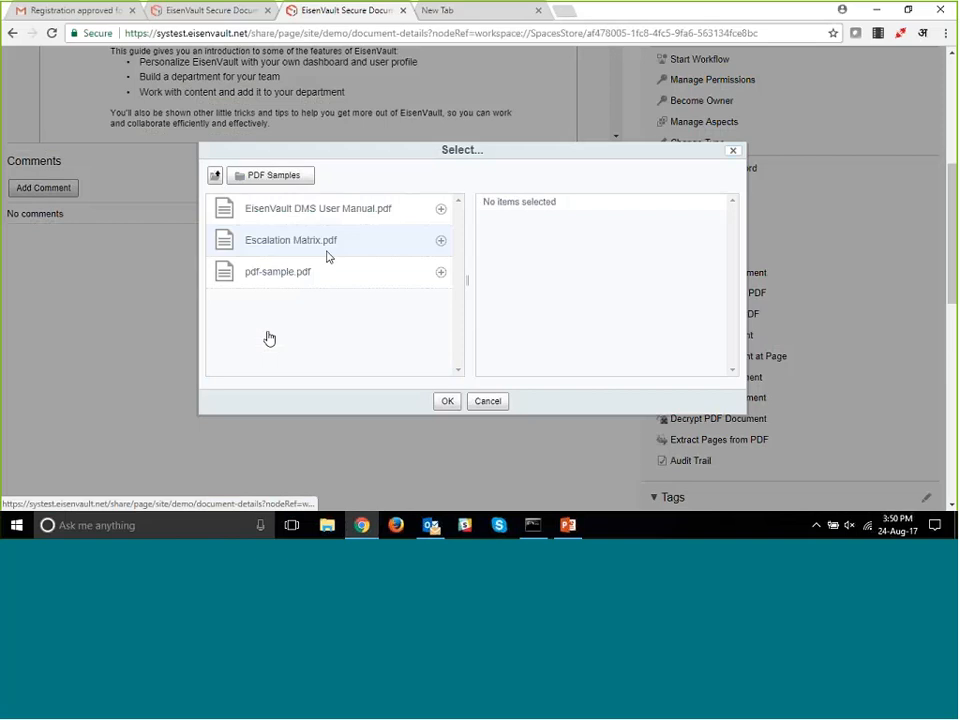
left_click(440, 272)
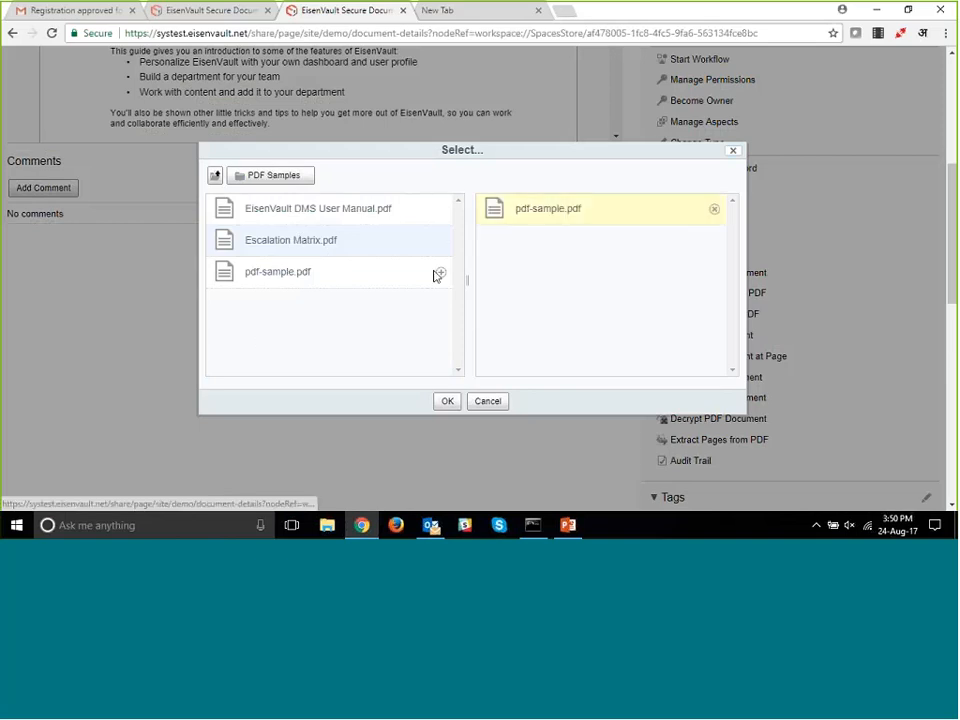
left_click(447, 401)
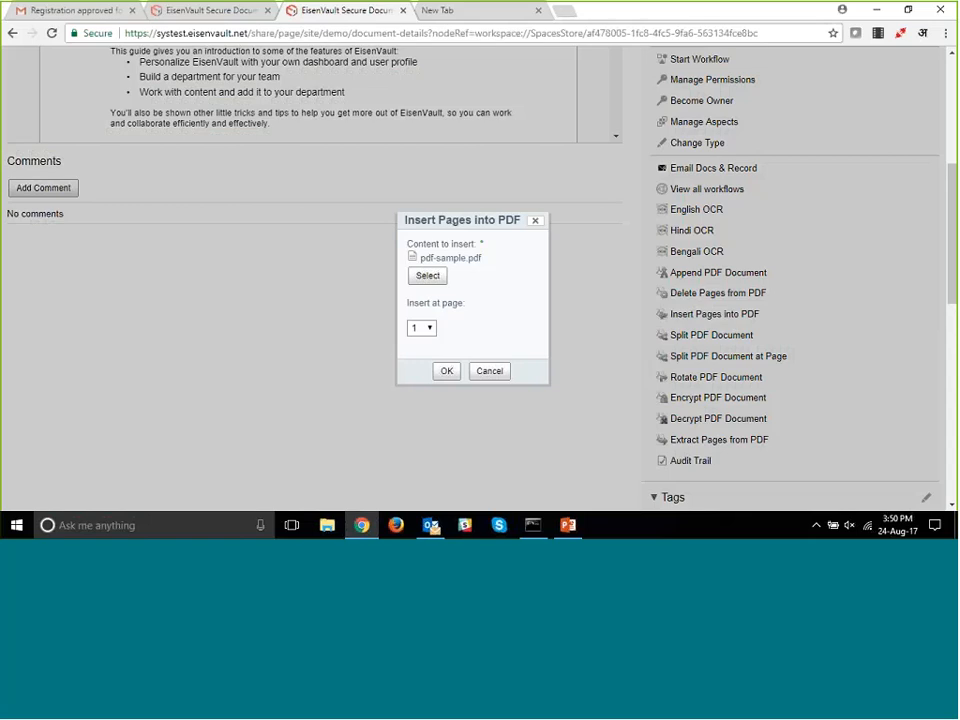
- Insert the chosen sample PDF into the user manual at page 4
left_click(423, 334)
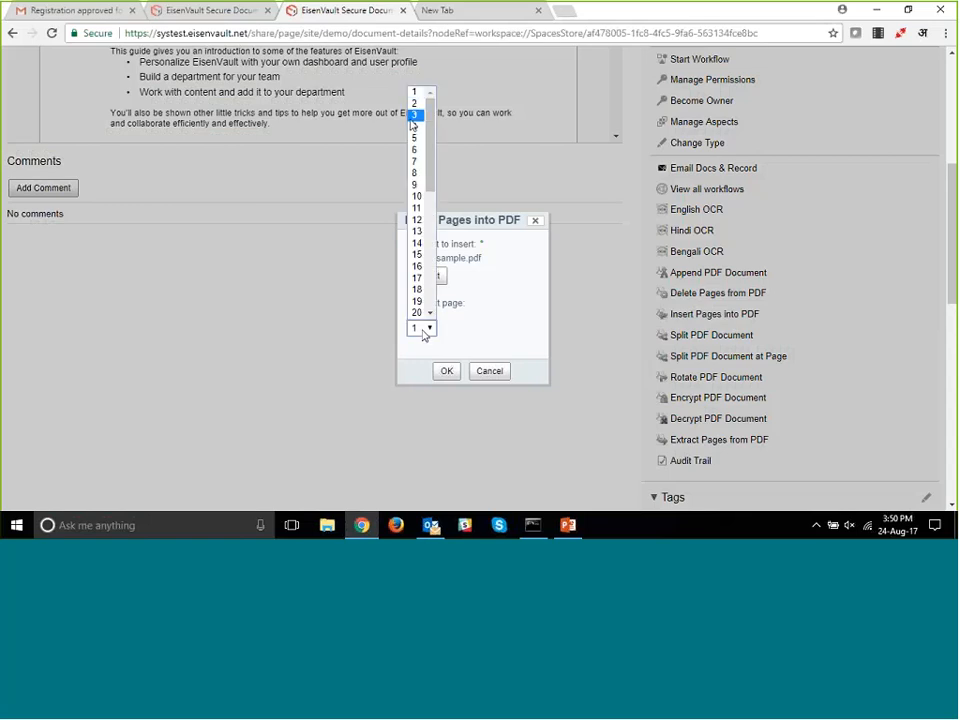
left_click(416, 128)
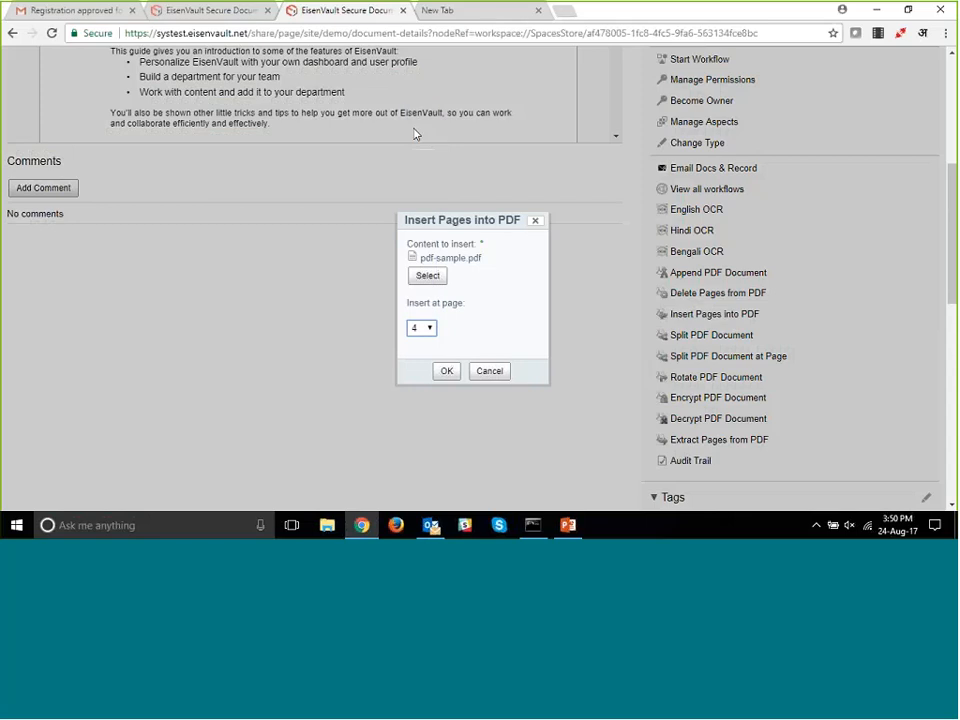
left_click(450, 376)
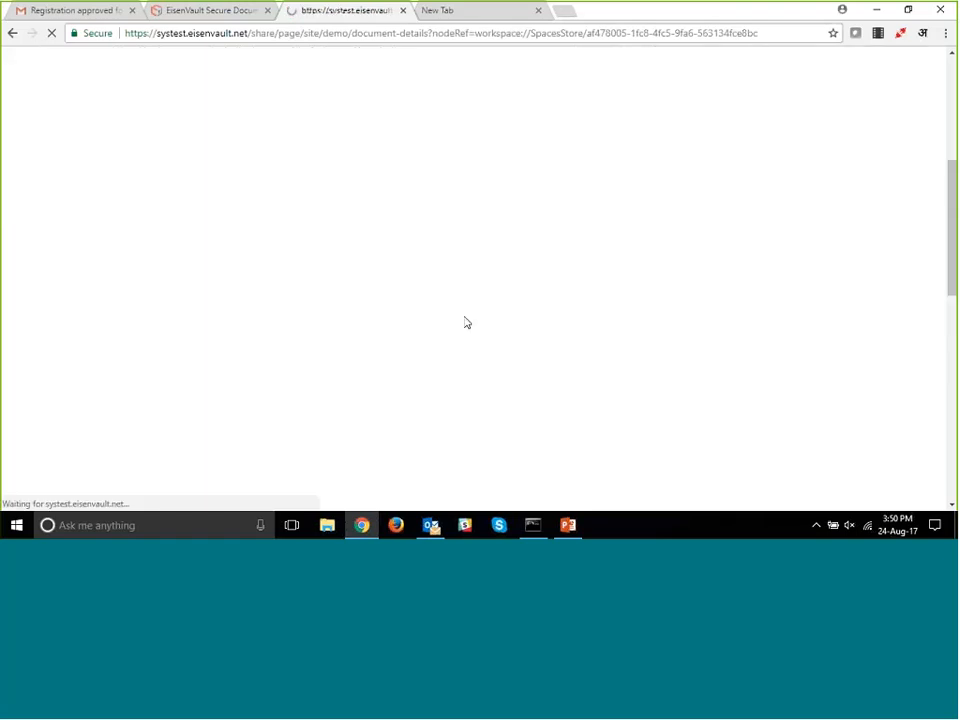
- Check the user manual's preview around page 4 for the inserted Adobe Acrobat PDF Files page
scroll(509, 311, "up", 4)
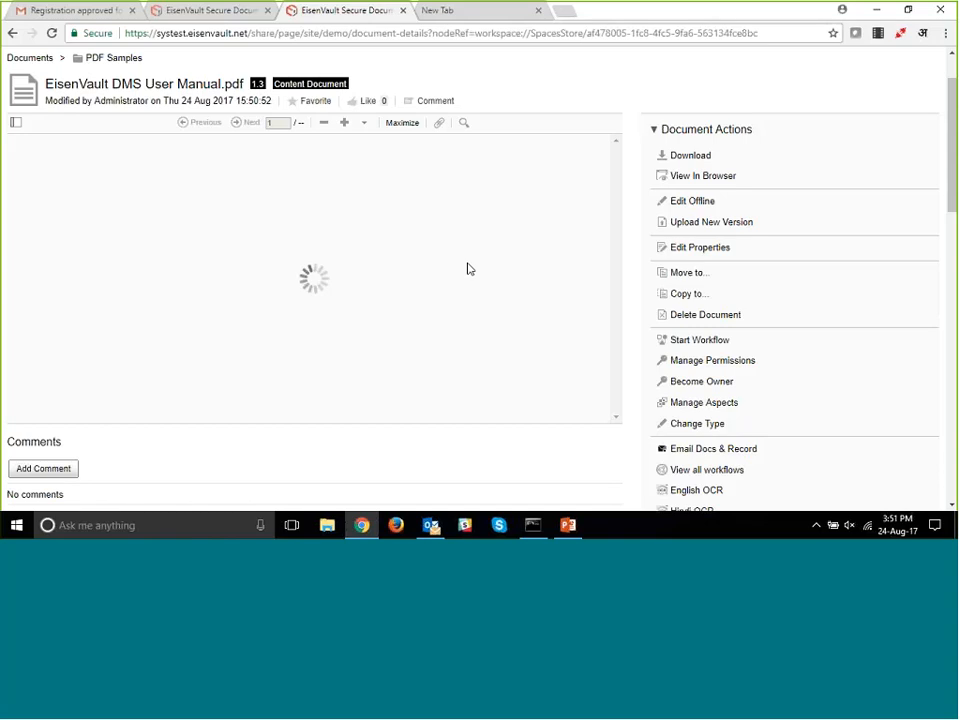
scroll(467, 269, "down", 1)
scroll(467, 268, "up", 1)
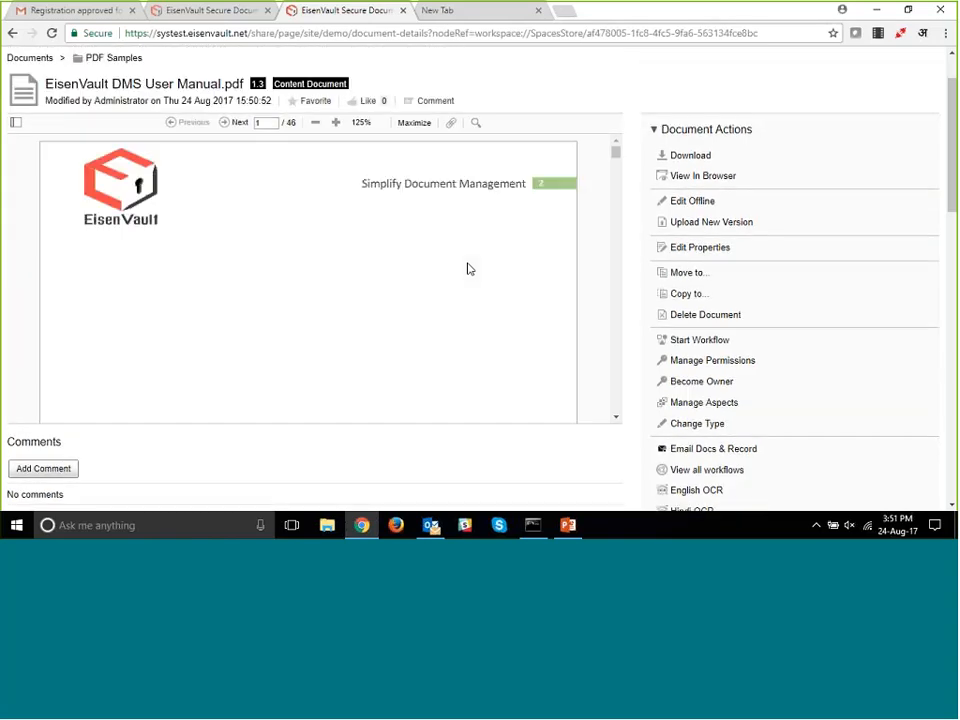
scroll(467, 268, "down", 10)
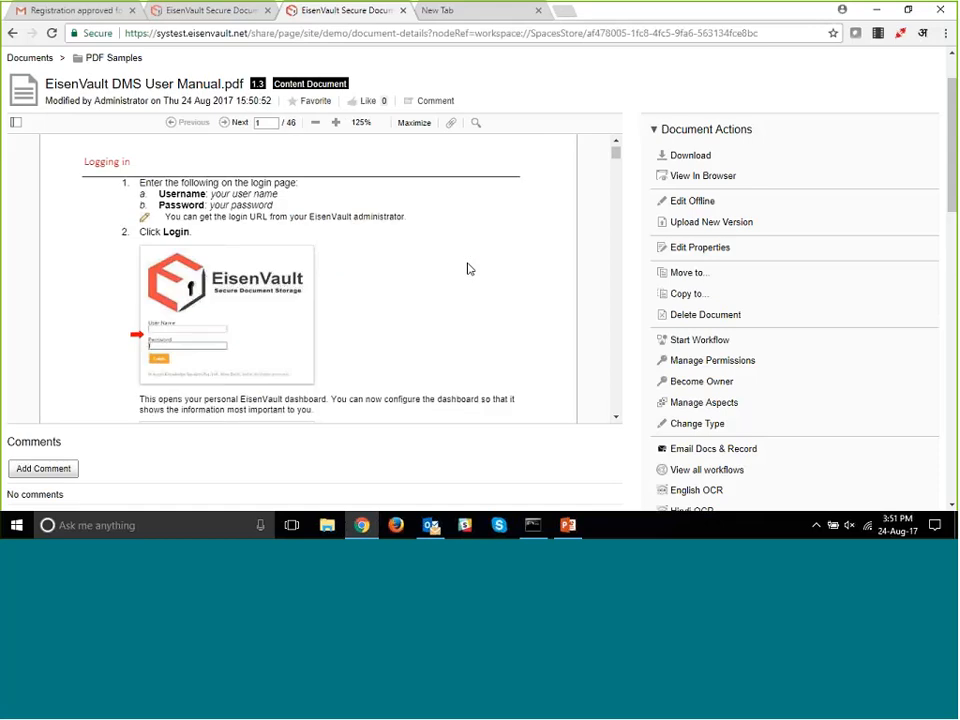
scroll(467, 268, "down", 10)
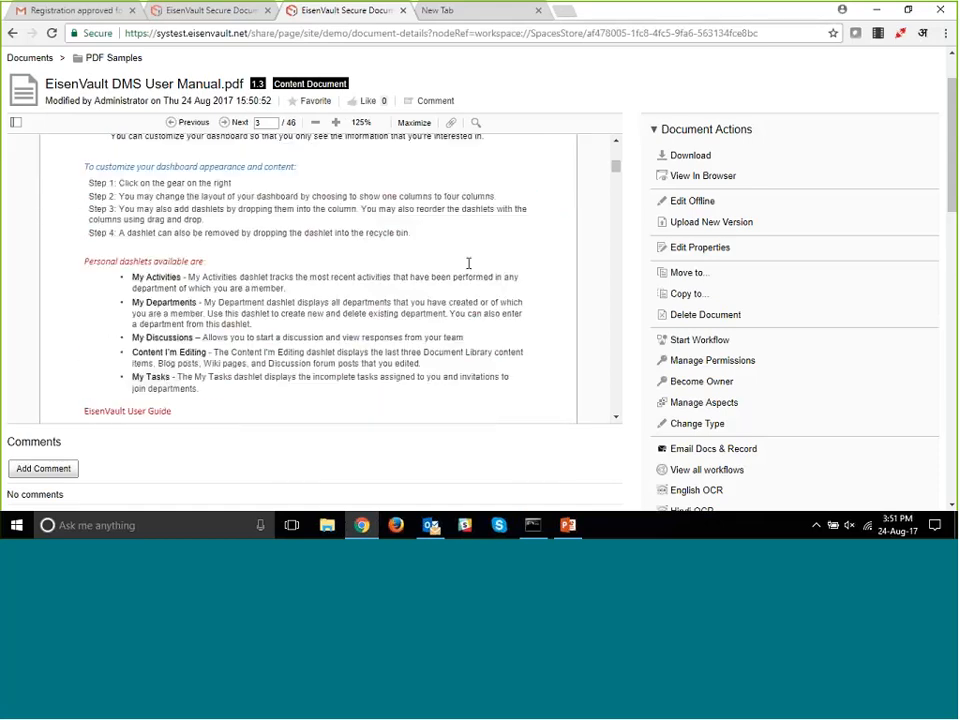
scroll(468, 263, "down", 5)
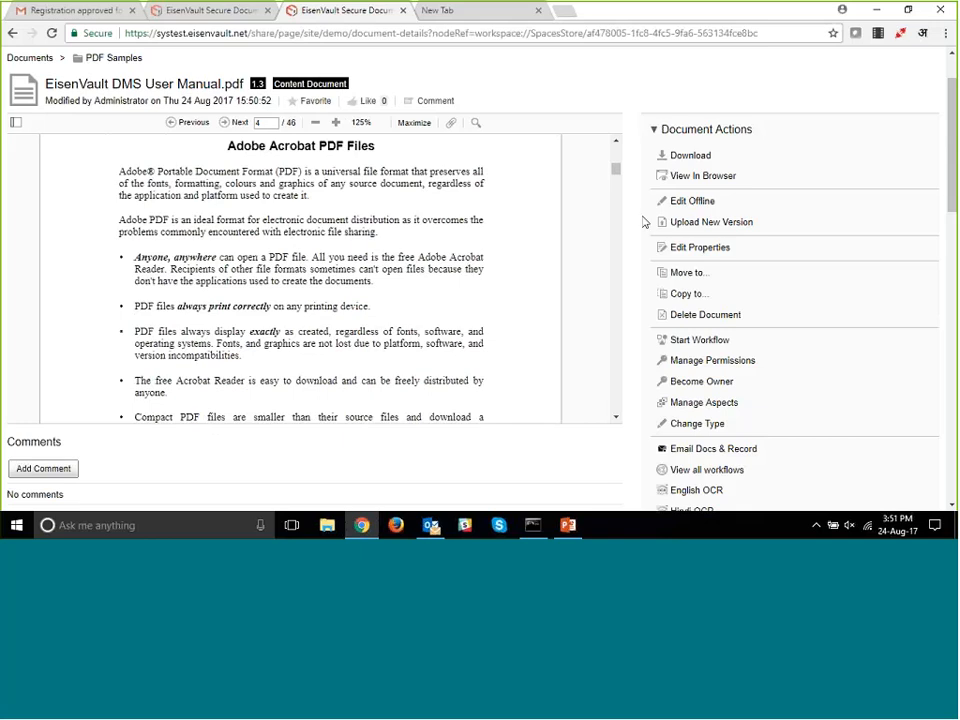
- Start splitting the user manual PDF and choose the Demo site's PDF Samples folder as the destination
scroll(632, 315, "down", 5)
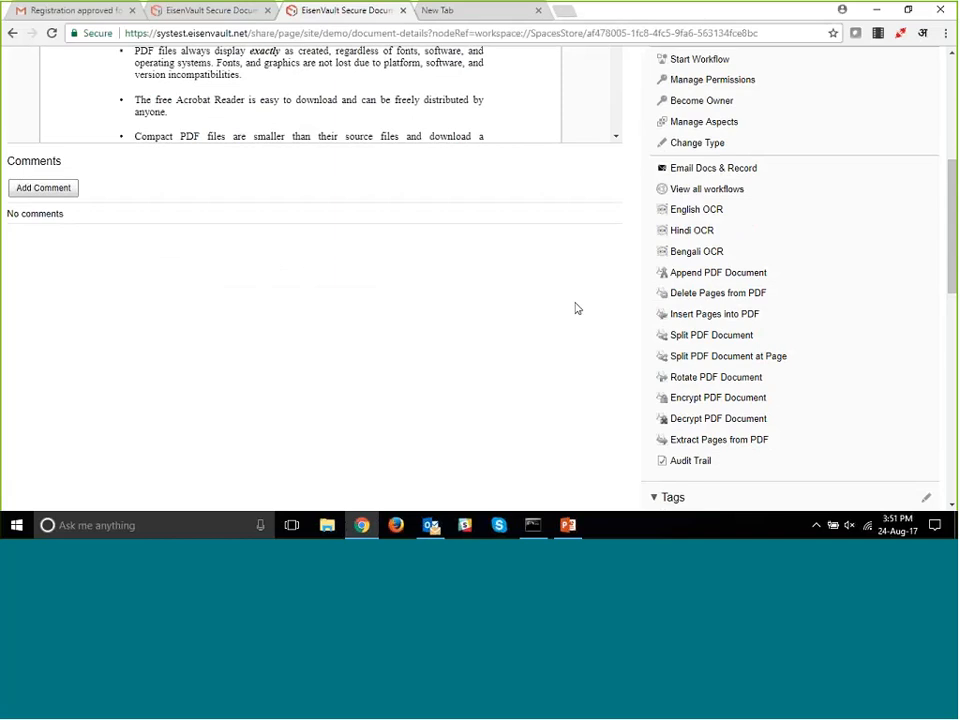
scroll(575, 308, "up", 2)
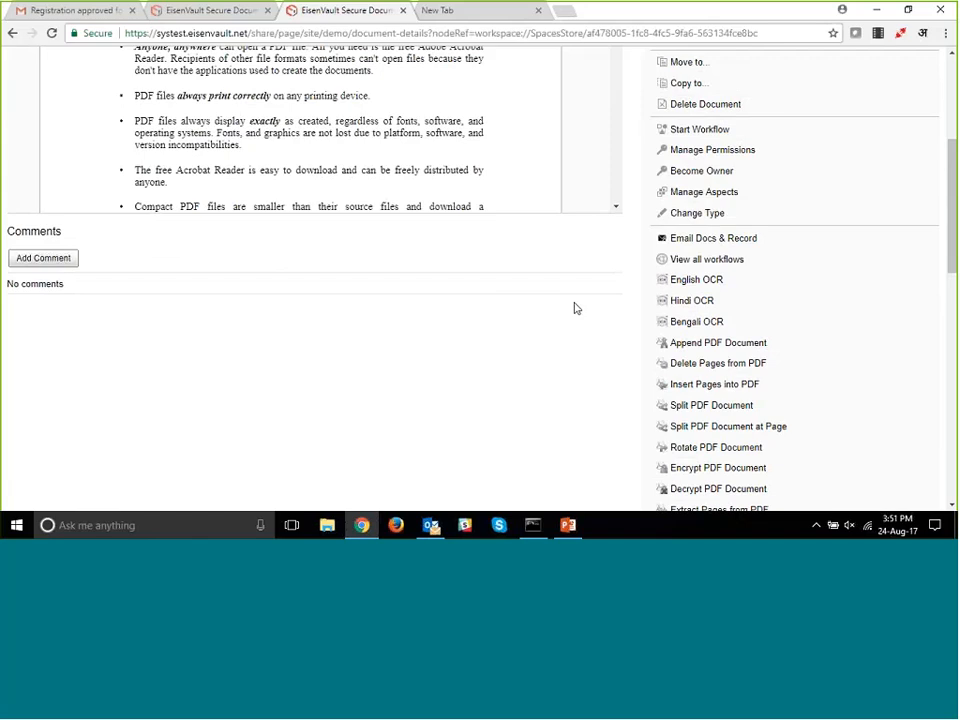
left_click(700, 406)
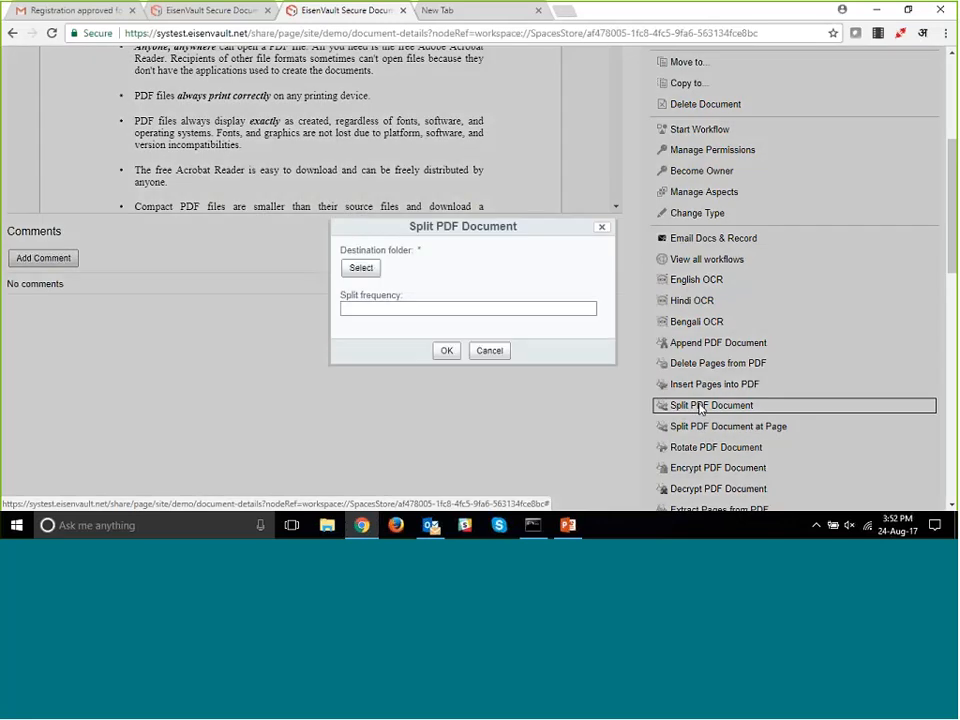
left_click(528, 308)
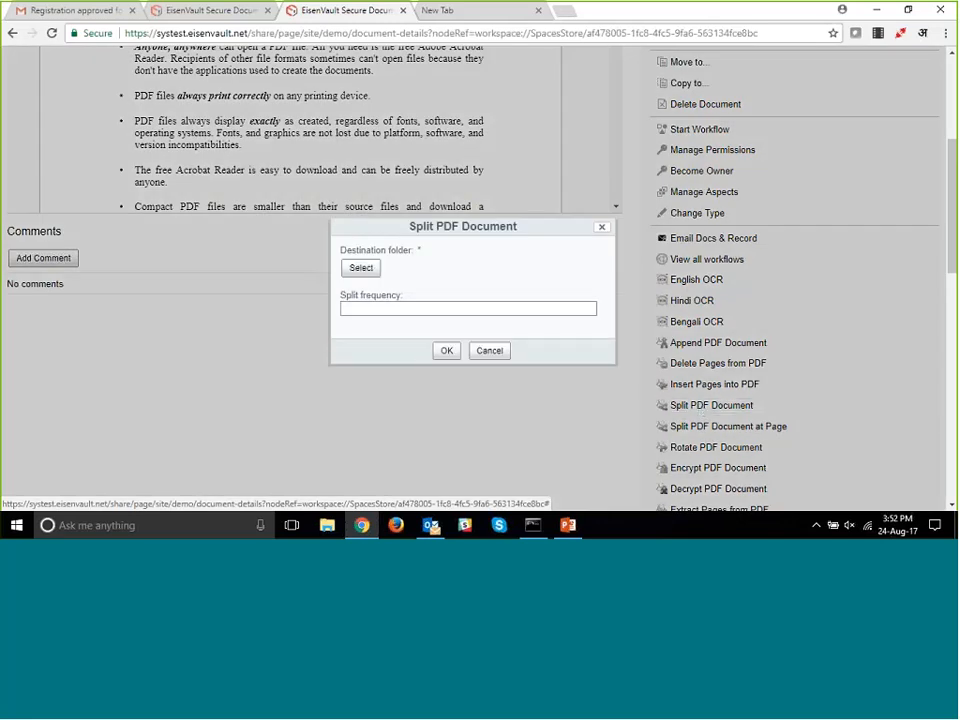
left_click(361, 268)
scroll(289, 315, "down", 3)
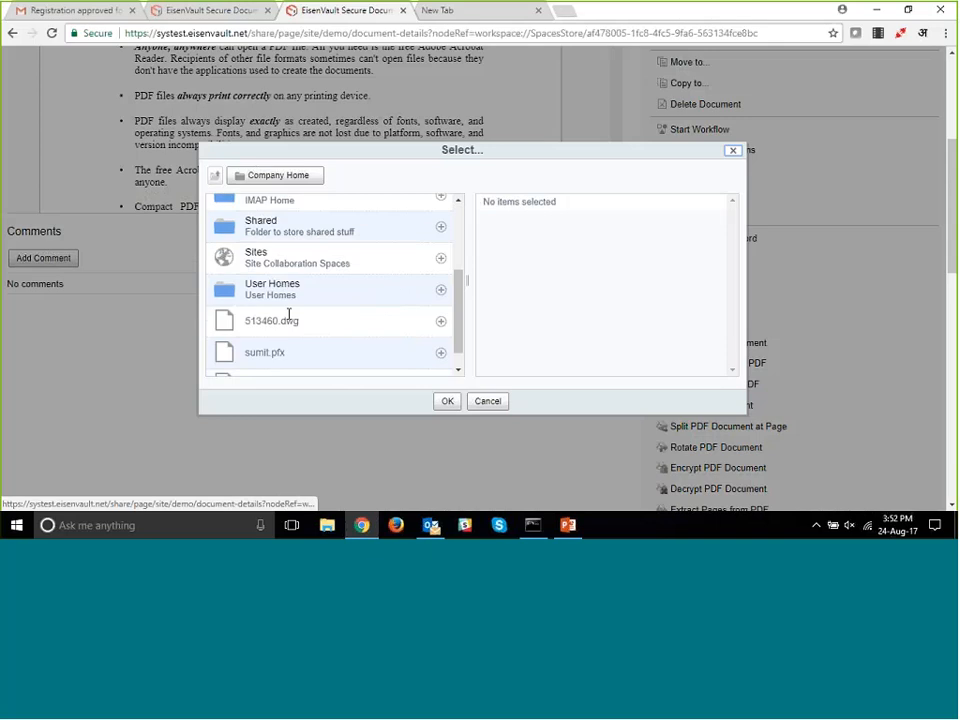
left_click(250, 256)
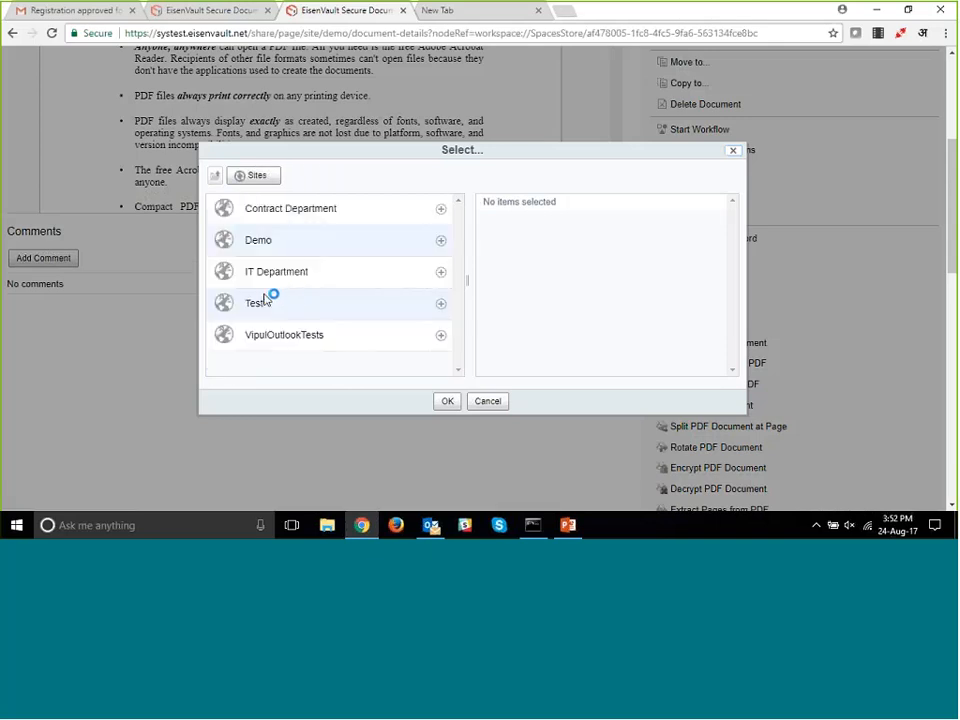
left_click(262, 302)
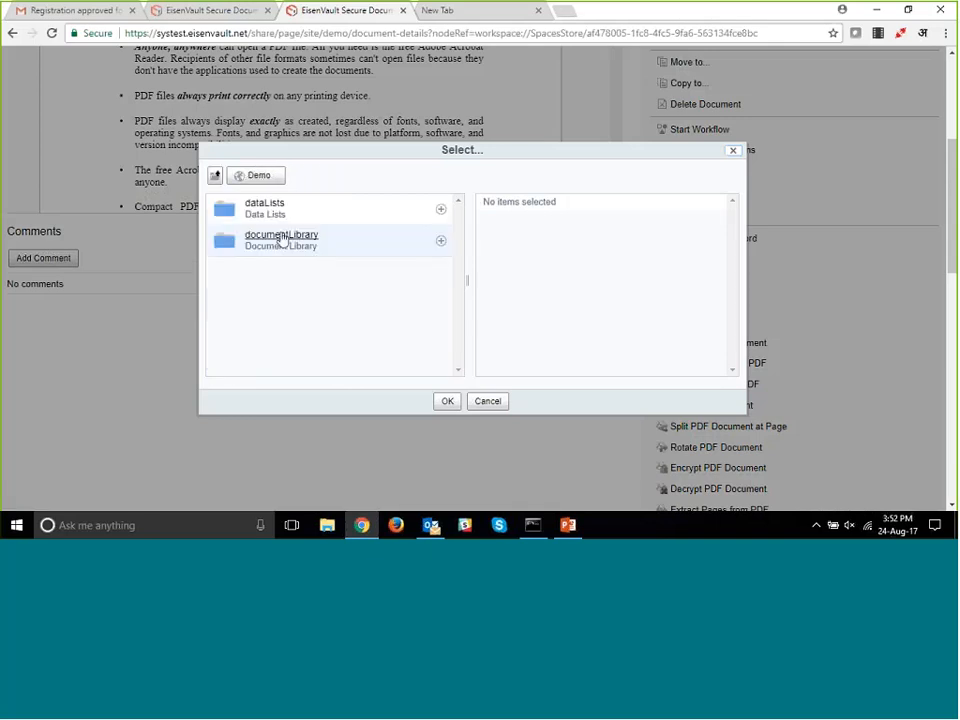
left_click(279, 240)
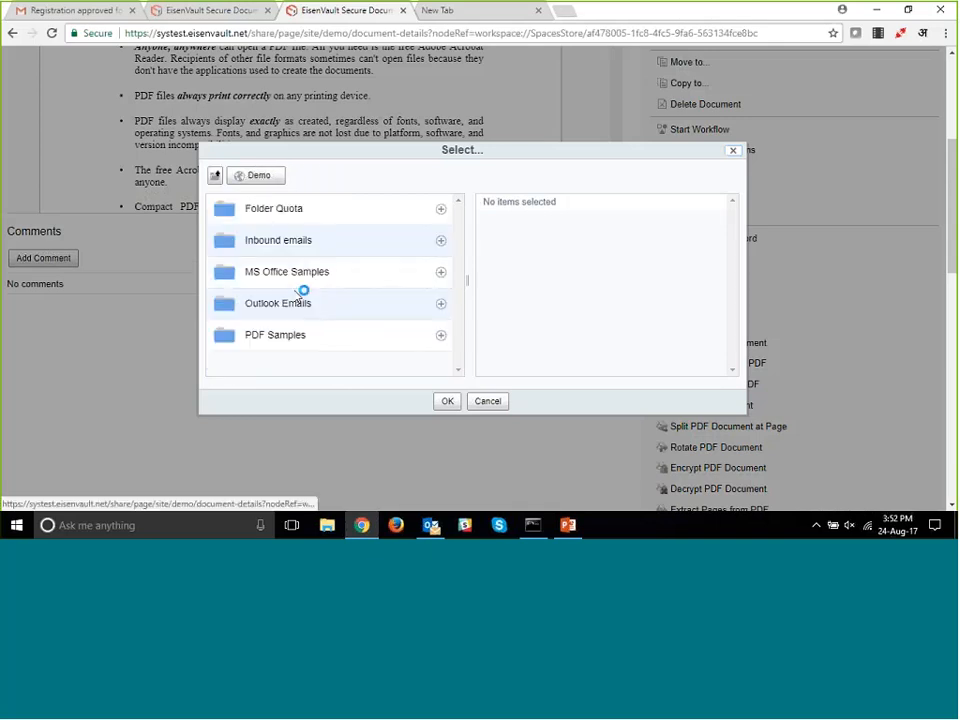
left_click(441, 335)
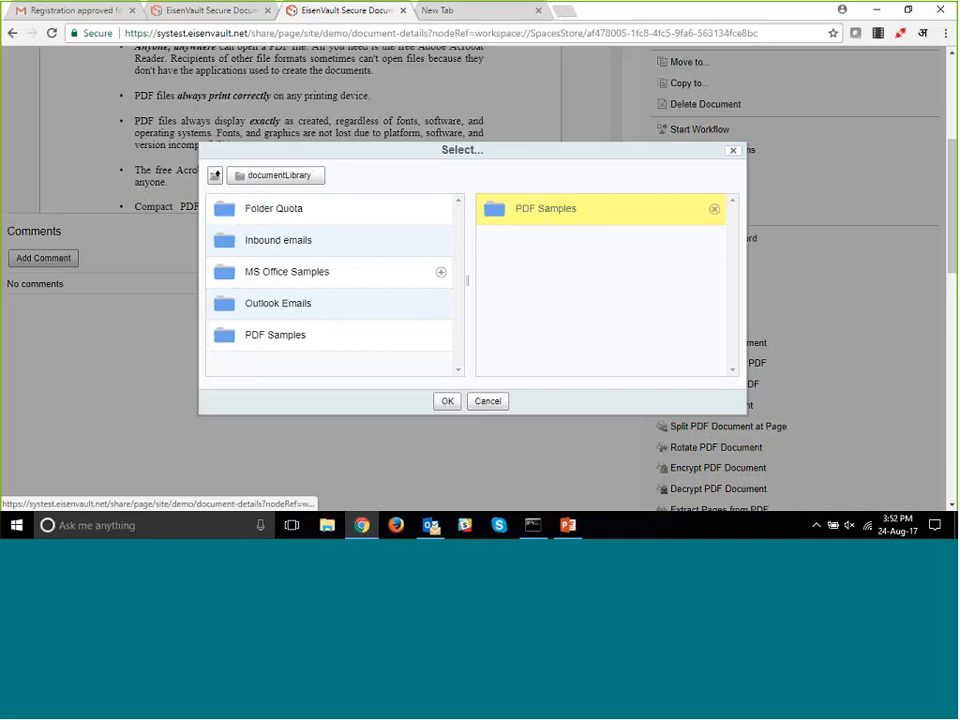
left_click(448, 404)
- Set the split frequency to 4 and run the split of the user manual PDF
left_click(343, 321)
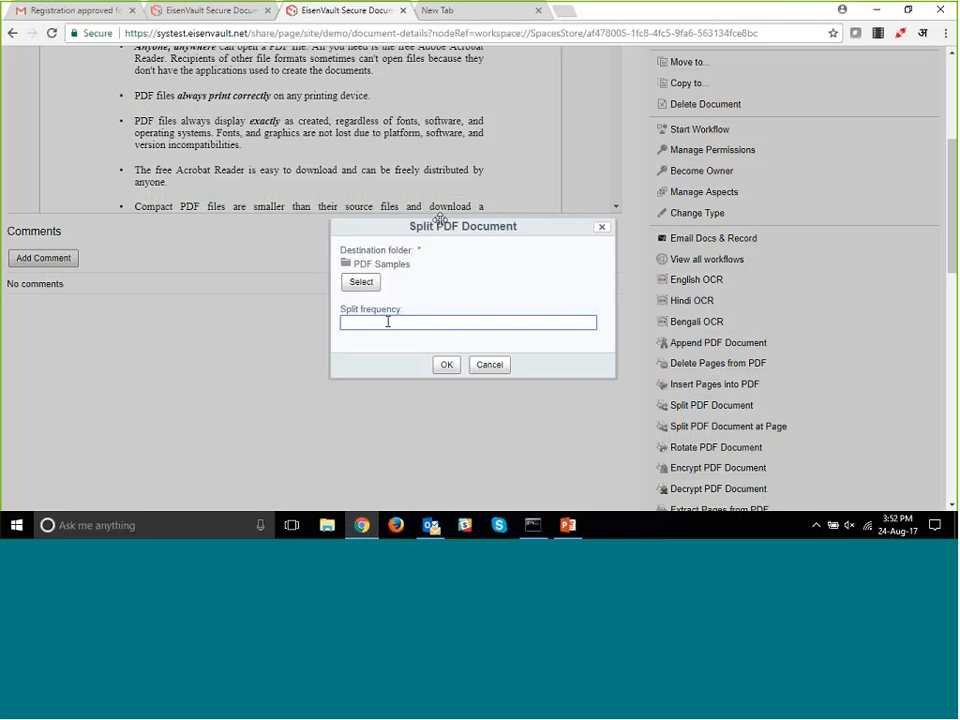
scroll(440, 219, "up", 5)
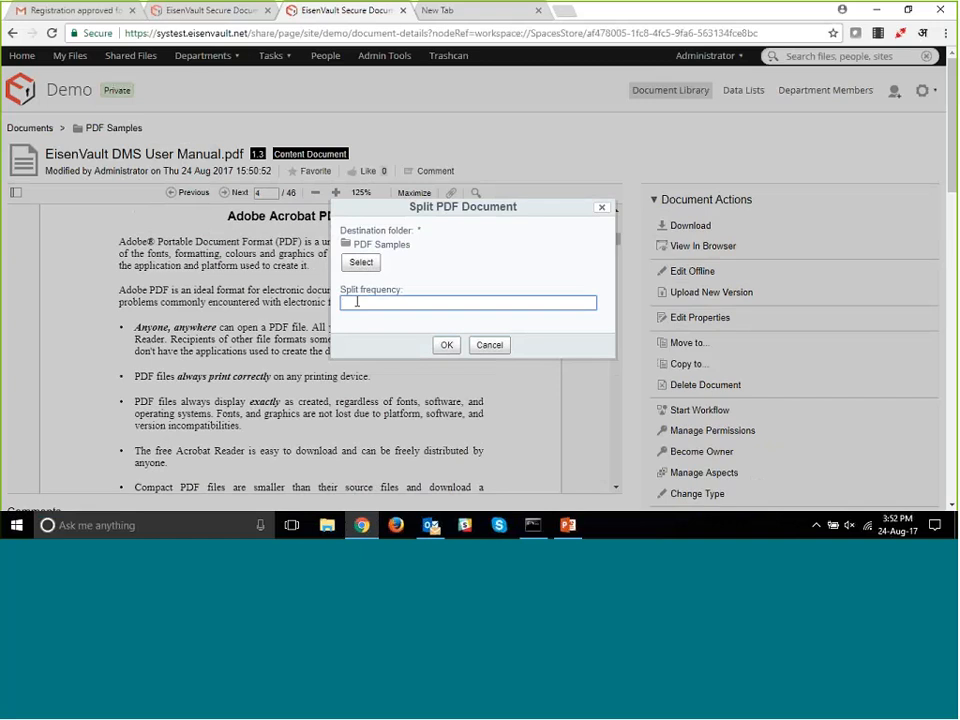
type("4")
left_click(447, 346)
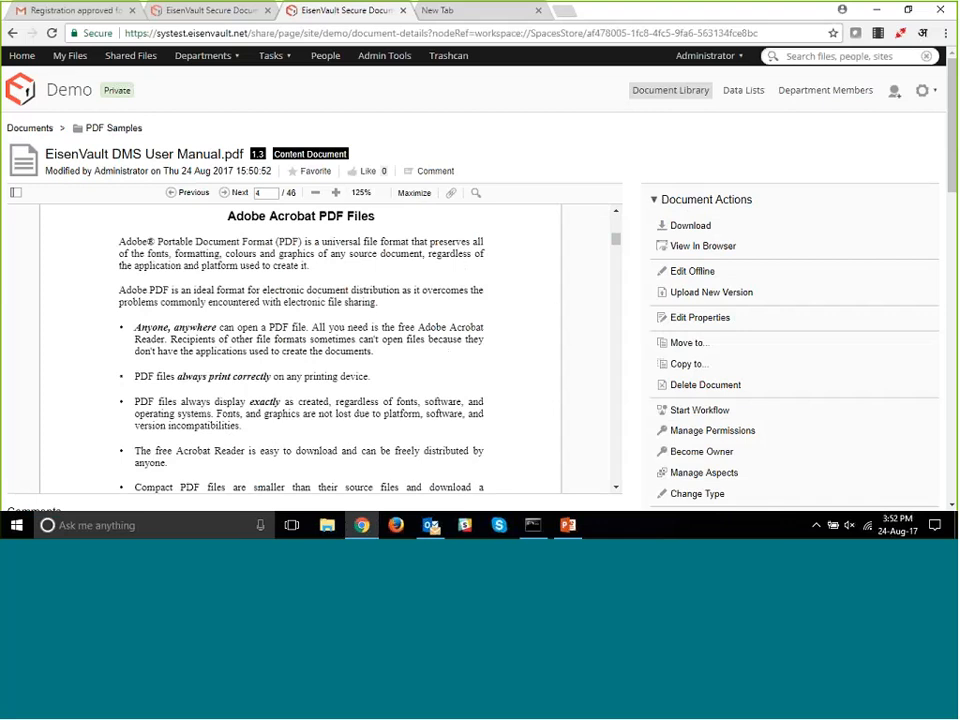
- Check the PDF Samples folder for the four-page files split from the EisenVault DMS User Manual
left_click(646, 97)
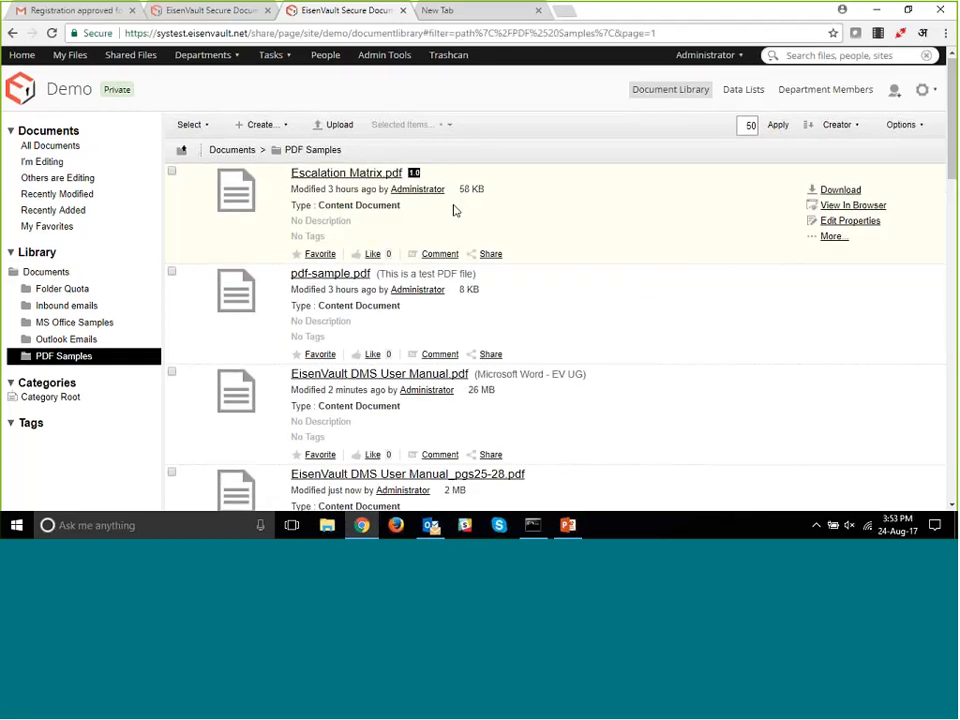
scroll(400, 235, "down", 3)
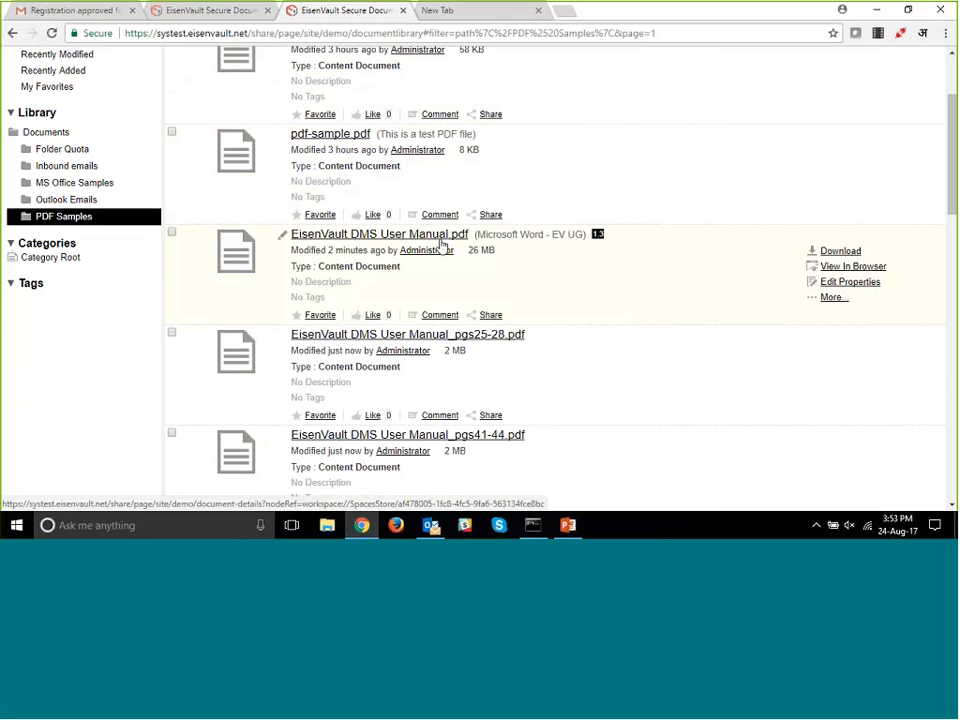
scroll(460, 260, "down", 1)
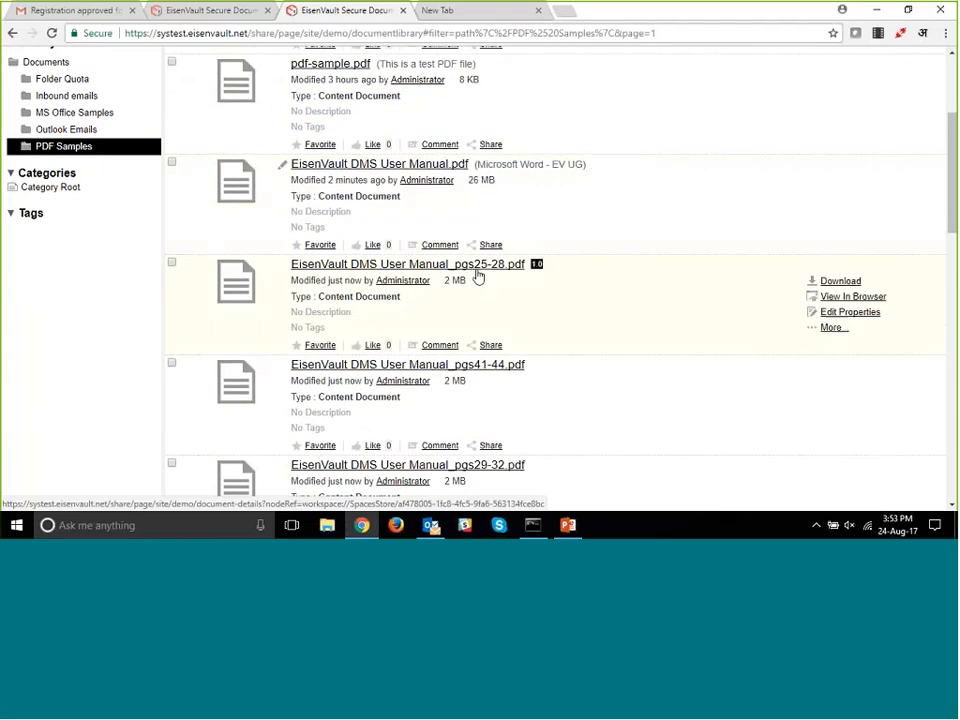
scroll(506, 277, "down", 1)
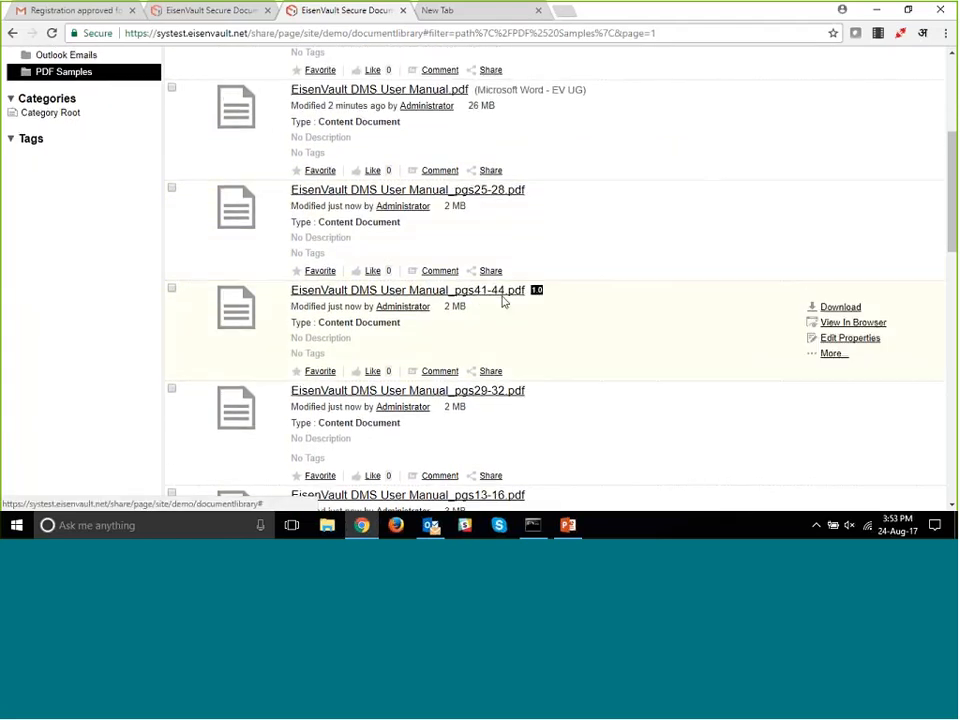
scroll(503, 310, "down", 1)
scroll(495, 300, "down", 2)
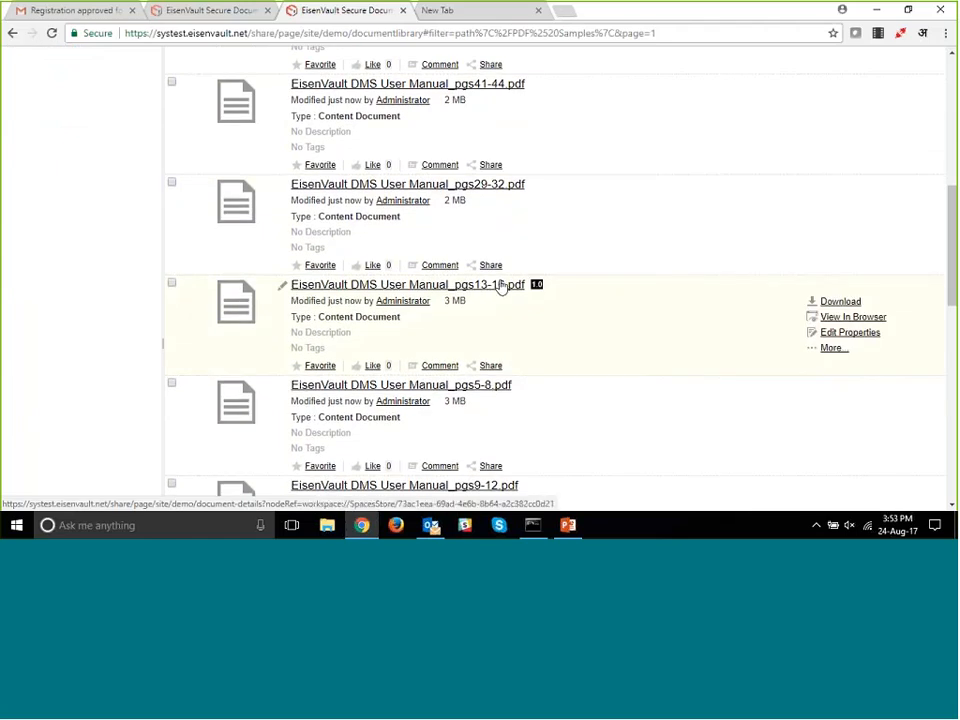
scroll(503, 305, "down", 4)
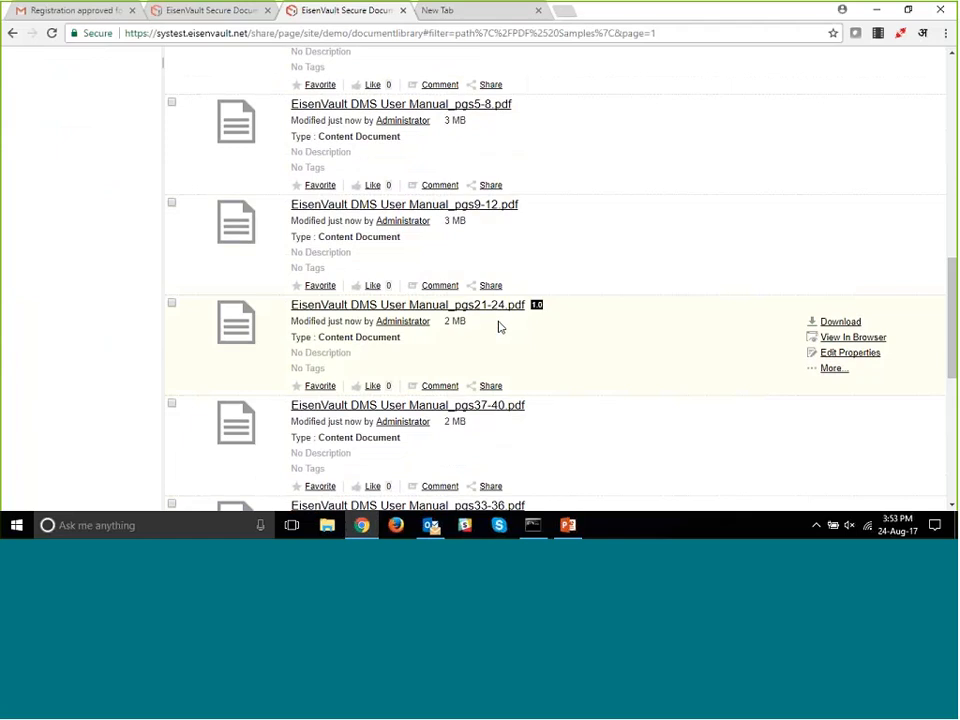
scroll(480, 345, "up", 6)
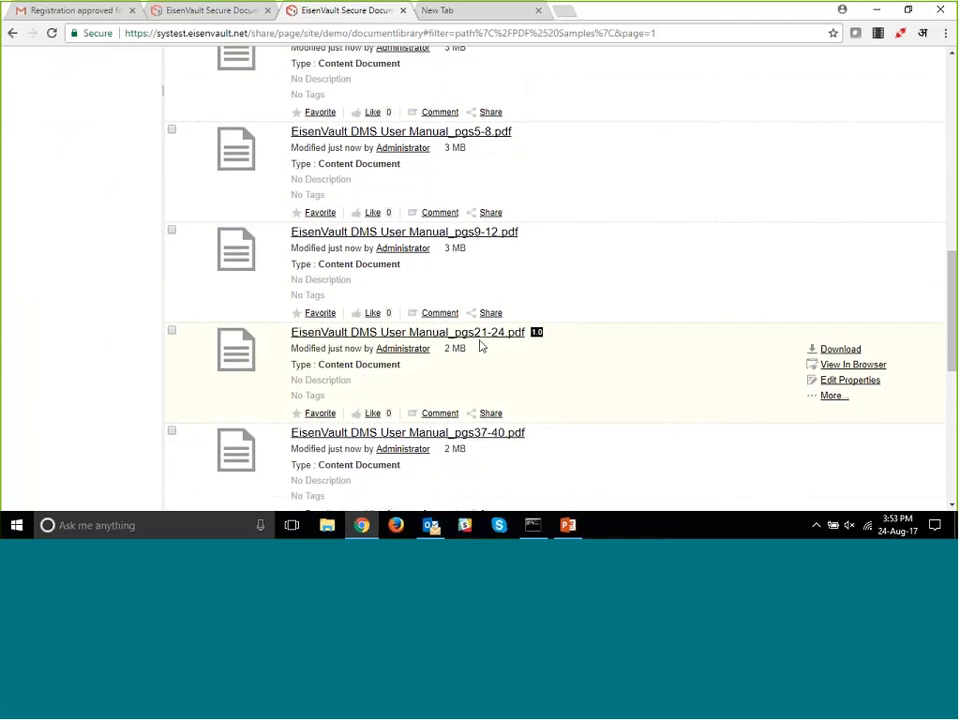
scroll(407, 246, "up", 3)
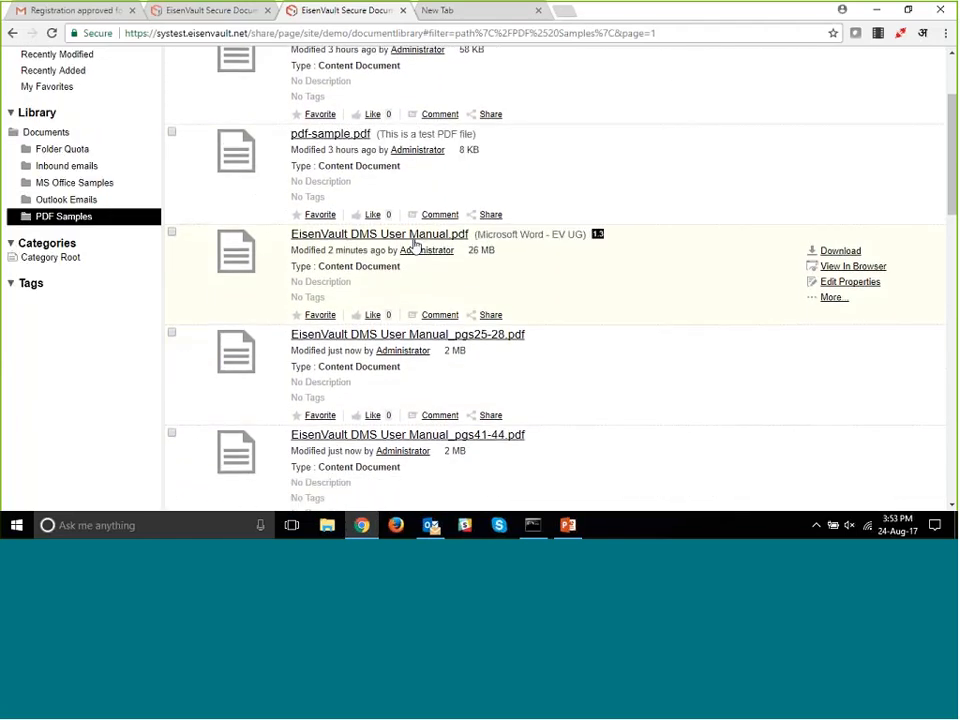
- Reopen EisenVault DMS User Manual.pdf and review its Split PDF Document options without applying them
left_click(397, 306)
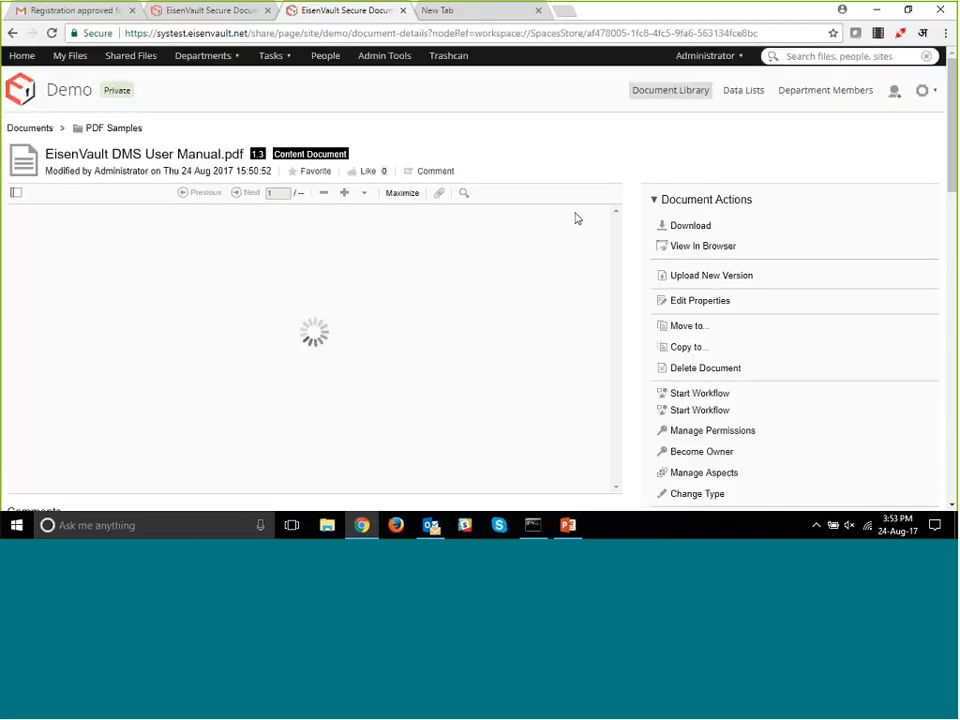
scroll(629, 217, "down", 1)
scroll(629, 217, "down", 4)
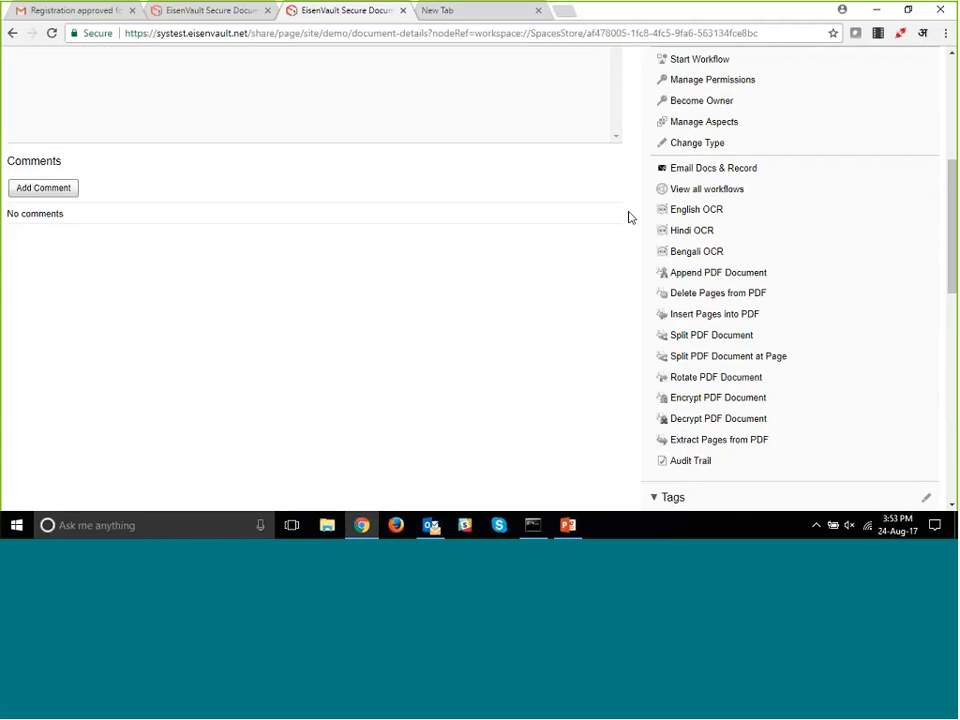
left_click(711, 266)
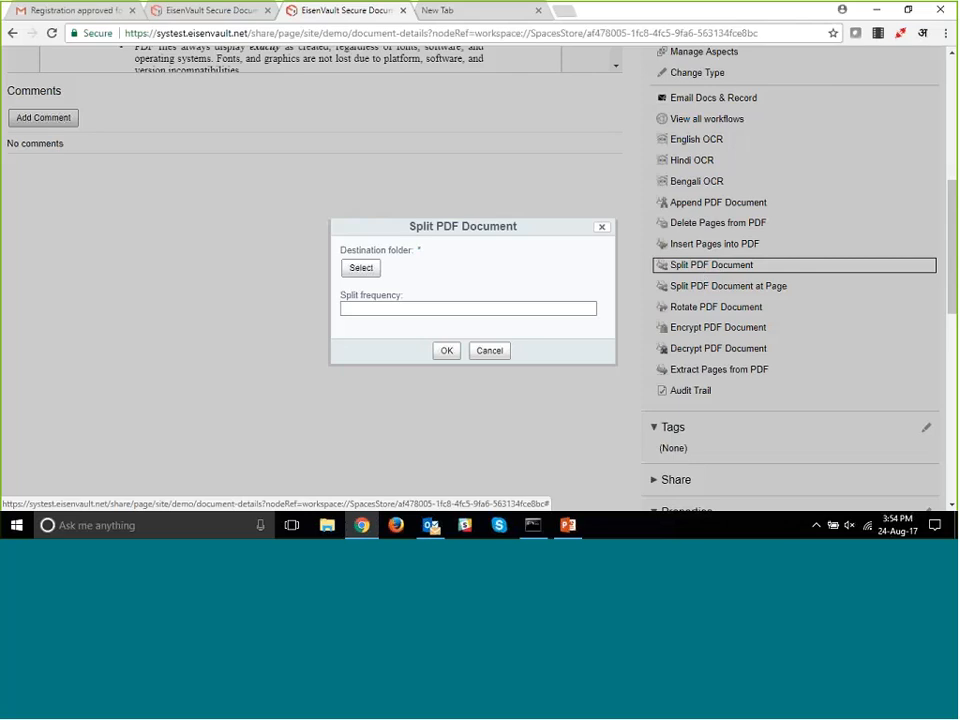
left_click(490, 351)
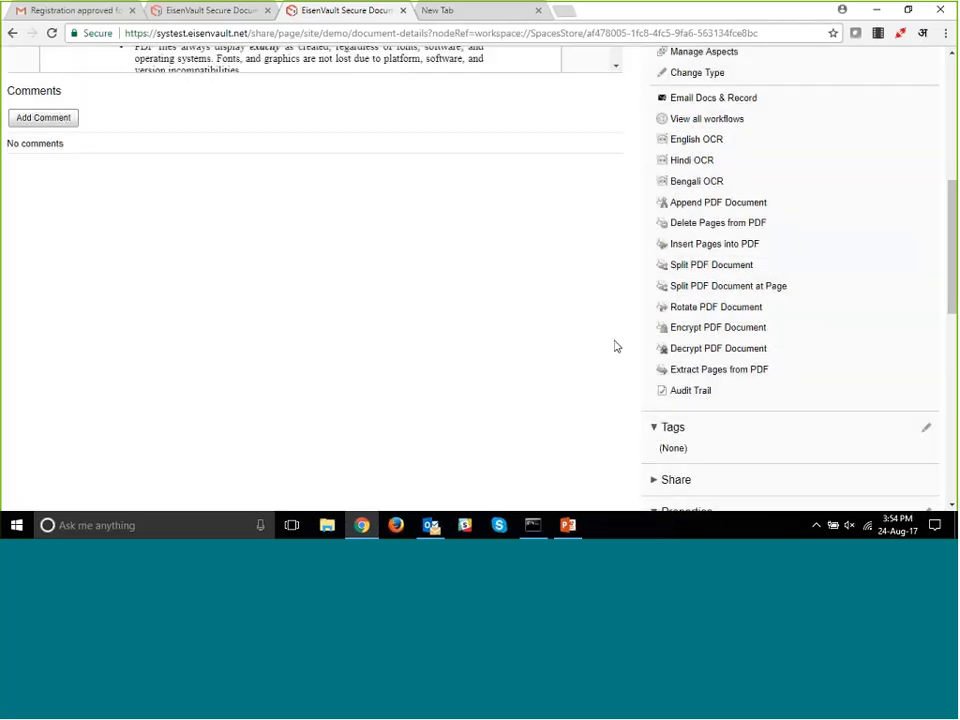
- Start a Split PDF Document at Page action on the user manual with the Demo site's documentLibrary as destination folder
left_click(697, 288)
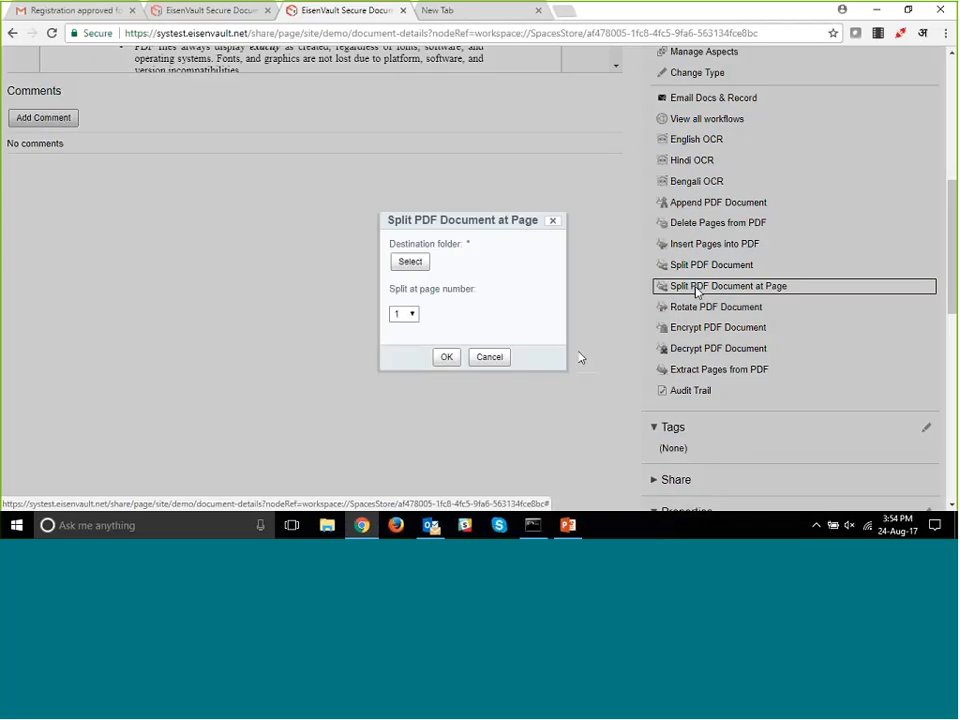
left_click(407, 263)
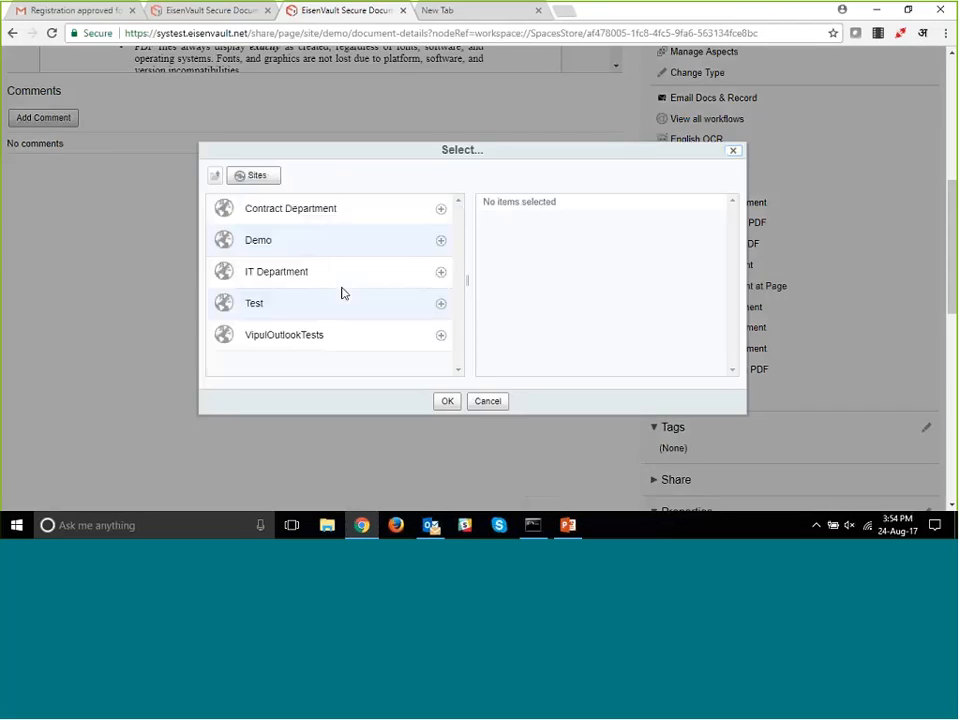
left_click(258, 242)
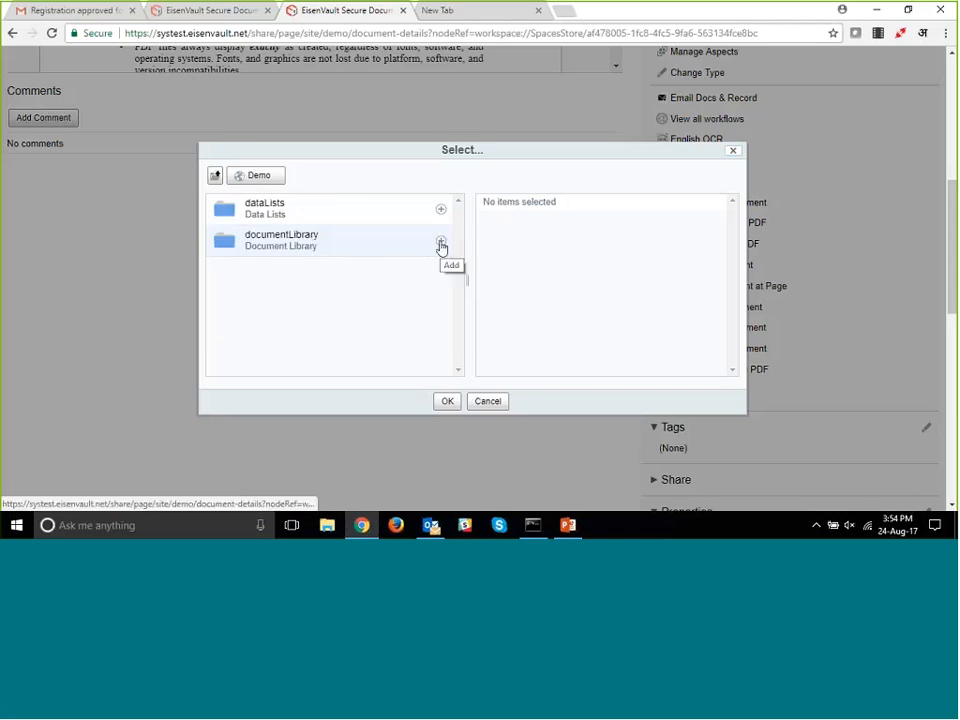
left_click(441, 244)
left_click(447, 401)
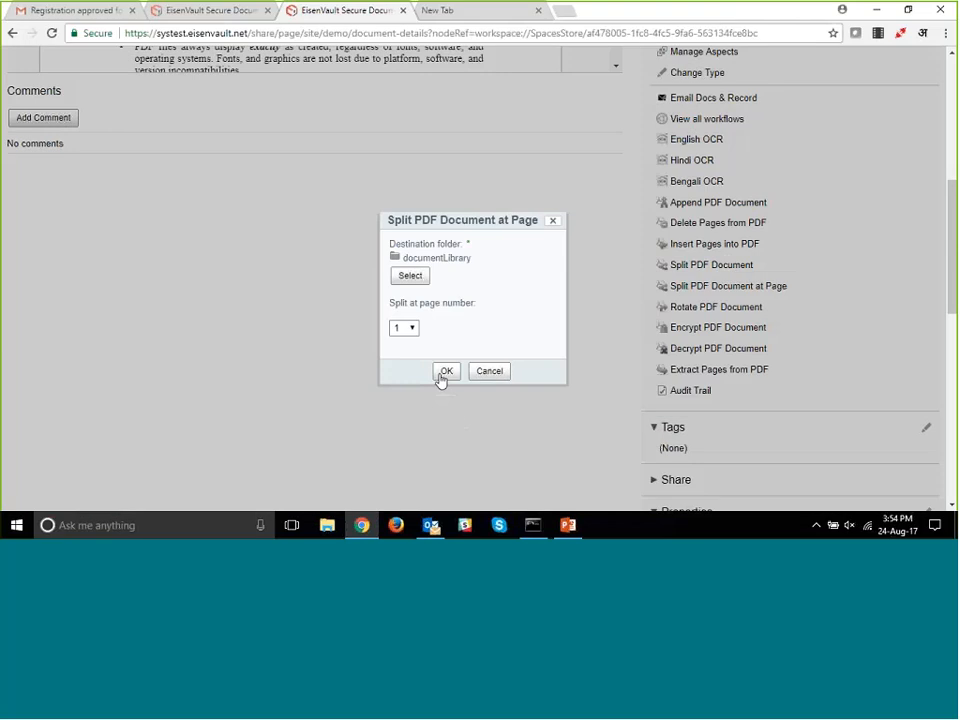
- Set the split page number to 15 and run the split of the user manual
left_click(410, 331)
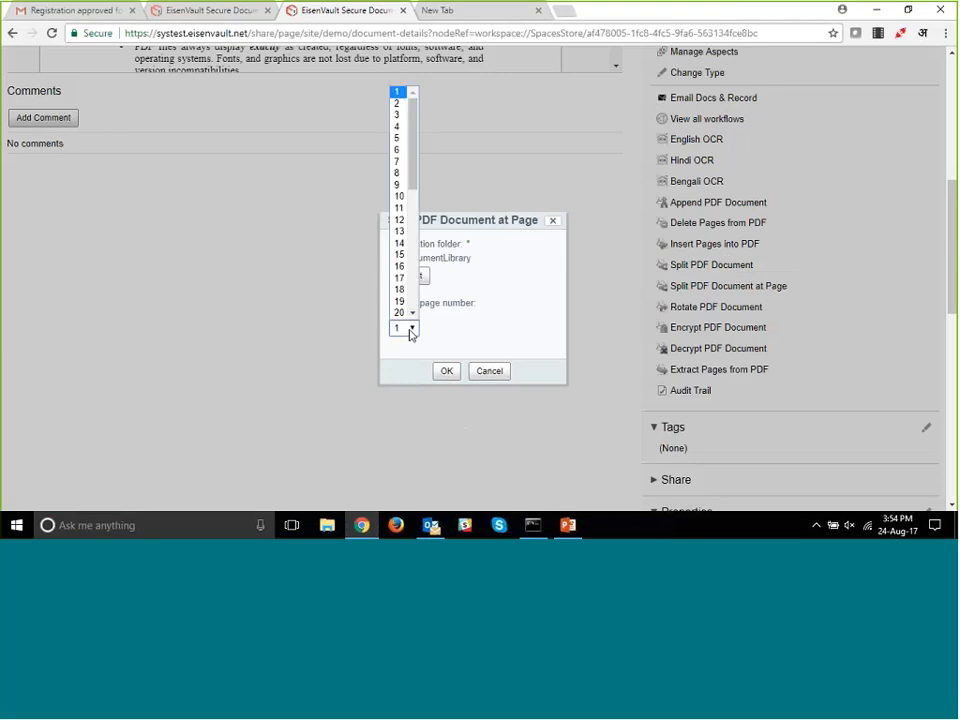
left_click(401, 254)
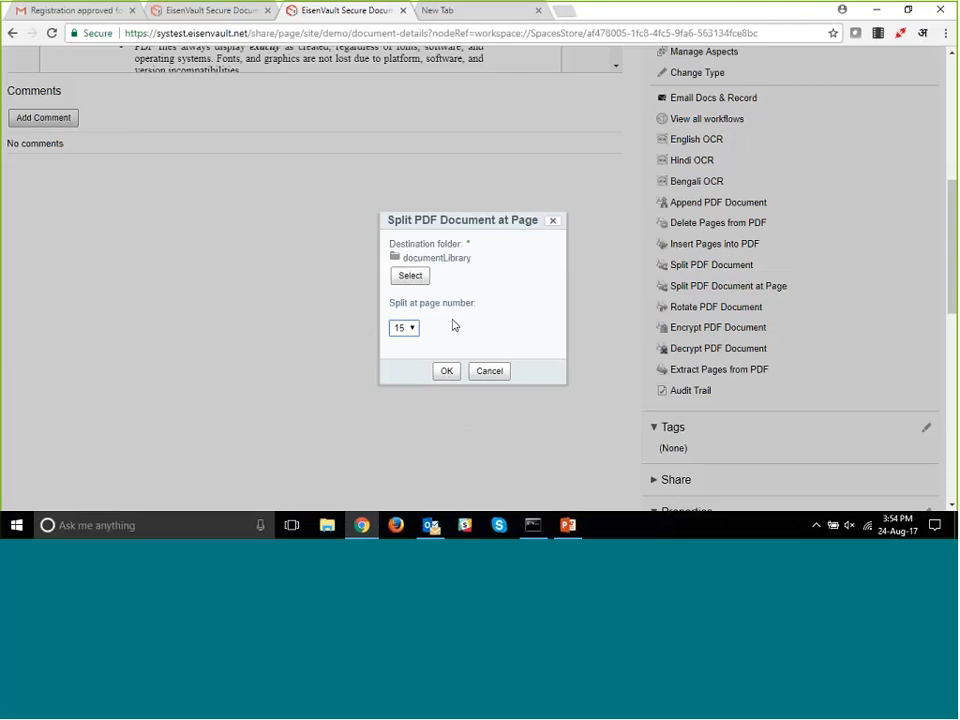
left_click(444, 374)
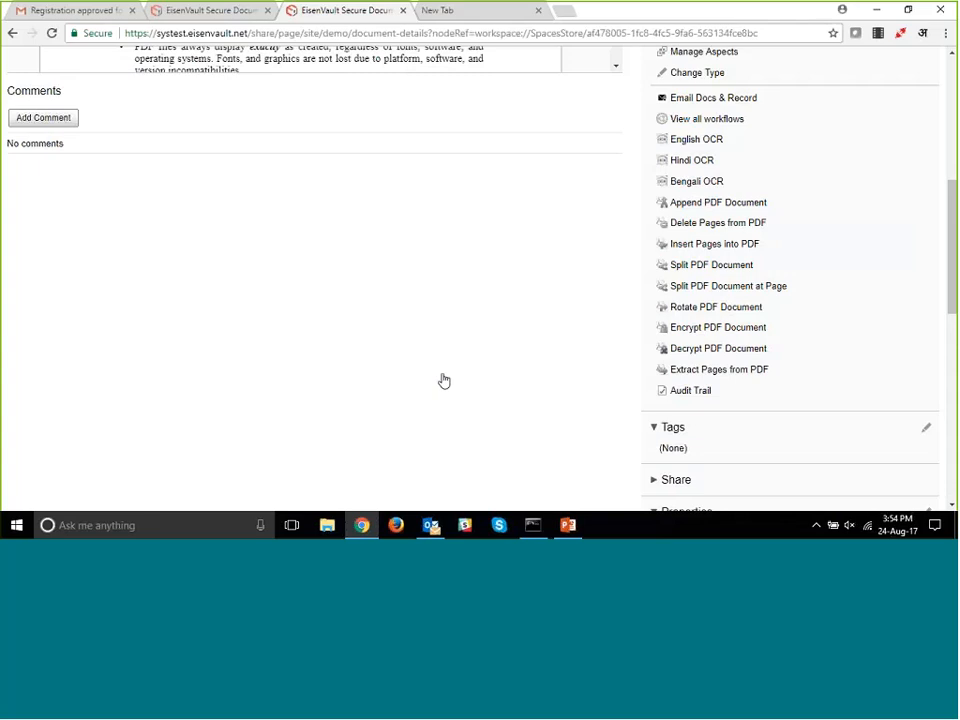
- Return to the root of the Demo site's document library, where the page-split files are saved
scroll(448, 375, "up", 3)
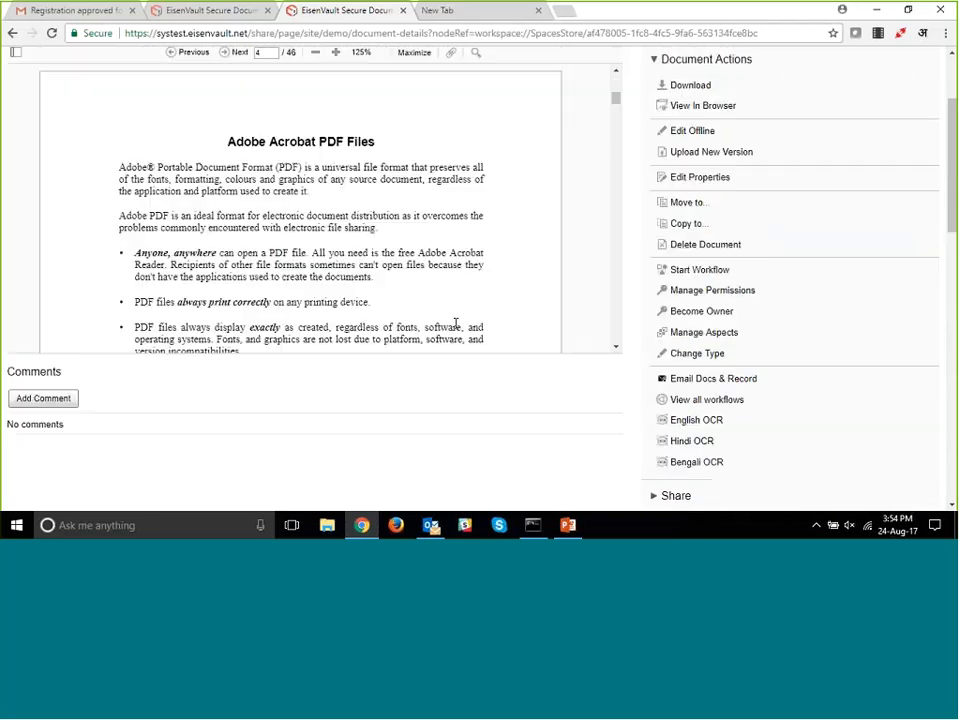
scroll(455, 323, "up", 5)
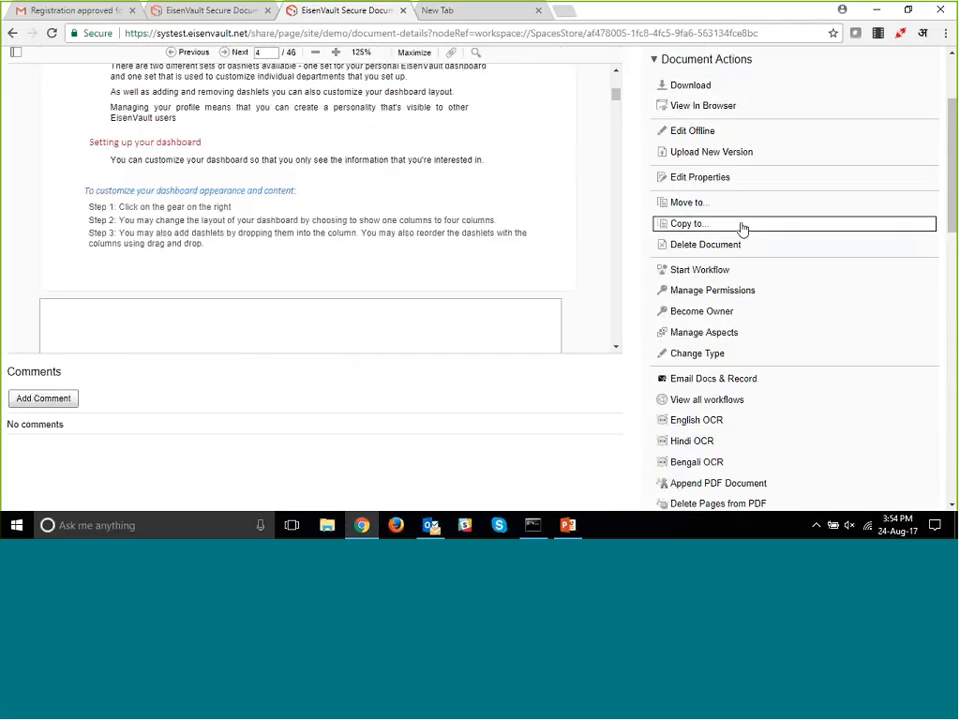
scroll(741, 229, "up", 3)
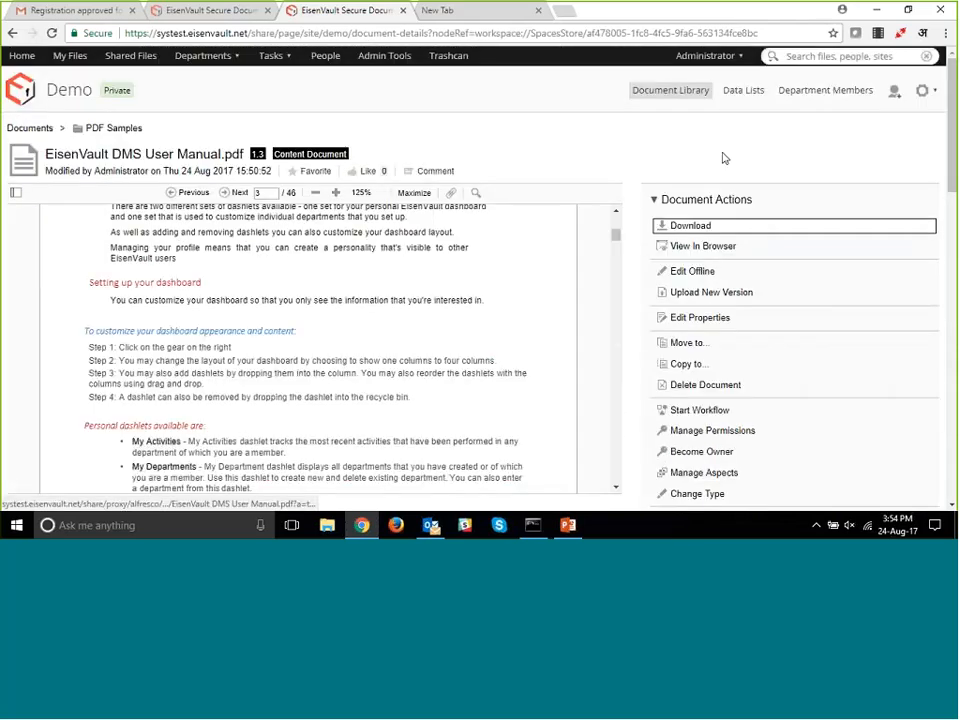
left_click(668, 92)
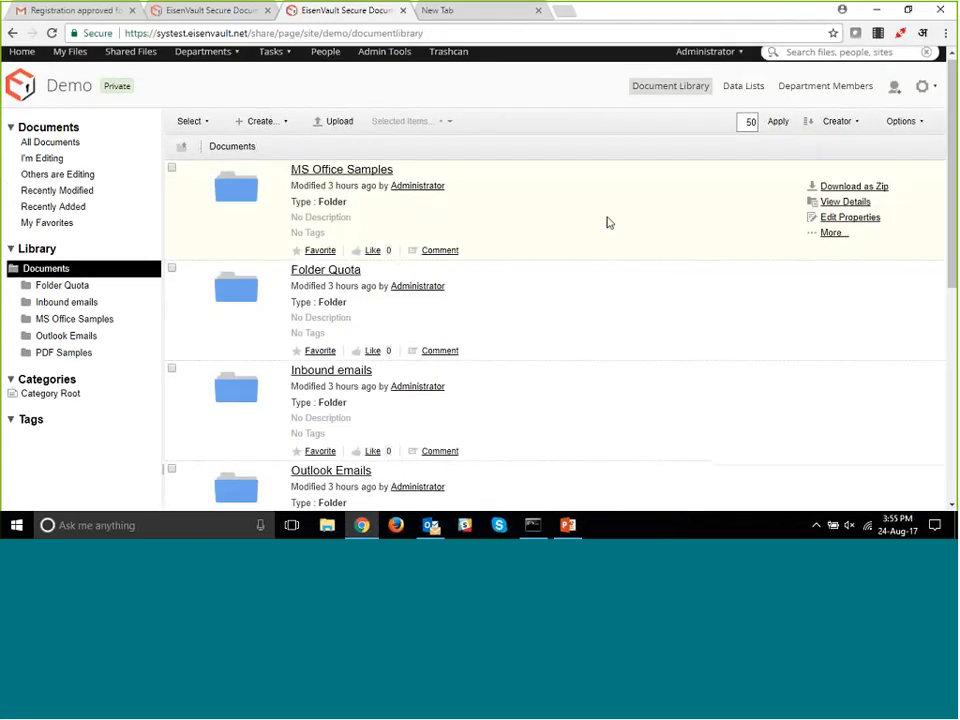
- Open EisenVault DMS User Manual_pgs1-14.pdf from the Demo library and review its preview through to page 14
scroll(607, 222, "down", 5)
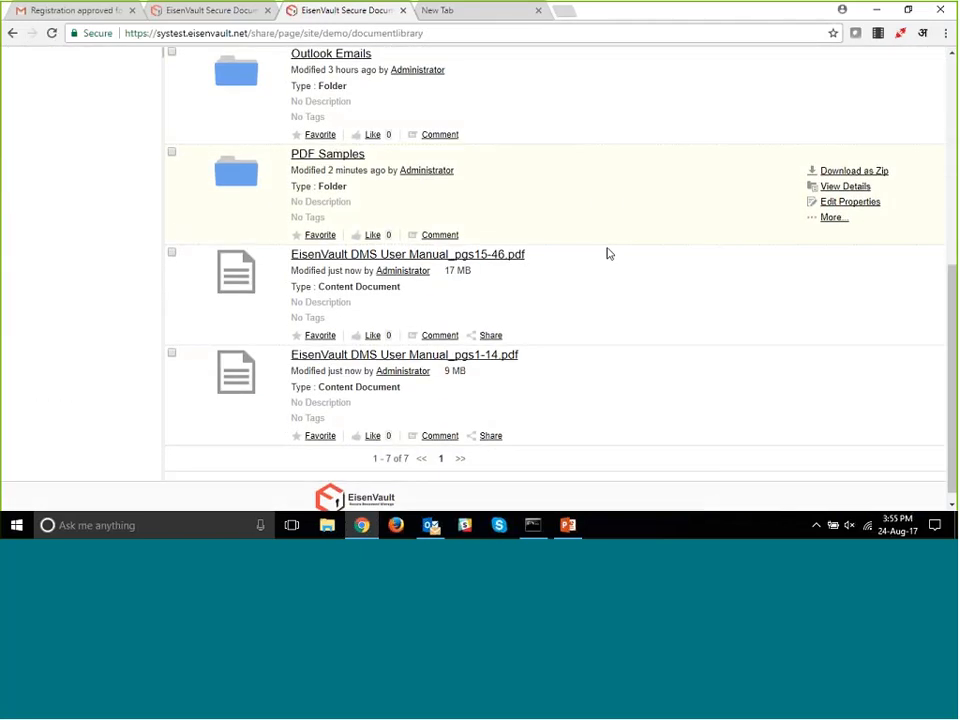
left_click(500, 360)
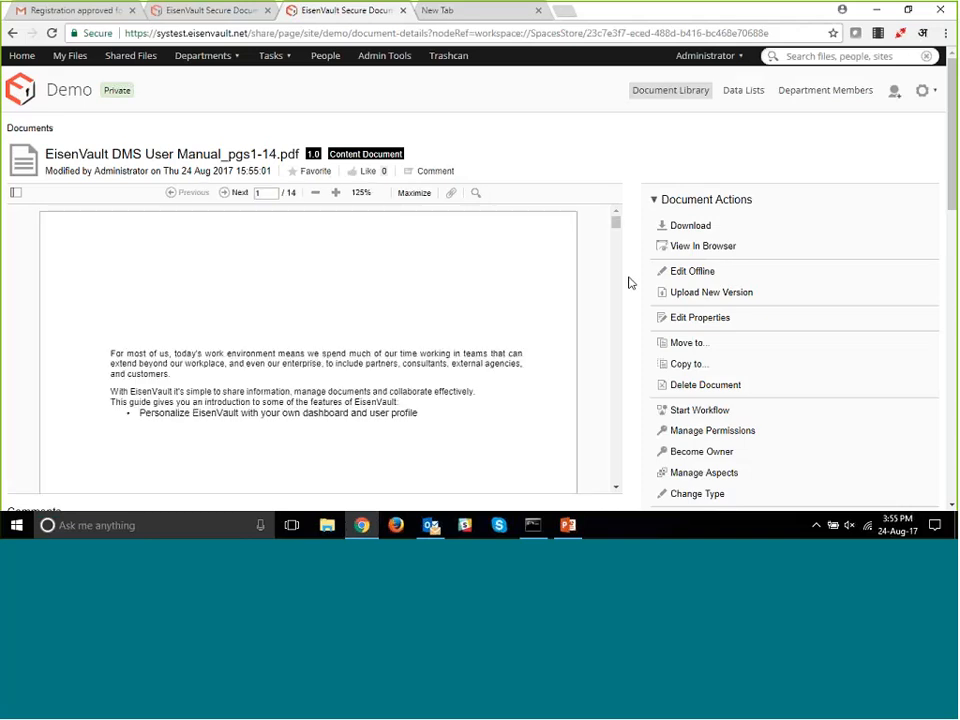
scroll(628, 270, "down", 2)
left_click_drag(616, 84, 613, 333)
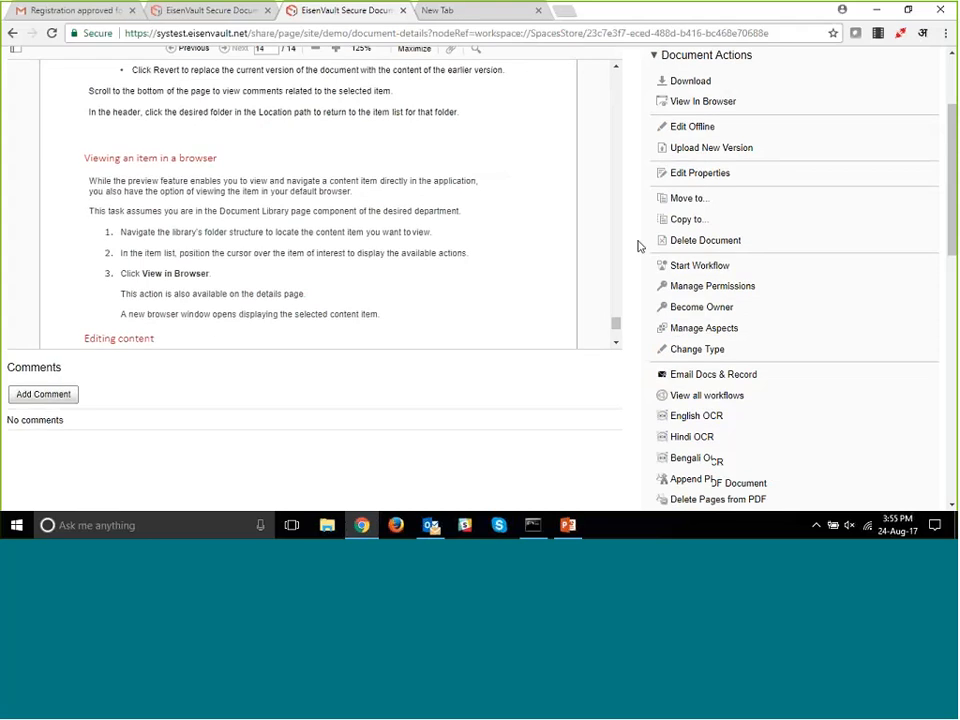
scroll(638, 245, "down", 4)
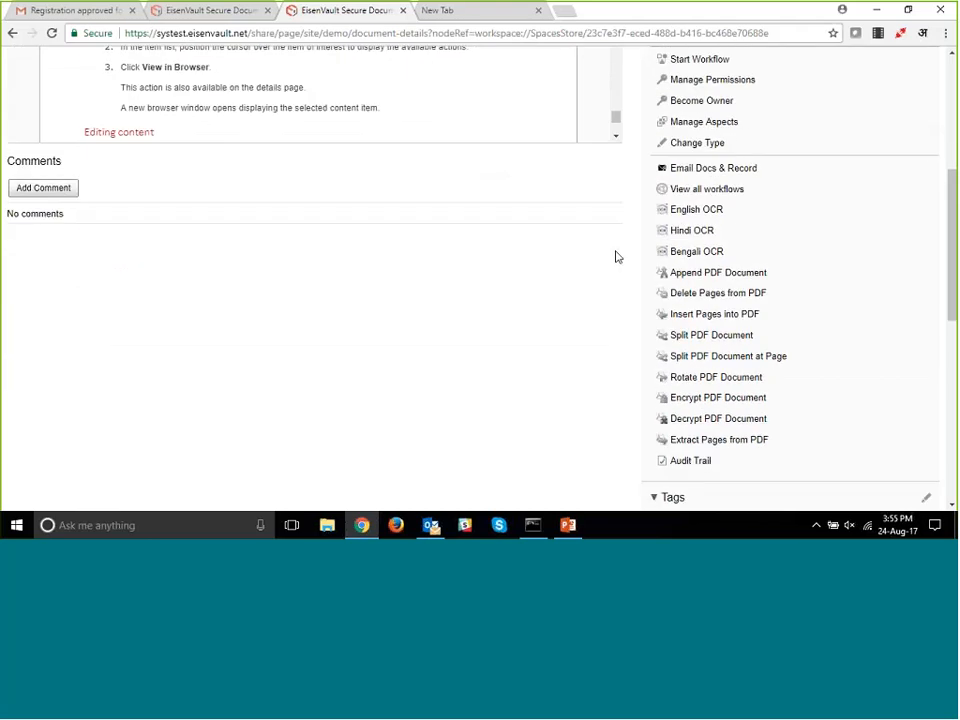
scroll(617, 255, "up", 3)
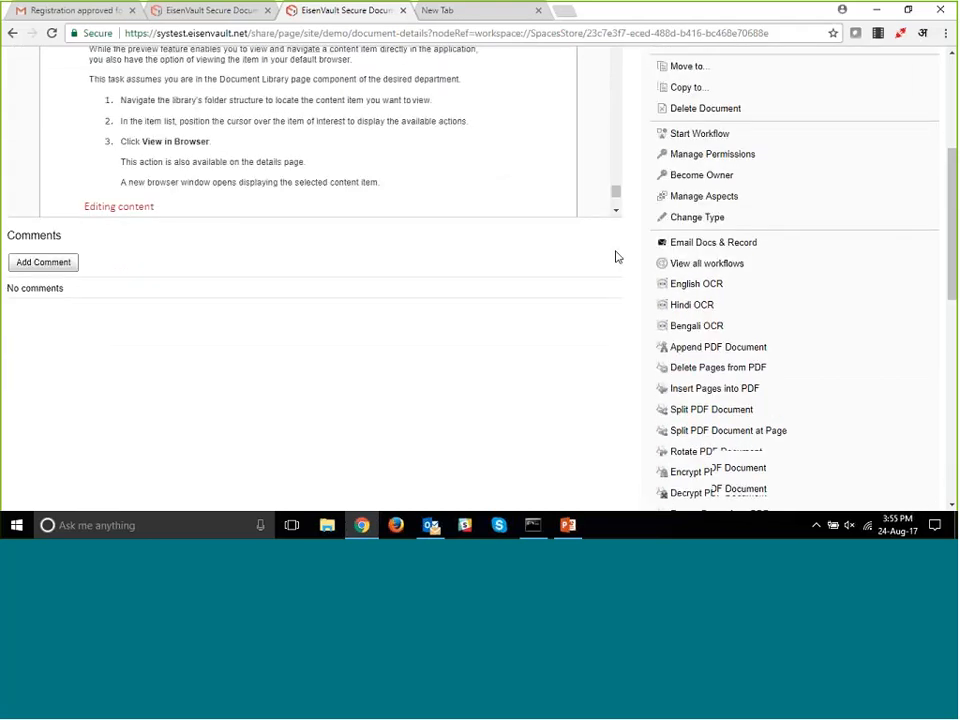
scroll(635, 66, "up", 1)
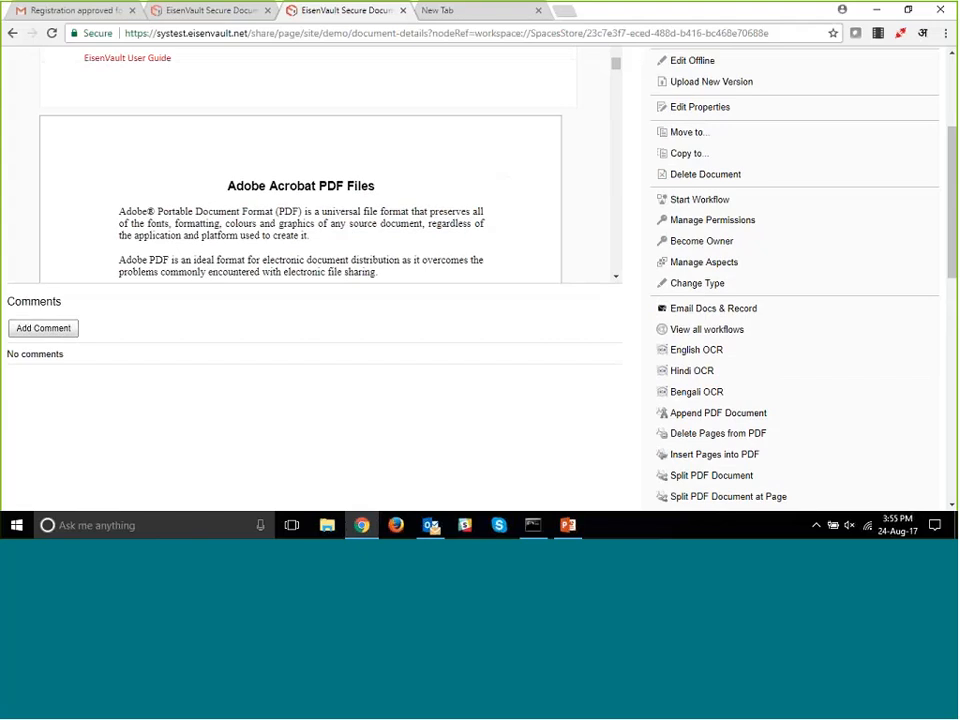
- Start a Rotate PDF Document action on the pages 1-14 file with a rotation of 180 degrees
scroll(601, 330, "down", 3)
scroll(601, 331, "down", 1)
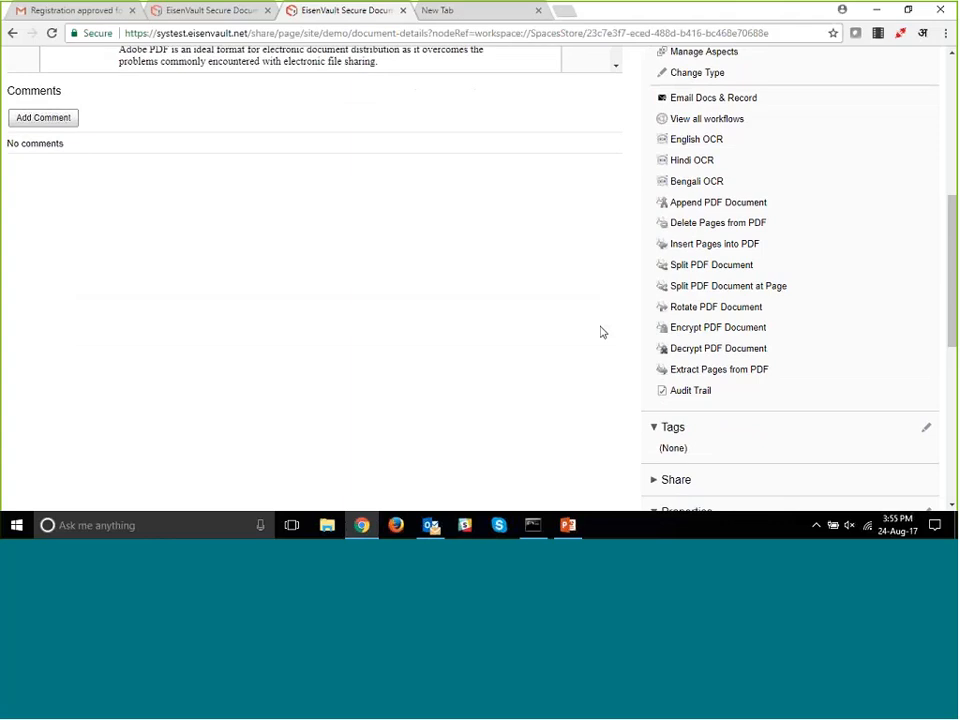
left_click(691, 313)
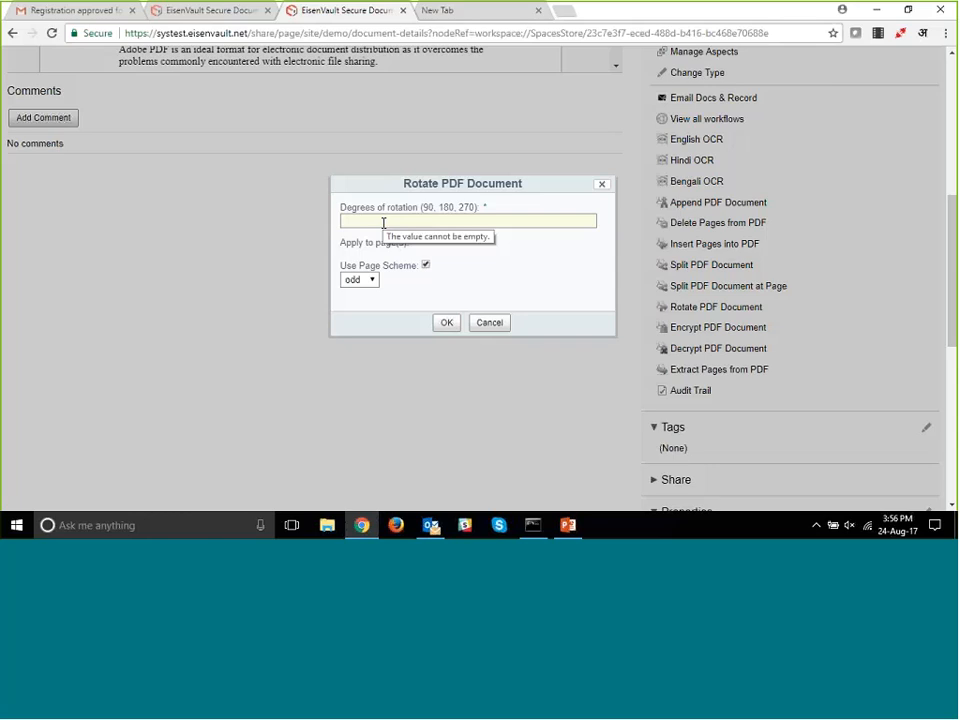
type("18")
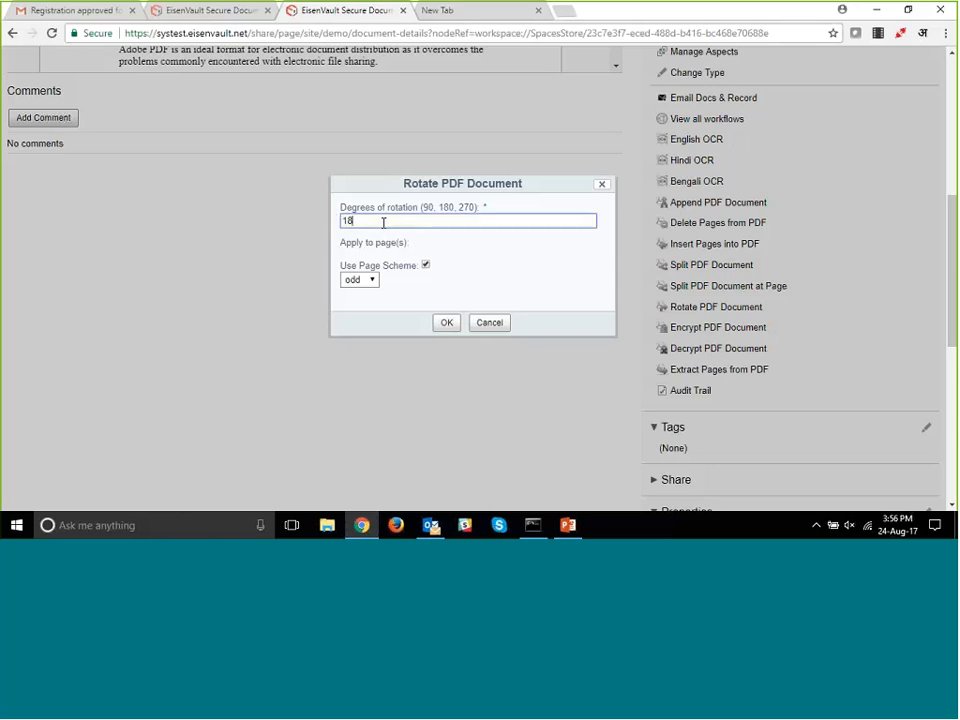
type("0")
- Turn off the page scheme, choose only page 1 as the page to rotate, and run the rotation
left_click(371, 280)
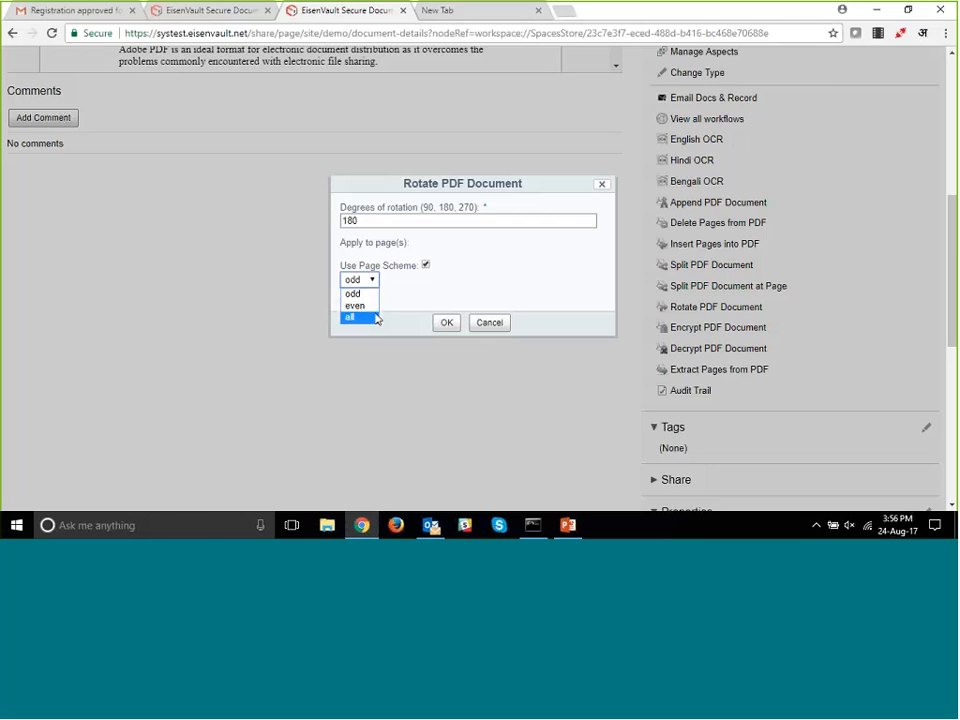
left_click(427, 267)
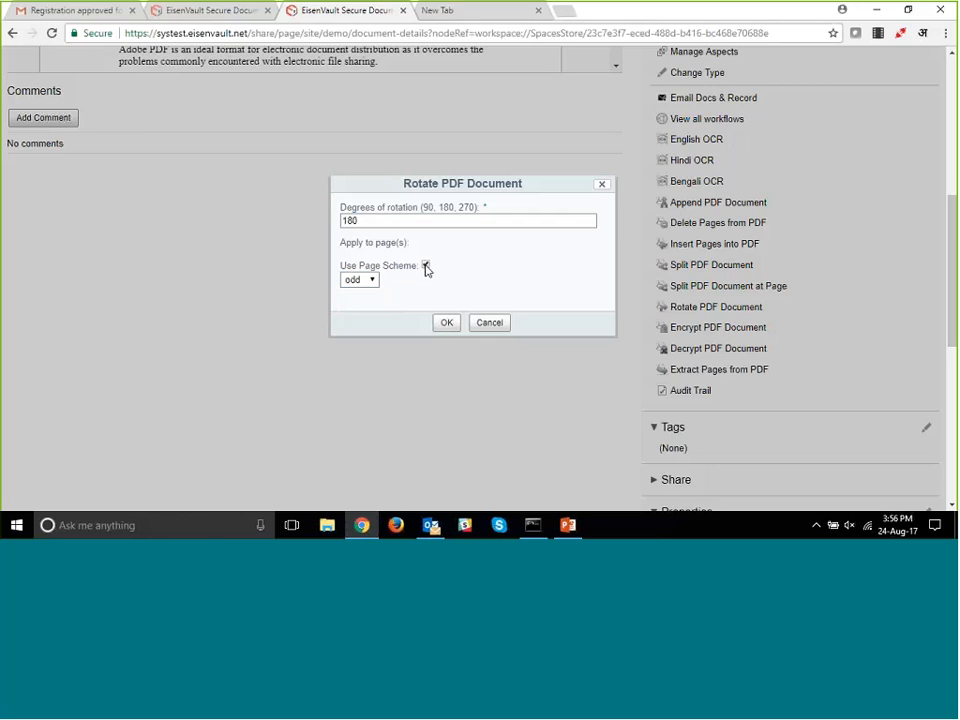
left_click(426, 266)
scroll(363, 310, "down", 4)
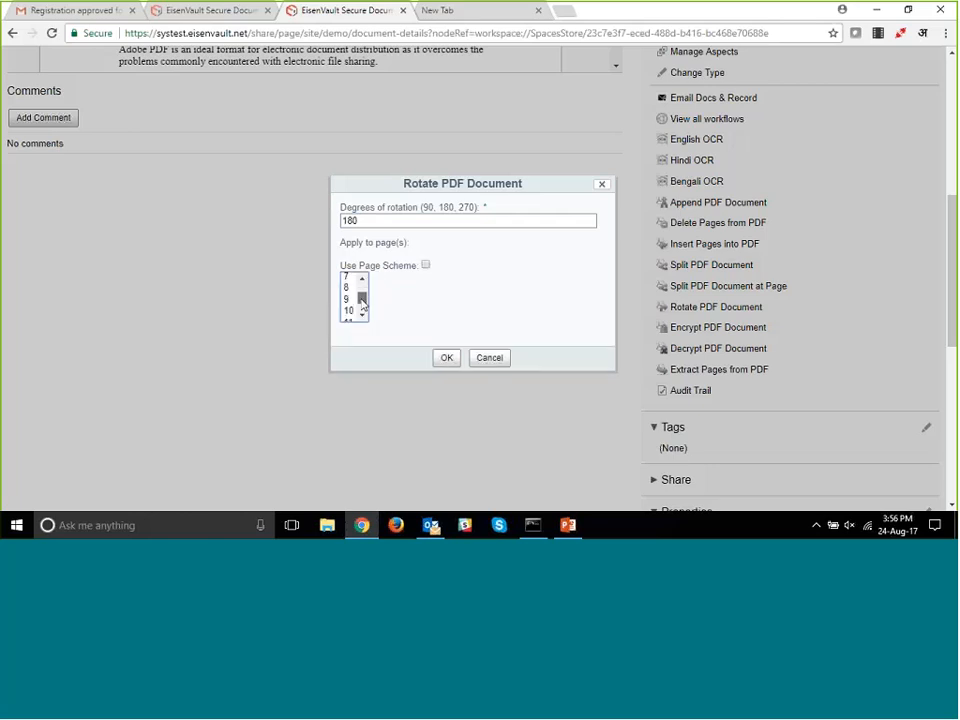
scroll(364, 300, "up", 4)
left_click(347, 281)
left_click(444, 360)
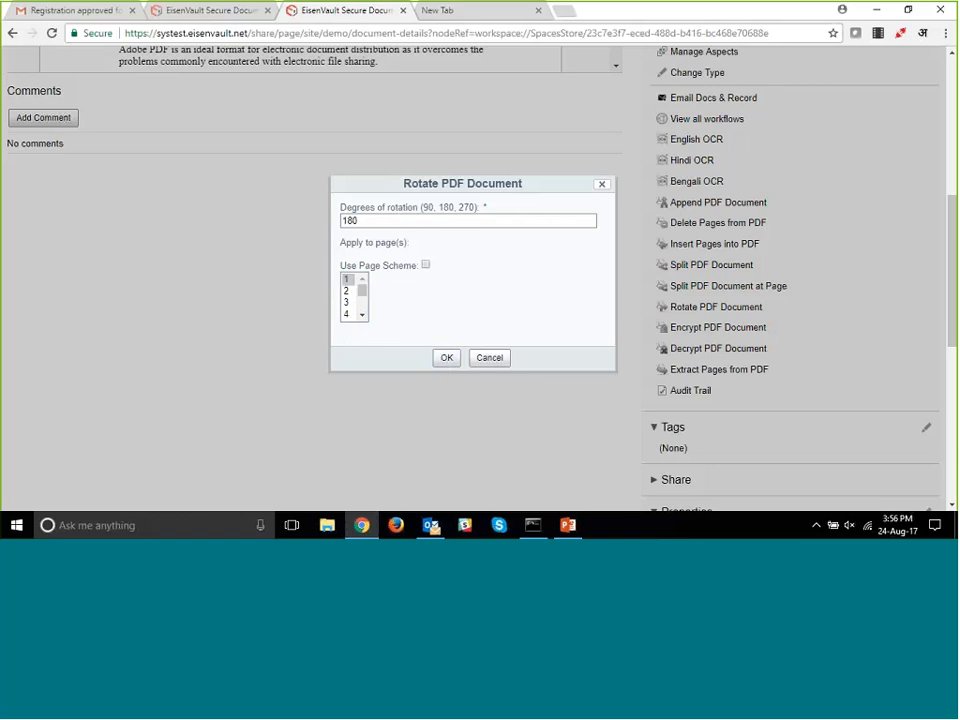
left_click(444, 360)
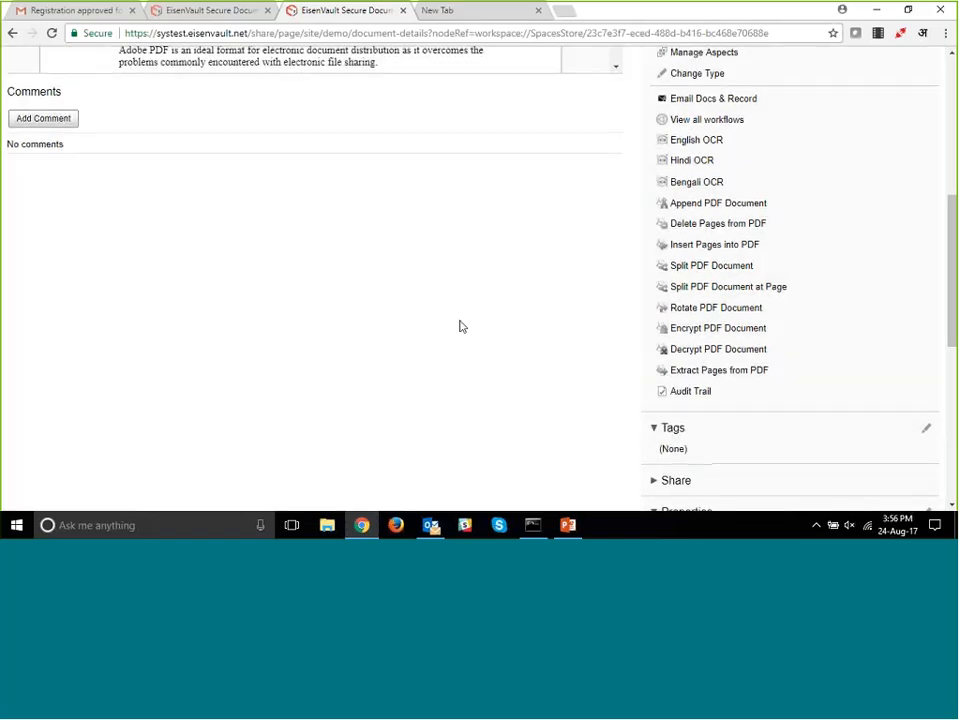
- Reload the document's details page and examine the orientation of the first two pages in the preview
scroll(461, 326, "up", 10)
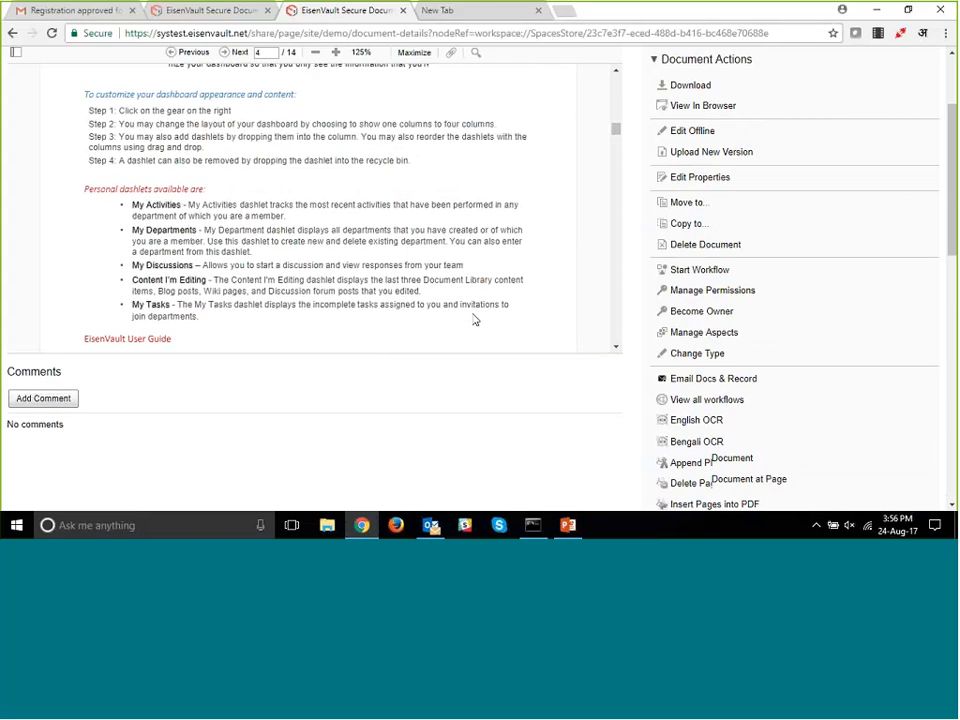
scroll(475, 320, "up", 10)
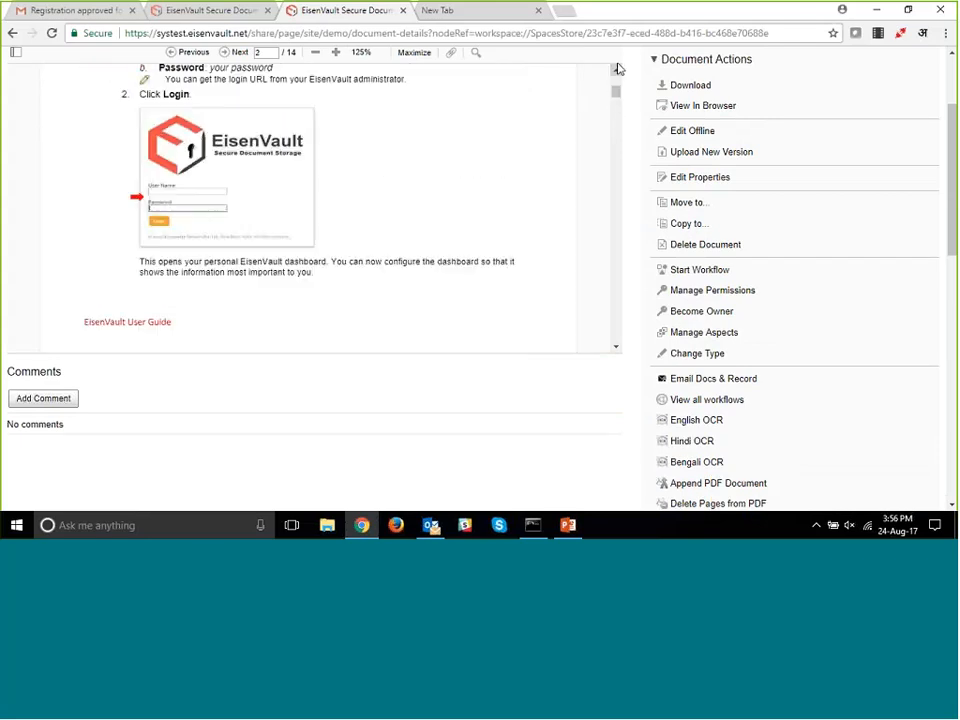
scroll(617, 90, "up", 5)
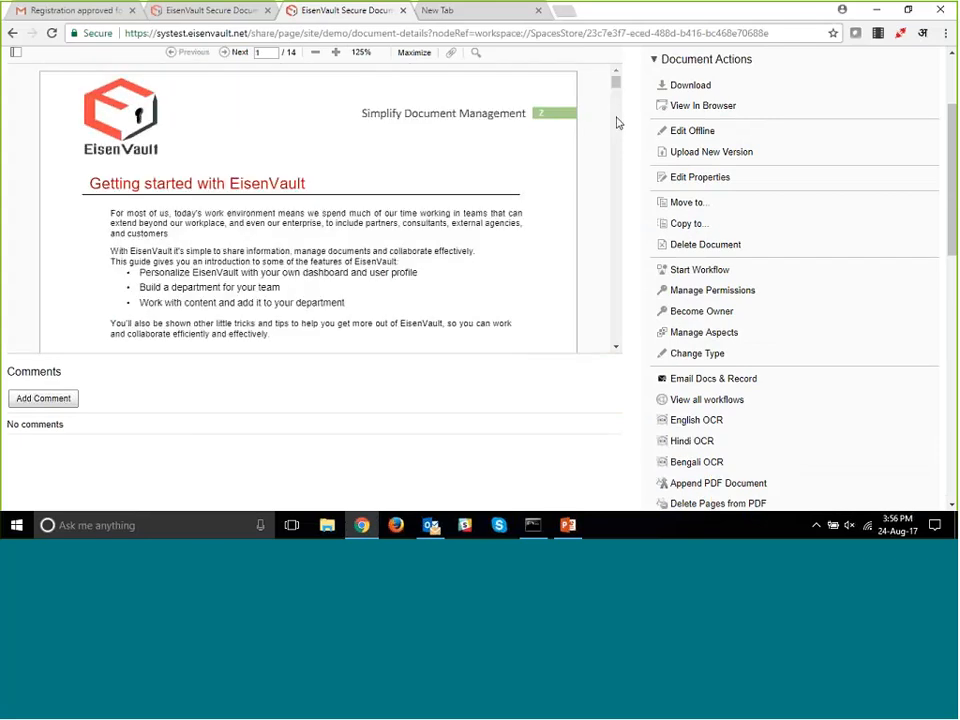
key("F5")
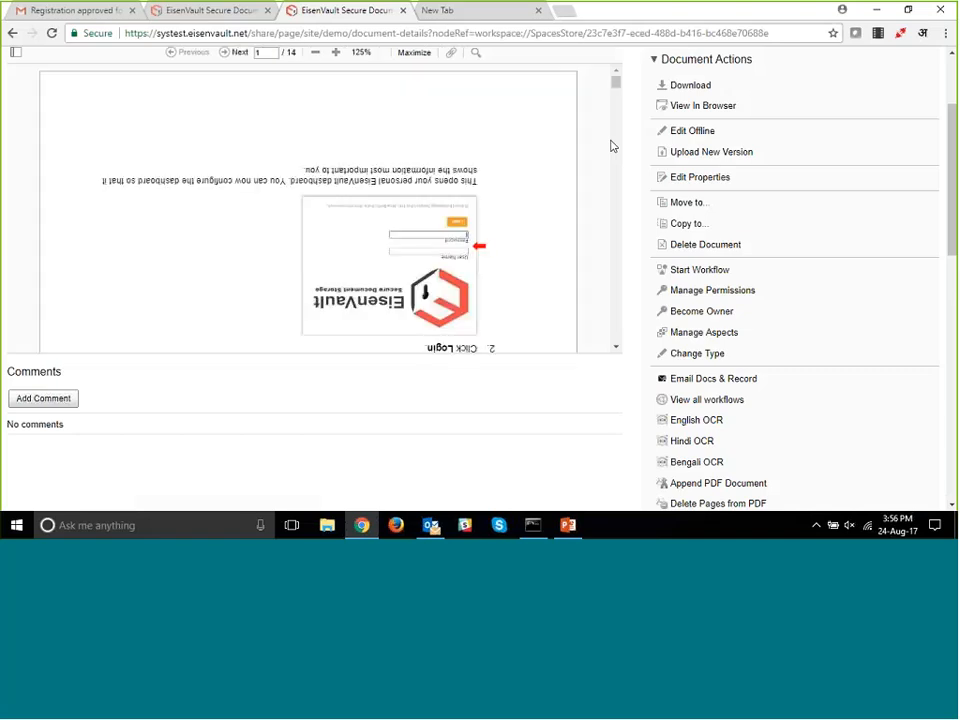
scroll(612, 146, "down", 5)
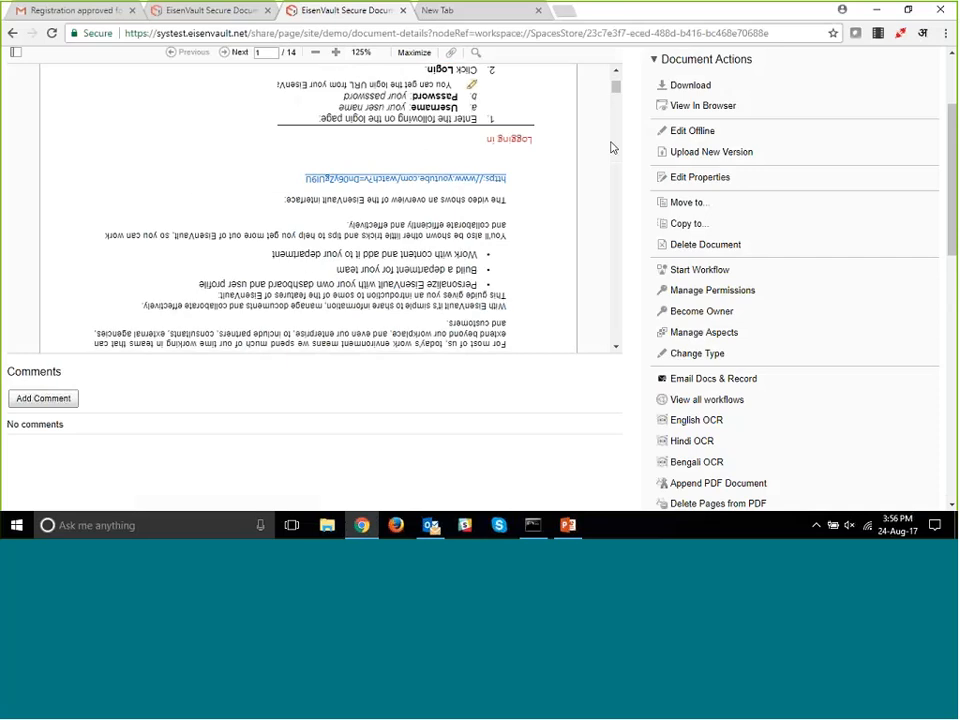
scroll(612, 147, "down", 4)
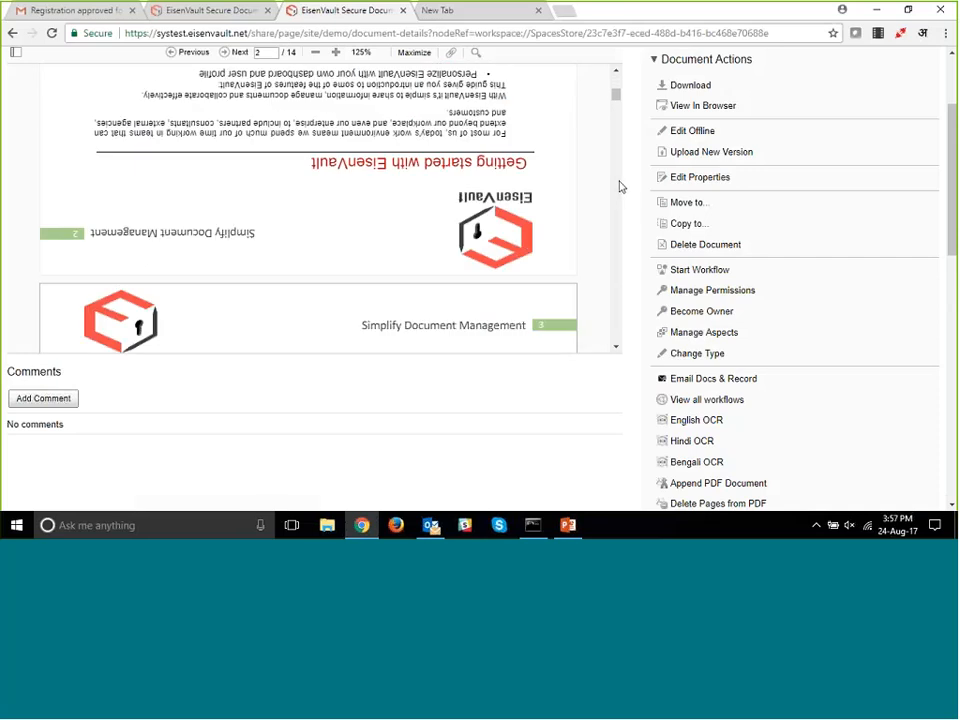
scroll(619, 187, "down", 2)
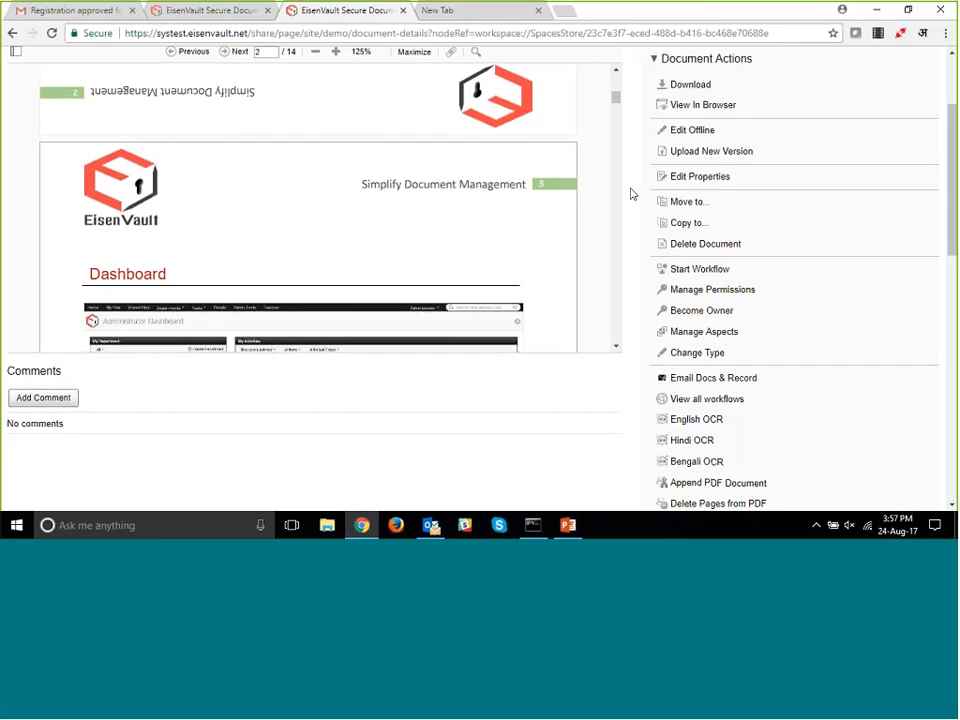
- Review the individual page list and the odd, even and all page schemes of Rotate PDF Document without applying them
scroll(690, 337, "down", 3)
left_click(667, 308)
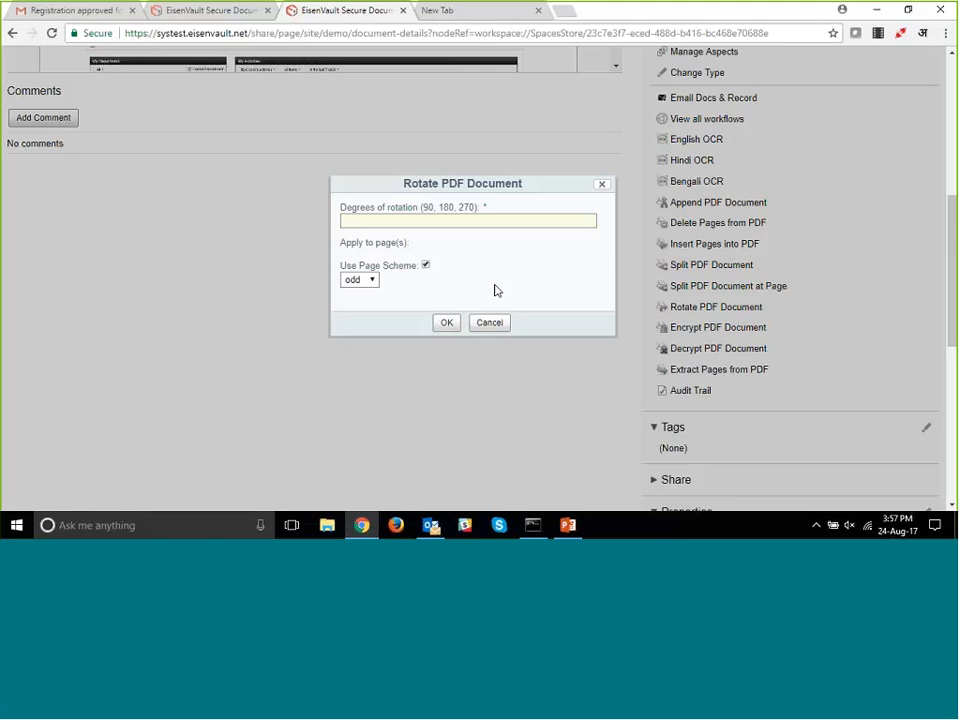
left_click(426, 265)
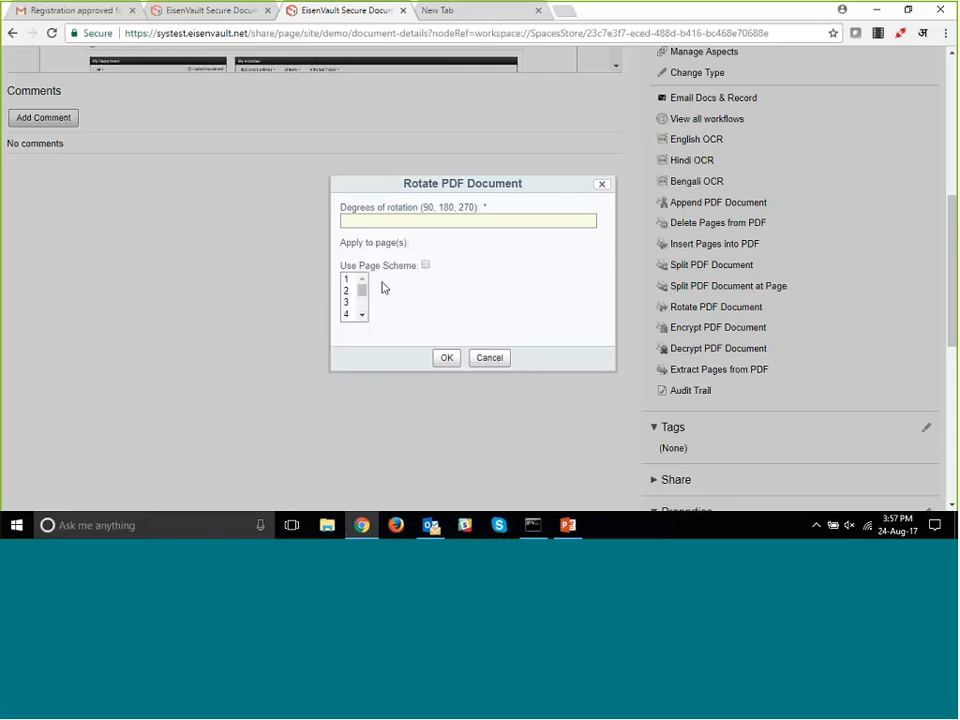
mouse_move(362, 290)
left_mouse_down()
mouse_move(364, 303)
mouse_move(360, 289)
left_mouse_up()
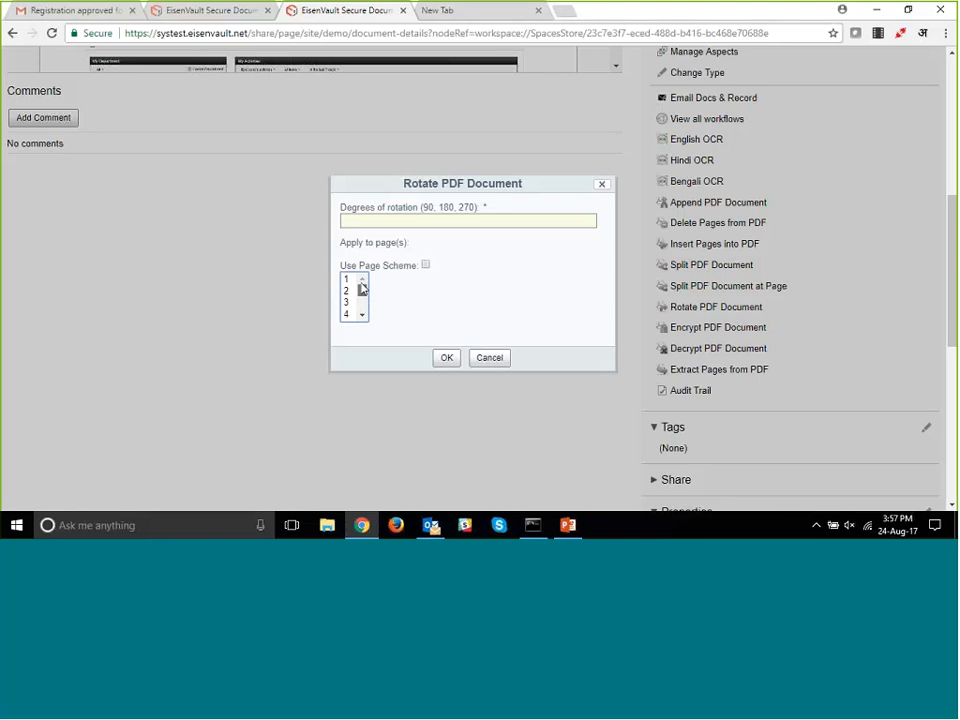
left_click(425, 265)
left_click(362, 281)
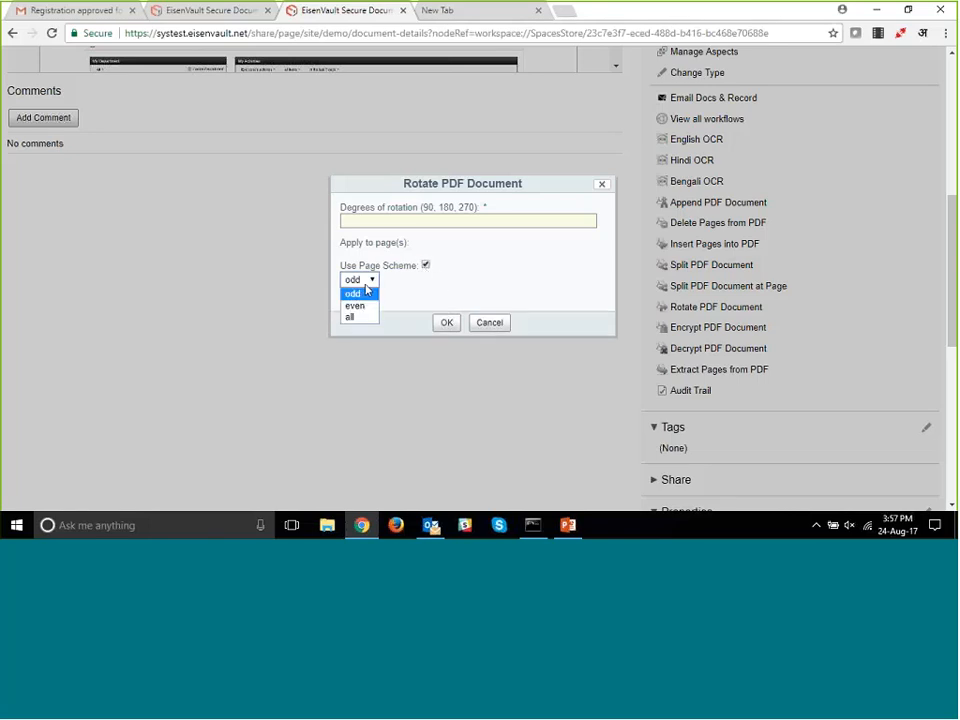
left_click(362, 293)
left_click(489, 323)
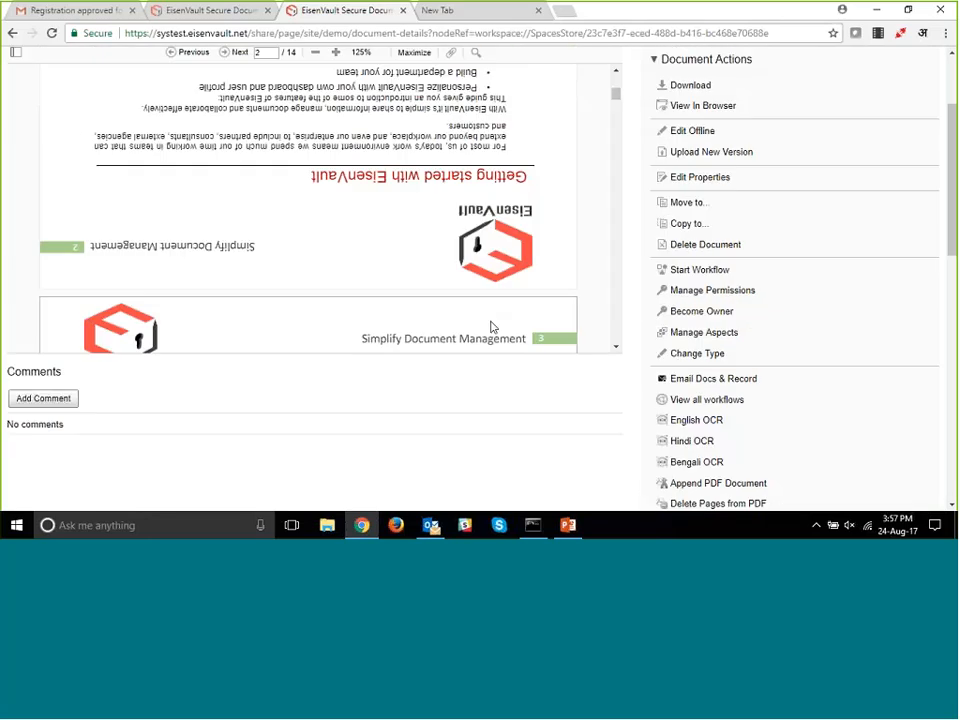
- Encrypt the pages 1-14 PDF with a user password, an owner password and the 128 bit AES encryption level
scroll(536, 411, "down", 4)
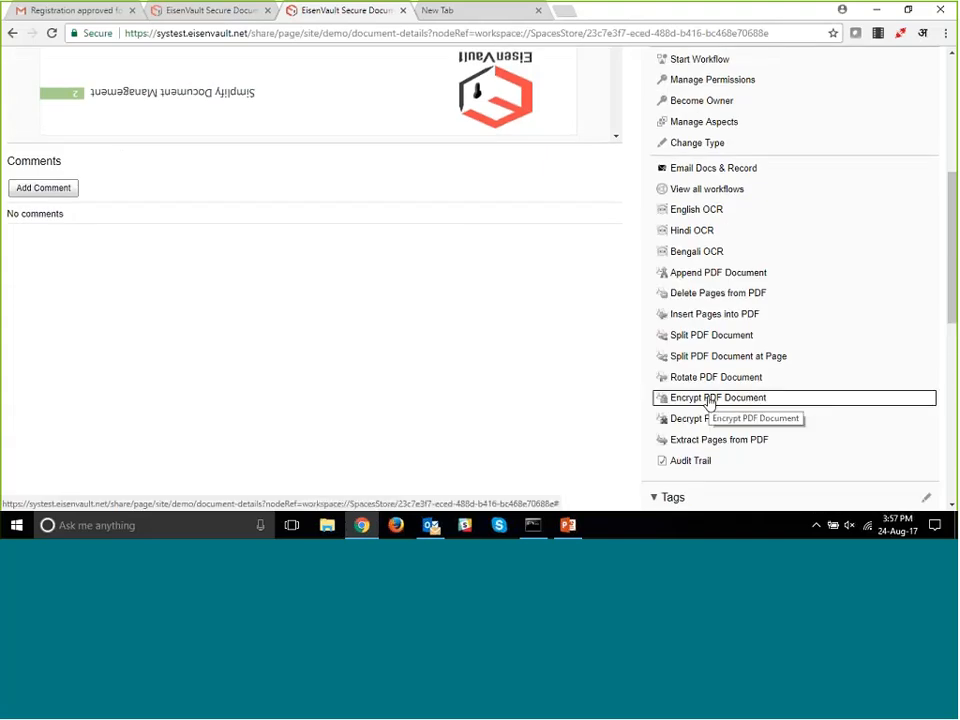
left_click(709, 399)
left_click(402, 240)
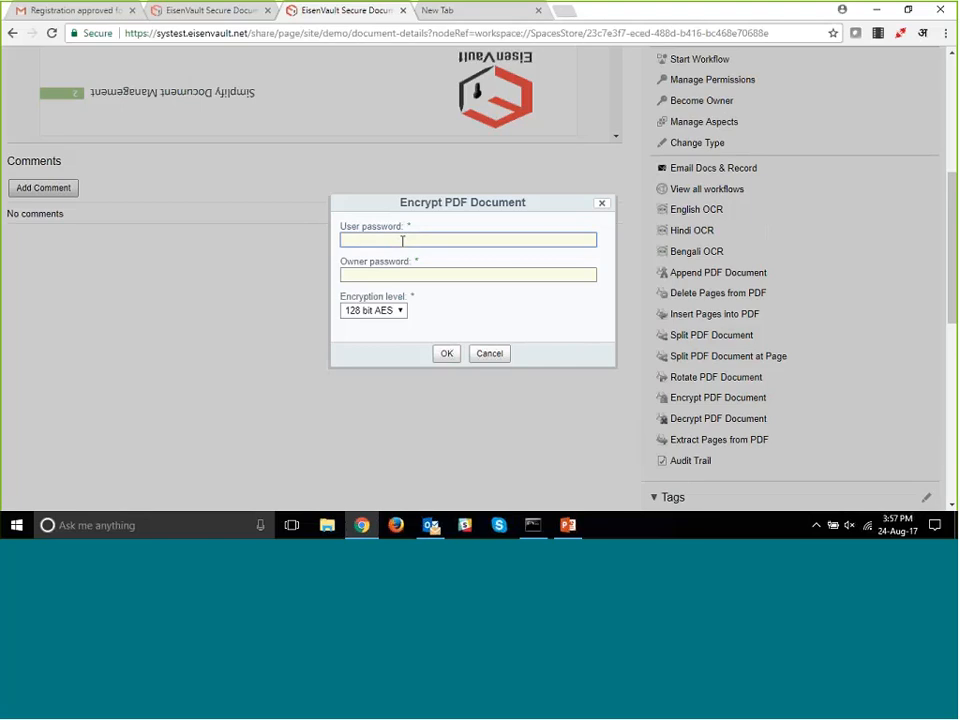
type("12345")
key("Tab")
type("12")
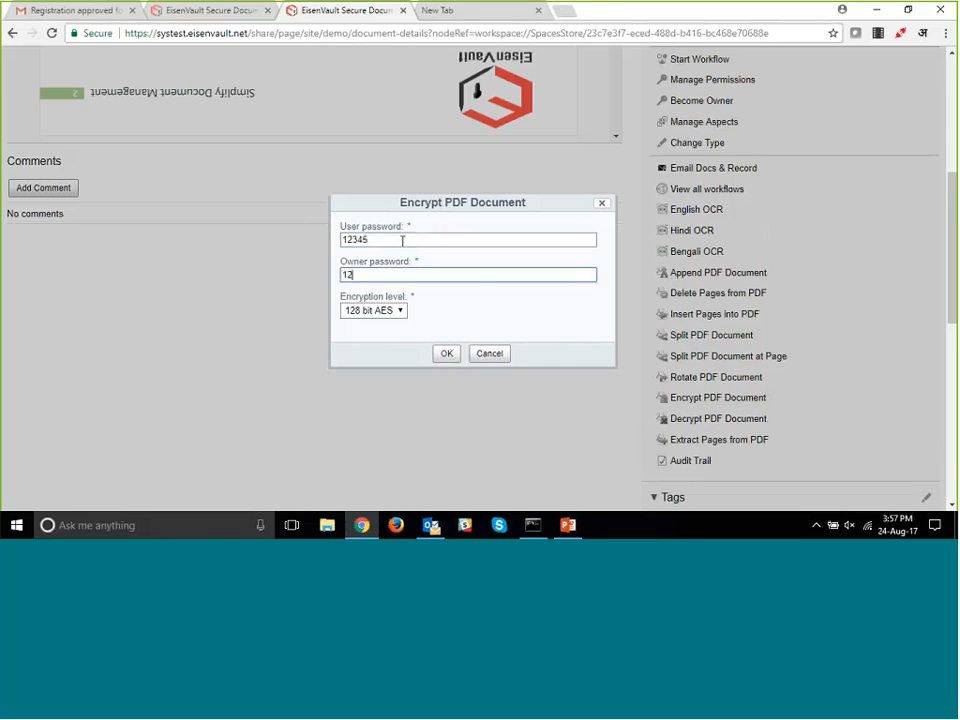
type("345")
left_click(396, 311)
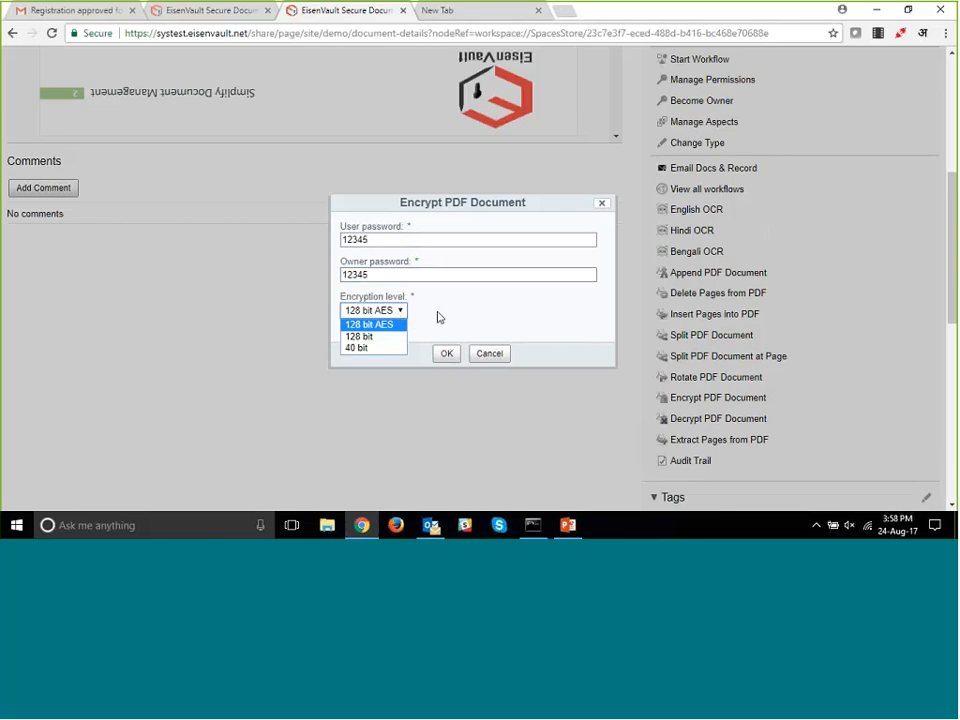
left_click(450, 356)
left_click(452, 358)
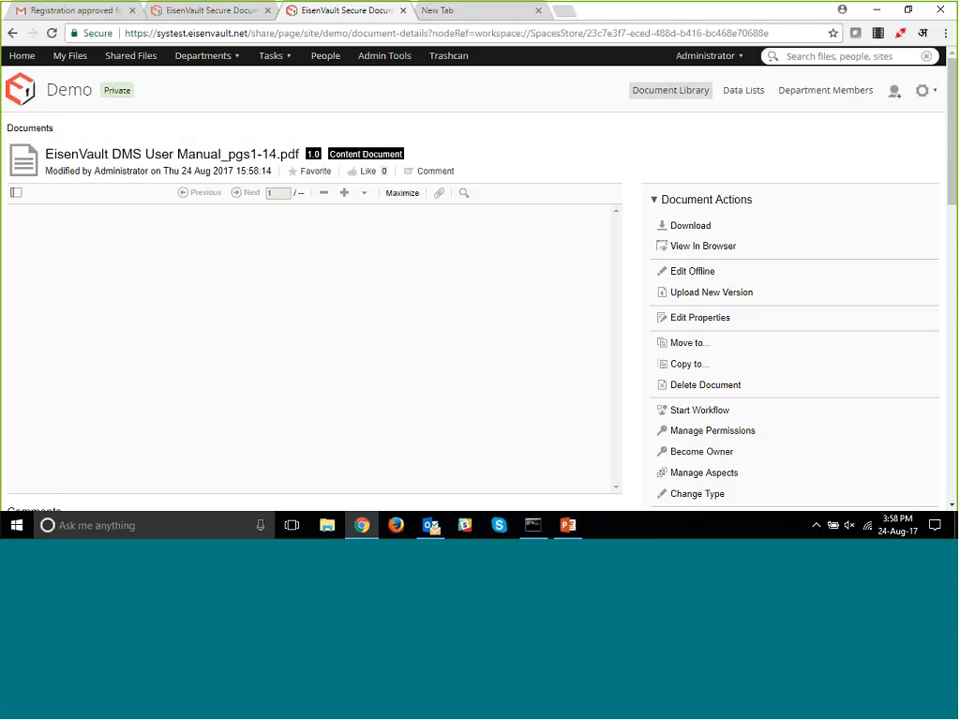
- View the encrypted PDF in the browser by entering its document password, and return to the document's details page
left_click(693, 252)
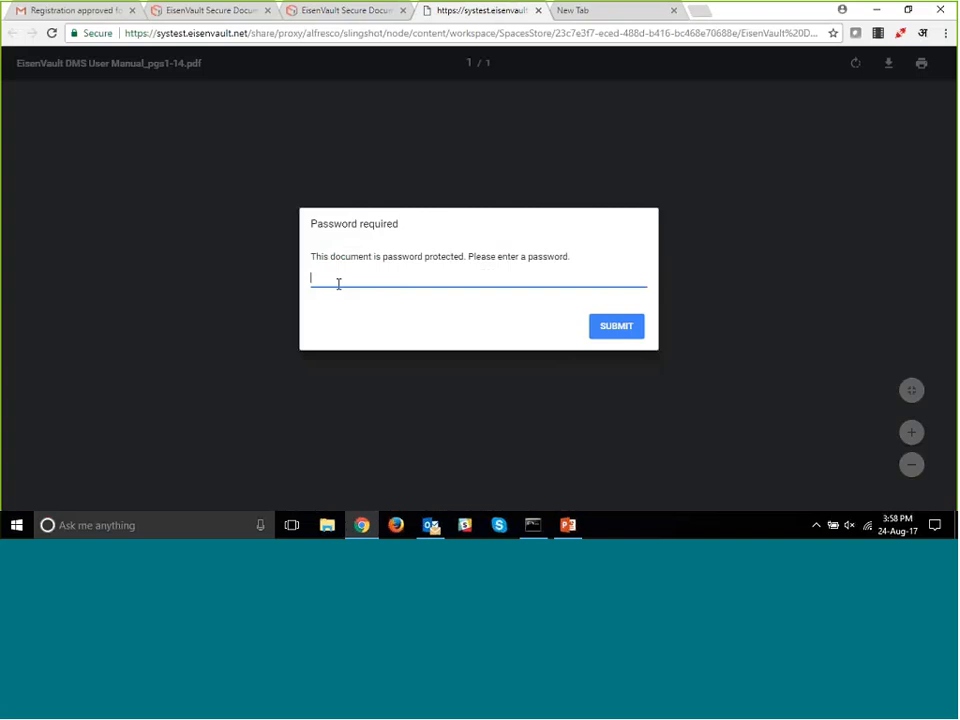
type("•")
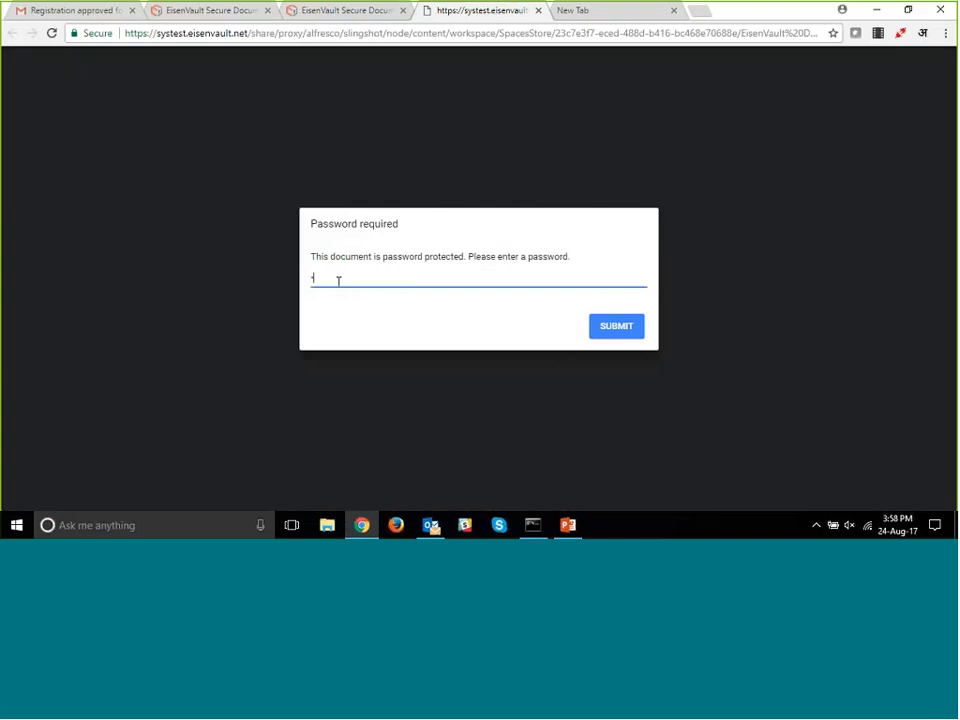
key("Return")
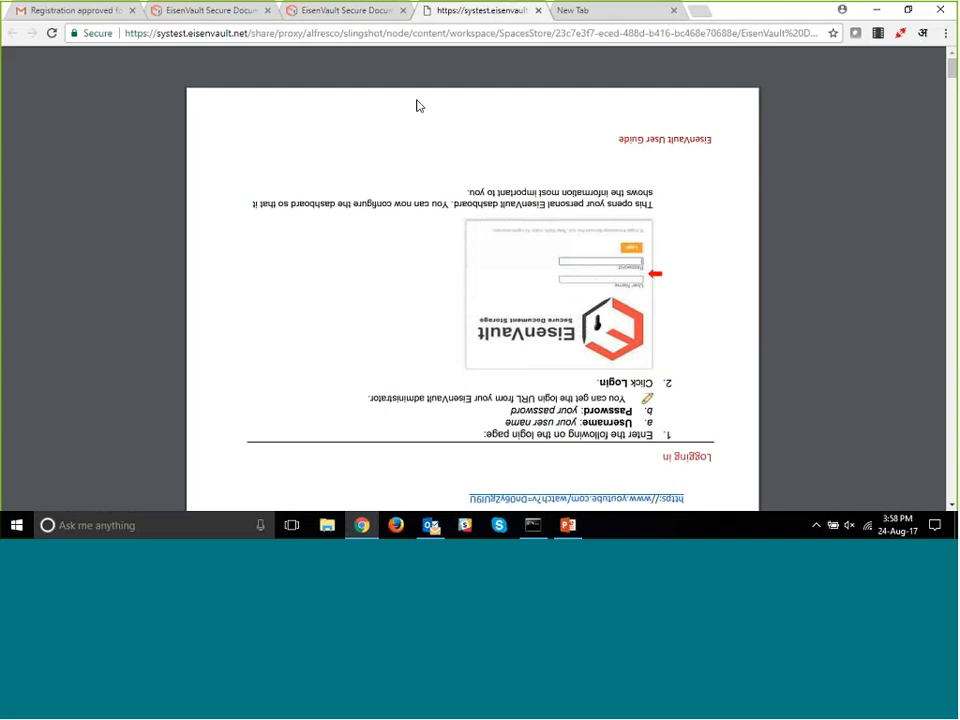
scroll(430, 209, "down", 1)
scroll(454, 210, "down", 5)
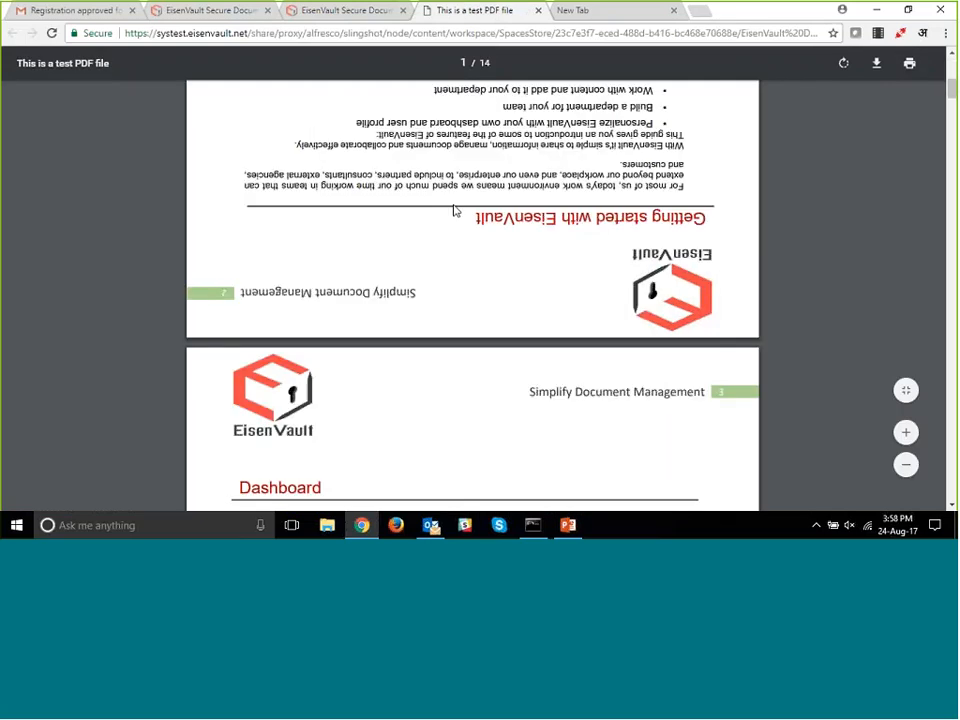
left_click(342, 12)
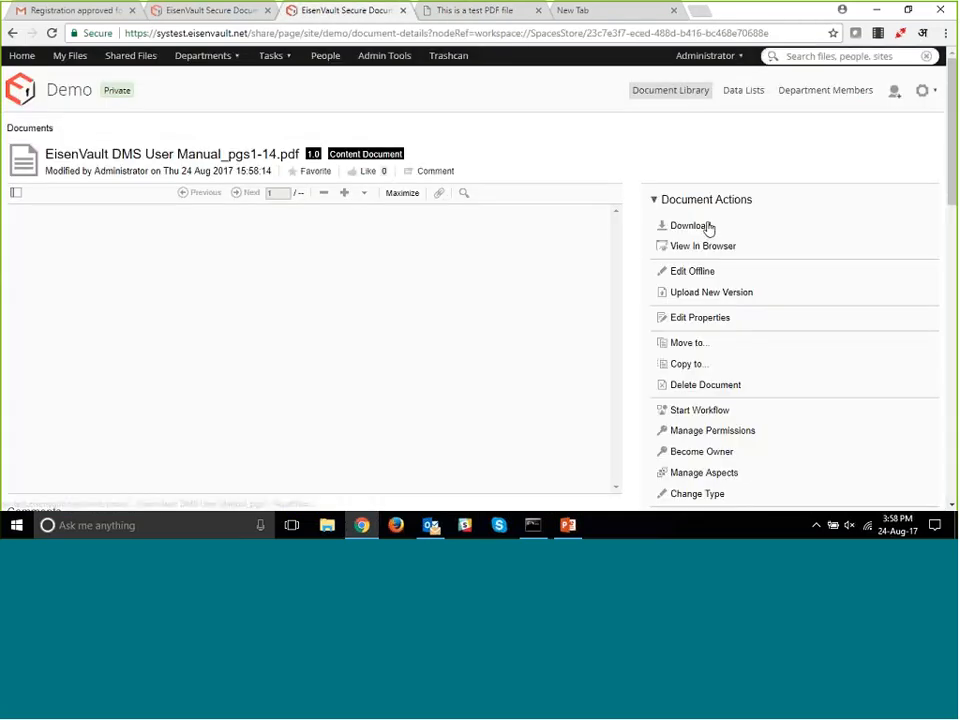
- Download the encrypted PDF, open the local copy by entering its document password, and return to the document's details page
left_click(707, 226)
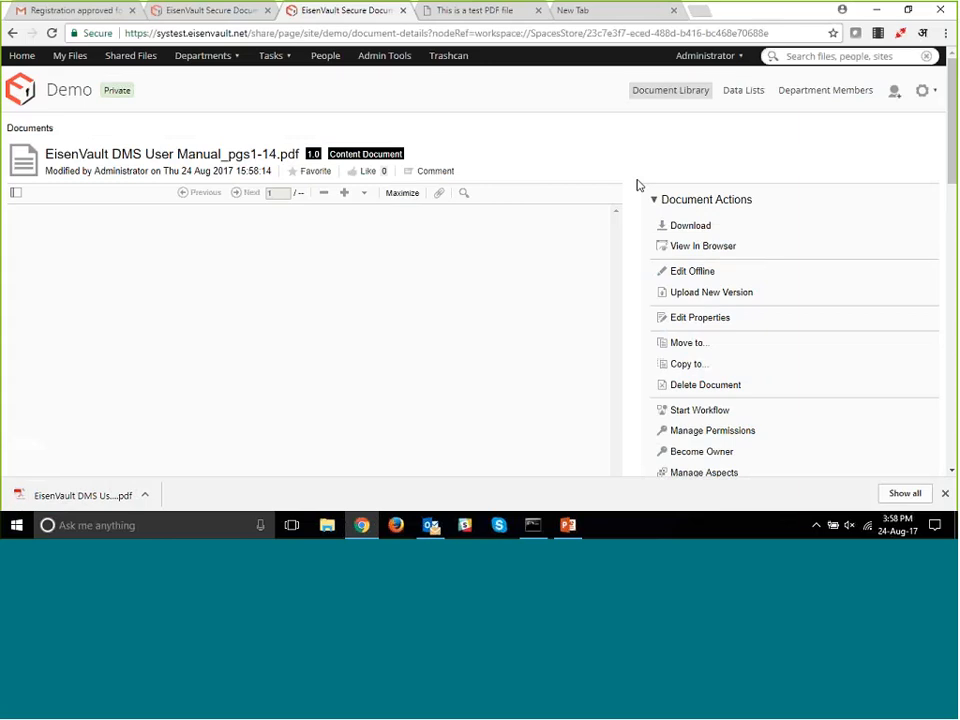
scroll(637, 183, "down", 2)
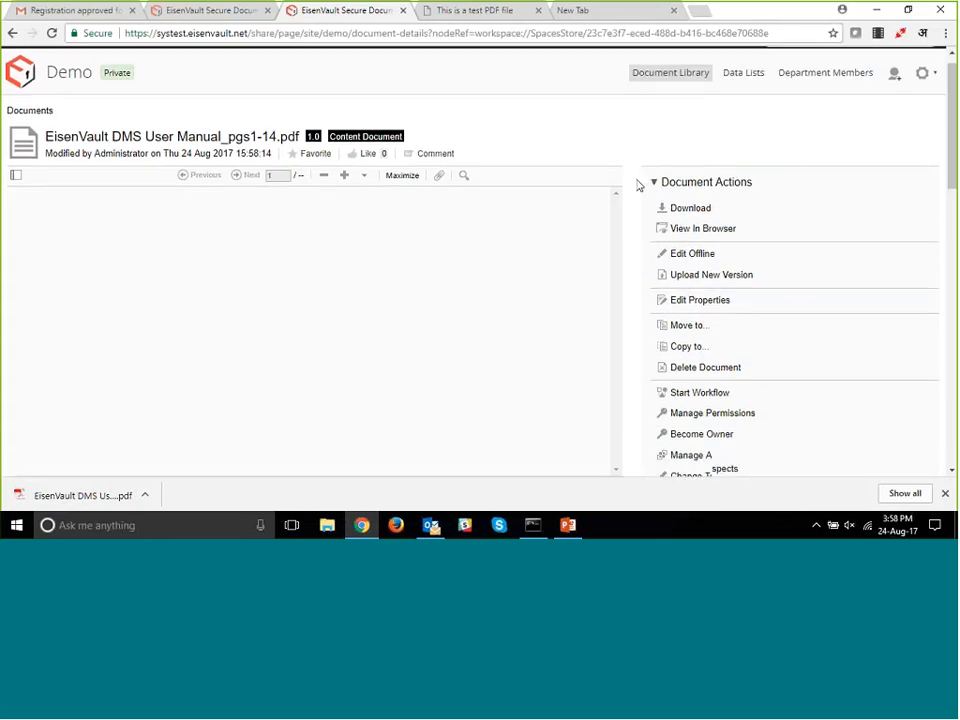
left_click(116, 499)
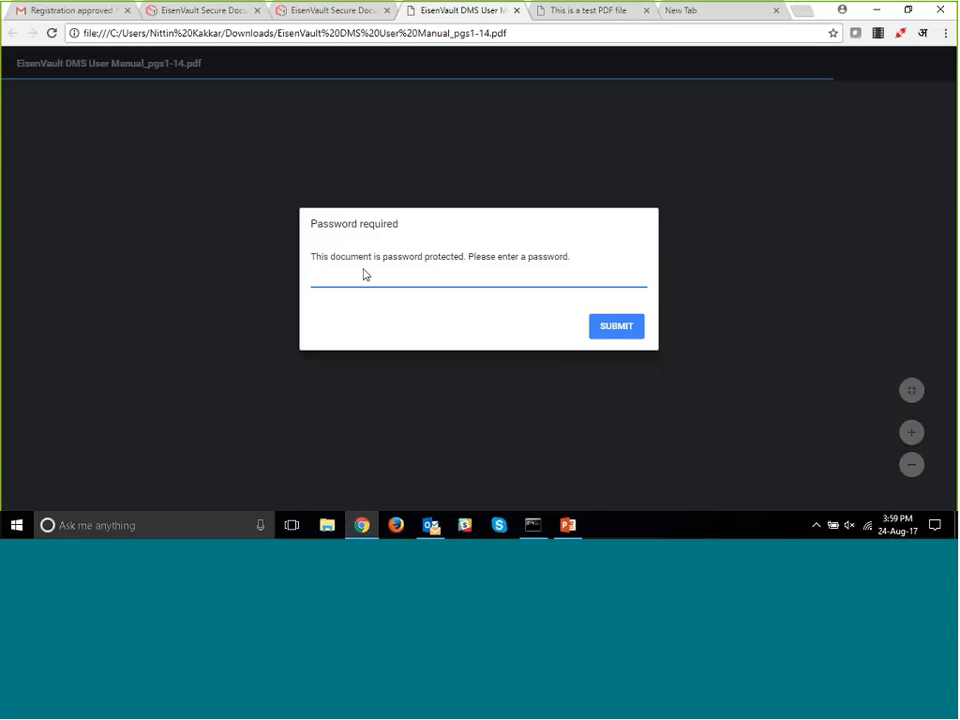
type("•••••")
key("Return")
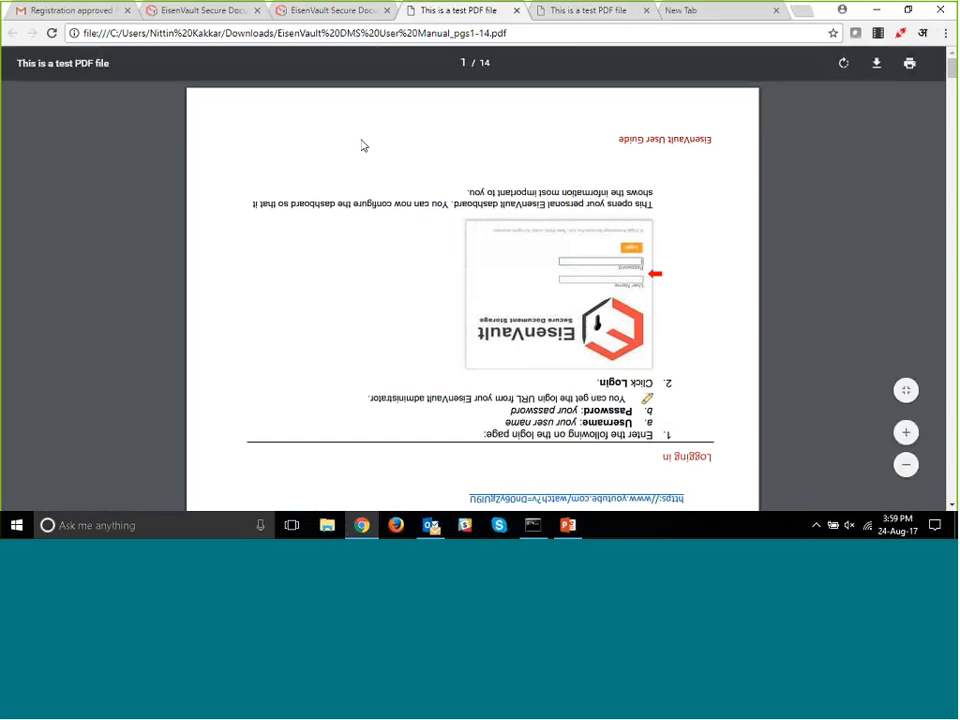
left_click(336, 12)
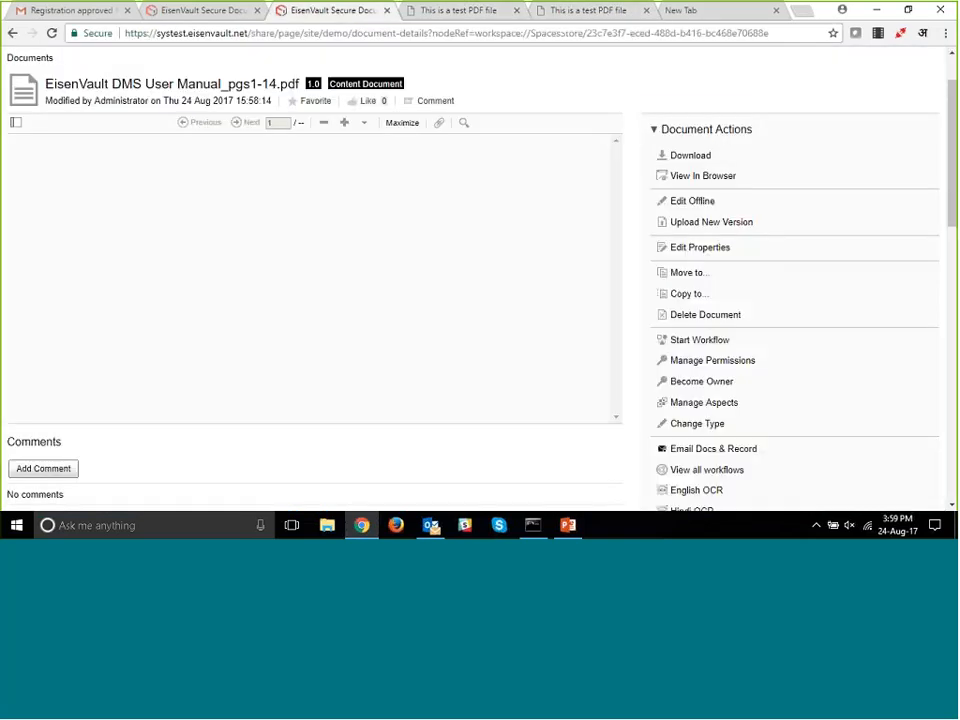
- Decrypt the pages 1-14 PDF with its owner password and browse the pages in the preview
scroll(767, 207, "down", 3)
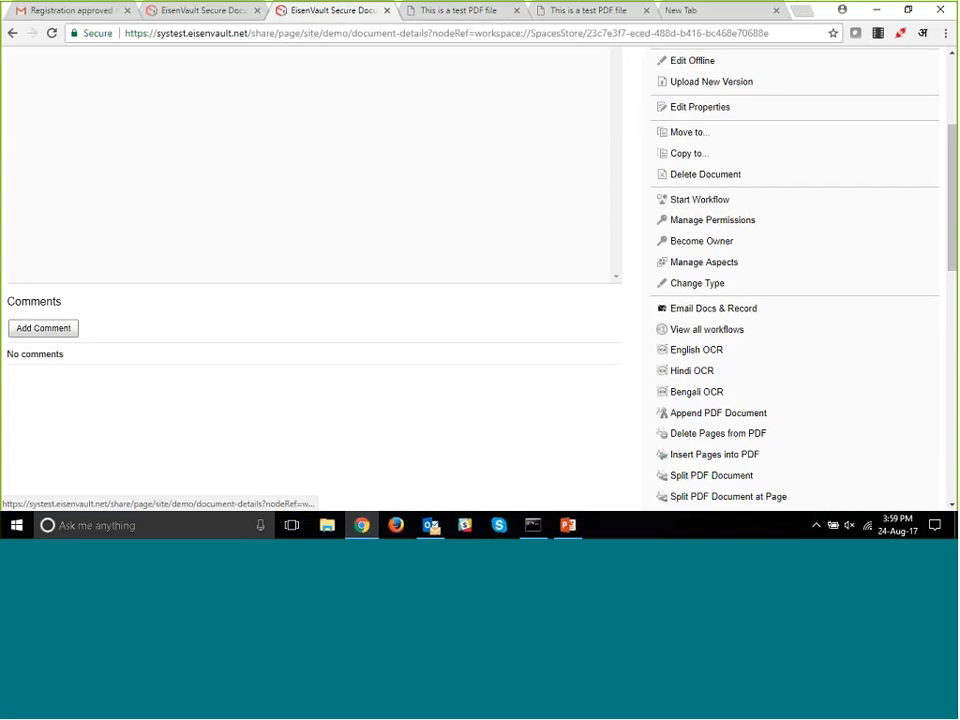
scroll(765, 306, "down", 3)
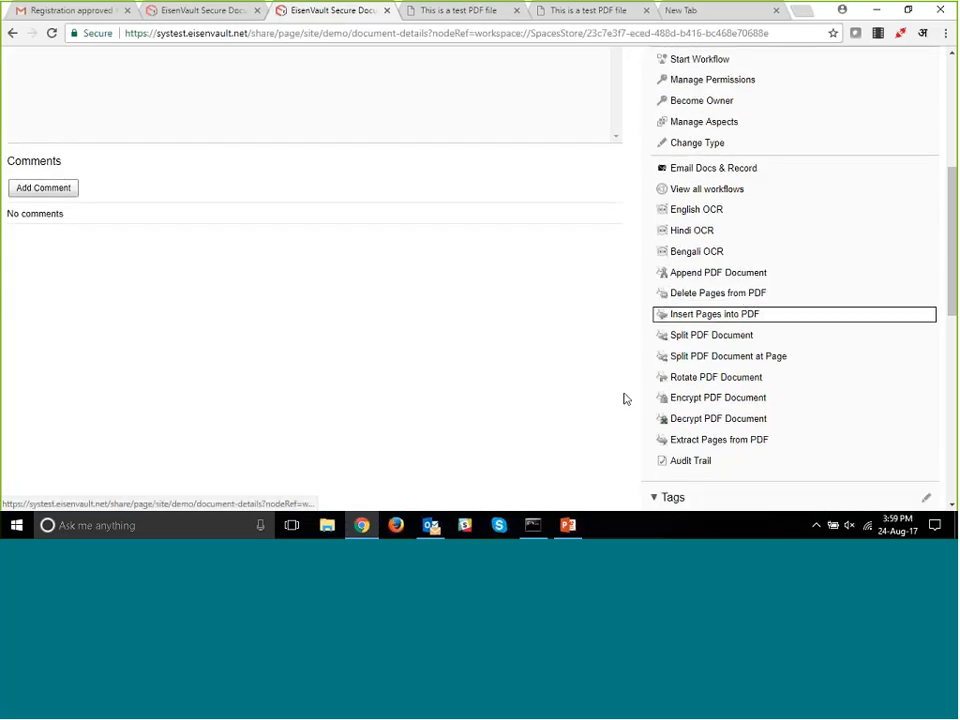
left_click(716, 421)
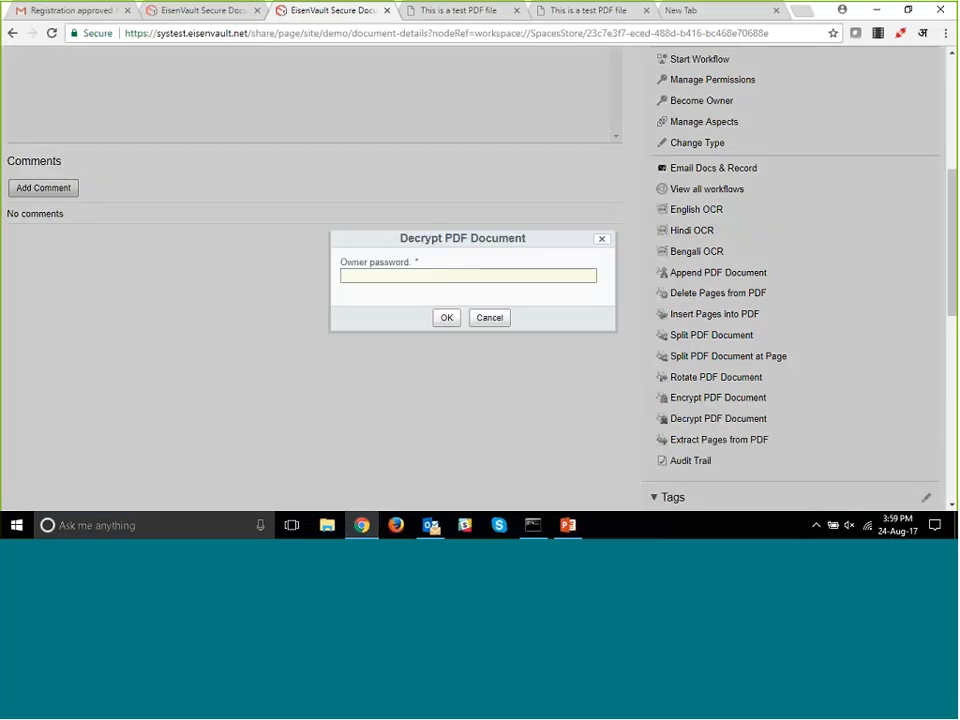
type("12345")
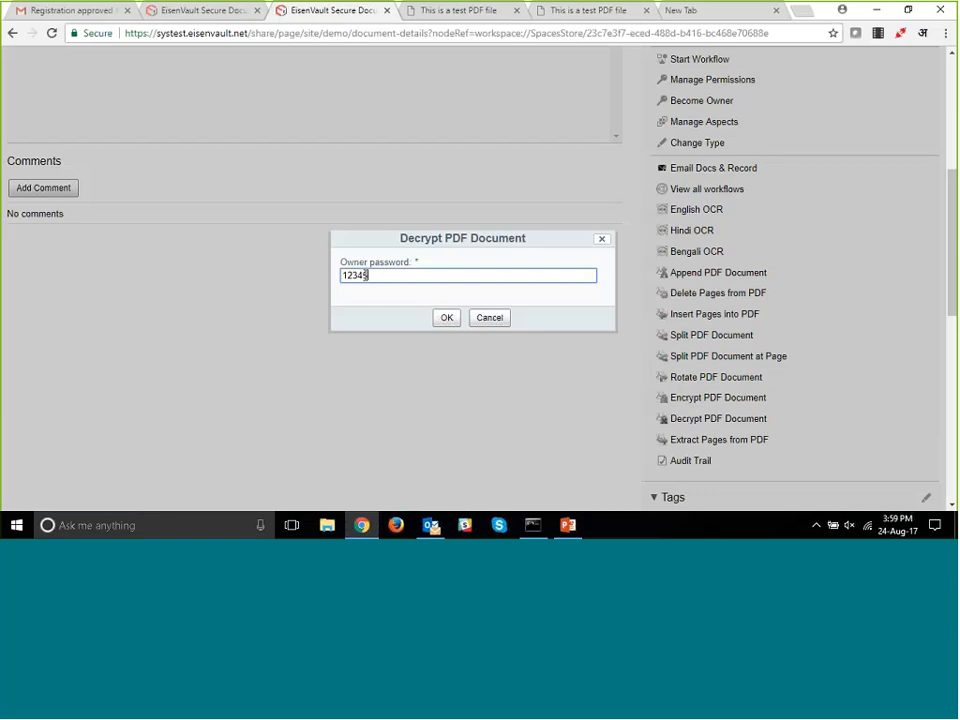
left_click(446, 317)
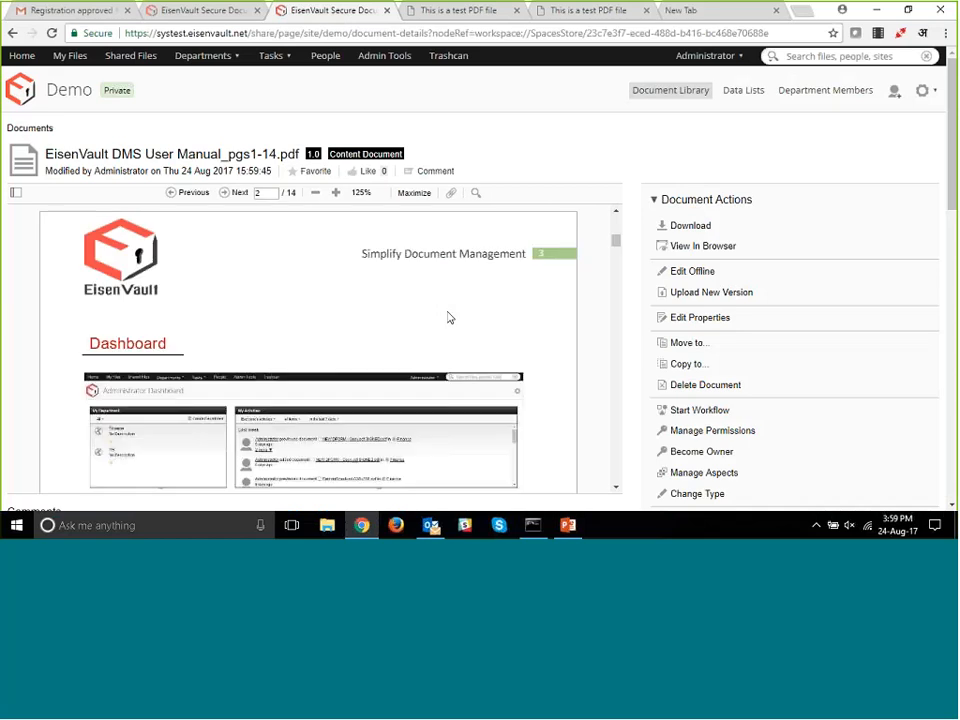
left_click_drag(616, 239, 617, 306)
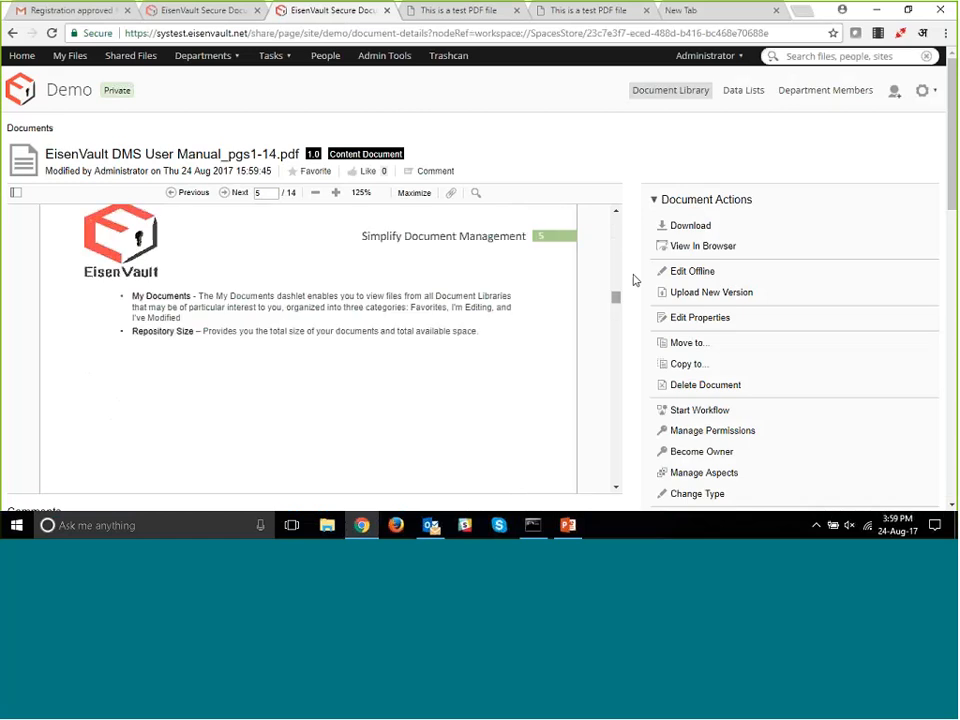
- Start Extract Pages from PDF on the pages 1-14 document with the destination name Client File
scroll(634, 279, "down", 5)
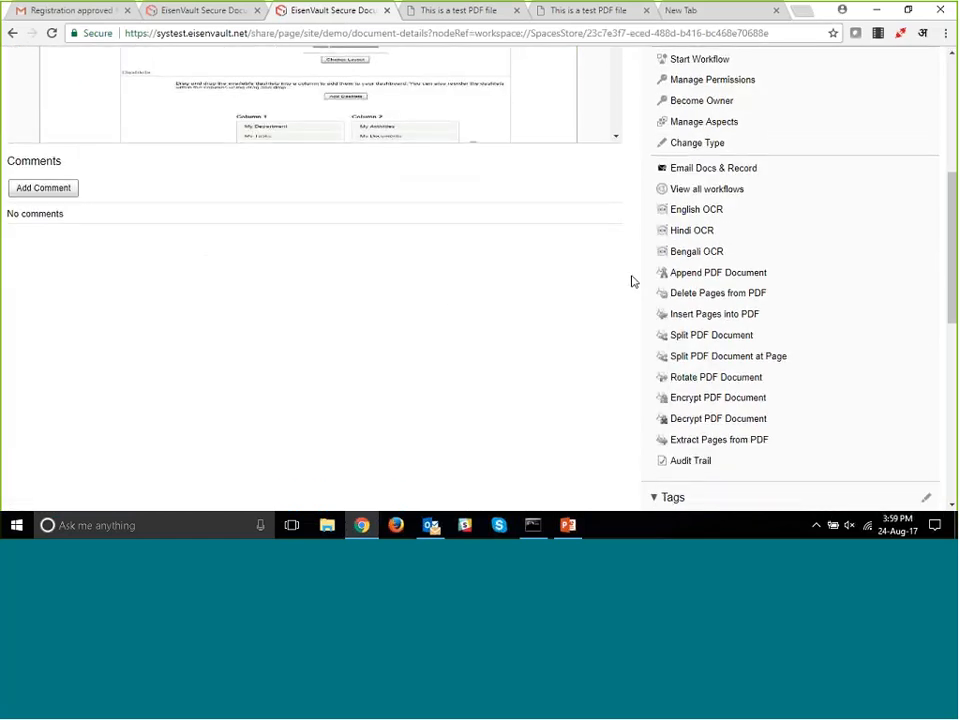
scroll(632, 281, "down", 1)
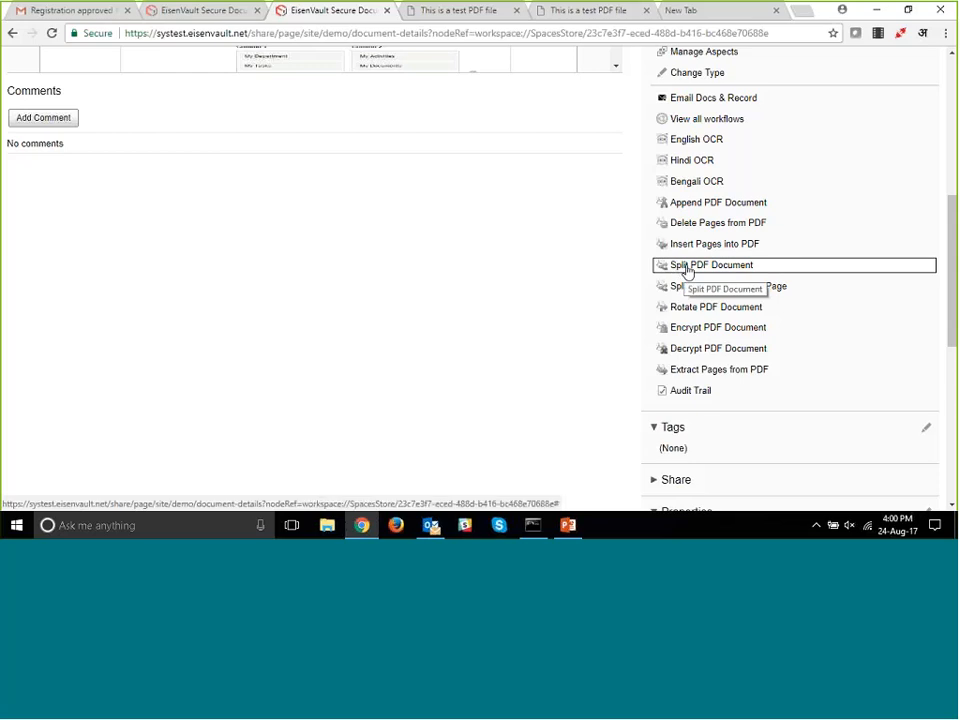
left_click(710, 372)
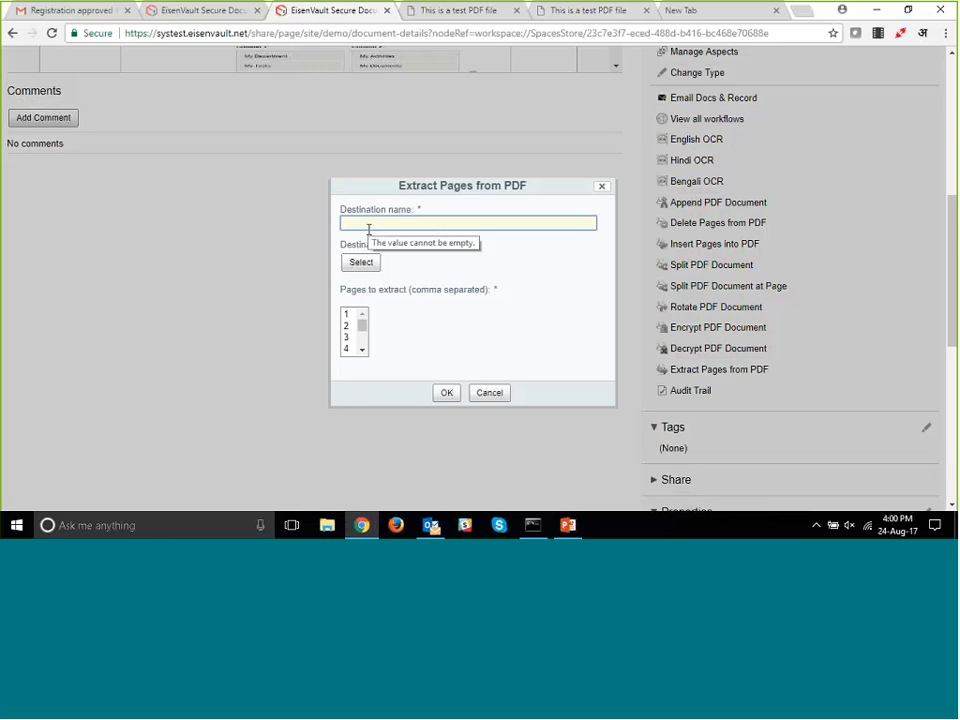
type("Clien")
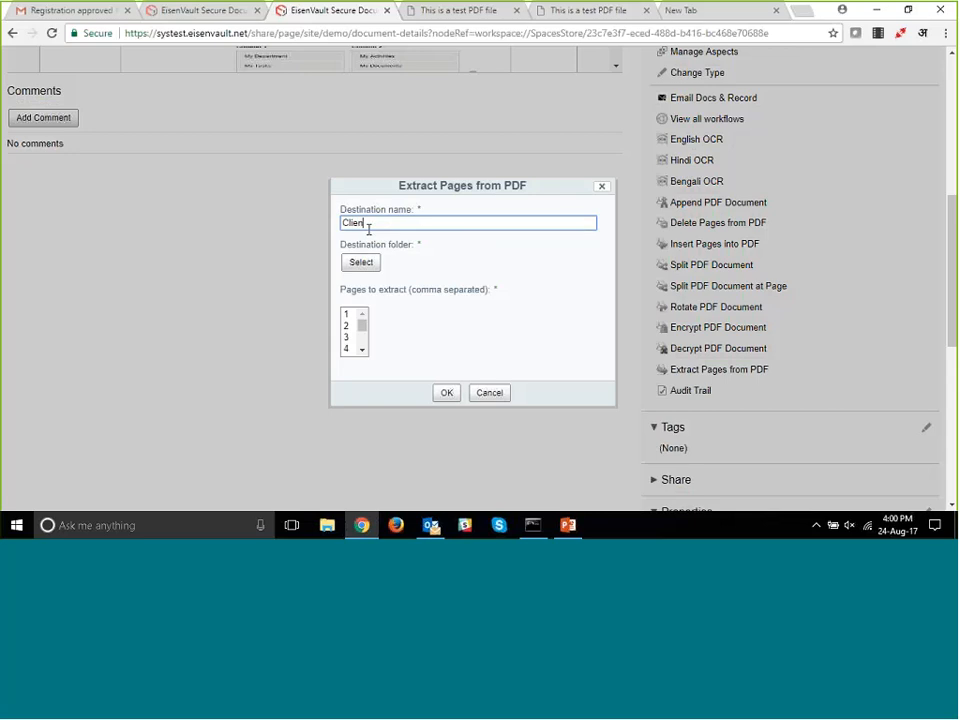
type("t File")
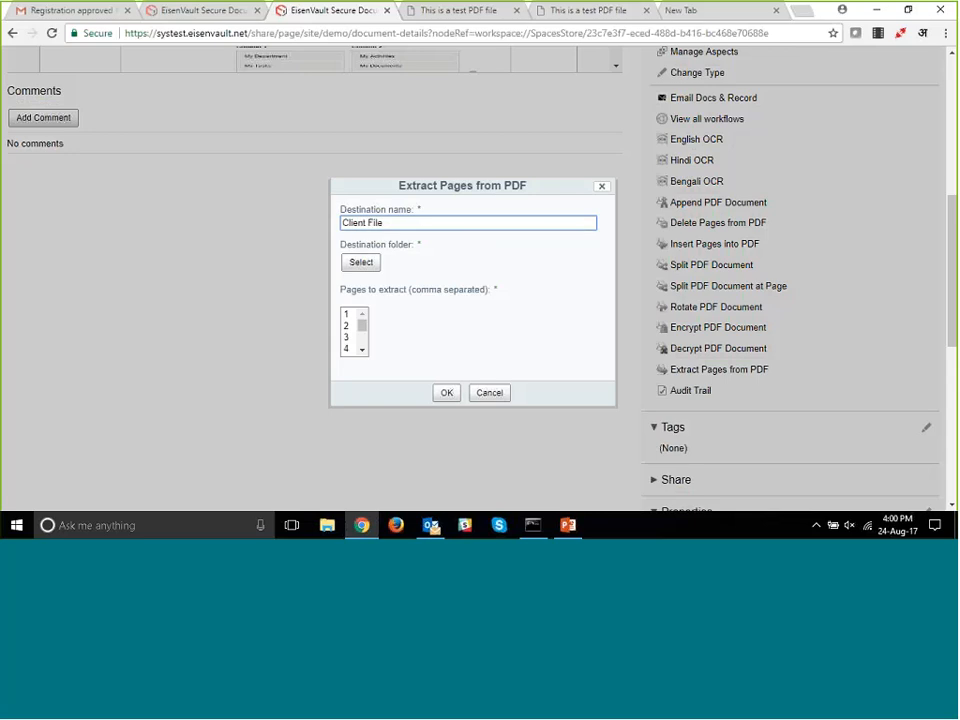
- Choose the PDF Samples folder in the Demo site's document library as the destination for the extracted pages
left_click(362, 264)
scroll(328, 268, "down", 3)
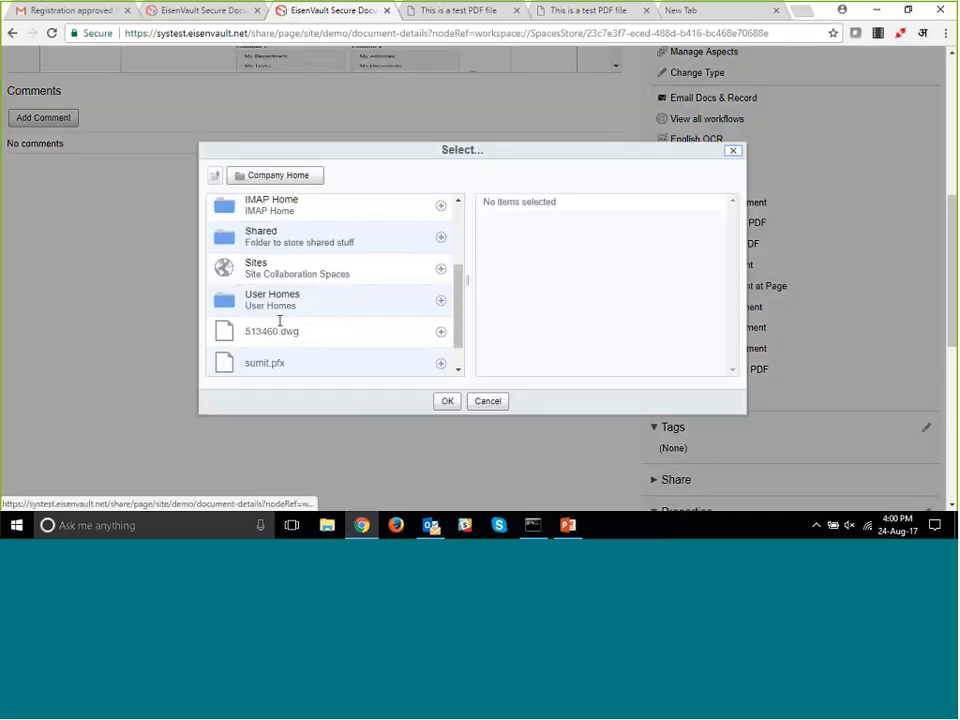
left_click(368, 256)
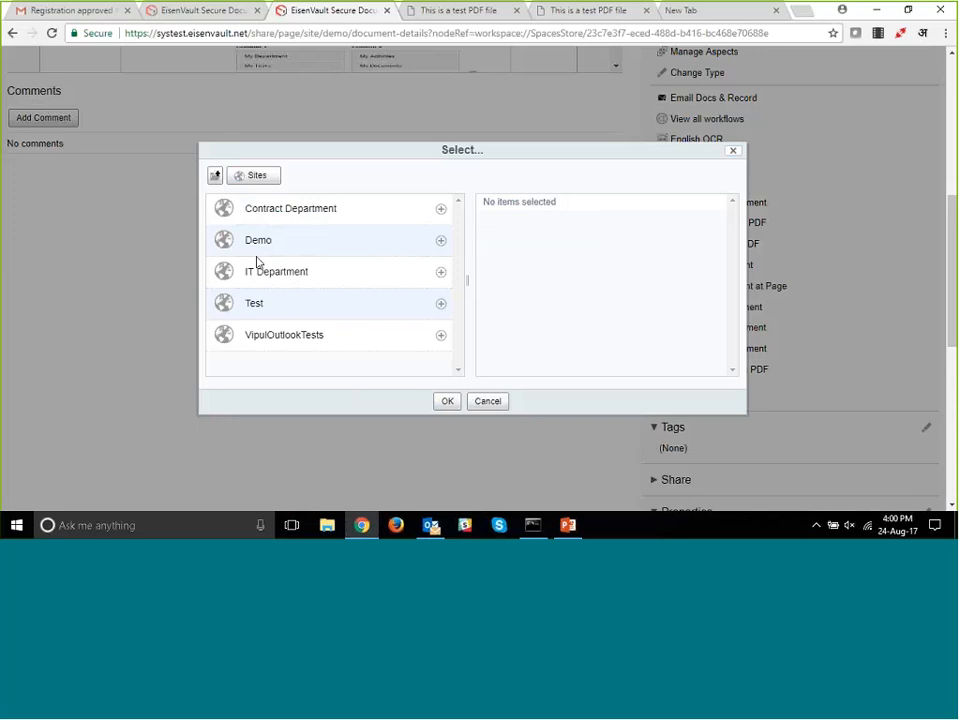
left_click(257, 244)
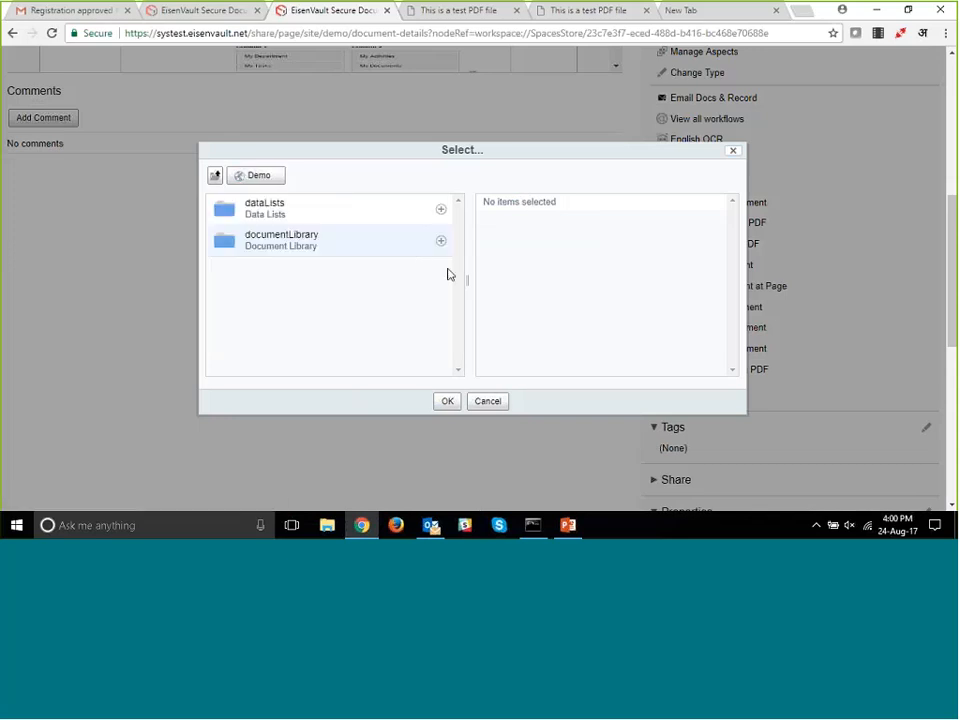
left_click(281, 240)
left_click(279, 336)
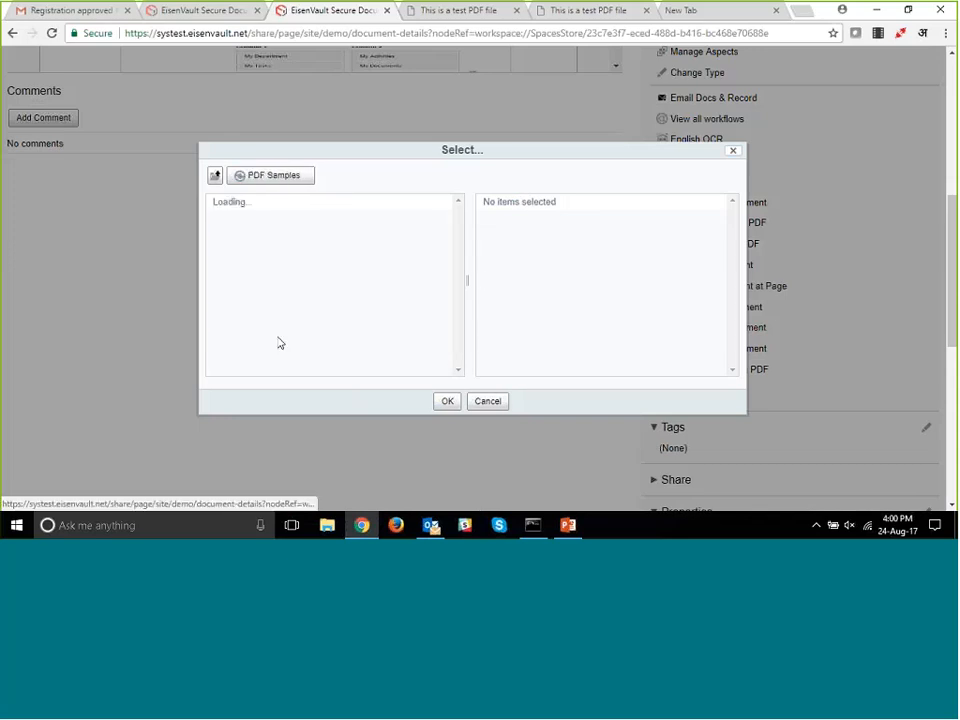
left_click(214, 175)
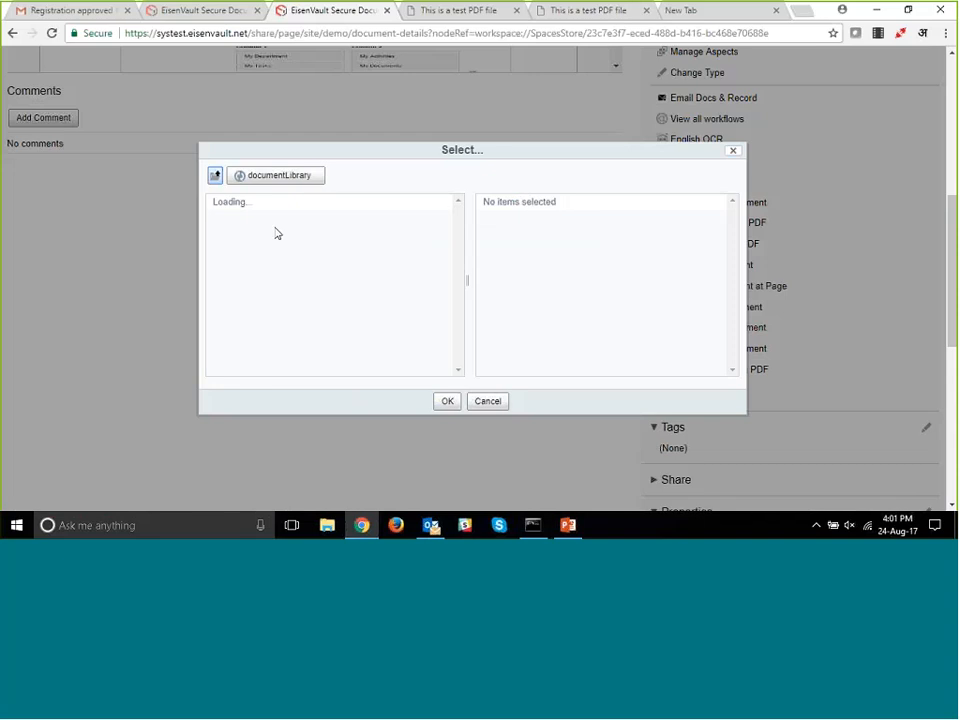
left_click(441, 352)
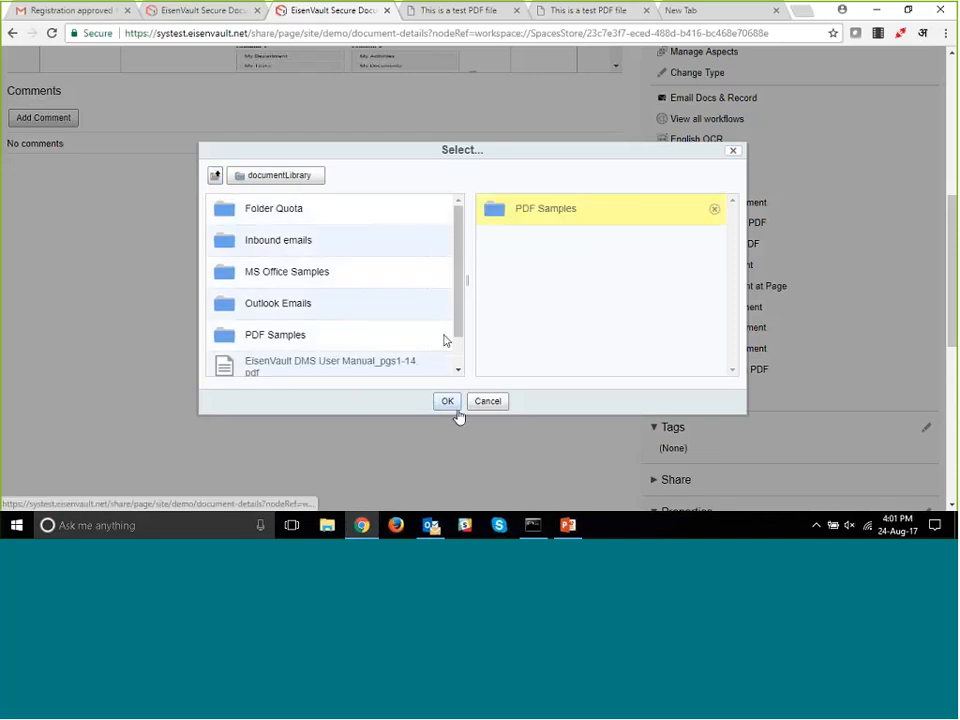
left_click(448, 402)
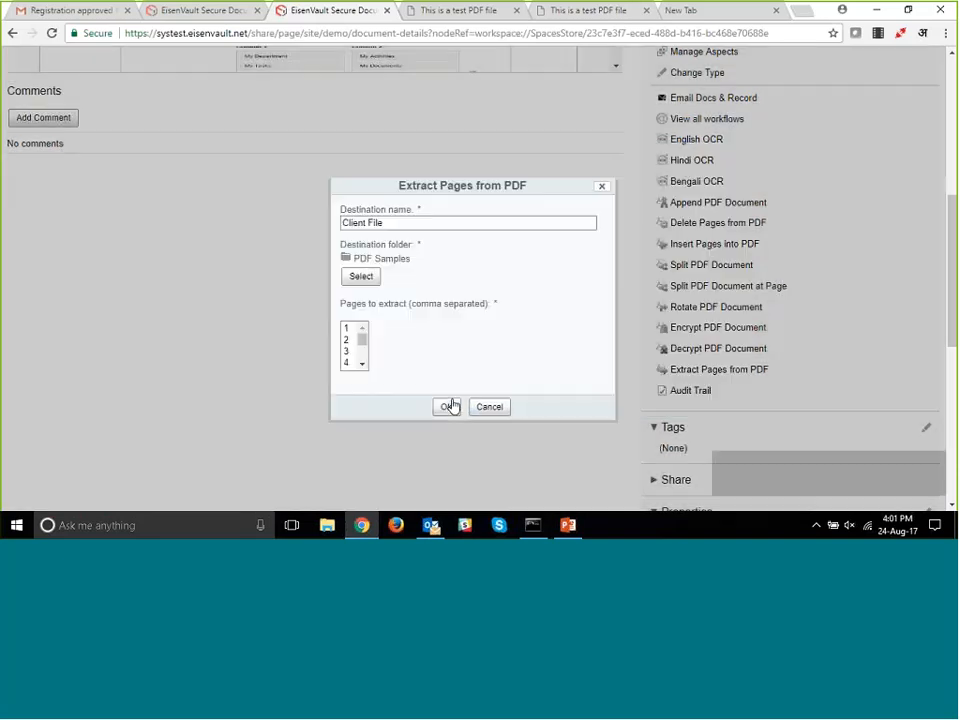
- Select pages 3, 10 and 14 as the pages to extract and run the extraction
left_click(347, 352)
scroll(360, 364, "down", 3)
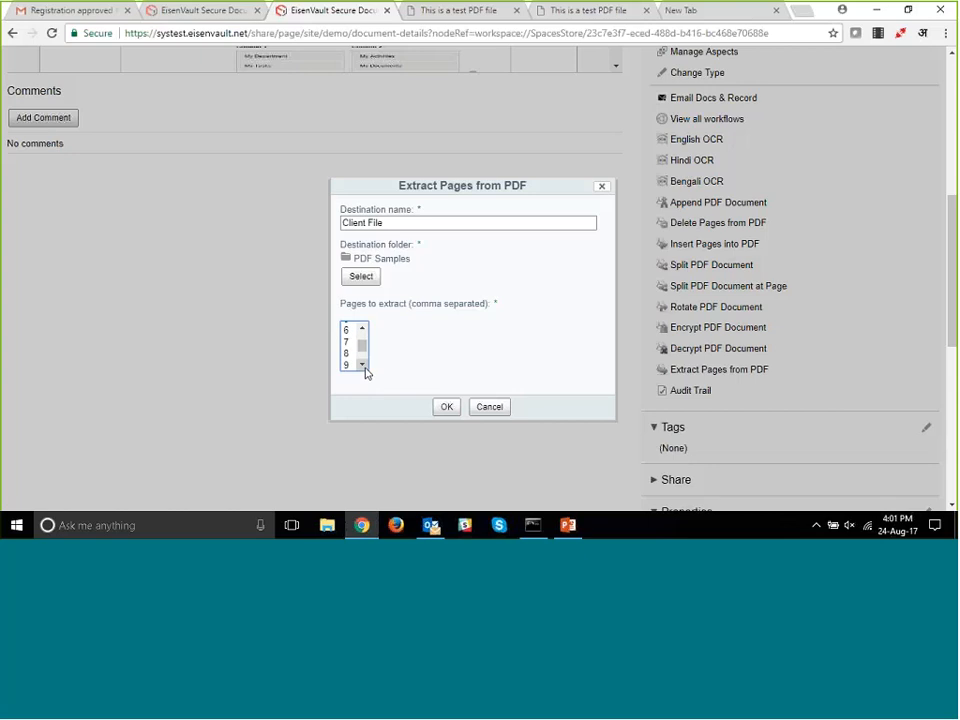
left_click(350, 350, "ctrl")
scroll(358, 372, "down", 1)
left_click(350, 363, "ctrl")
left_click(363, 330)
left_click(363, 330)
left_click(363, 331)
left_click(347, 349, "ctrl")
left_click_drag(363, 340, 364, 363)
left_click(446, 408)
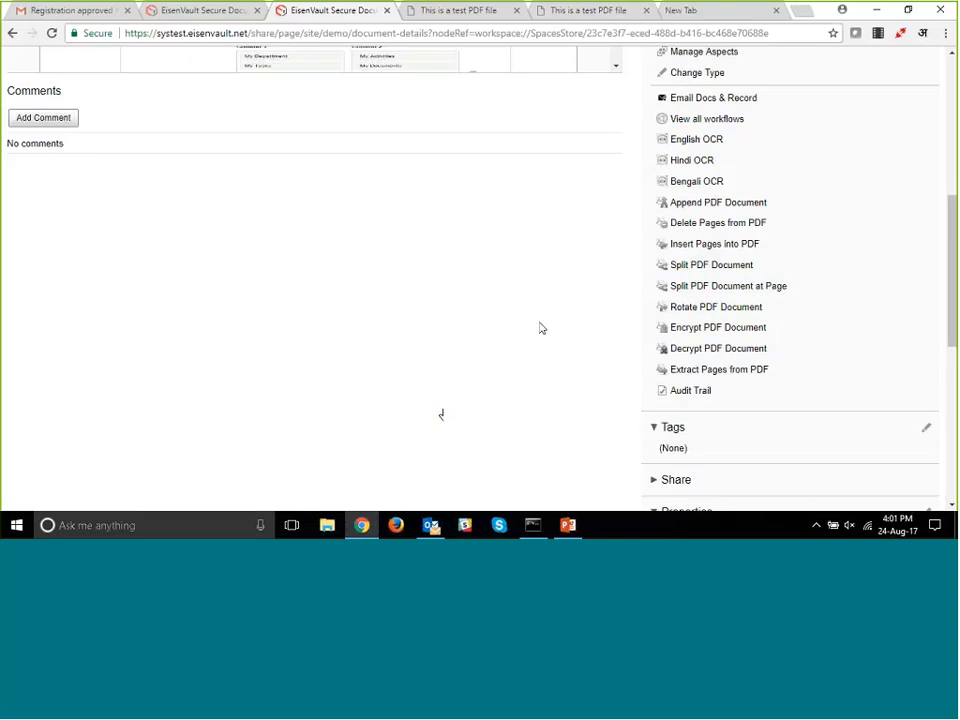
- Open Client File.pdf from the PDF Samples folder of the Demo document library and examine its pages and available actions
scroll(540, 328, "up", 5)
scroll(540, 328, "up", 4)
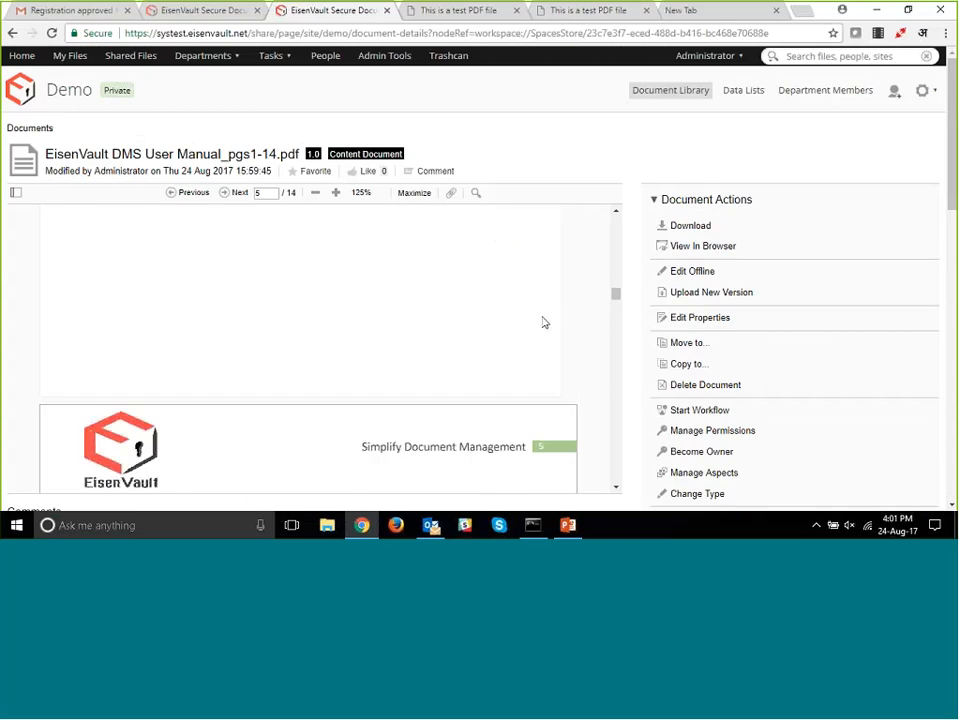
left_click(655, 95)
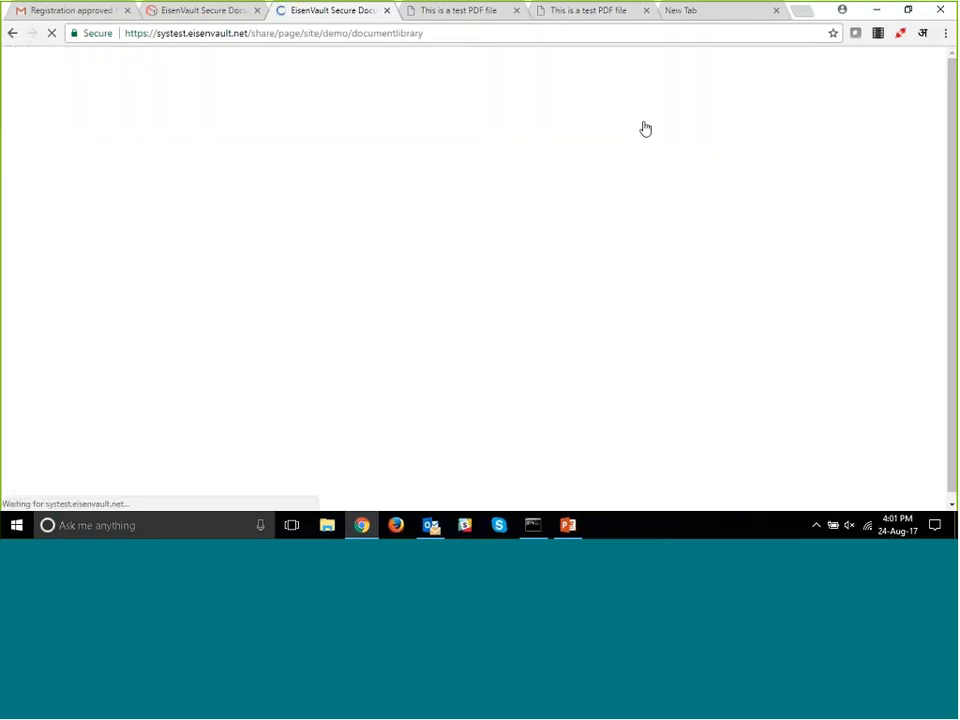
scroll(486, 274, "down", 3)
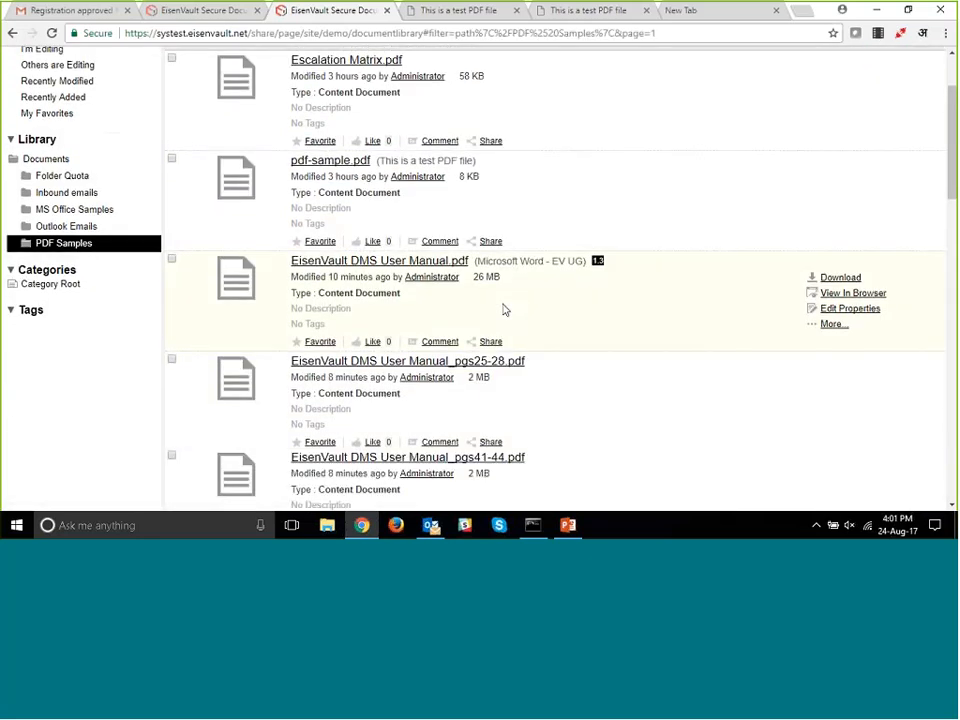
scroll(505, 310, "down", 6)
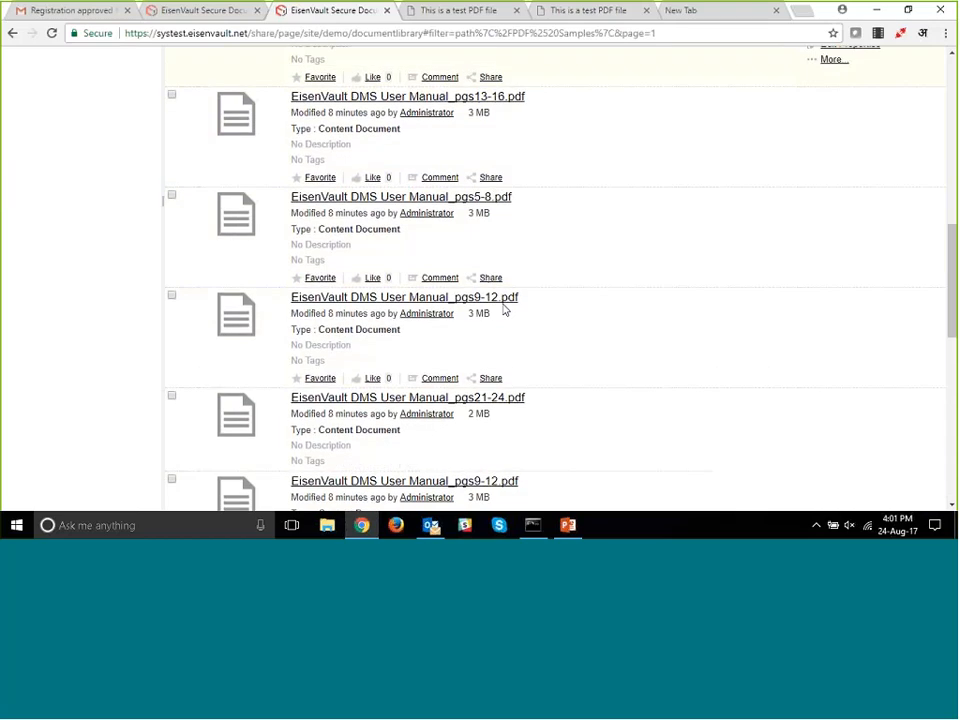
scroll(505, 310, "down", 8)
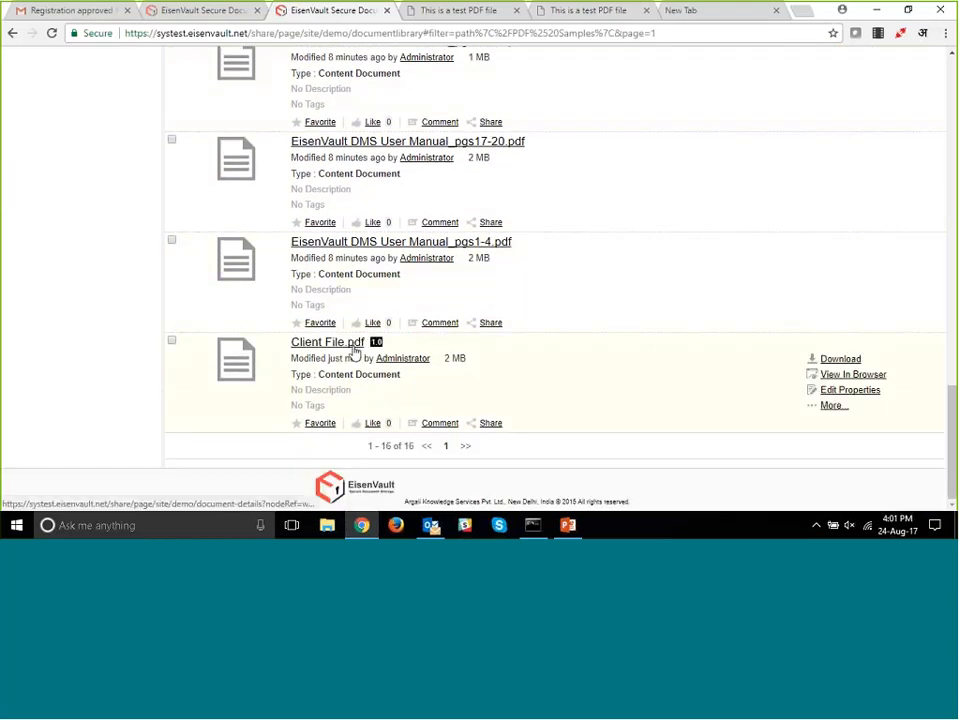
left_click(353, 347)
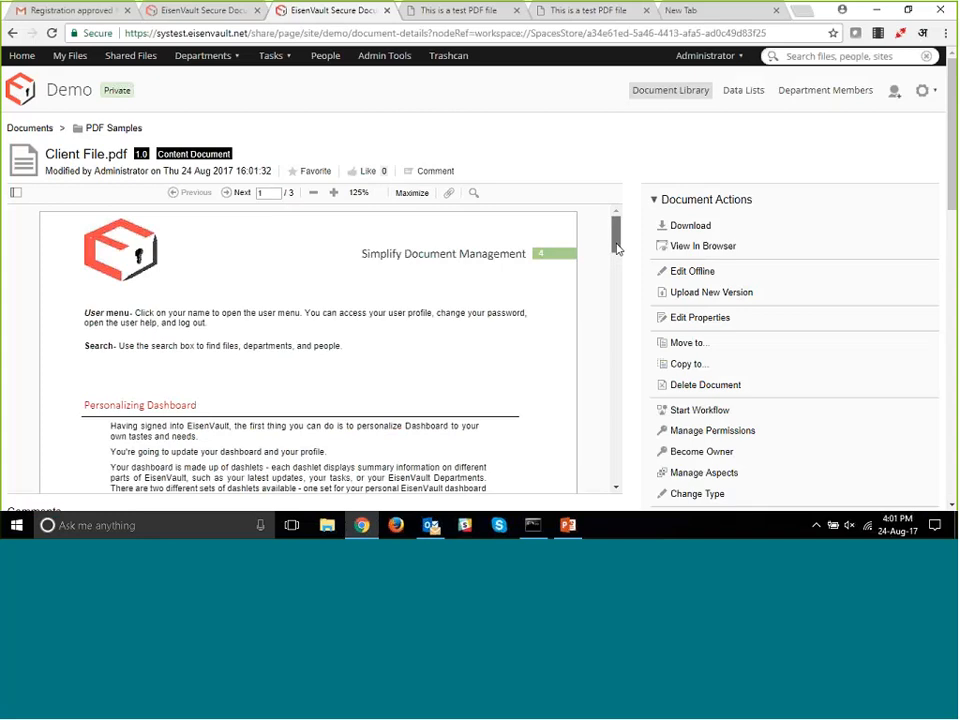
mouse_move(616, 241)
left_mouse_down()
mouse_move(620, 480)
mouse_move(618, 222)
left_mouse_up()
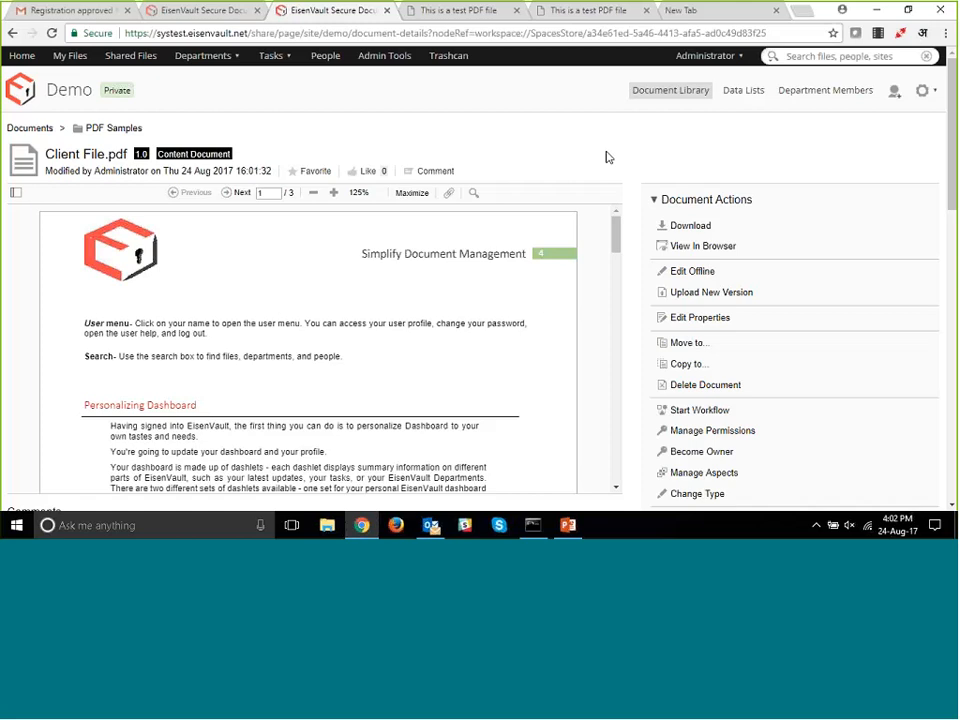
scroll(636, 242, "down", 5)
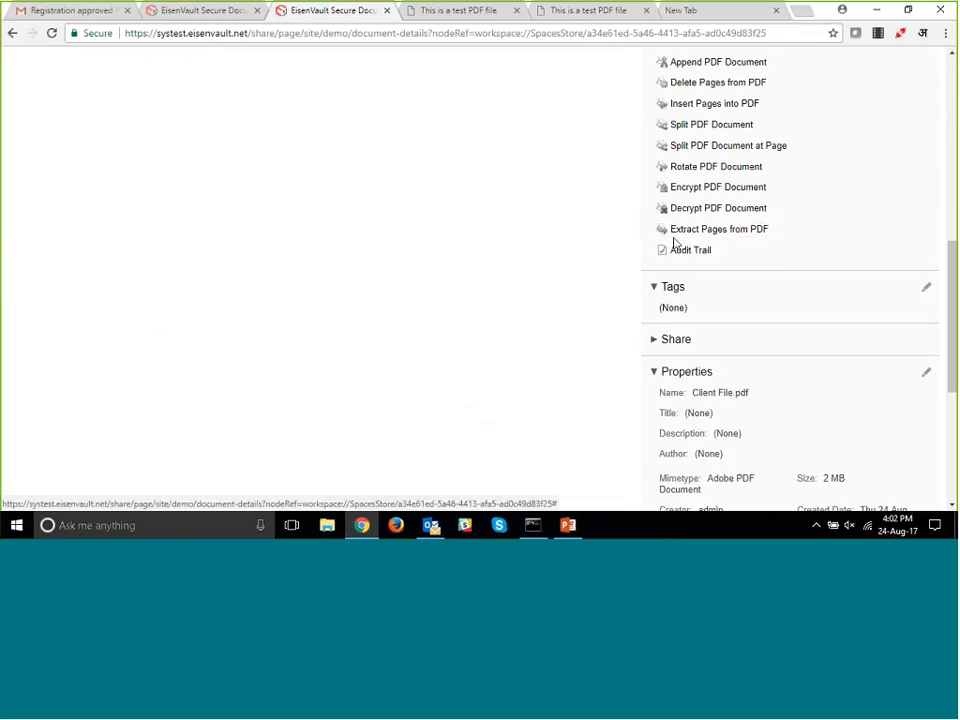
- Examine the document actions available for Client File.pdf, from the PDF tools up to Email Docs & Record
scroll(677, 243, "up", 1)
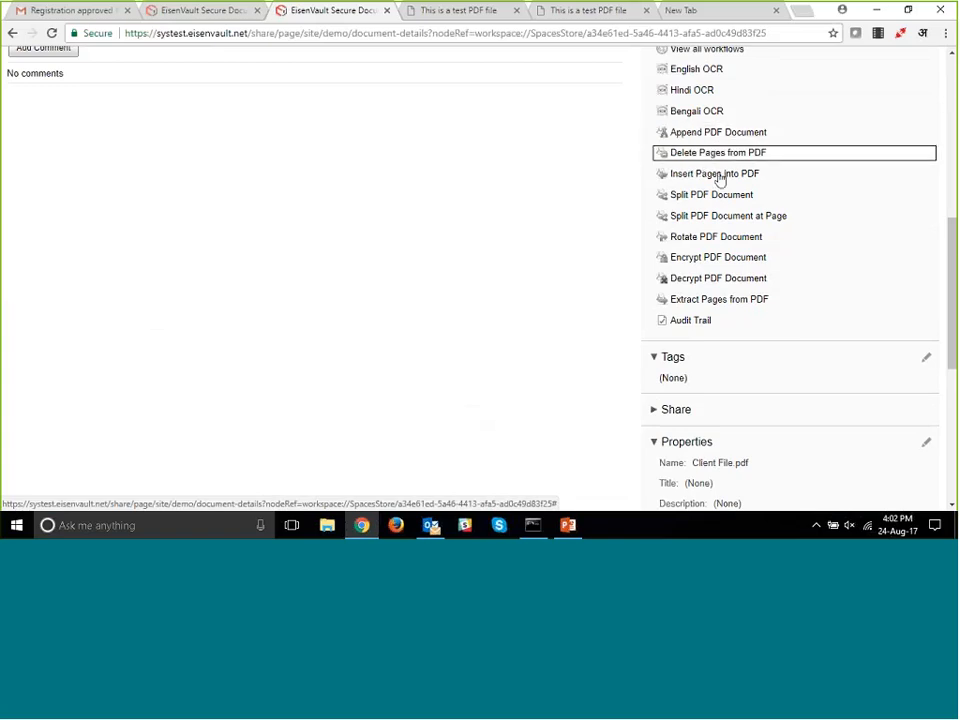
scroll(726, 294, "up", 1)
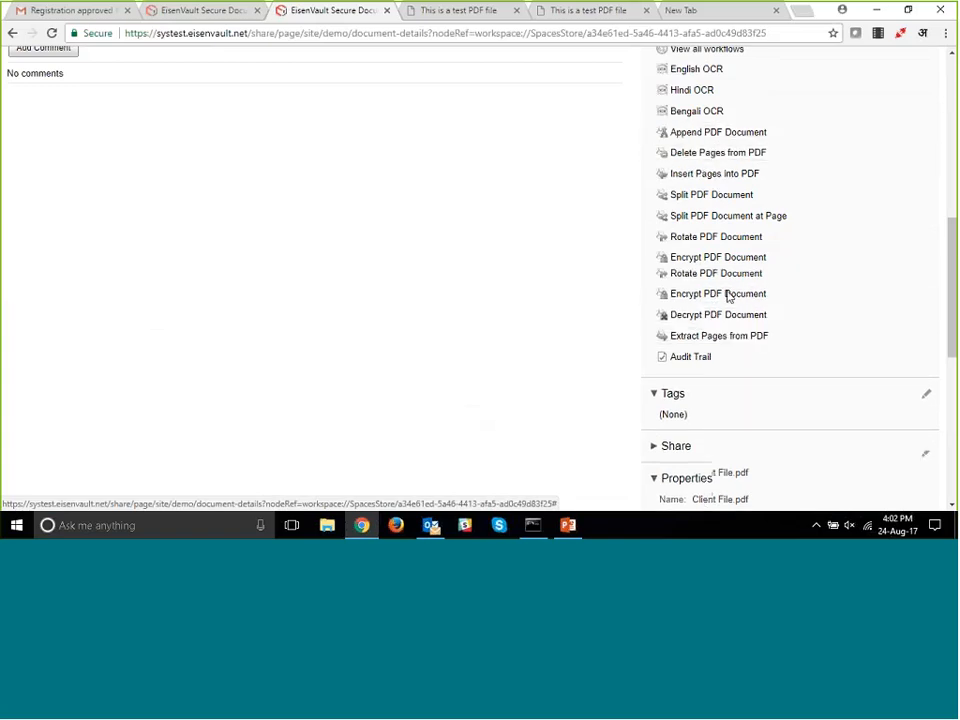
scroll(732, 300, "up", 2)
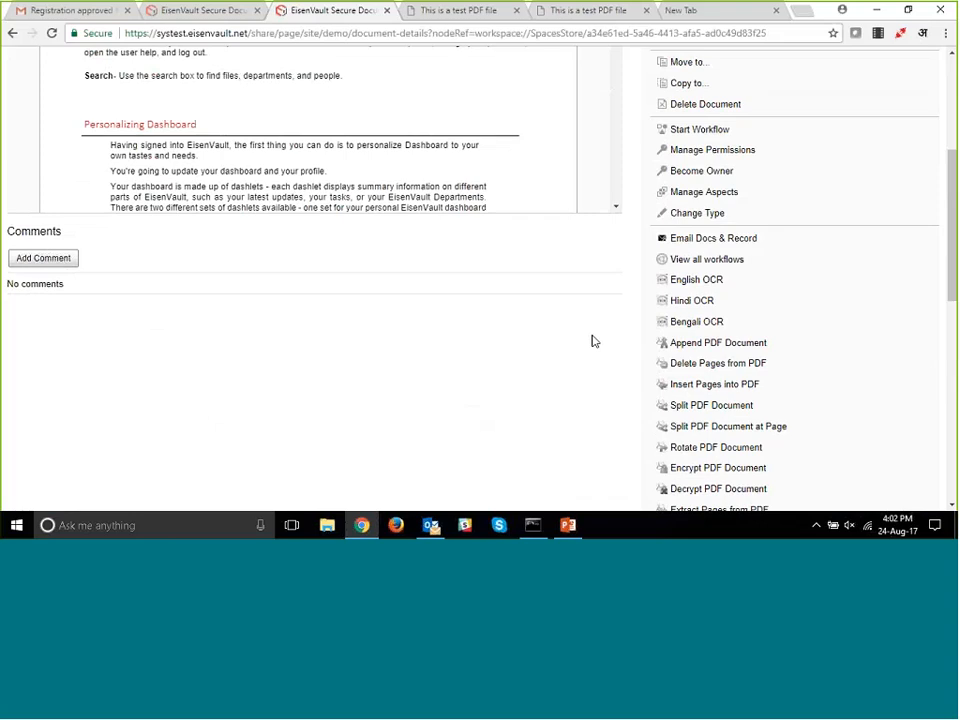
scroll(593, 340, "up", 1)
scroll(594, 339, "up", 2)
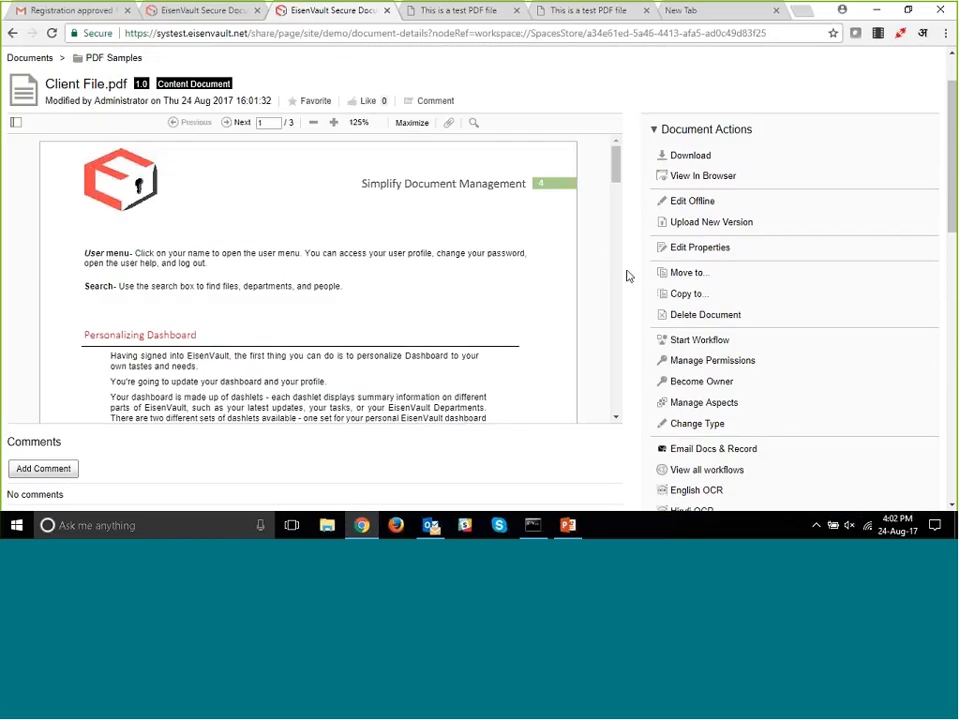
scroll(628, 275, "down", 1)
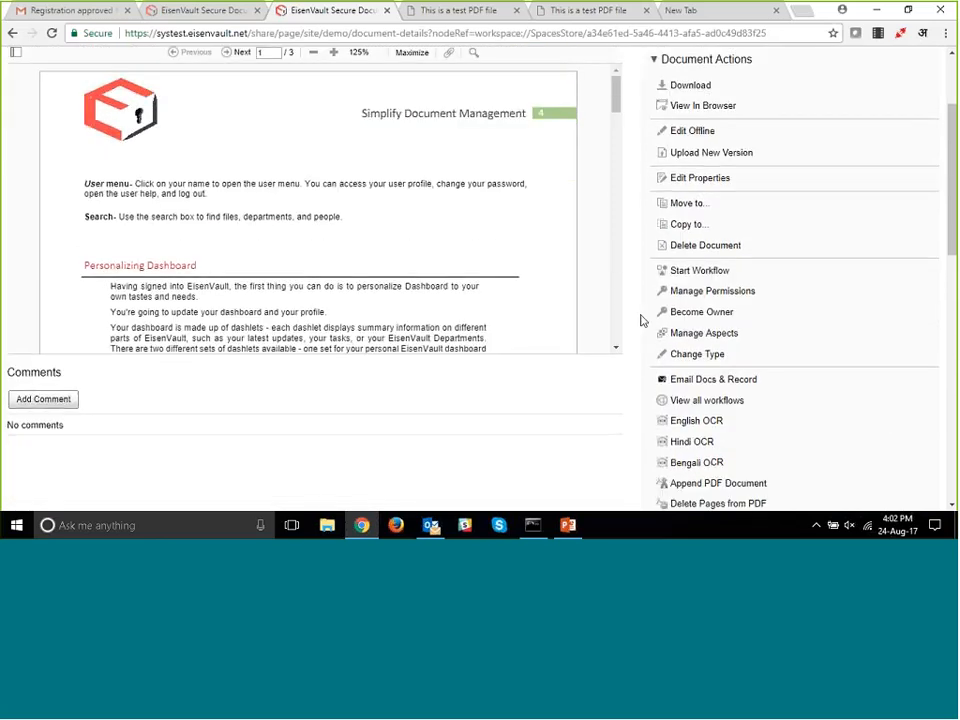
scroll(641, 319, "up", 2)
scroll(640, 318, "down", 2)
scroll(639, 317, "up", 1)
scroll(700, 368, "down", 1)
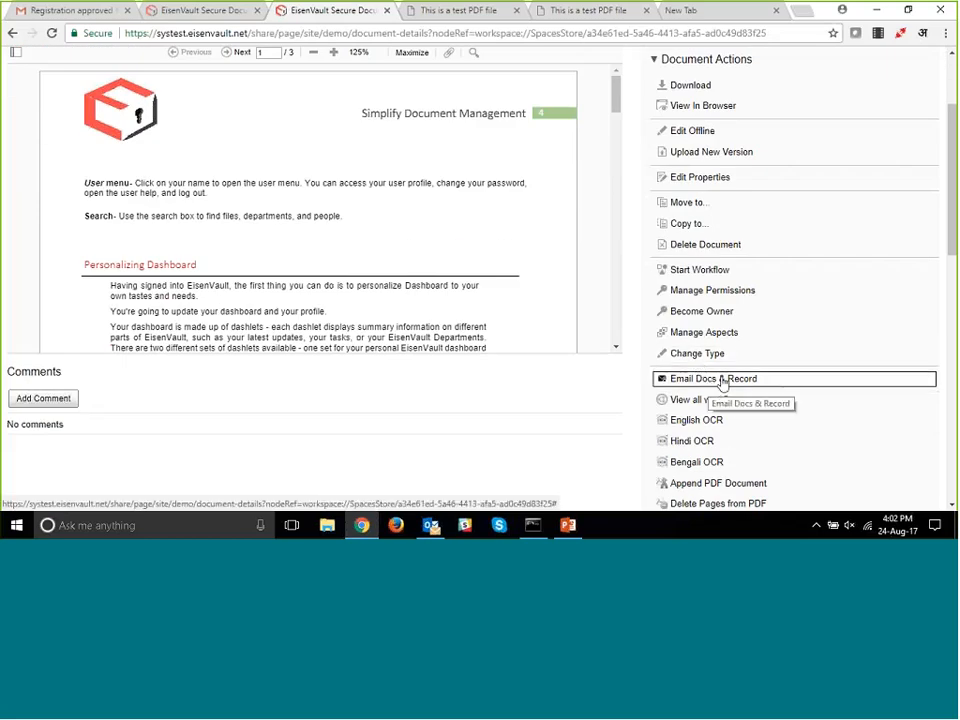
- Start Email Docs & Record for Client File.pdf and enter the recipient's e-mail address, leaving BCC empty
left_click(722, 381)
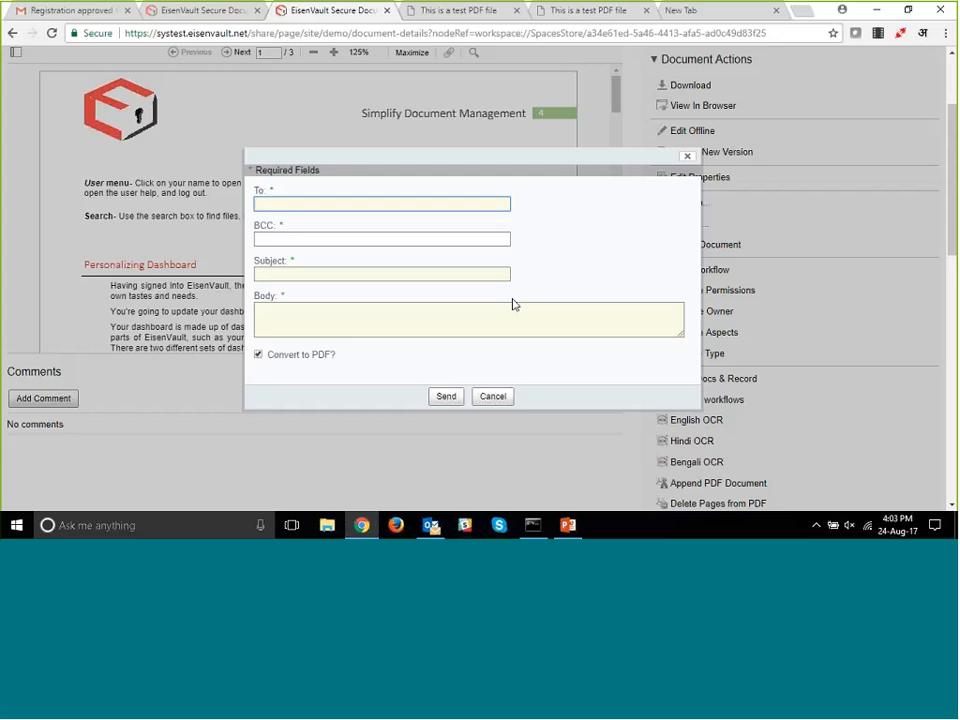
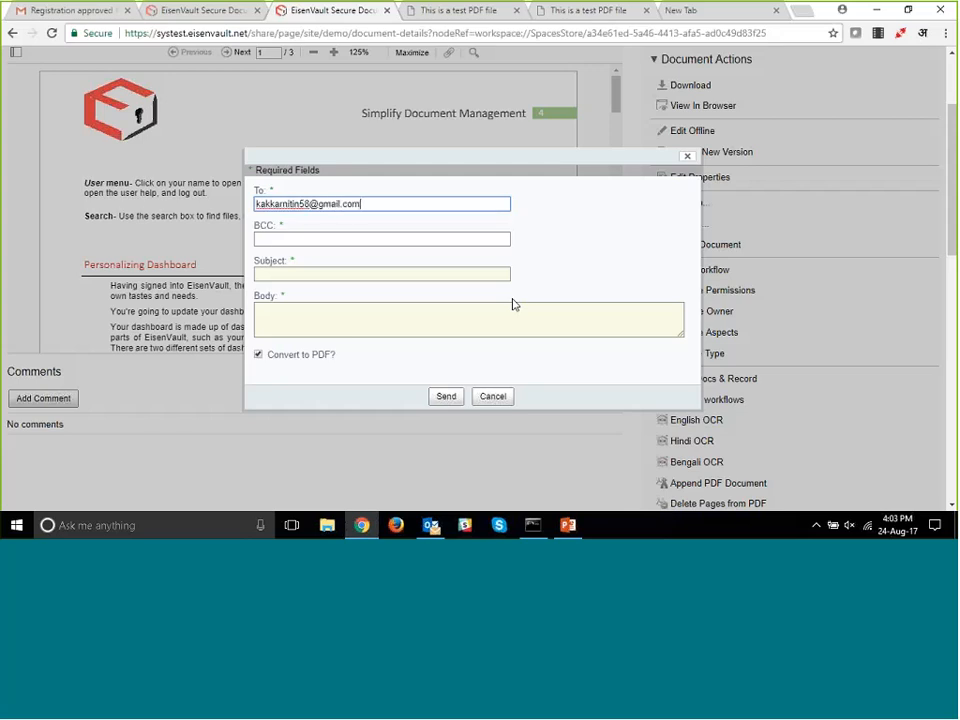
key("Tab")
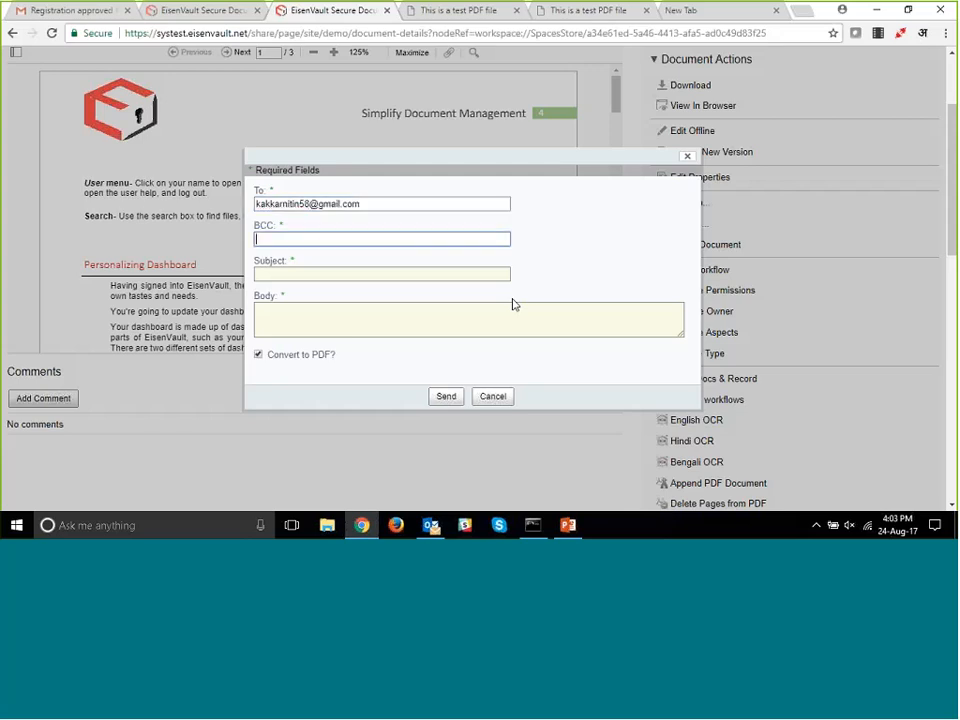
key("Tab")
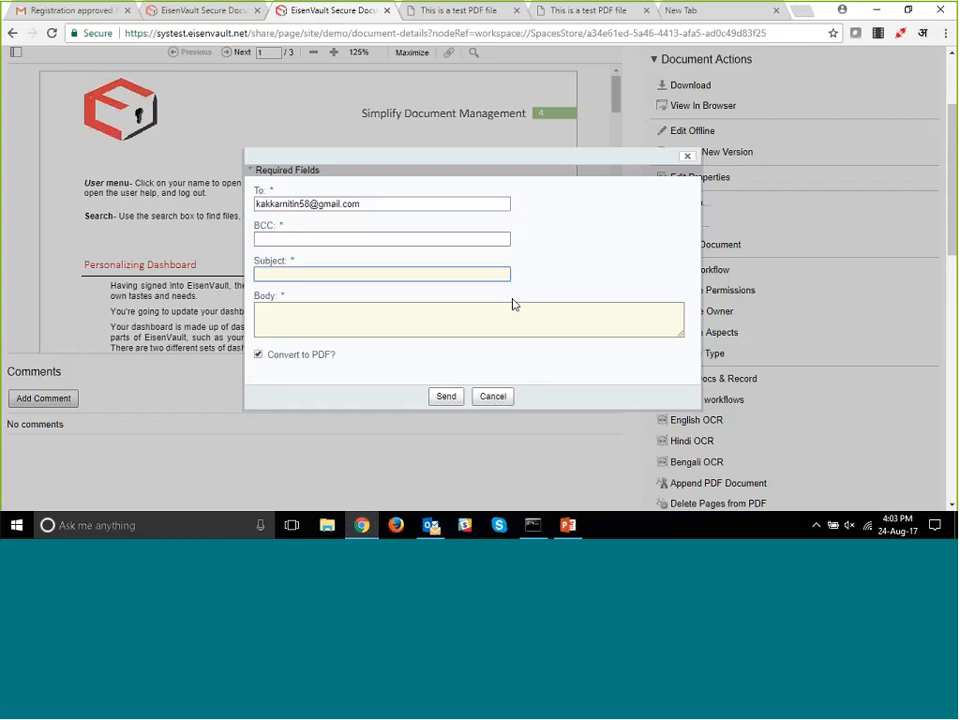
- Give the e-mail the subject "Hello" and the body "Please find the file attached"
type("h")
key("BackSpace")
type("Hello")
key("Tab")
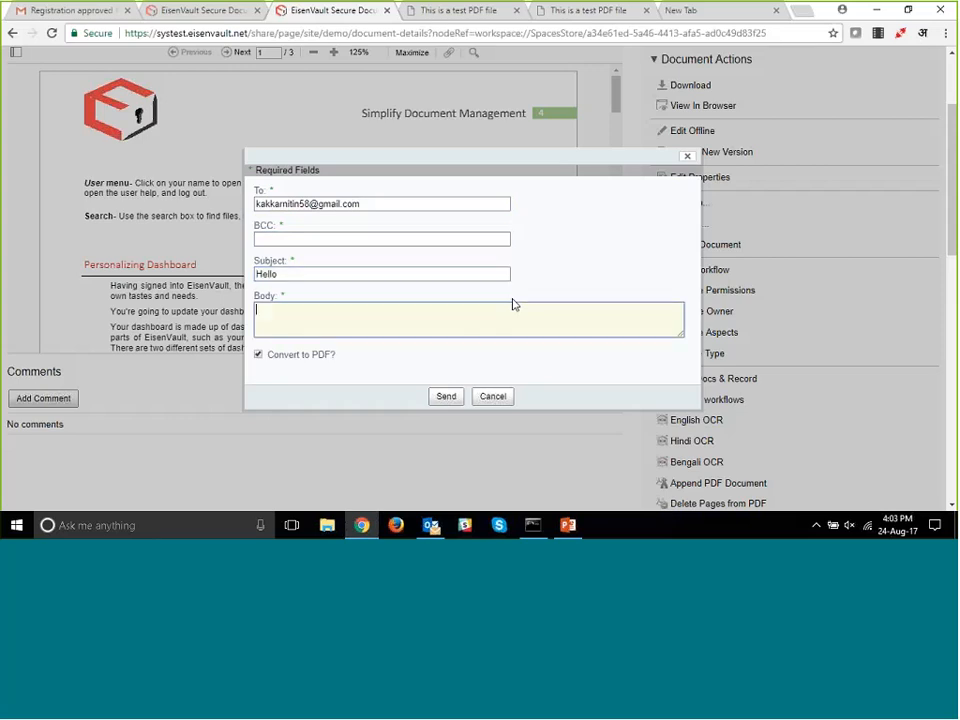
type("Pleas")
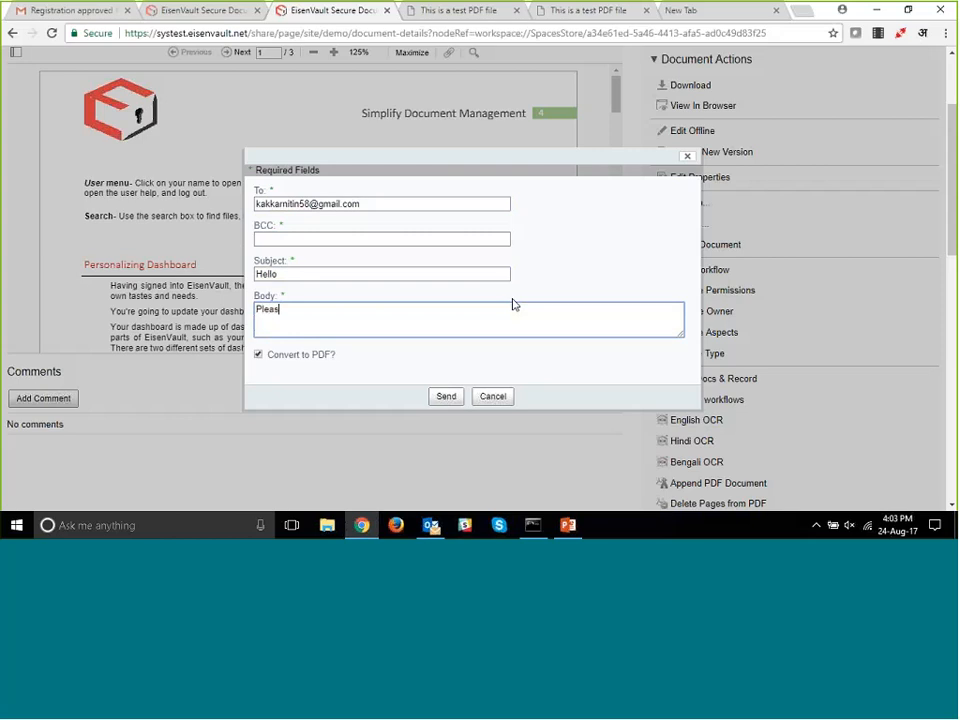
type("e find the file attached")
- Turn off the Convert to PDF option and send the e-mail
left_click(319, 355)
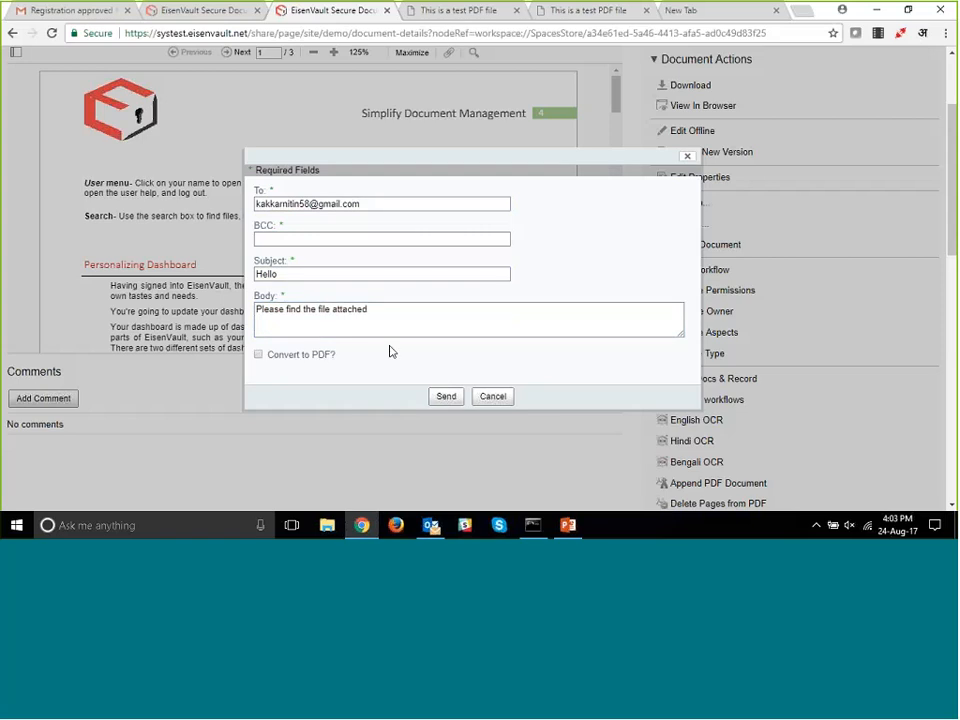
left_click(446, 398)
scroll(448, 430, "up", 1)
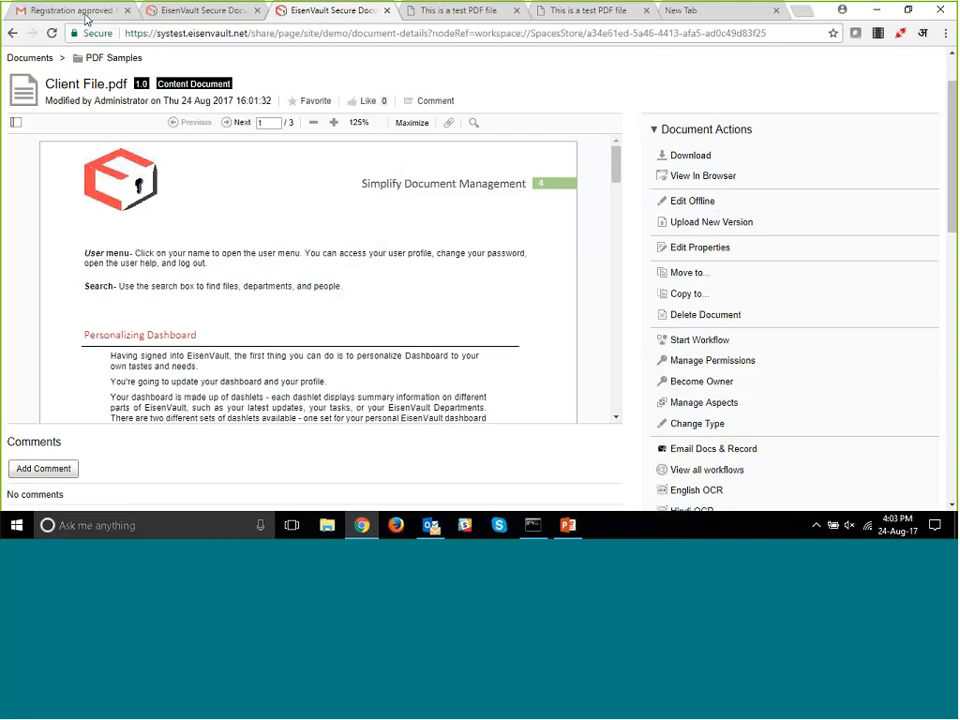
- Switch to Gmail and open the received "Hello" message in the inbox, checking its recipient details
left_click(85, 14)
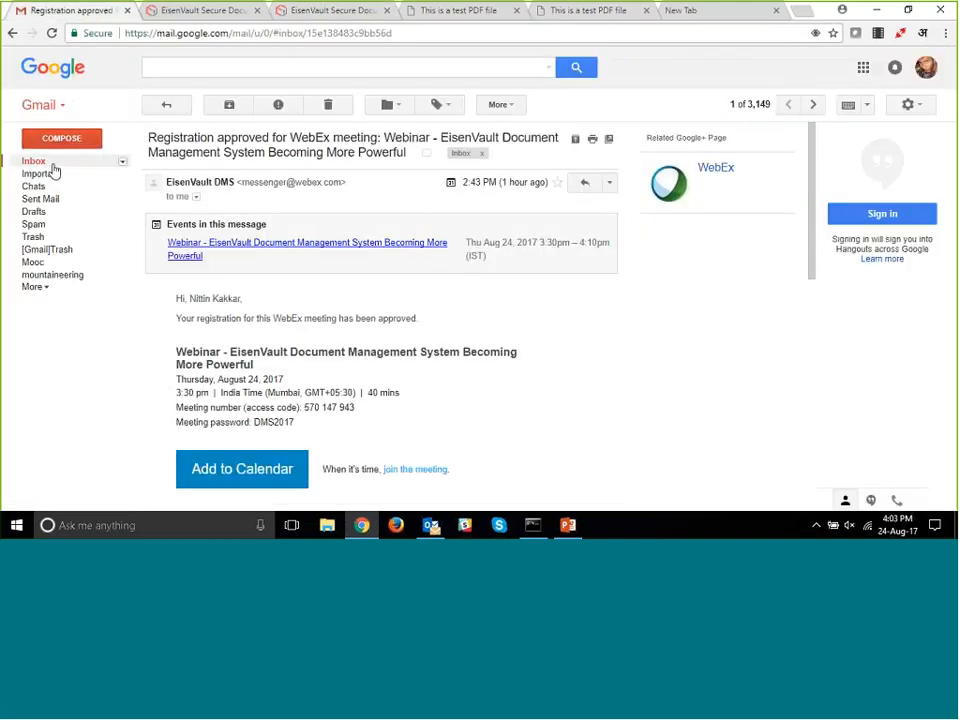
left_click(54, 164)
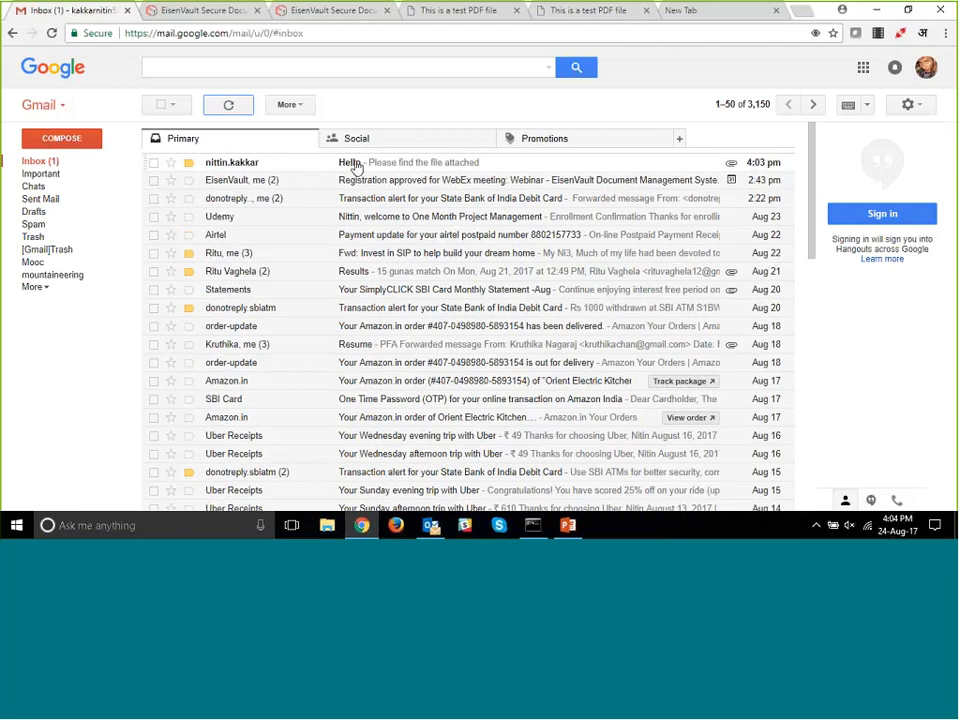
left_click(355, 167)
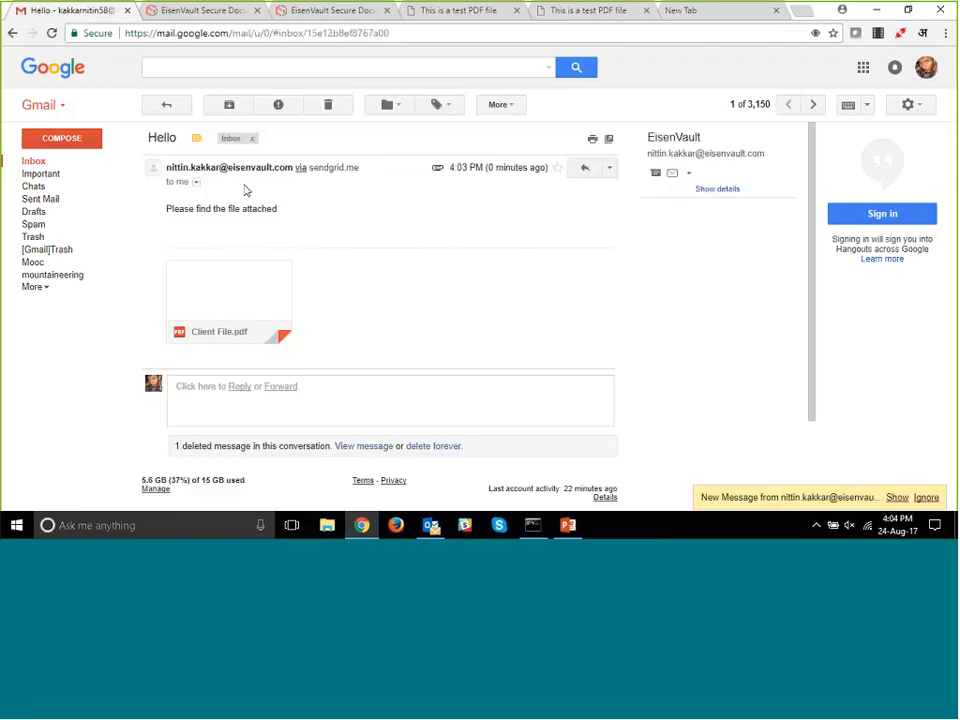
left_click(197, 185)
left_click(197, 186)
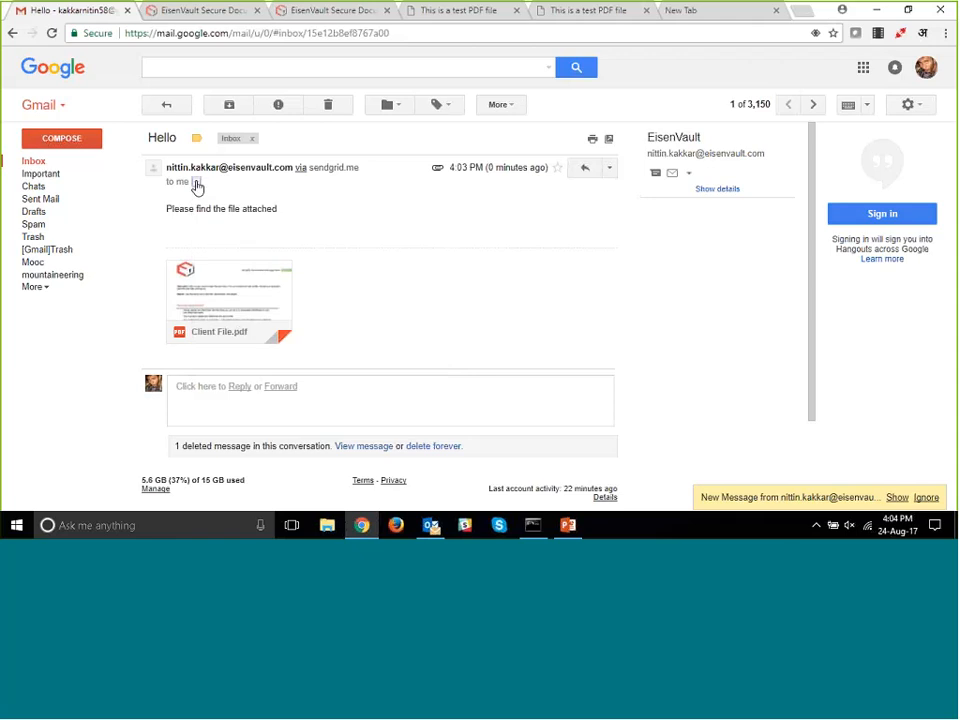
- Preview the attached Client File.pdf, look through its pages, and return to the document's page in EisenVault
left_click(260, 291)
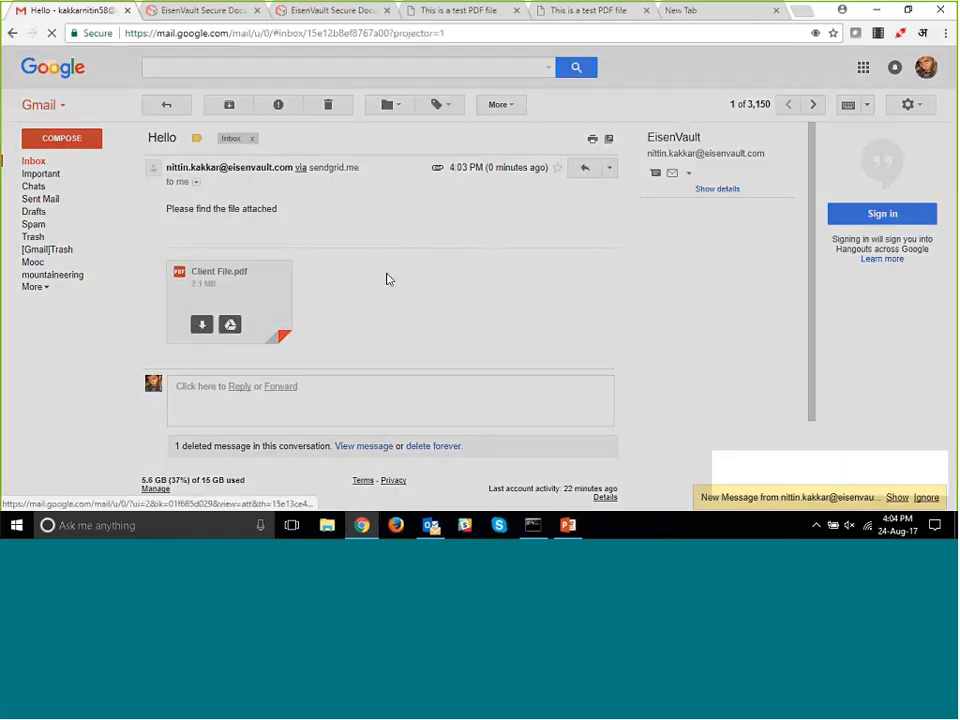
scroll(545, 335, "down", 5)
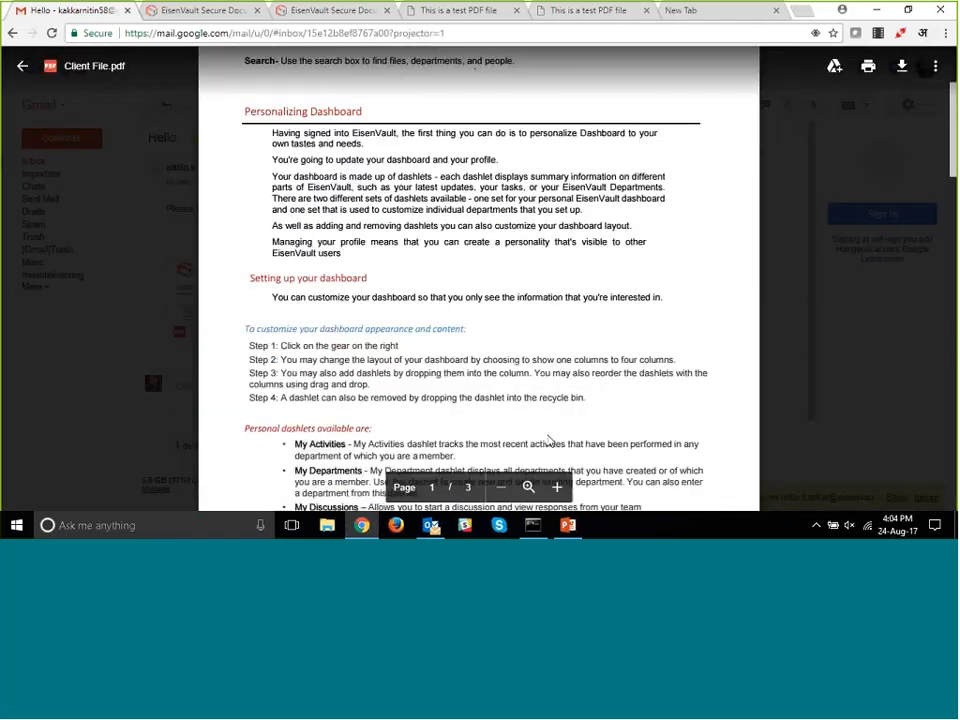
scroll(545, 335, "down", 20)
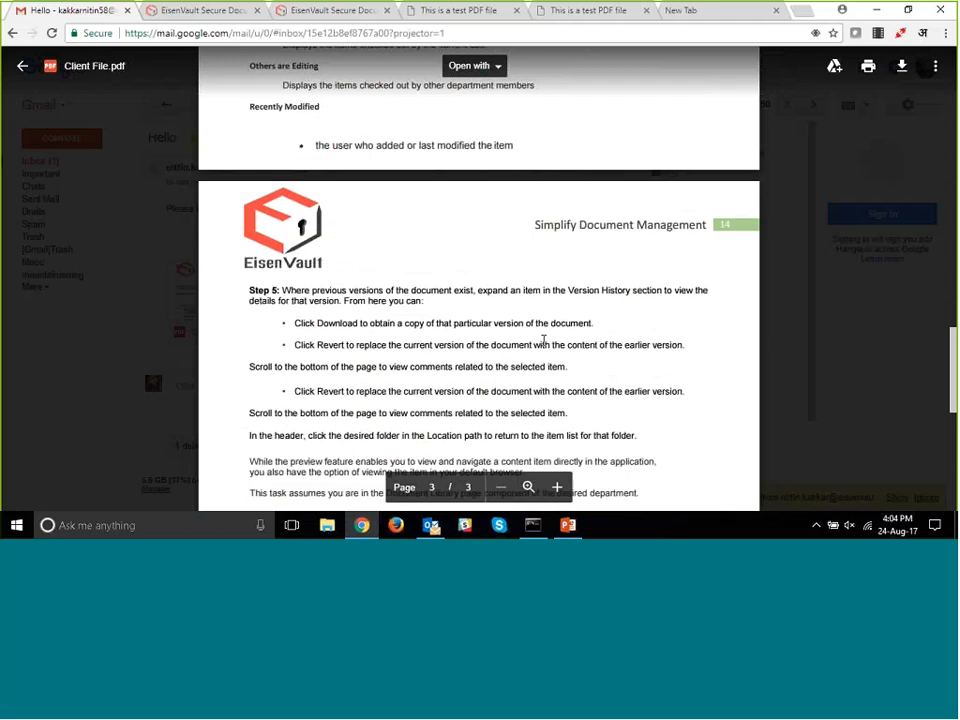
scroll(543, 341, "down", 5)
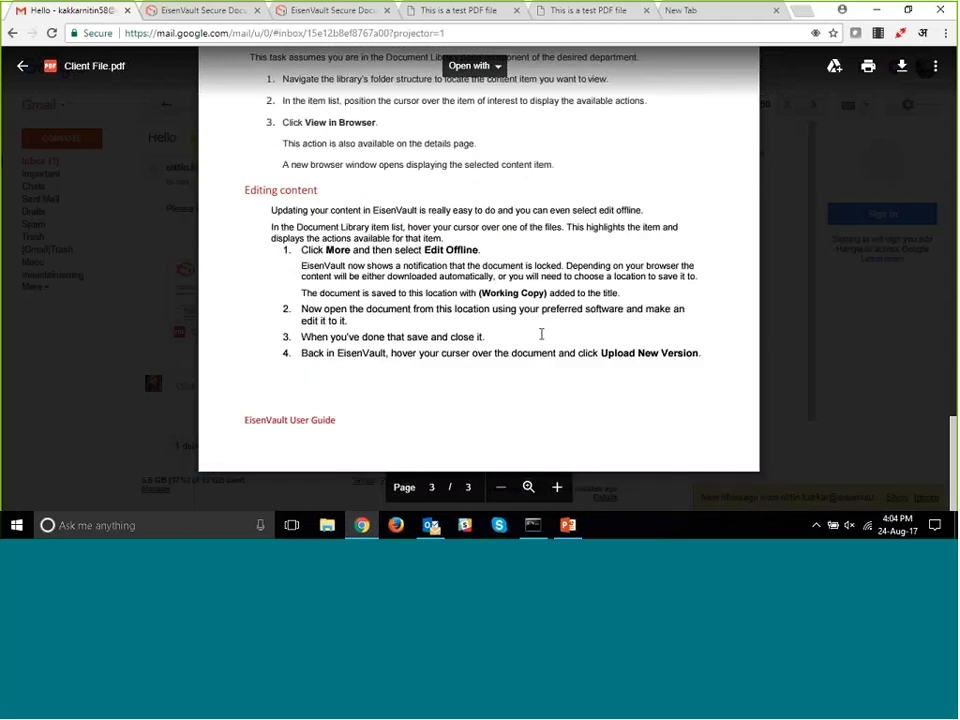
scroll(542, 330, "up", 20)
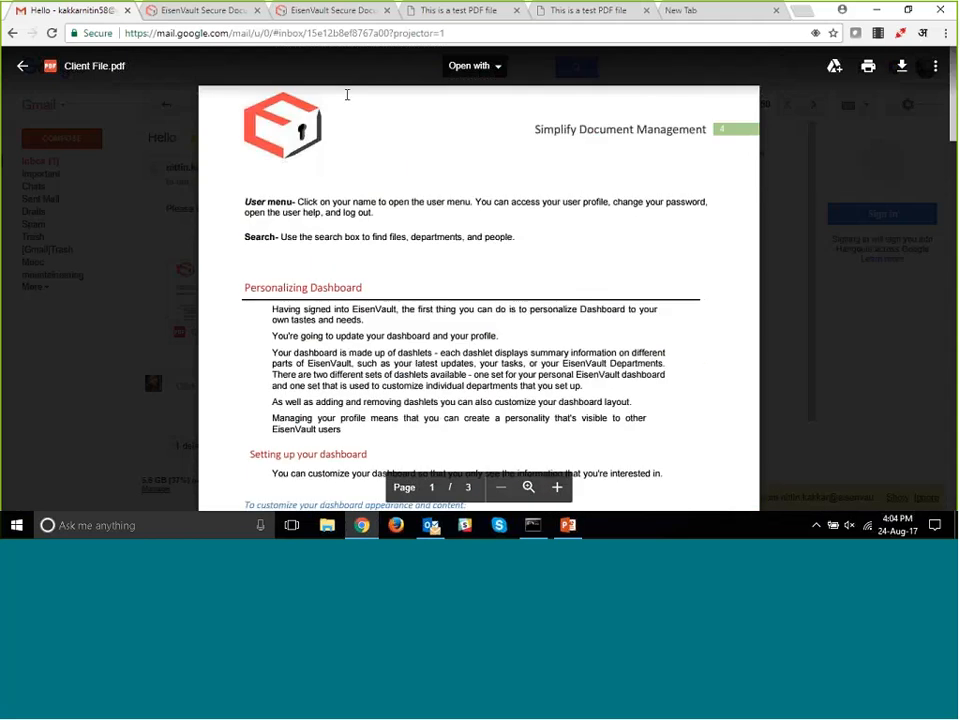
left_click(304, 12)
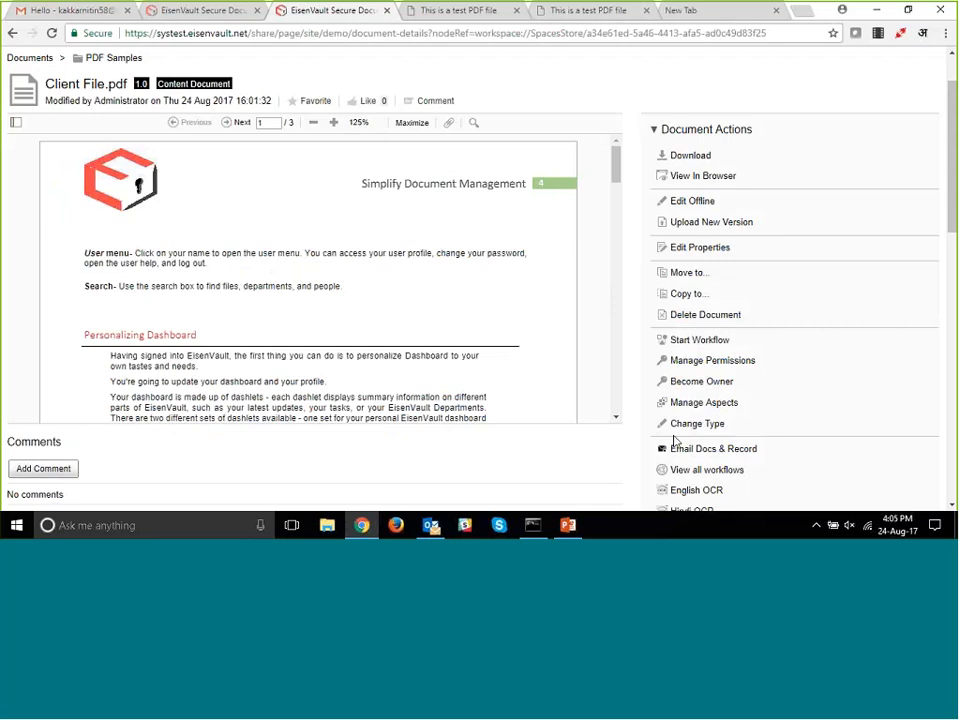
- Check the recipient of the archived e-mail in the Demo department's Email Archive List, and return to the Document Library
scroll(643, 409, "up", 2)
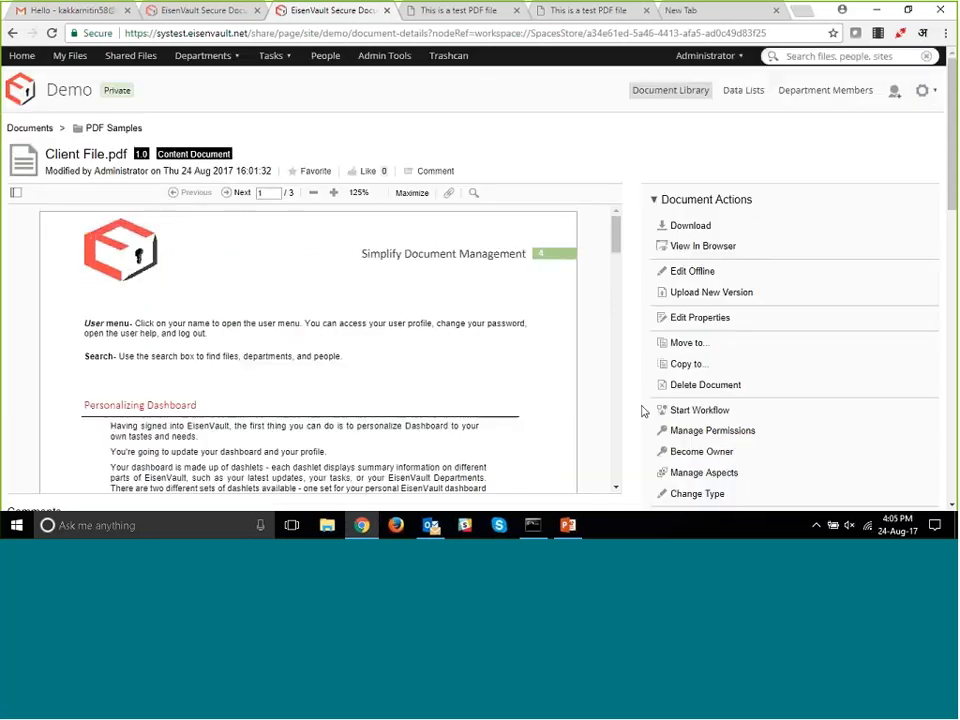
left_click(742, 92)
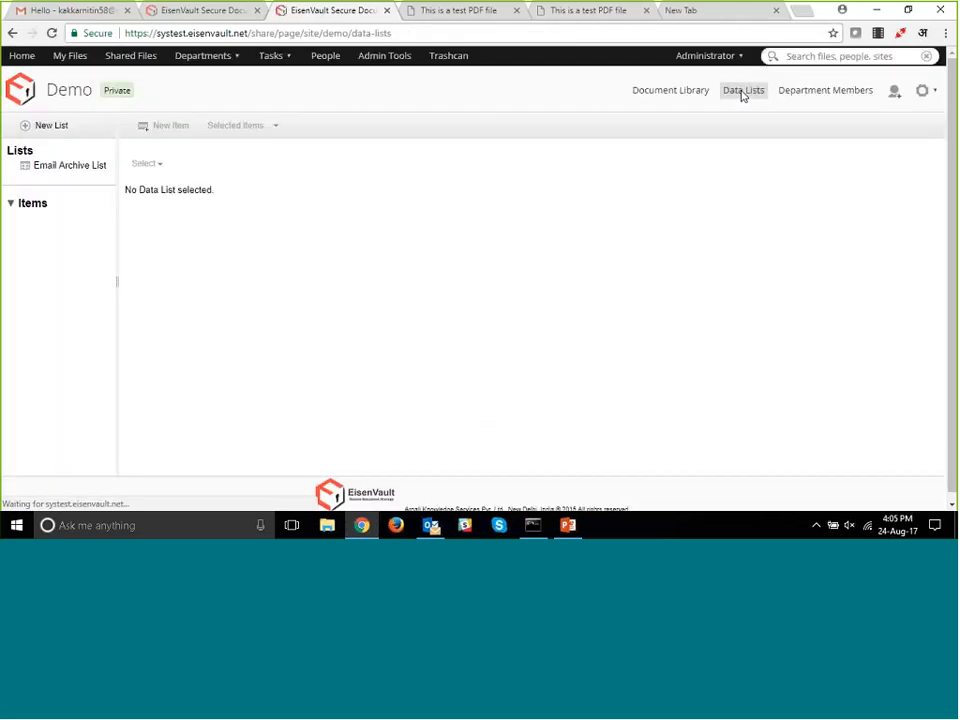
left_click(58, 176)
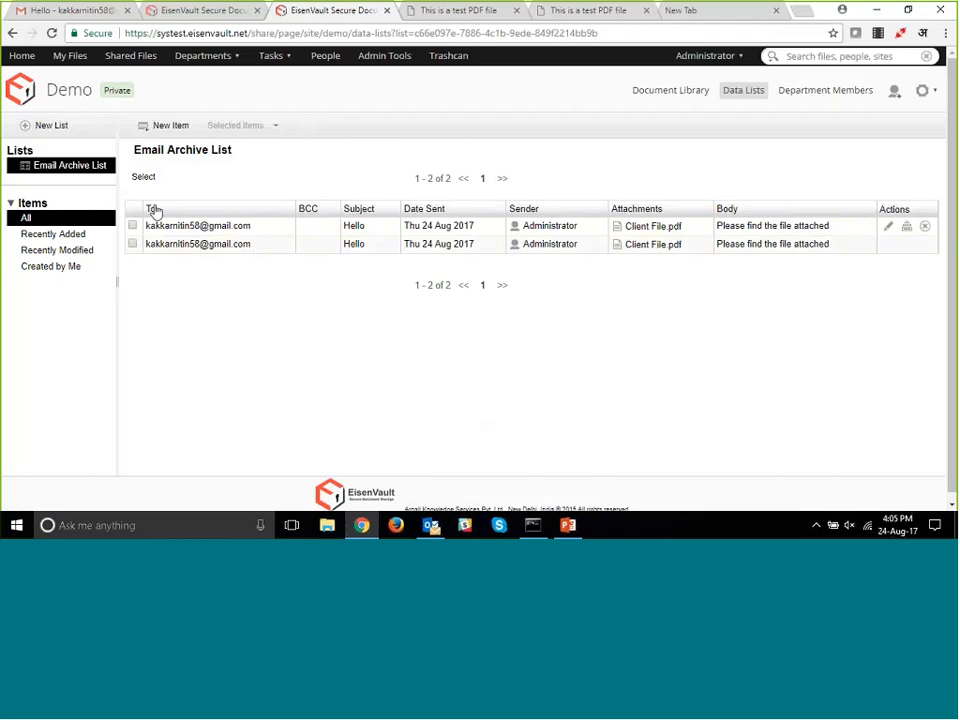
left_click_drag(150, 224, 265, 231)
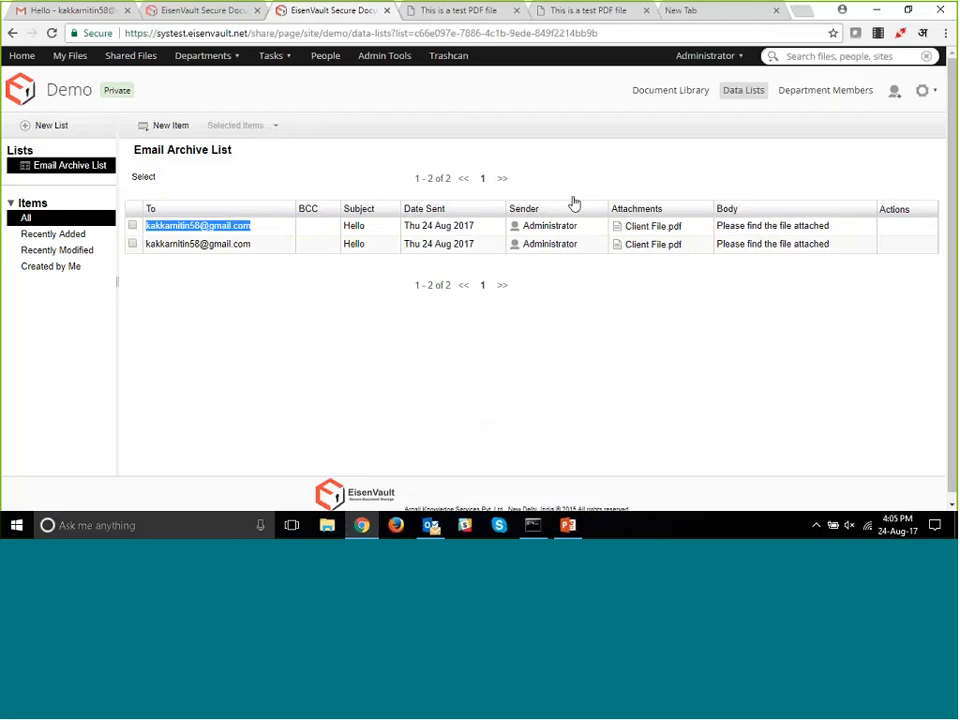
left_click(652, 98)
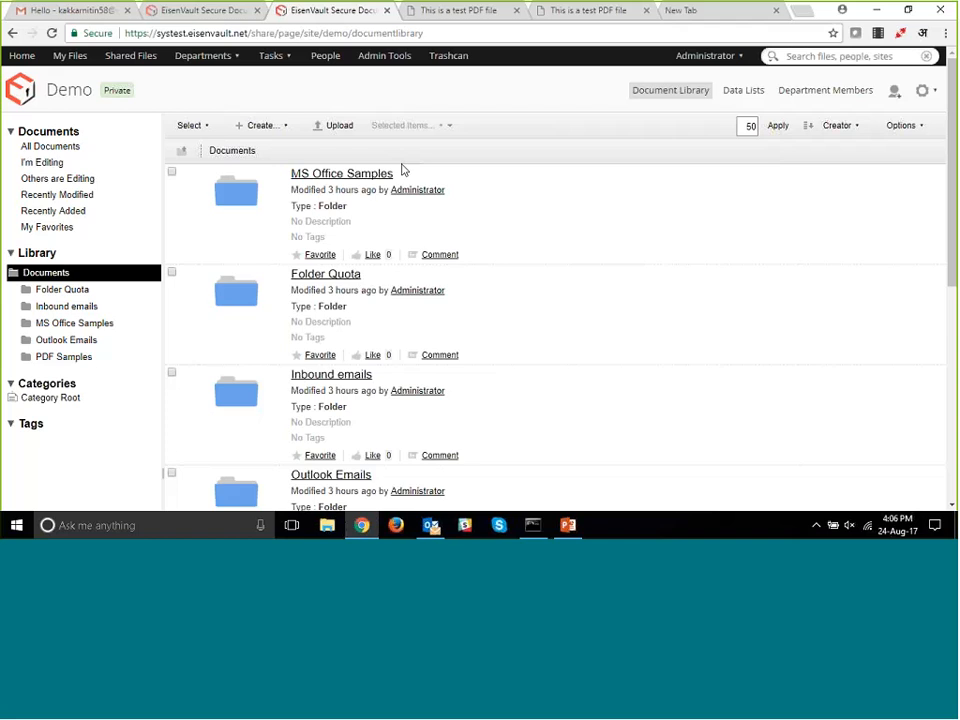
- Switch to Outlook, view the inbox message carrying Webinar - August 24.pptx, and return to EisenVault in the browser
mouse_move(417, 175)
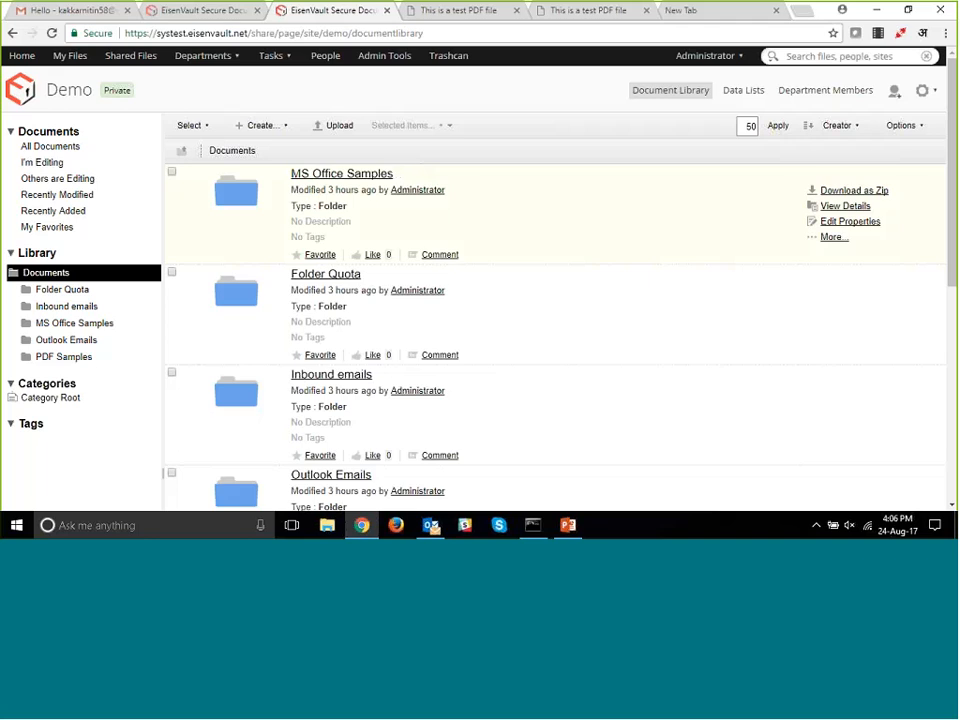
key("alt+Tab")
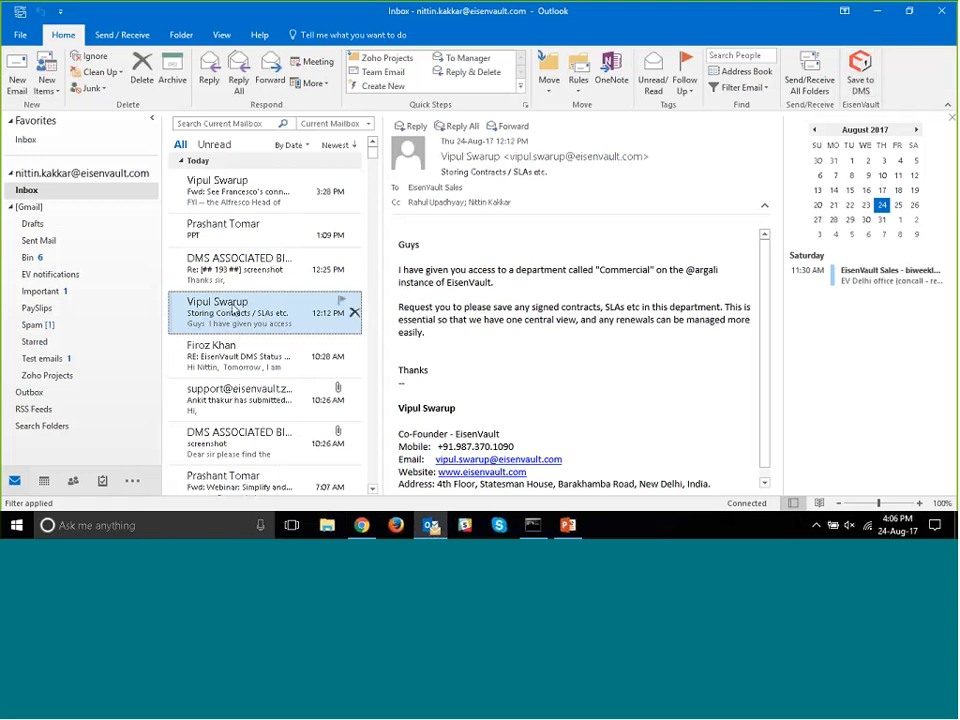
left_click(230, 272)
left_click(236, 243)
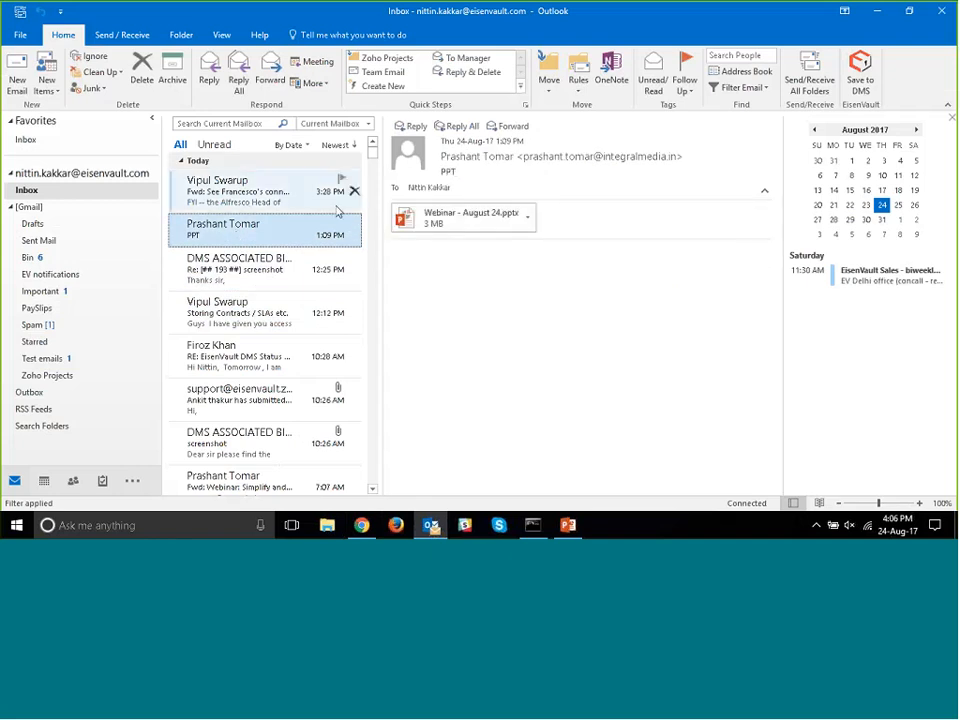
mouse_move(365, 527)
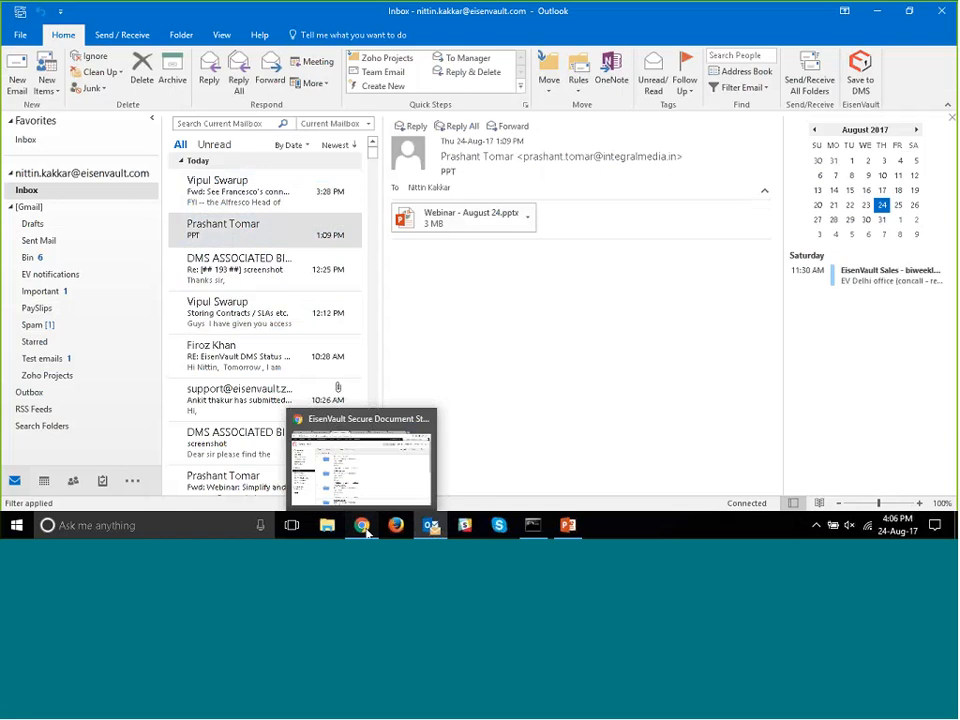
left_click(363, 527)
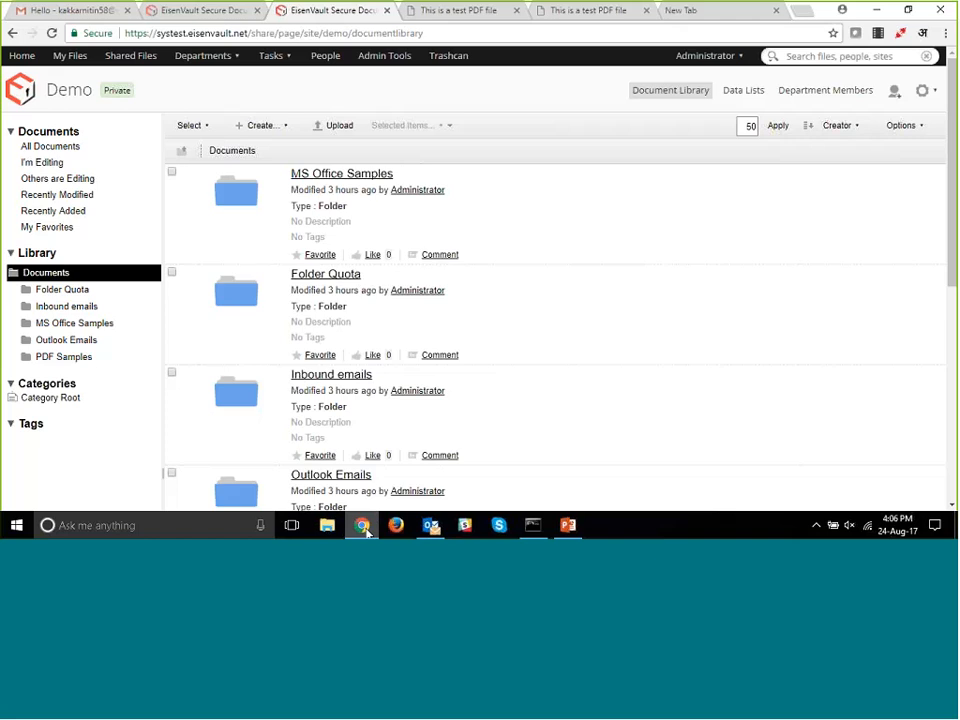
- In the eisenvault.ml instance, open the Inbound Emails folder of the Demo document library
left_click(203, 12)
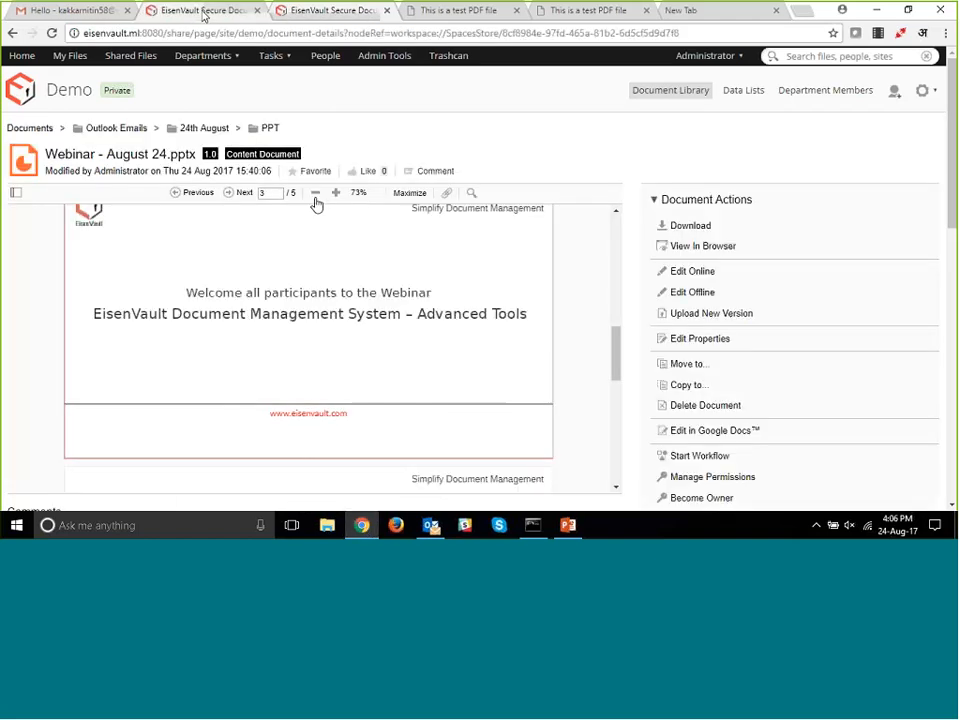
left_click(692, 93)
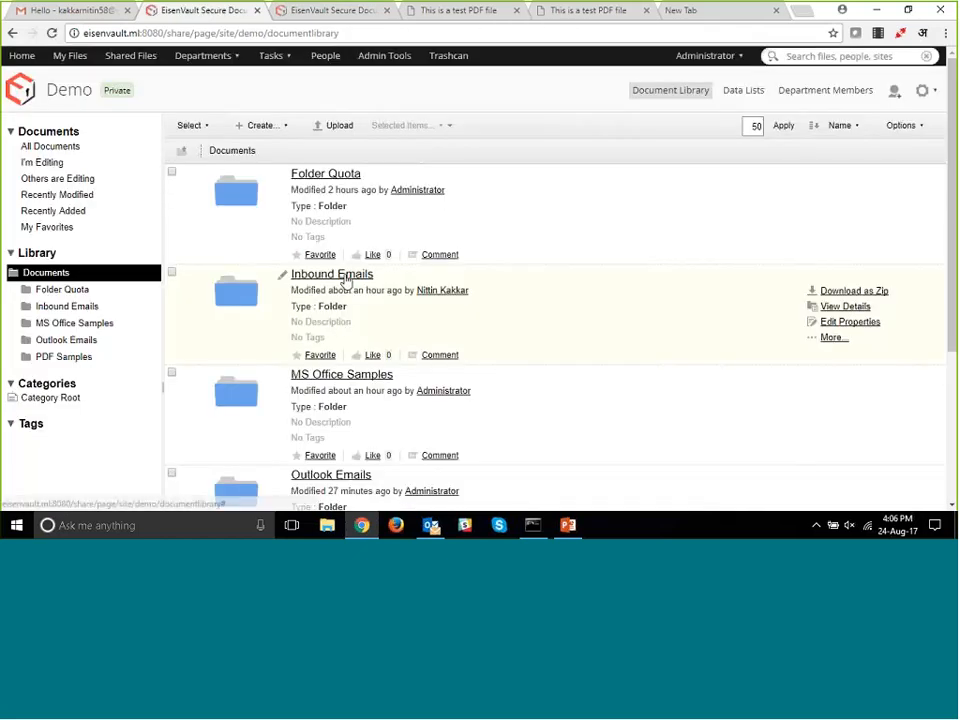
left_click(345, 277)
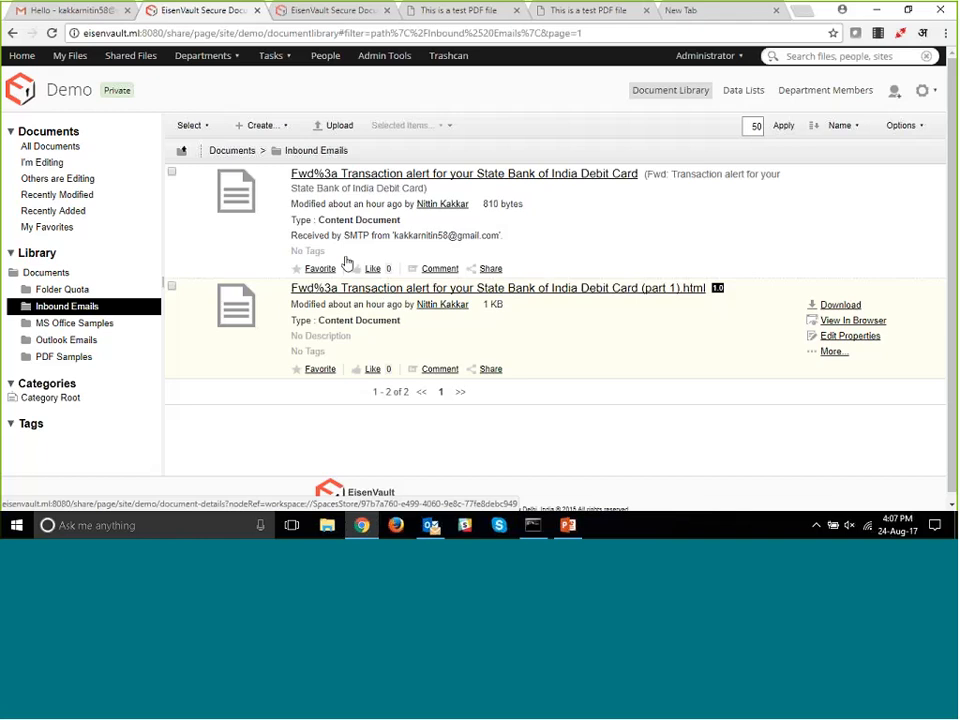
- Switch to Gmail and compose a new message to the DMS contact e-mail address with the subject "Hi"
left_click(92, 11)
left_click(96, 148)
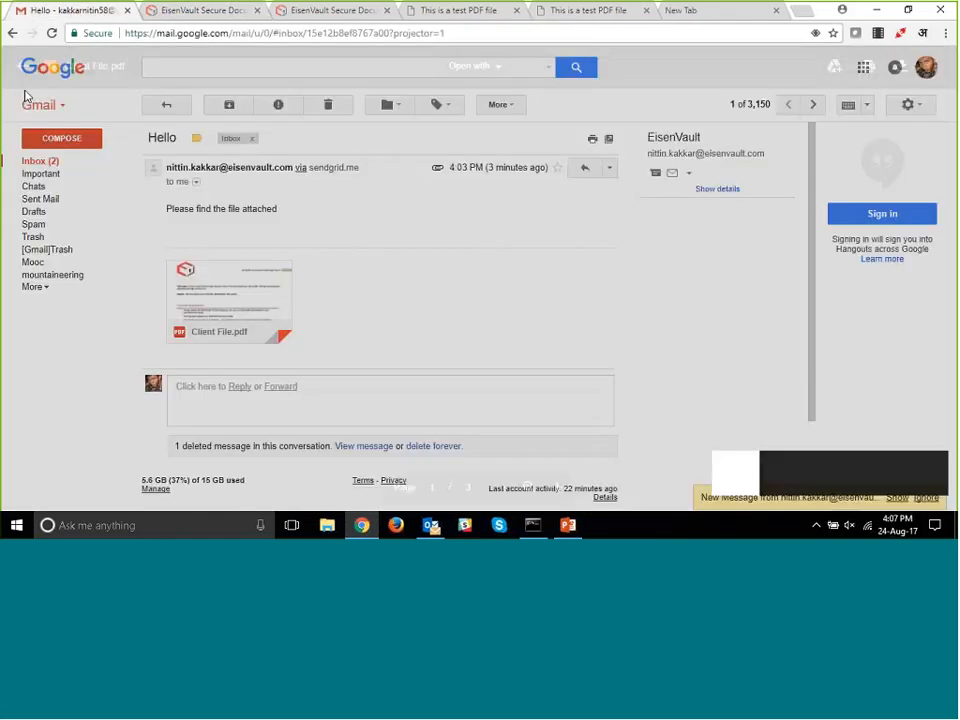
left_click(74, 140)
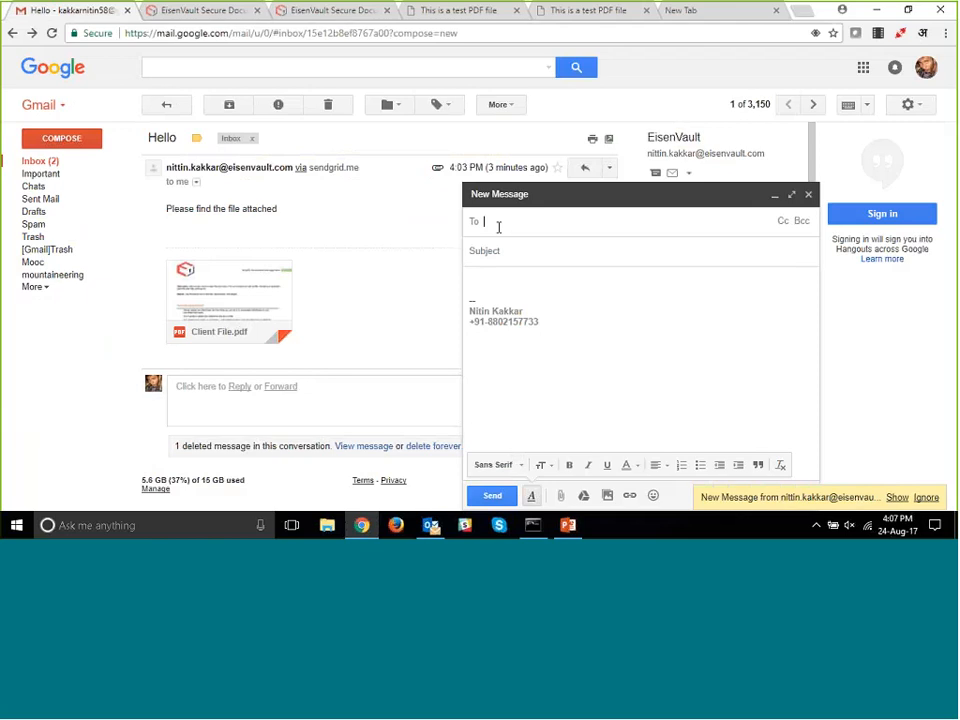
type("cont")
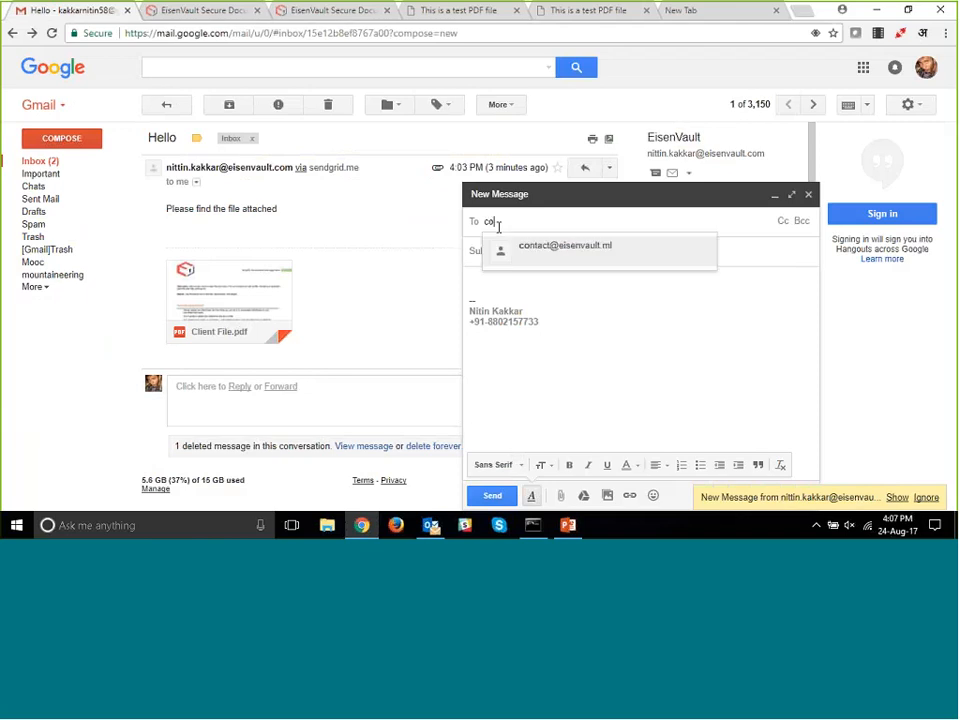
key("Return")
left_click(527, 252)
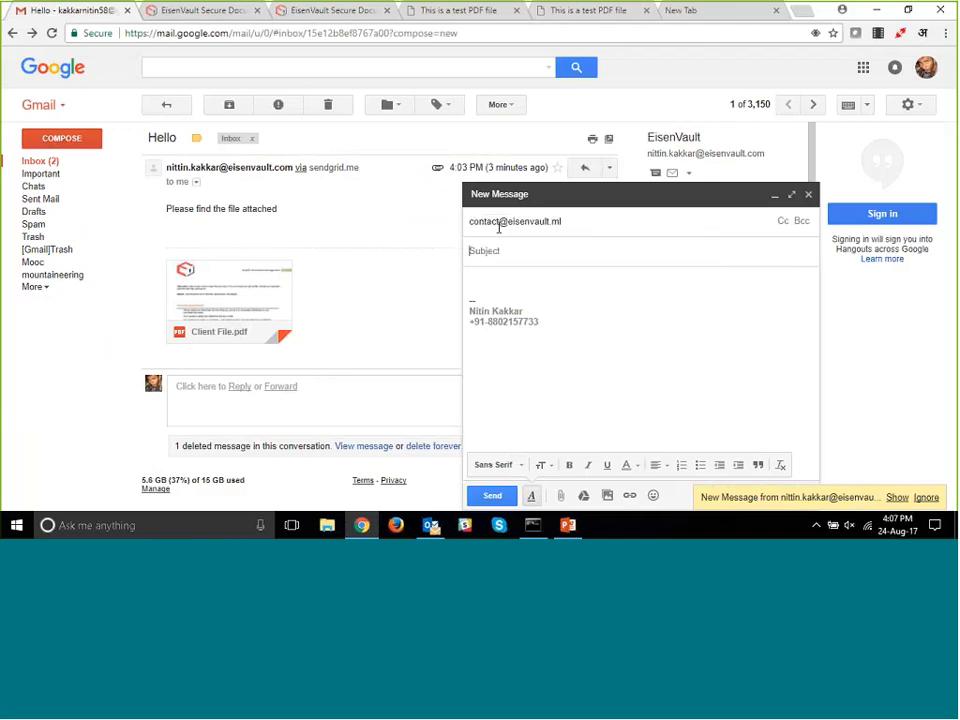
type("H")
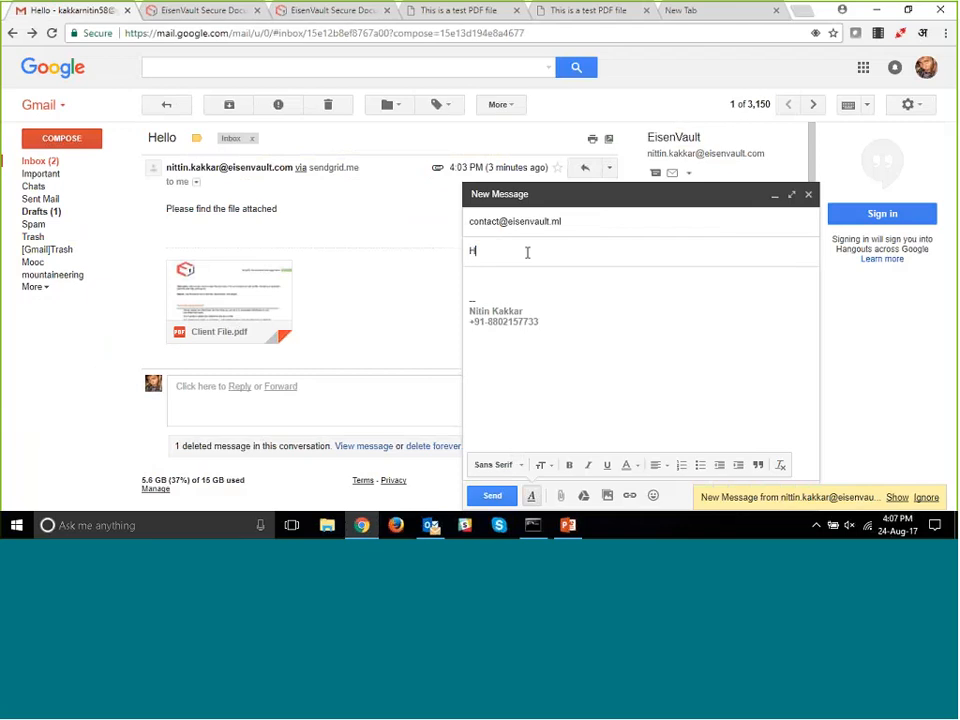
type("i")
- Attach the Laptop Invoice PDF from the Desktop to the message and send it
left_click(561, 497)
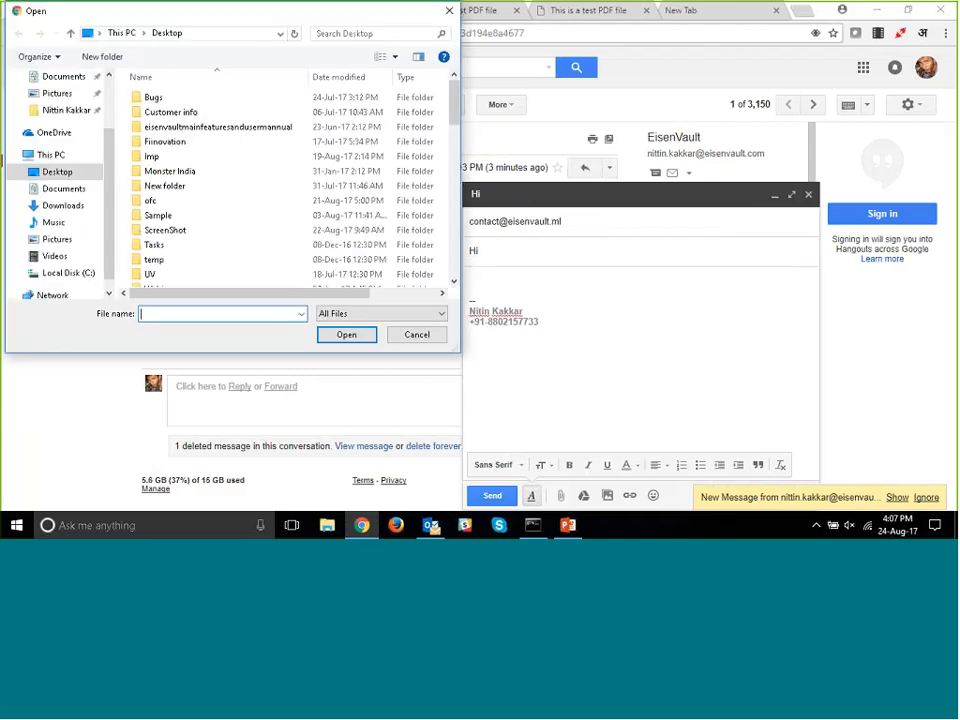
scroll(242, 259, "down", 4)
scroll(238, 261, "down", 5)
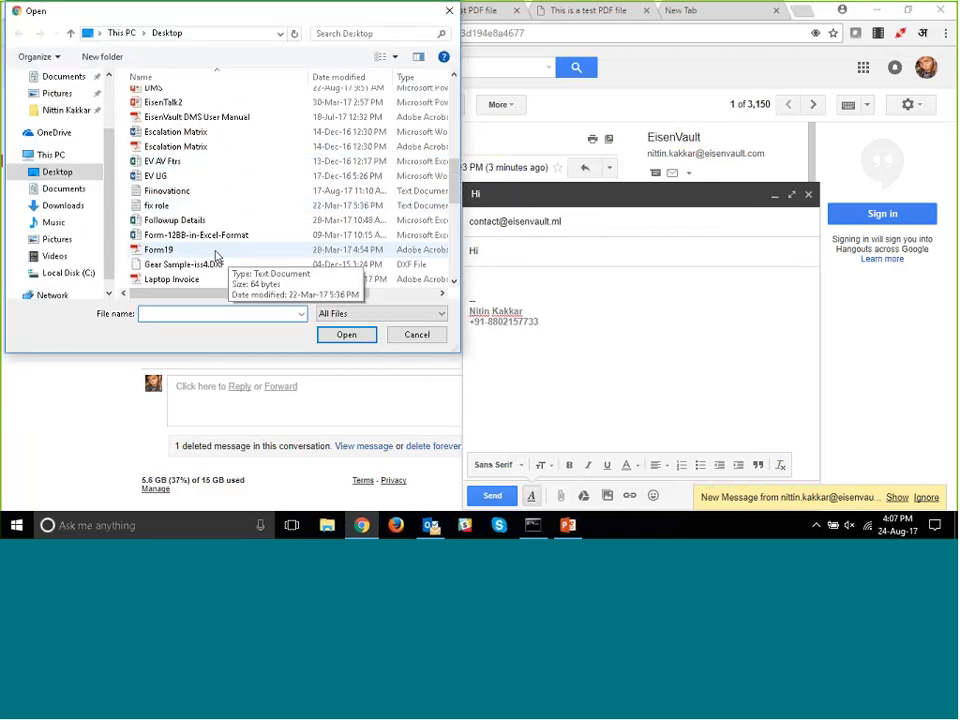
left_click(171, 191)
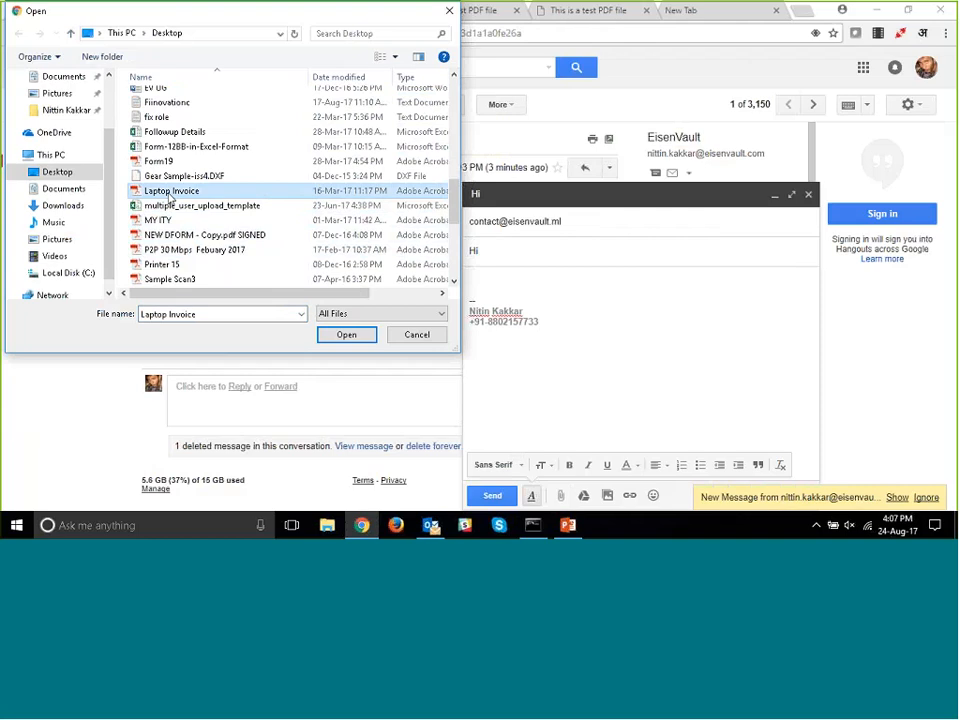
left_click(362, 336)
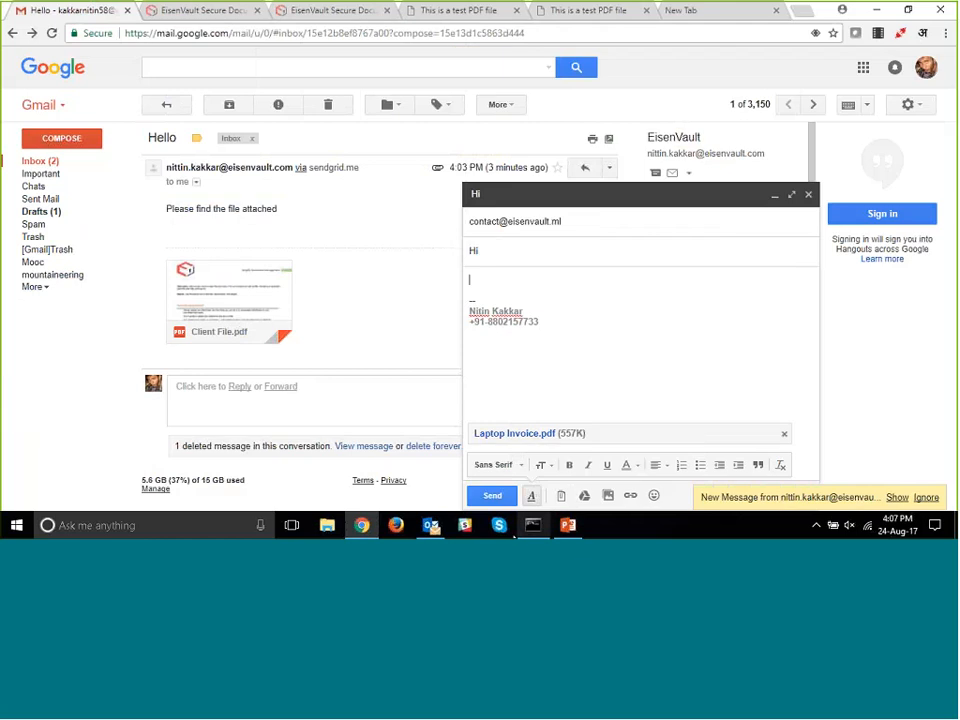
left_click(493, 496)
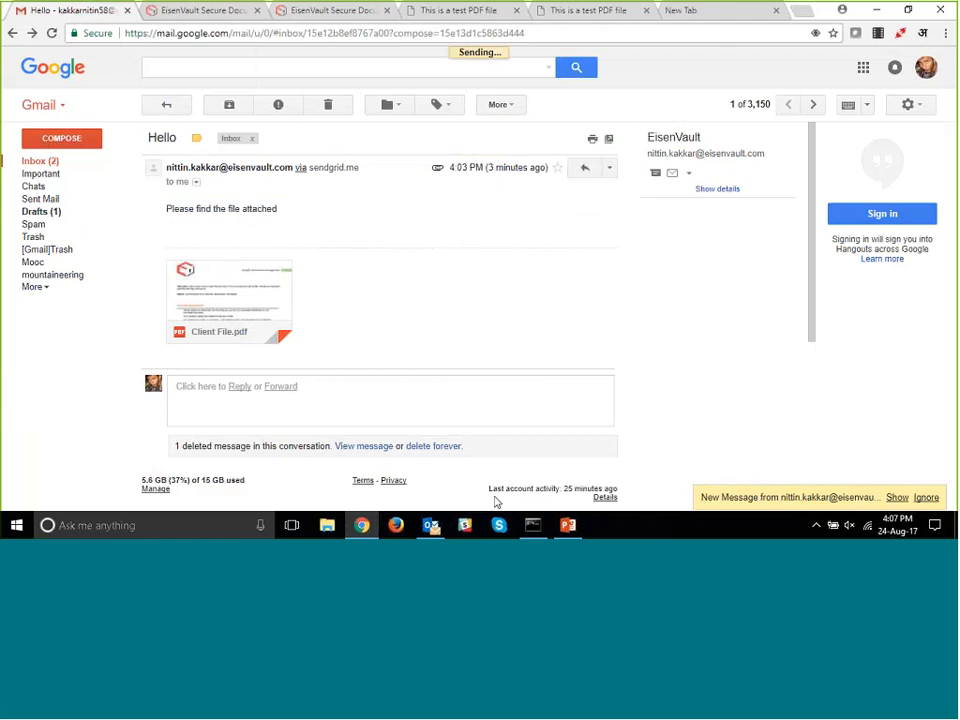
- Refresh the Inbound Emails folder in EisenVault and open Laptop Invoice.pdf to examine its preview and properties
left_click(150, 6)
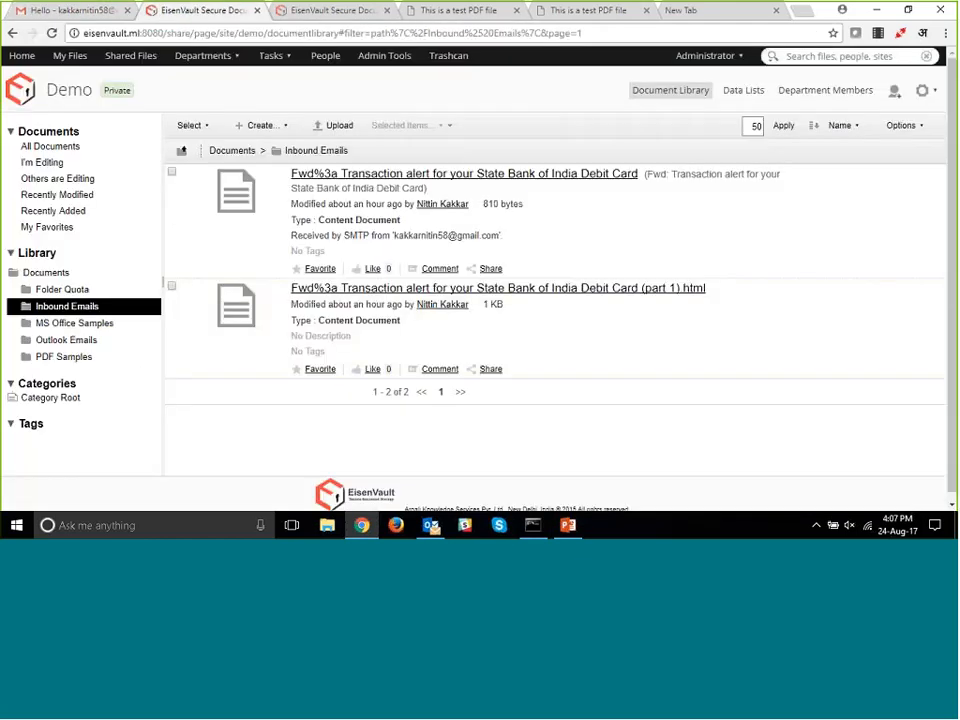
key("F5")
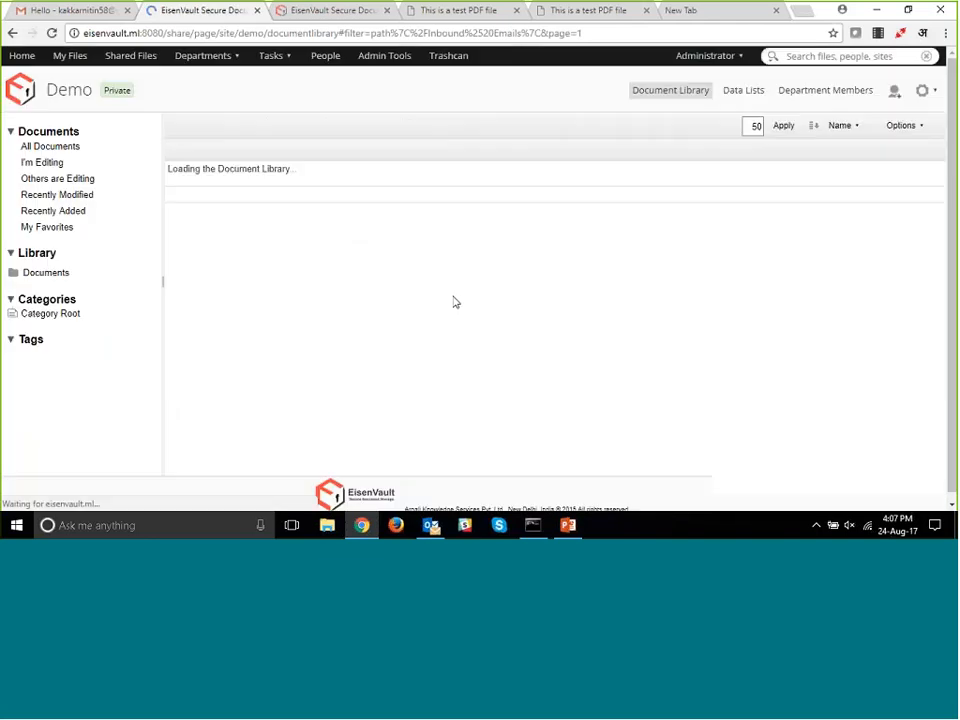
scroll(452, 270, "down", 2)
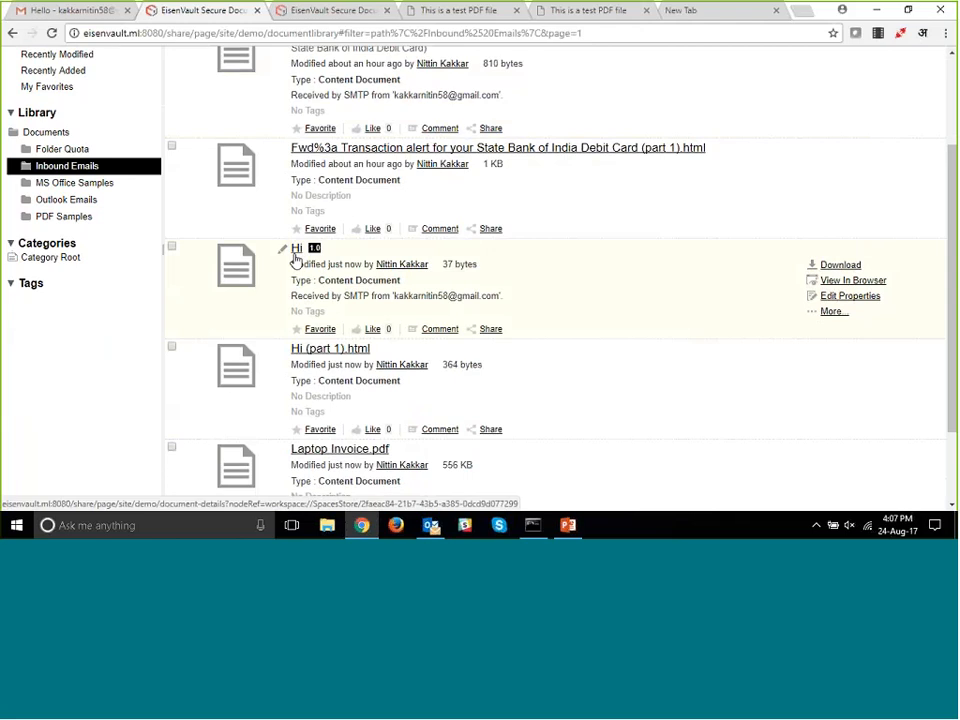
left_click(335, 452)
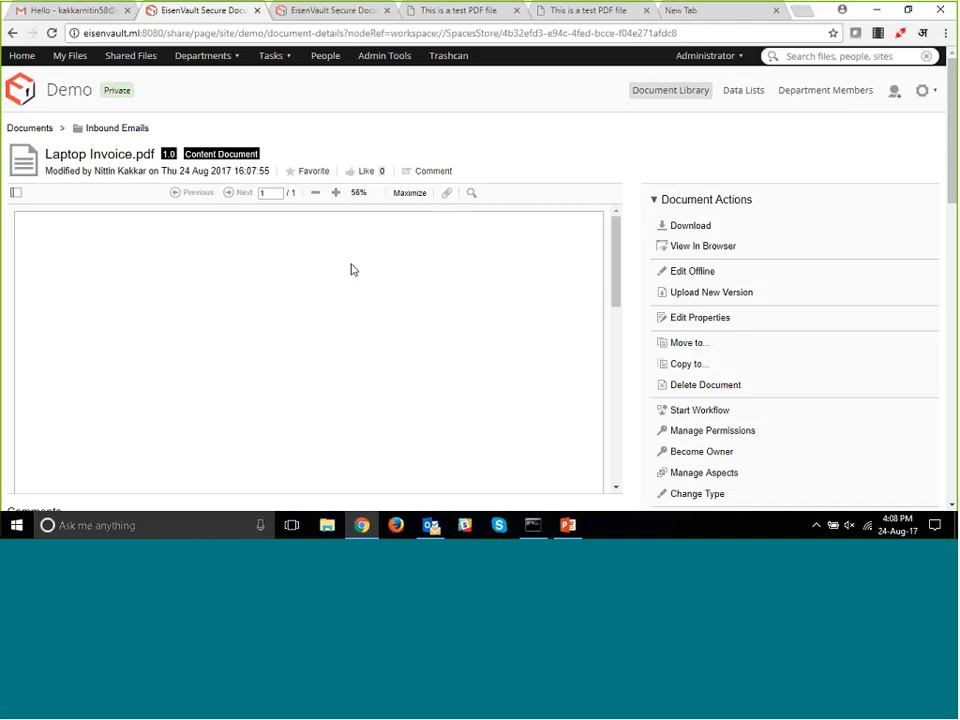
scroll(780, 190, "down", 10)
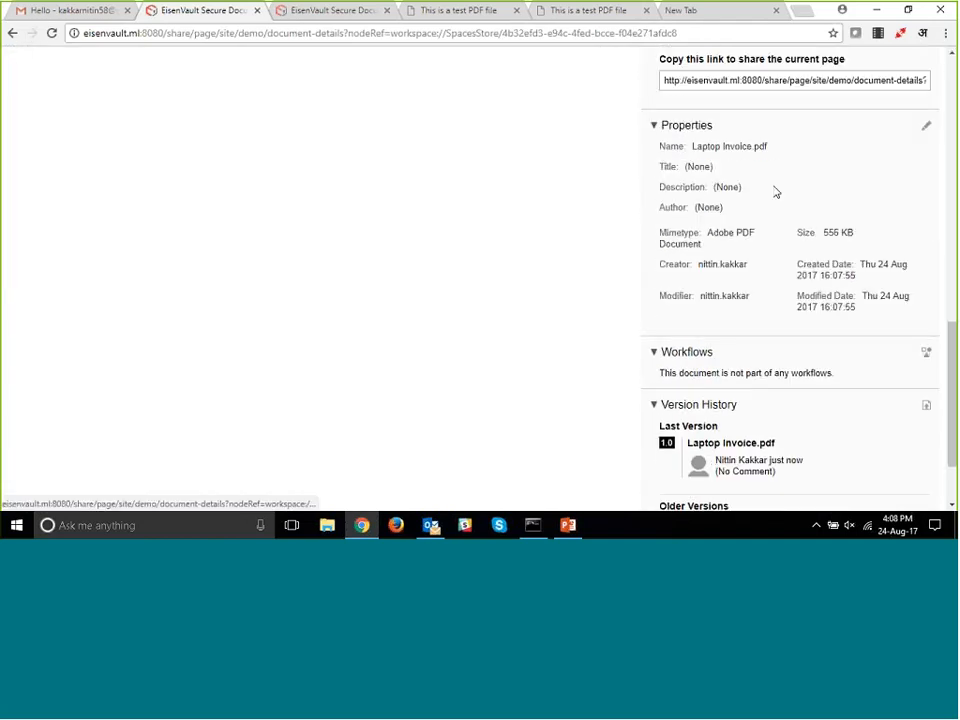
scroll(525, 240, "up", 10)
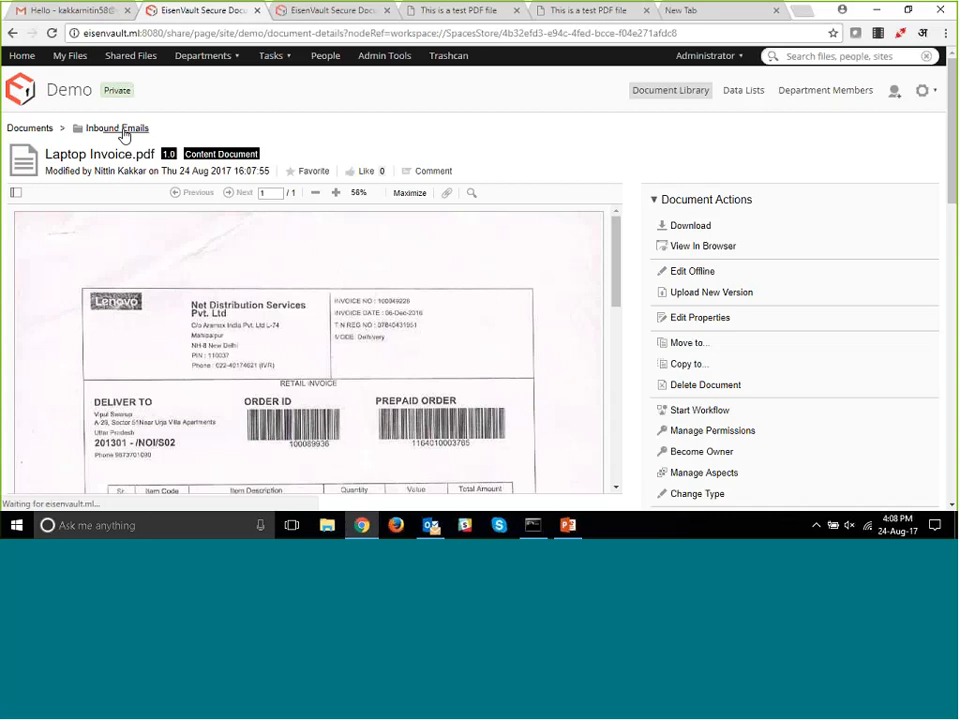
- Go back to the Inbound Emails folder and open Hi (part 1).html to examine its preview and properties
left_click(120, 130)
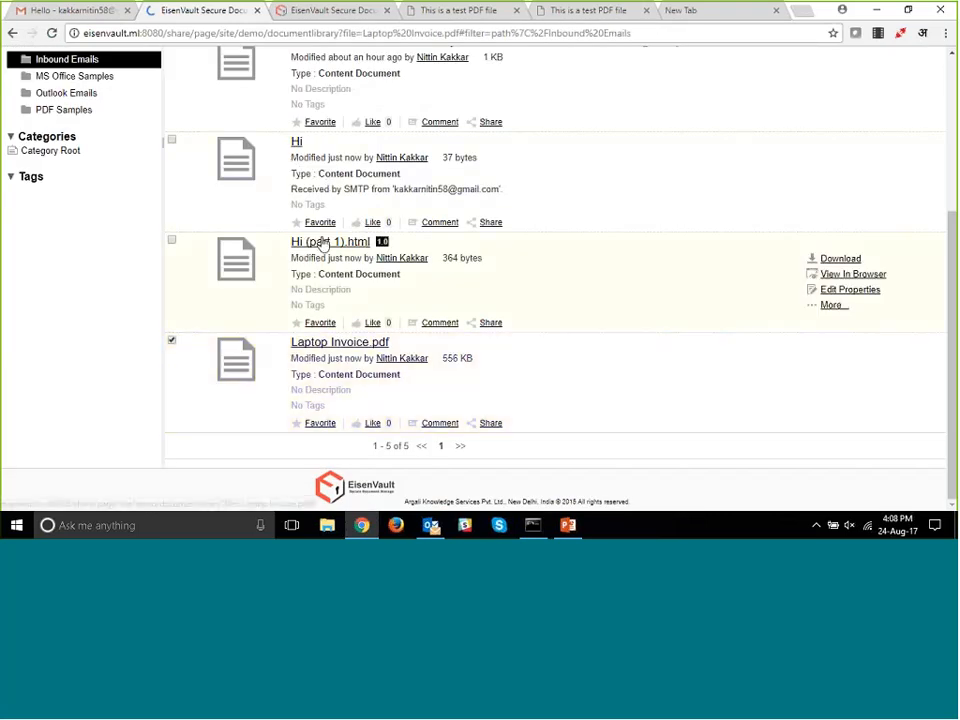
left_click(323, 242)
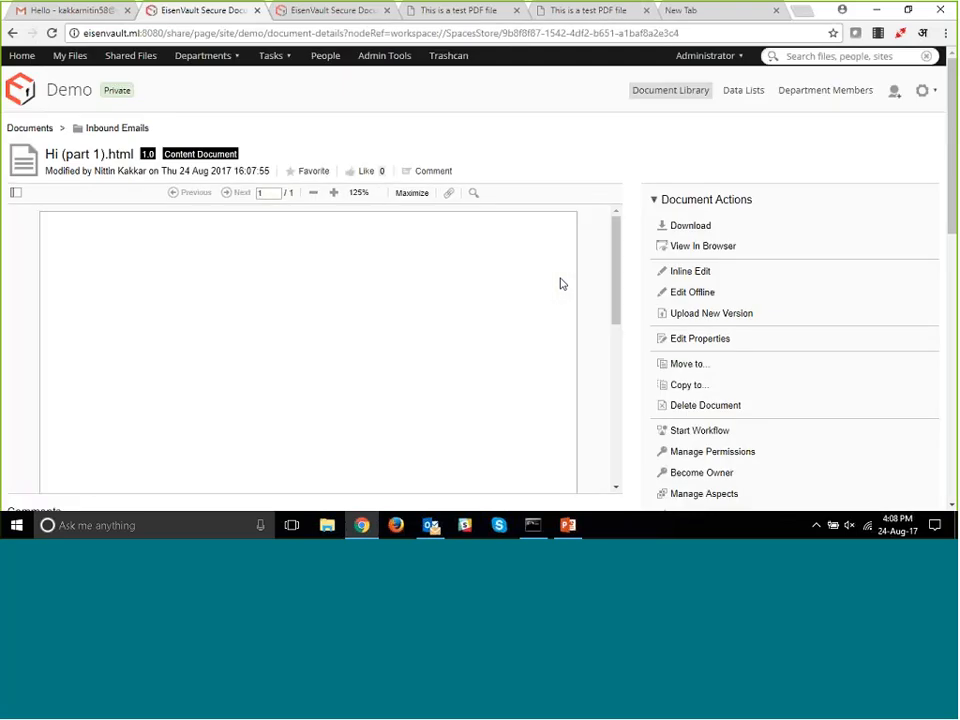
scroll(561, 284, "down", 5)
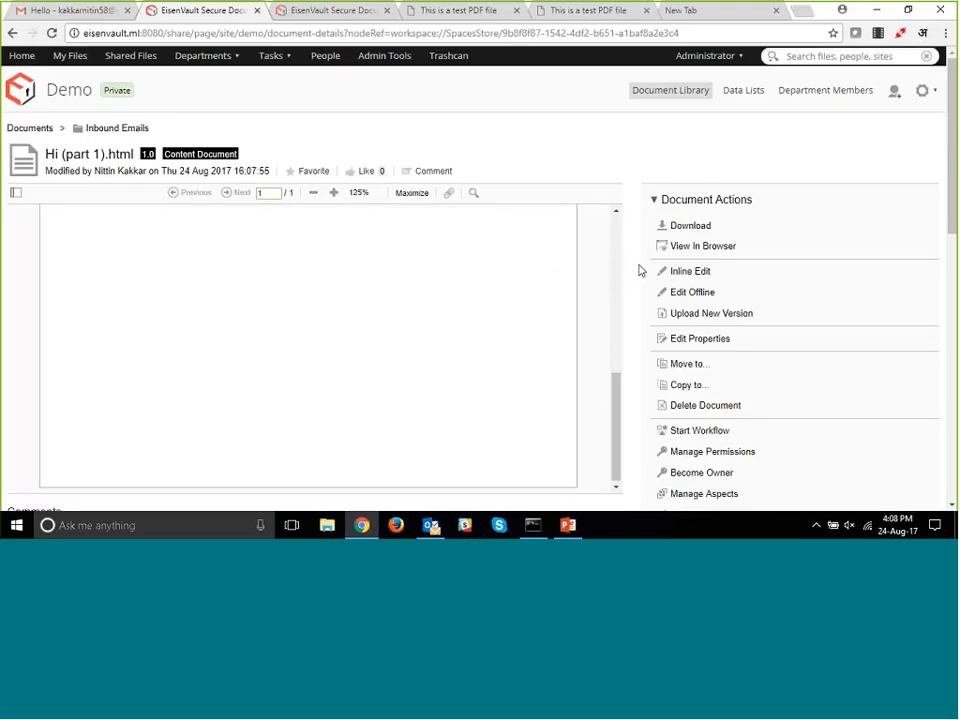
scroll(640, 270, "down", 8)
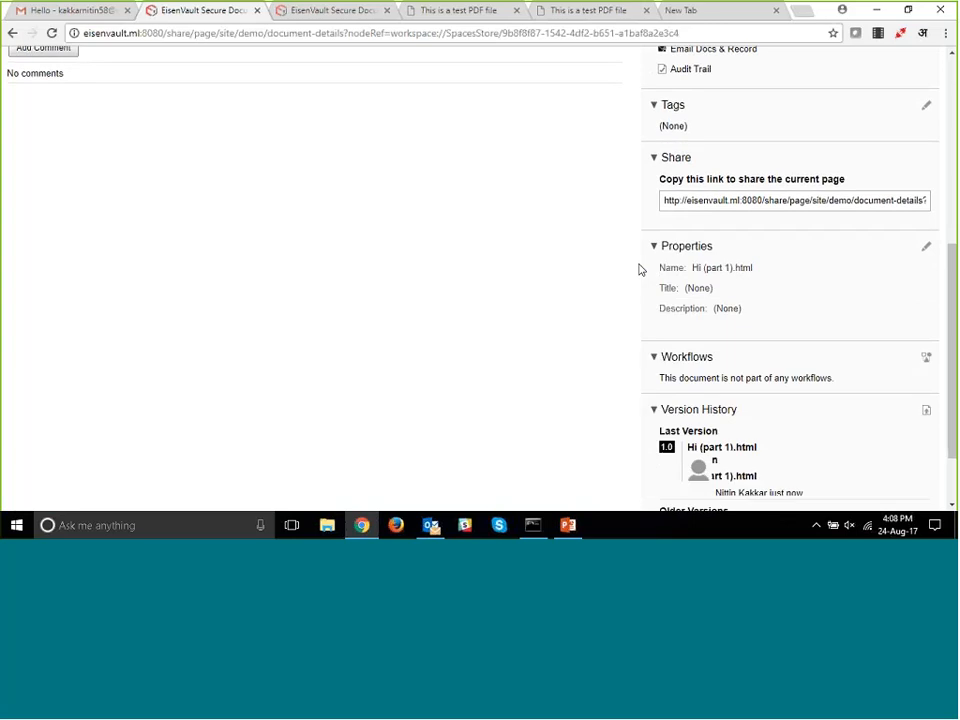
scroll(563, 261, "up", 5)
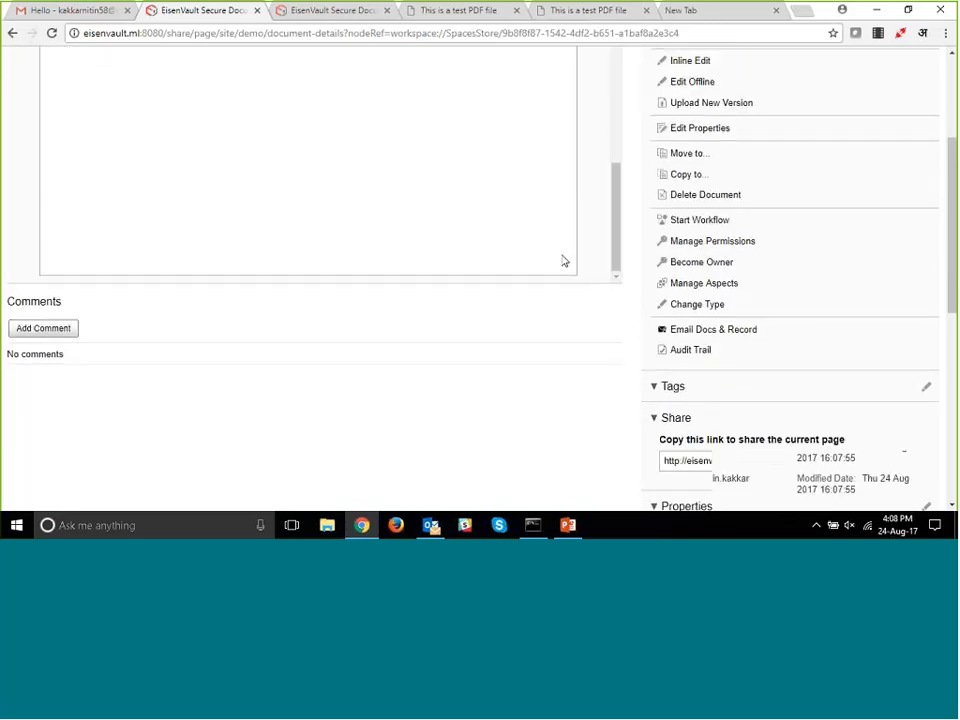
scroll(561, 262, "up", 6)
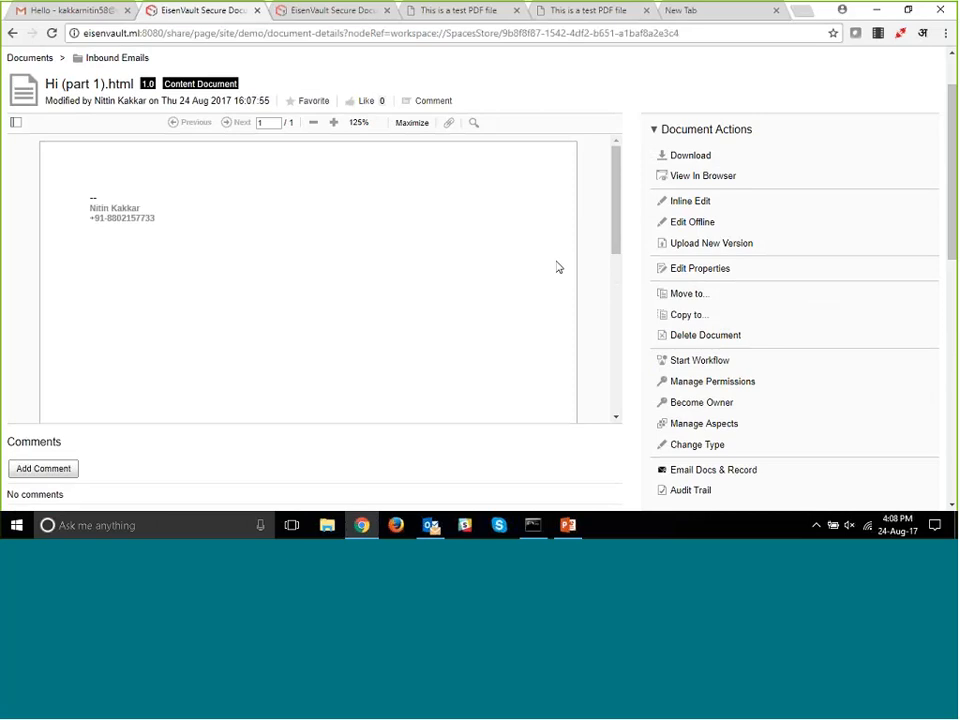
- Go back to the Inbound Emails folder and look over its list of received documents
scroll(553, 259, "up", 1)
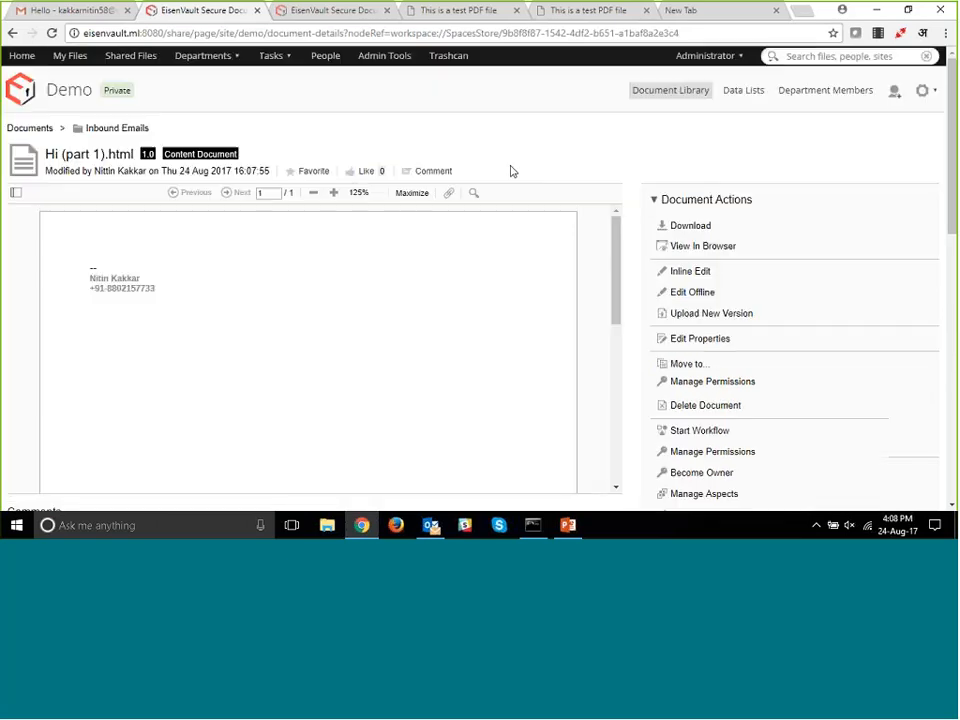
left_click(109, 129)
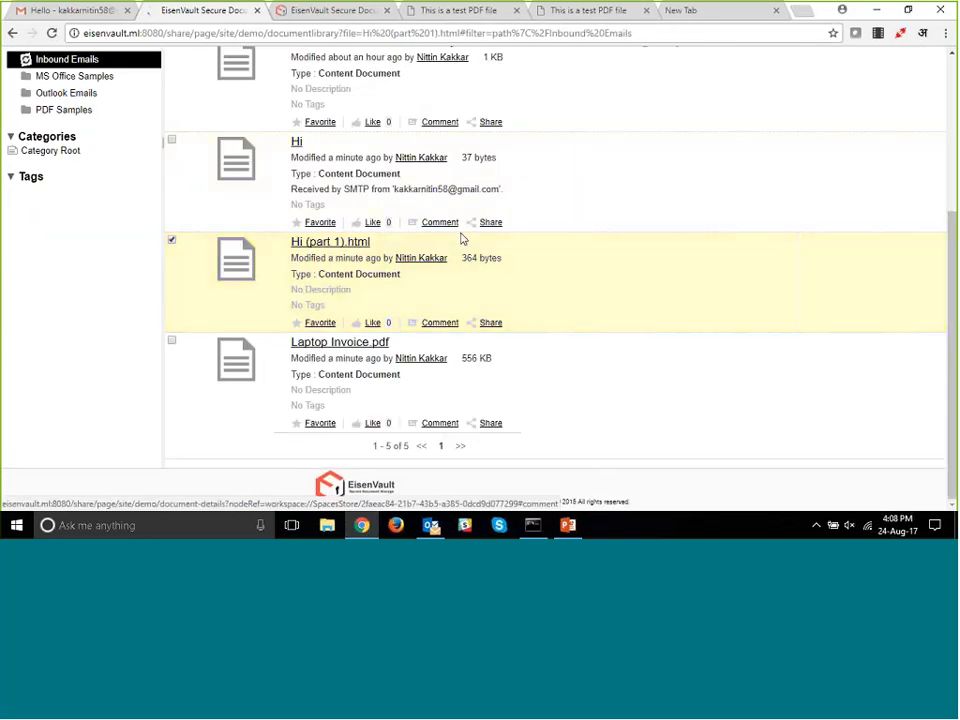
scroll(461, 240, "up", 2)
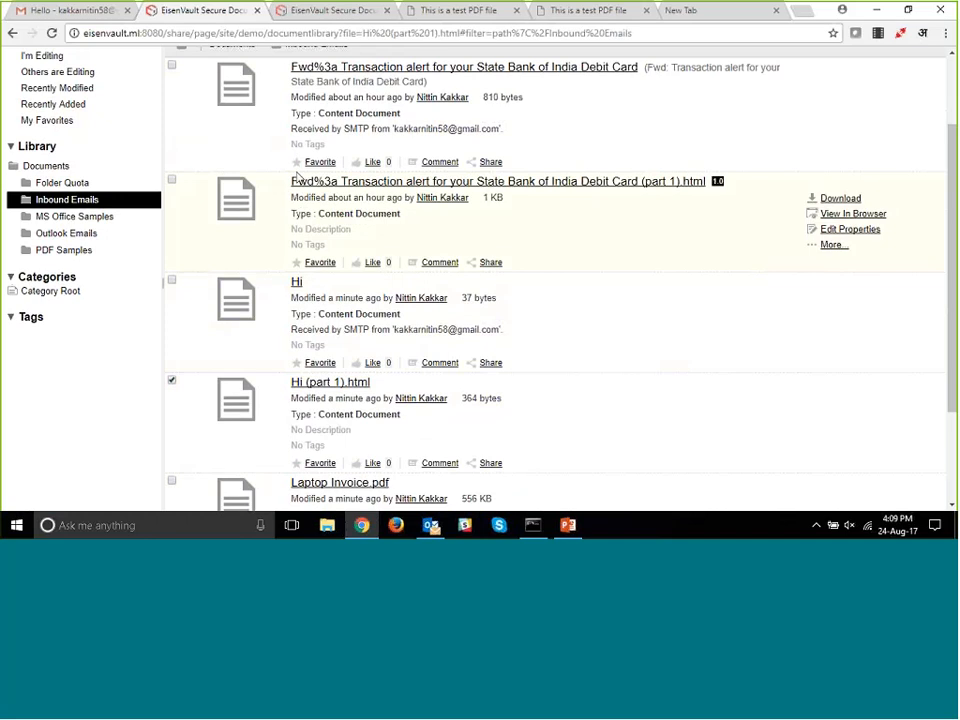
- Switch to Gmail and compose a new message to the DMS contact e-mail address with the subject "Hello again"
left_click(73, 12)
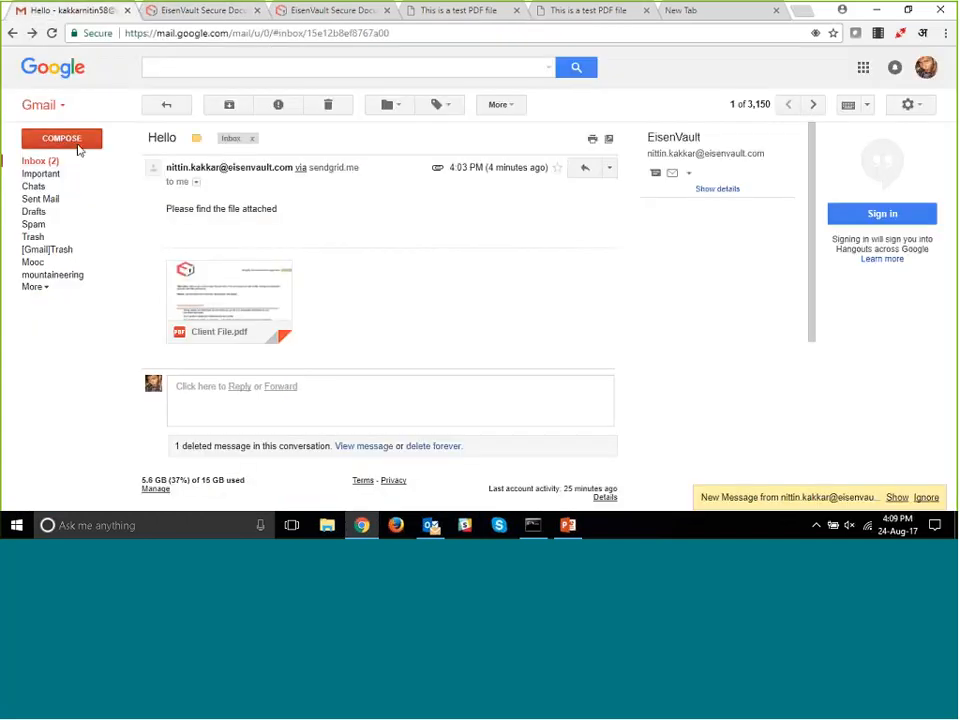
left_click(79, 148)
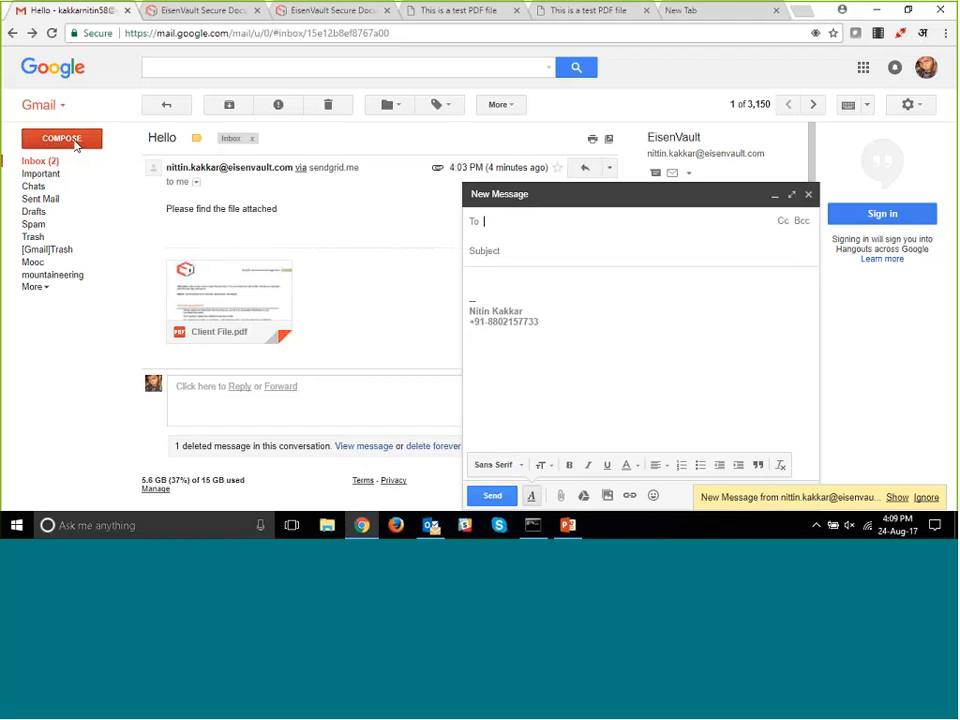
type("co")
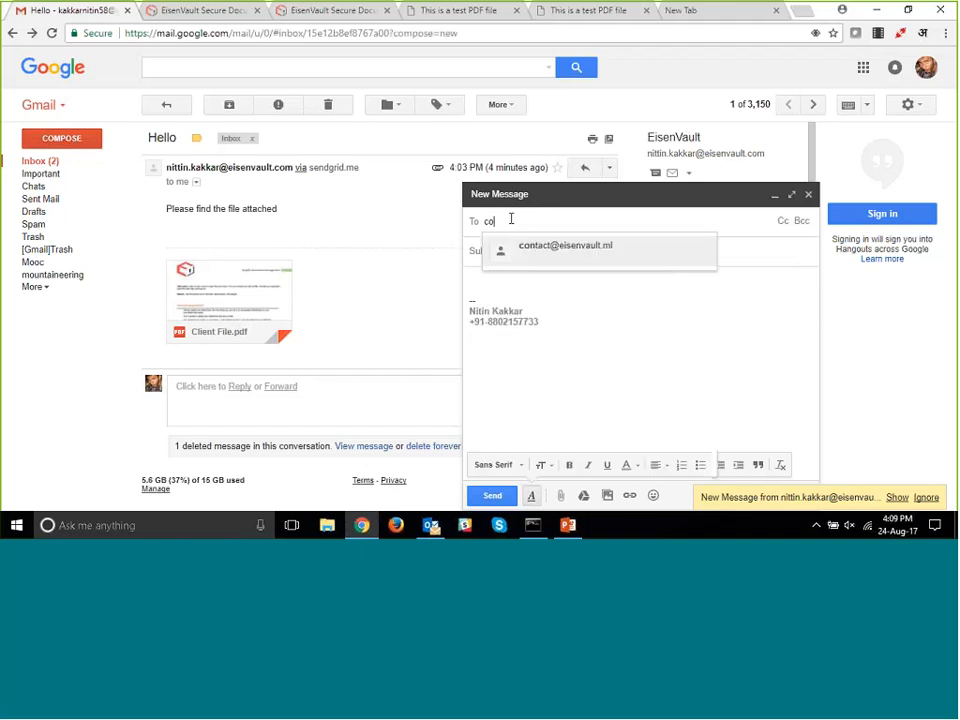
key("Return")
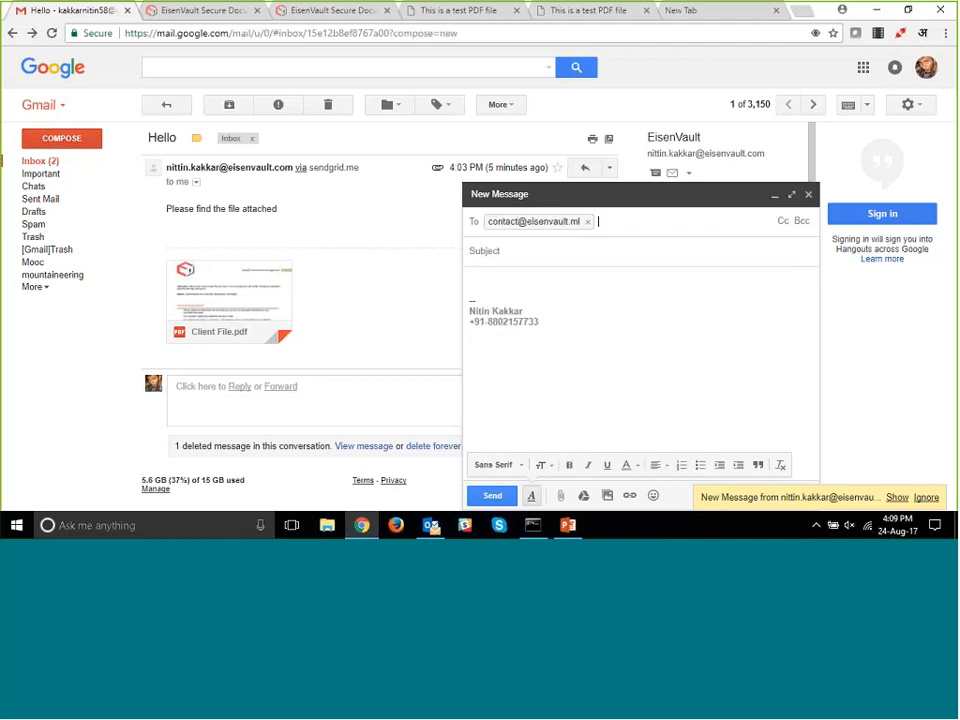
left_click(503, 253)
type("H")
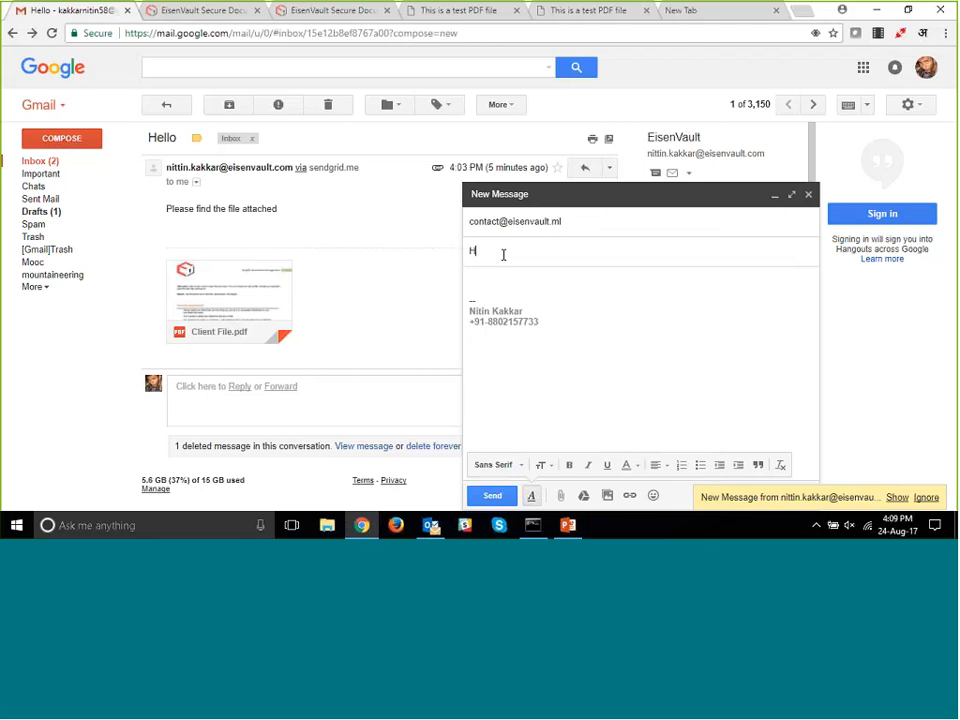
type("ello again")
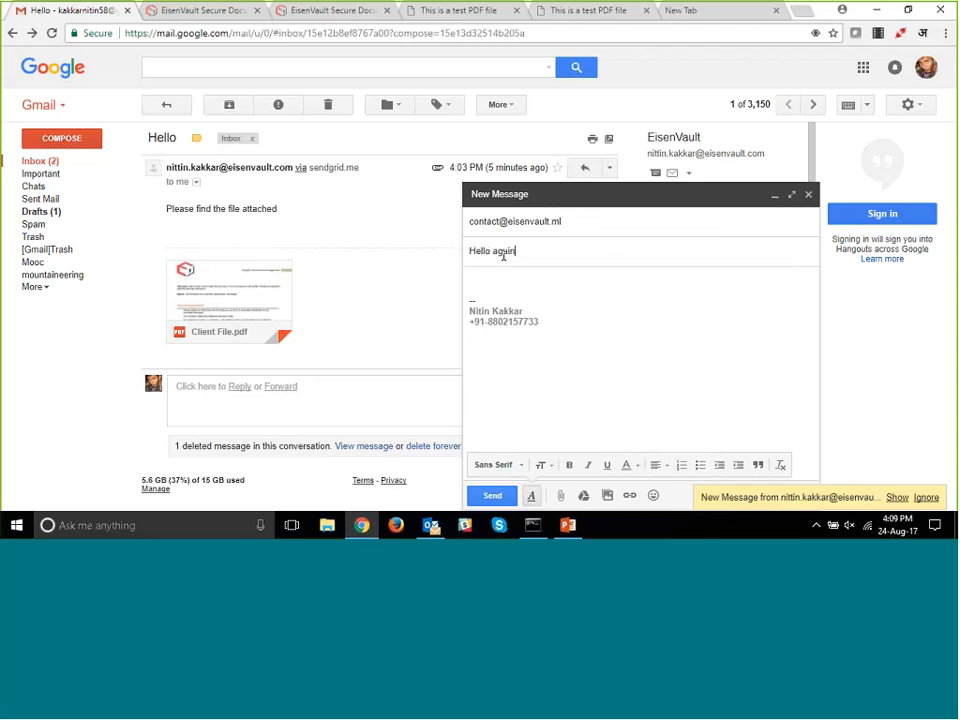
- Write "Please find the file" as the message body above the signature
left_click(538, 298)
left_click(481, 280)
type("Please find th")
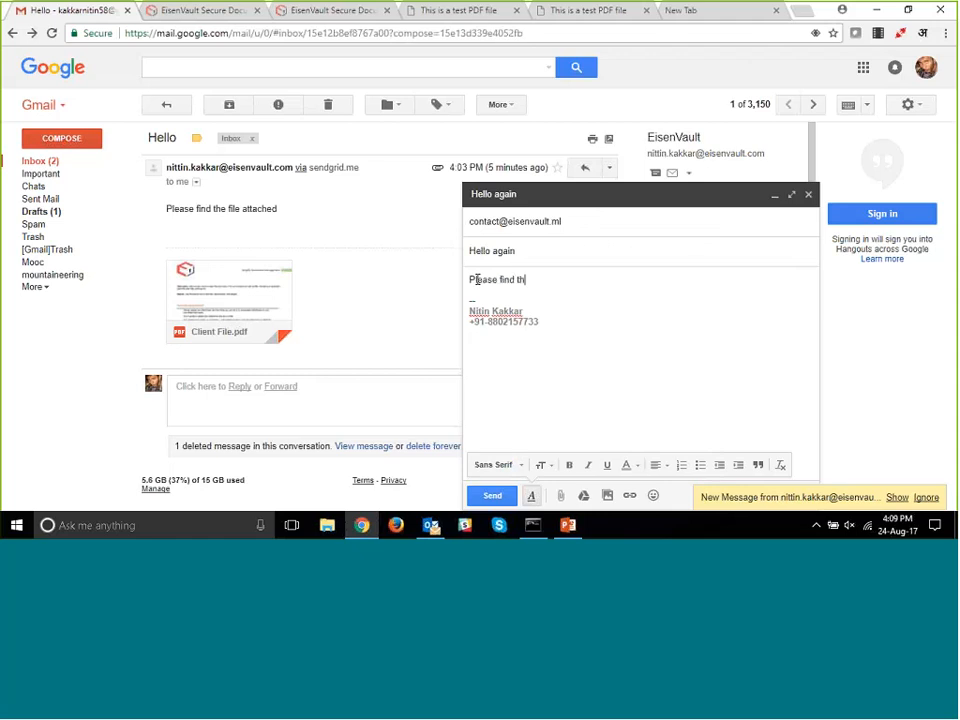
type("e file")
- Attach the Escalation Matrix PDF from the Desktop to the "Hello again" message and send it
left_click(562, 496)
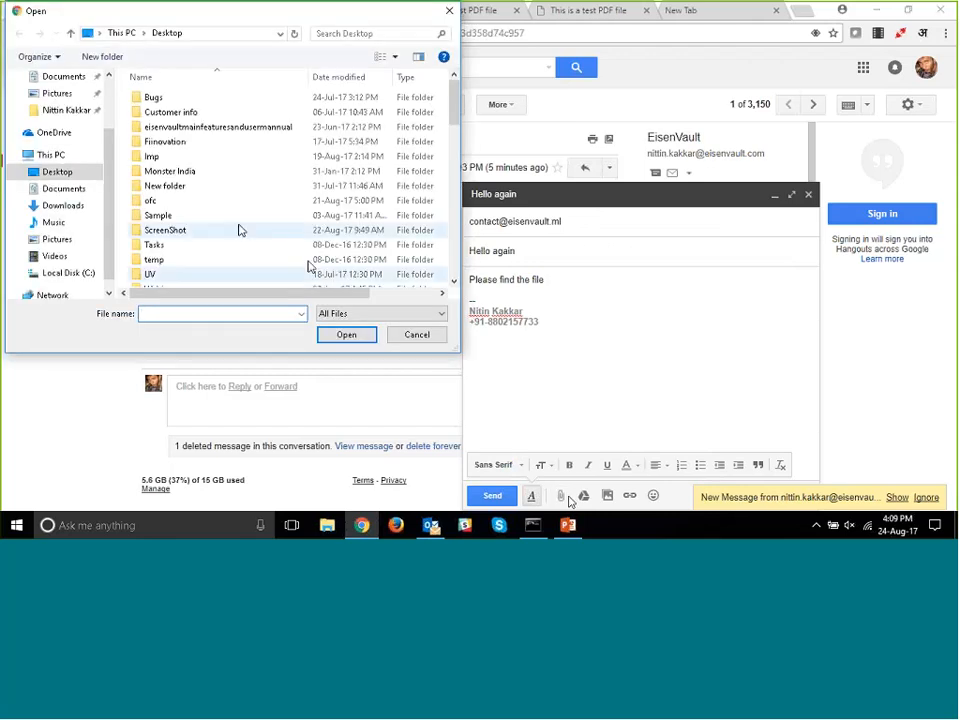
scroll(240, 230, "down", 5)
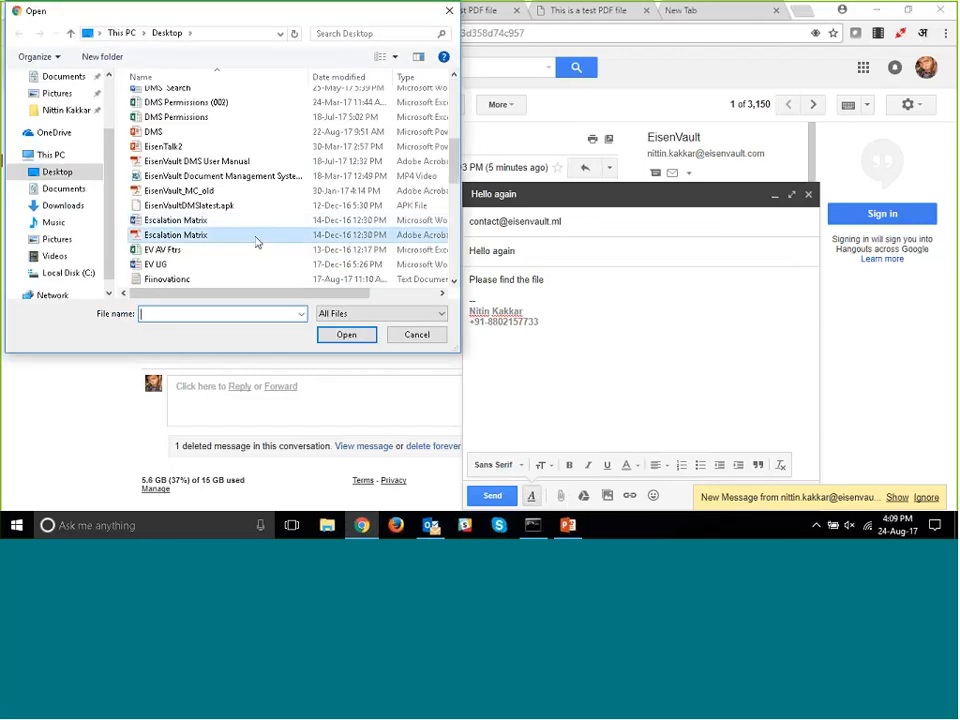
double_click(256, 242)
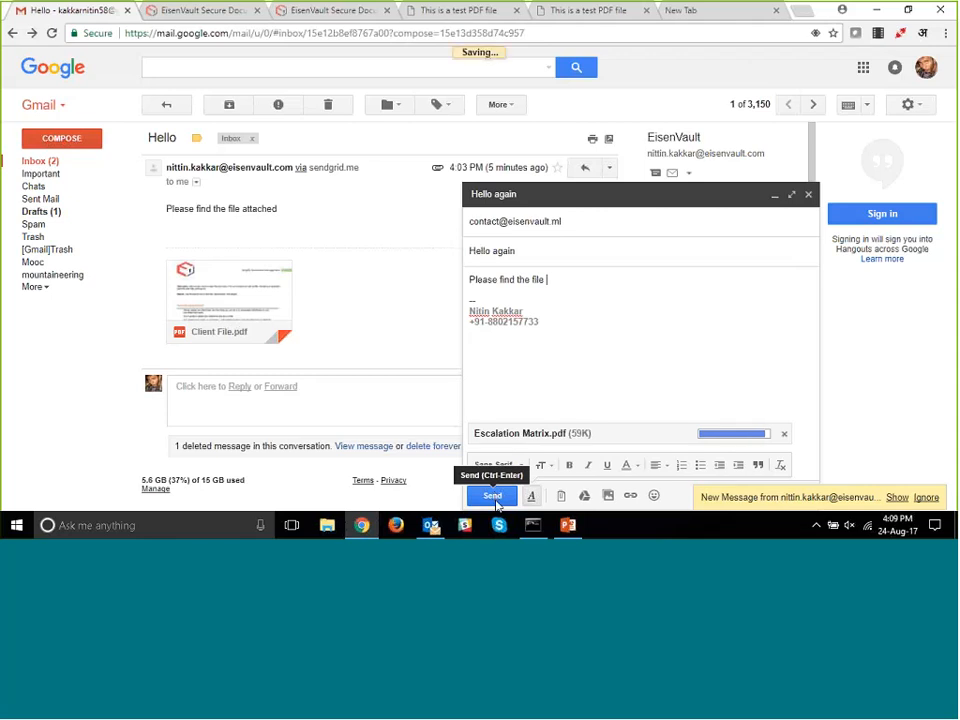
left_click(493, 496)
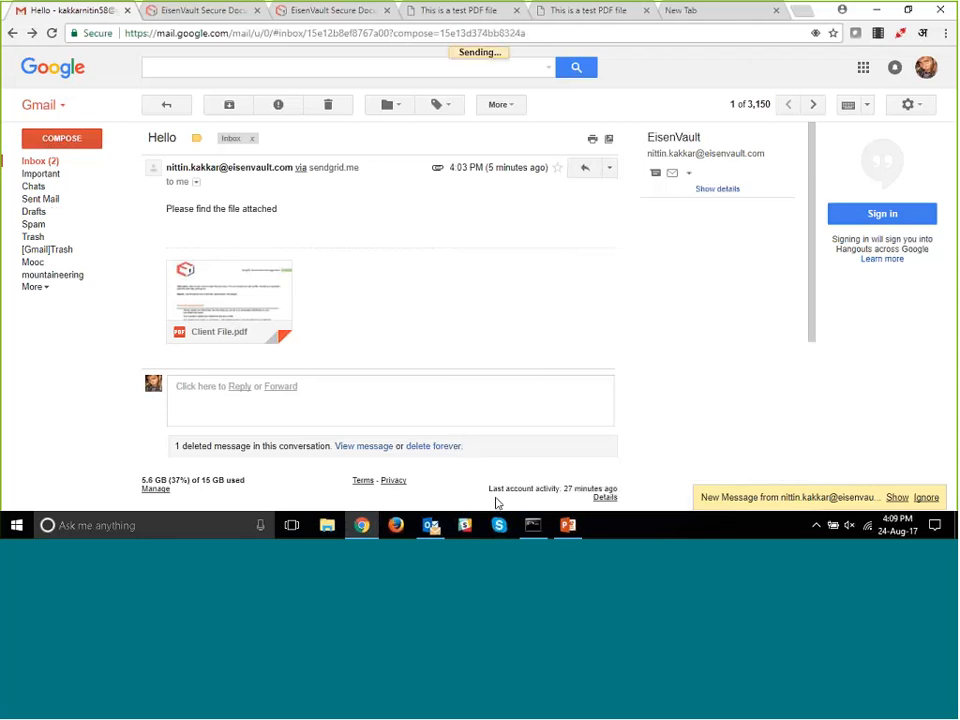
- Switch to EisenVault and check the Inbound Emails folder for the "Hello again" message and its Escalation Matrix.pdf attachment
left_click(210, 10)
mouse_move(510, 255)
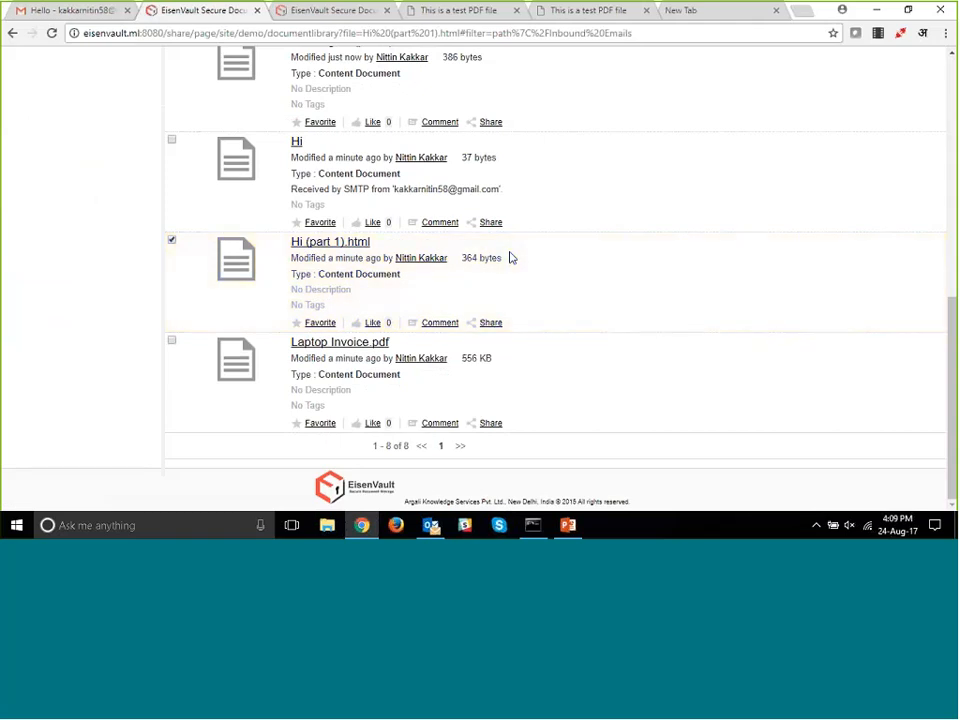
scroll(510, 257, "up", 3)
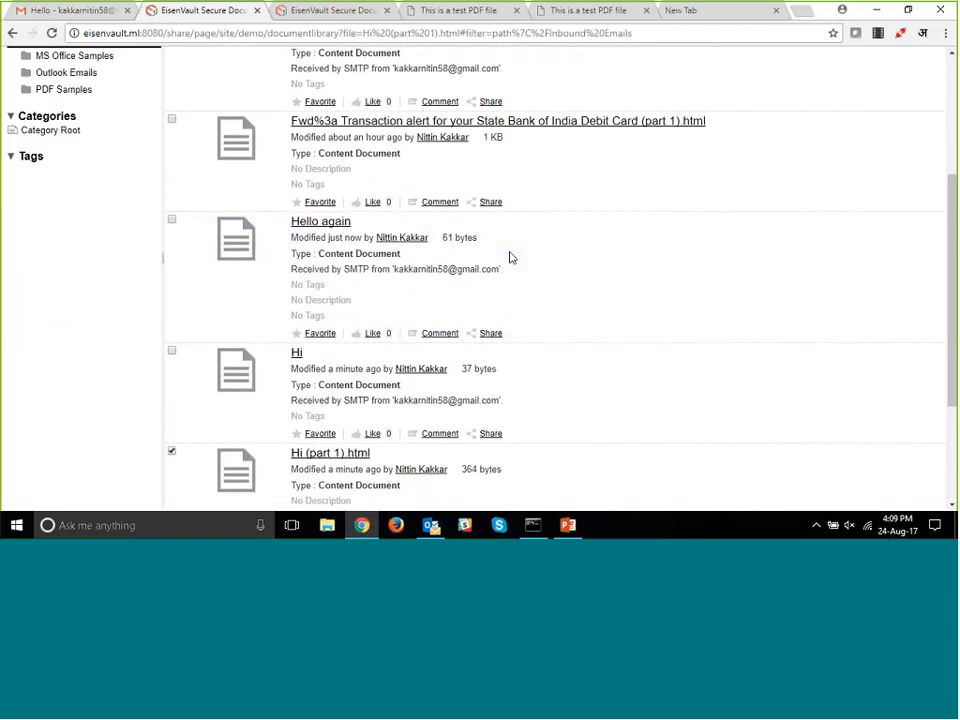
scroll(510, 257, "up", 3)
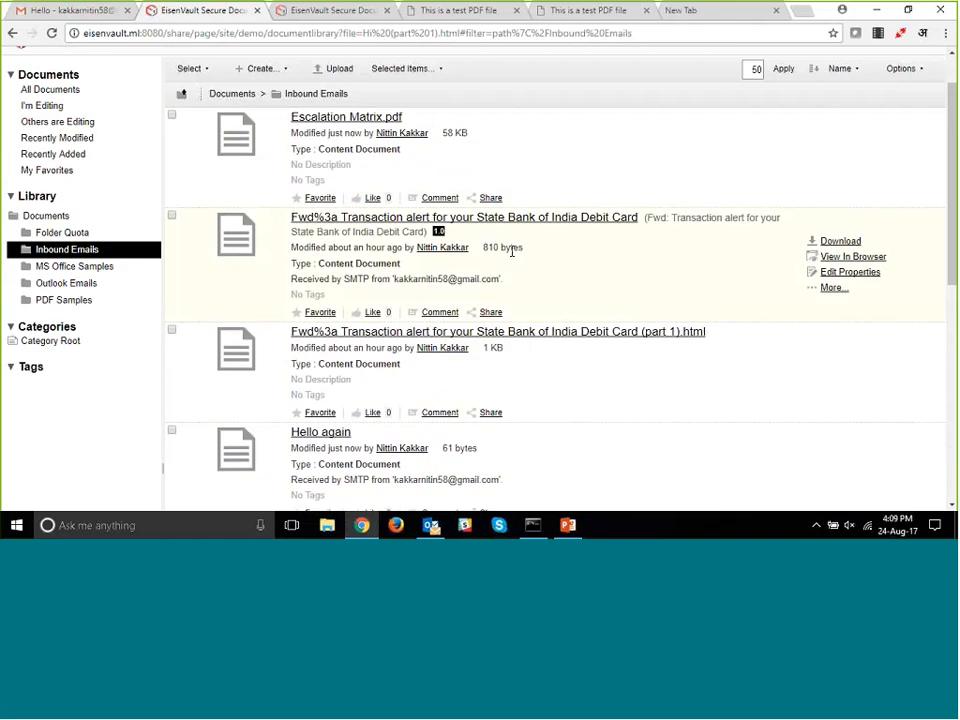
scroll(511, 251, "up", 1)
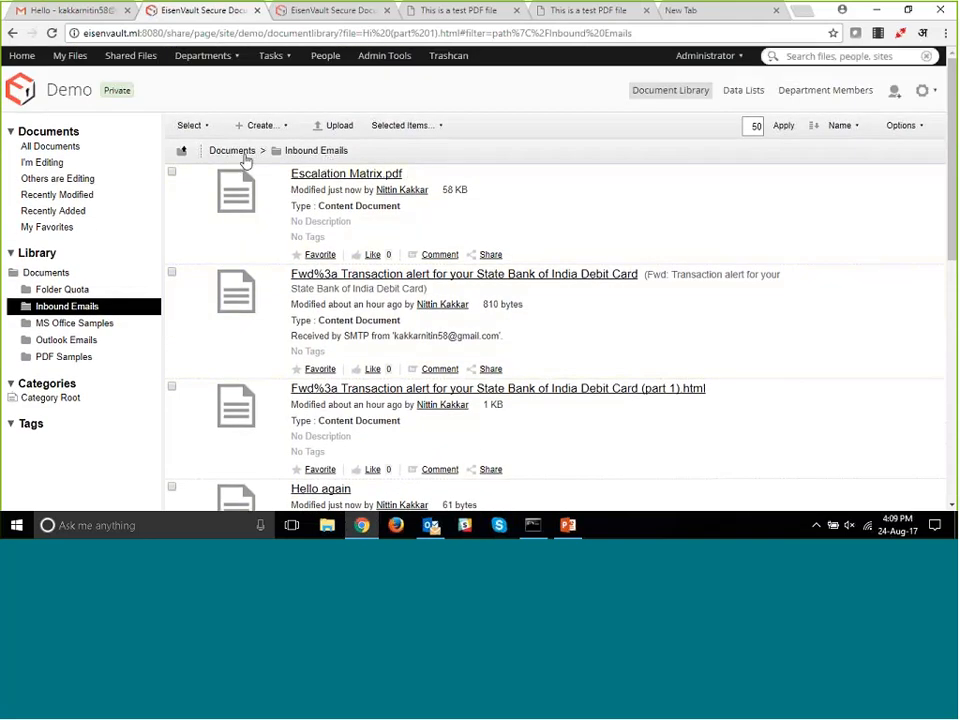
- Go up to the Documents folder and examine the aspects assigned to the Inbound Emails folder without changing them
left_click(240, 153)
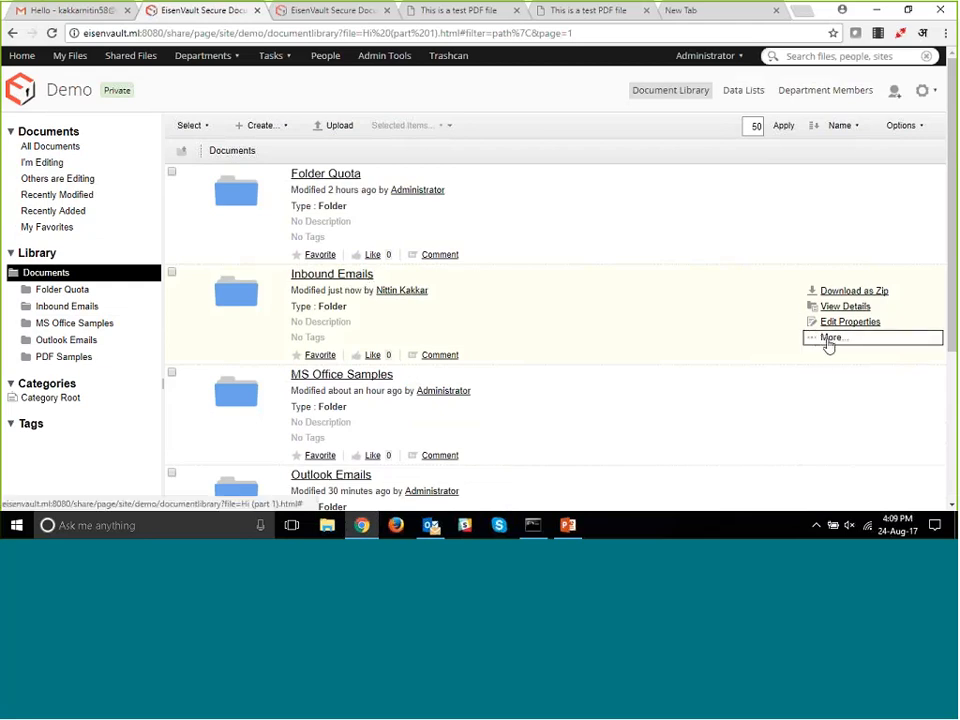
left_click(828, 339)
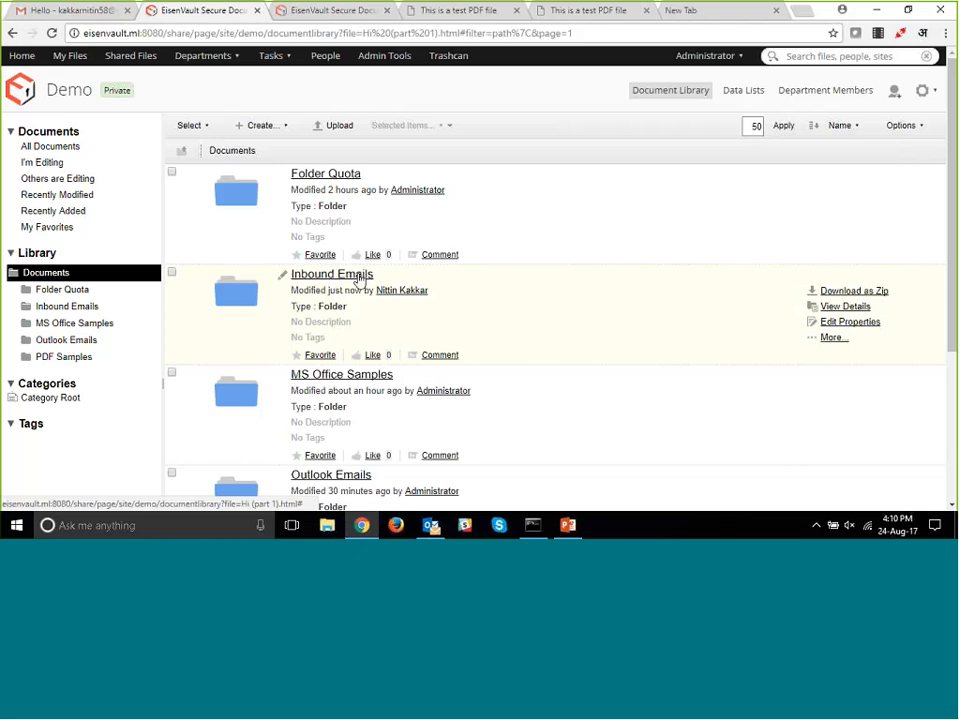
left_click(840, 338)
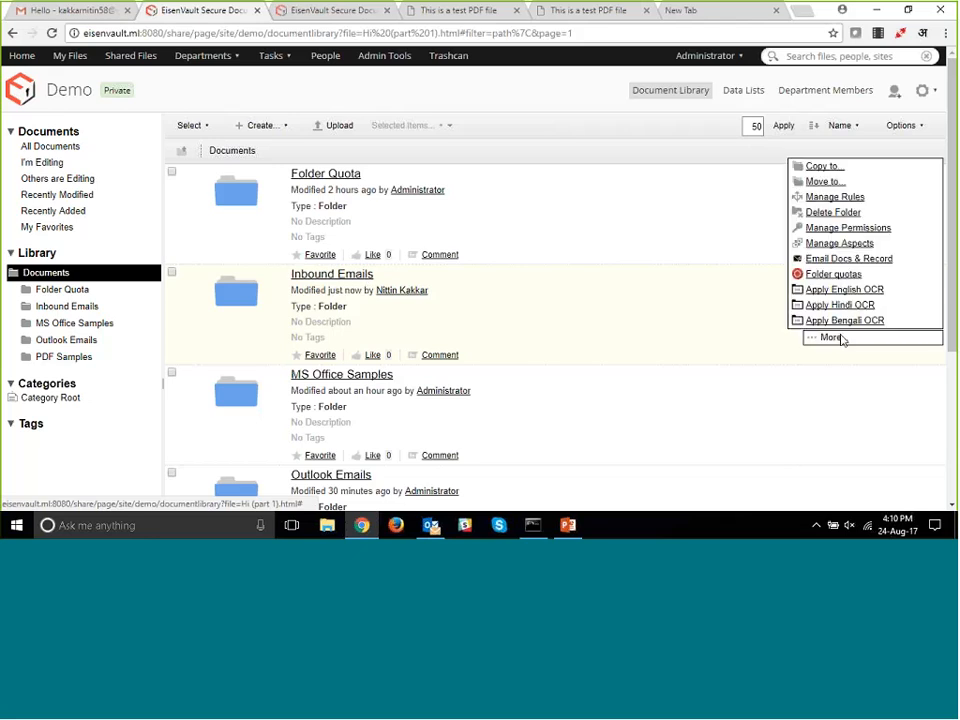
left_click(840, 244)
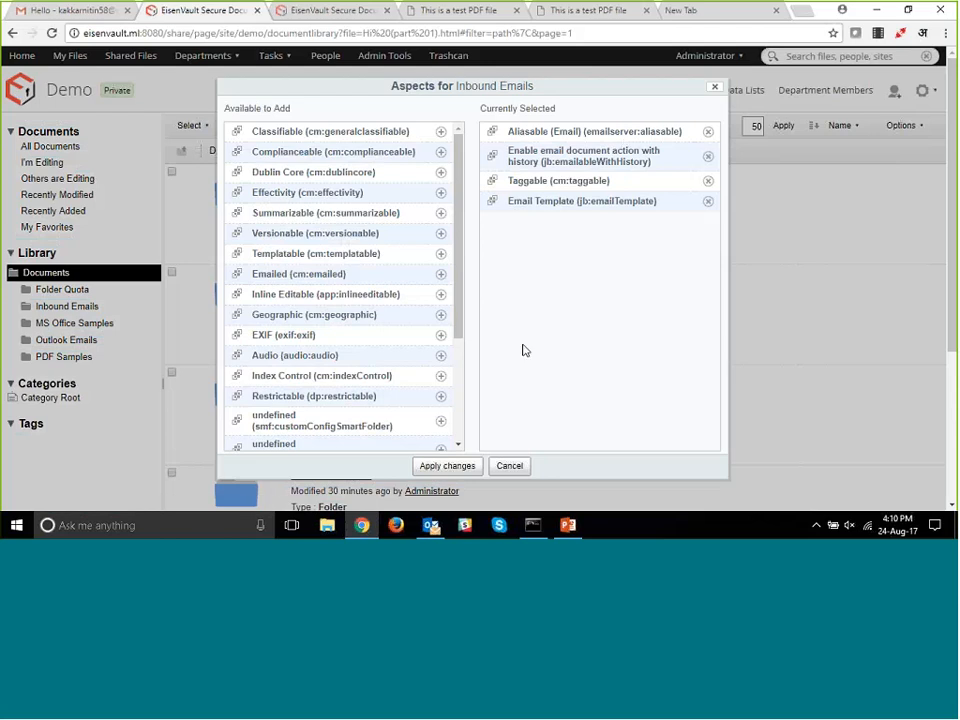
left_click(508, 467)
left_click(508, 467)
- Add the Aliasable (Email) aspect to the Outlook Emails folder and apply the change
scroll(482, 336, "down", 3)
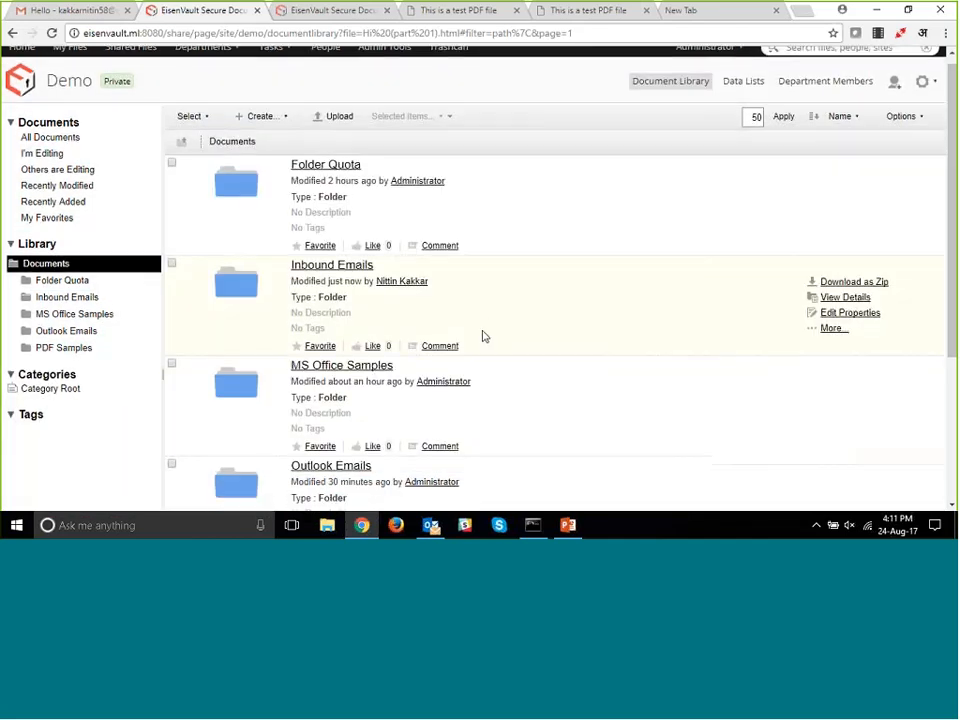
scroll(449, 281, "up", 1)
scroll(449, 281, "down", 2)
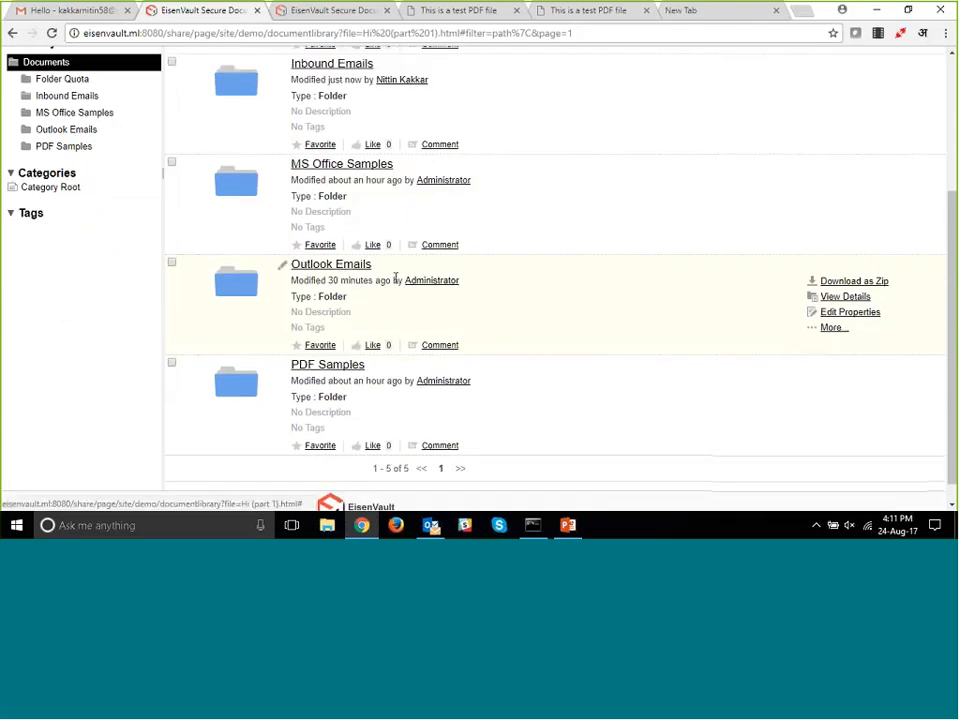
left_click(833, 328)
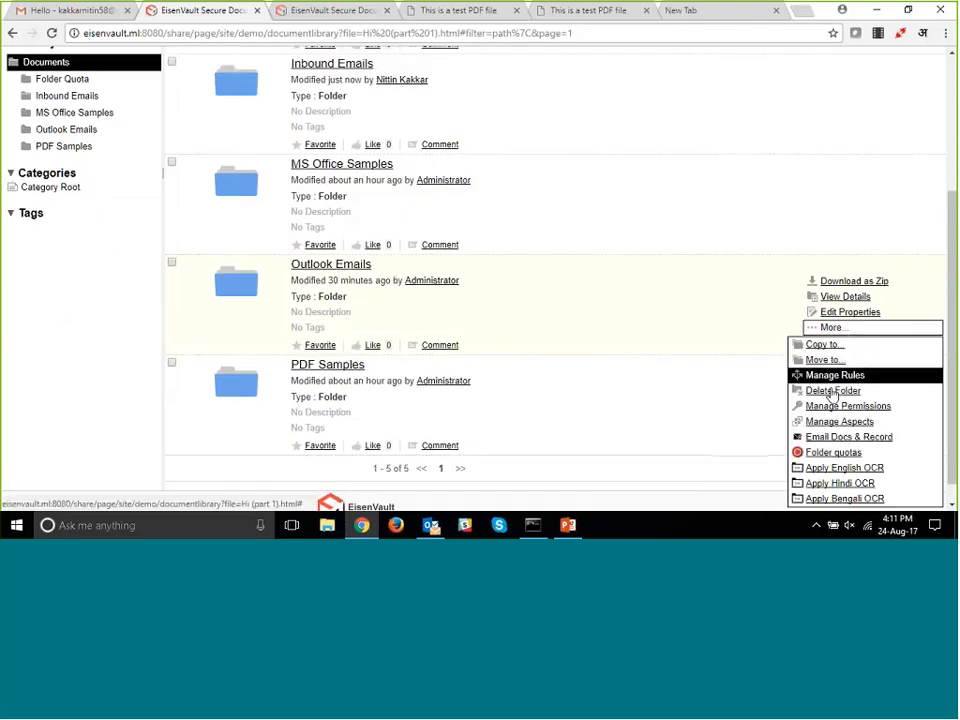
left_click(838, 421)
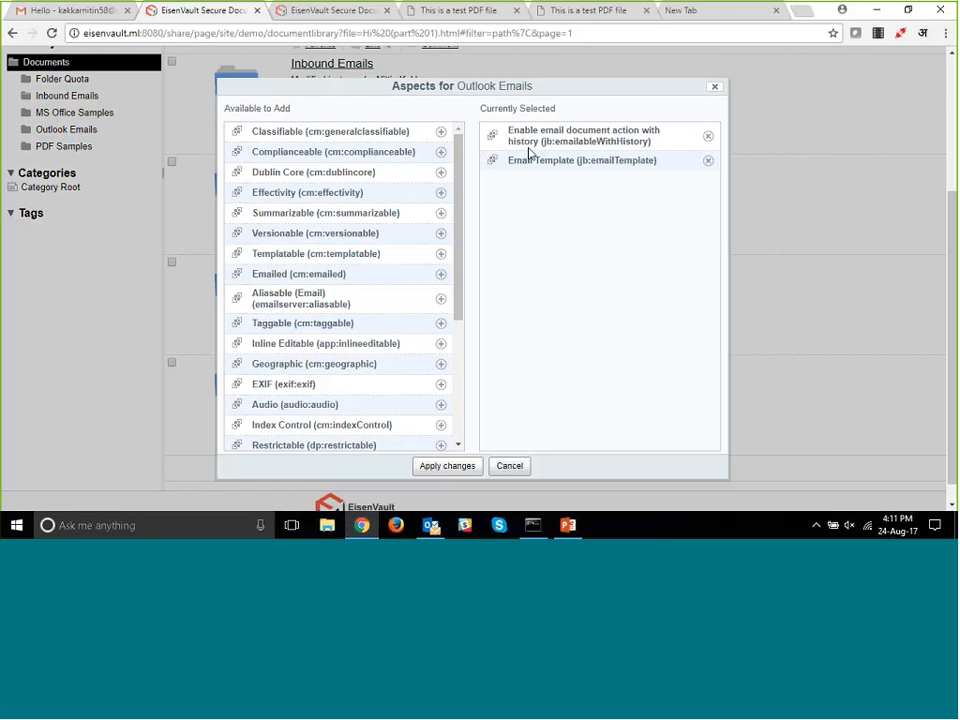
left_click(441, 302)
left_click(447, 466)
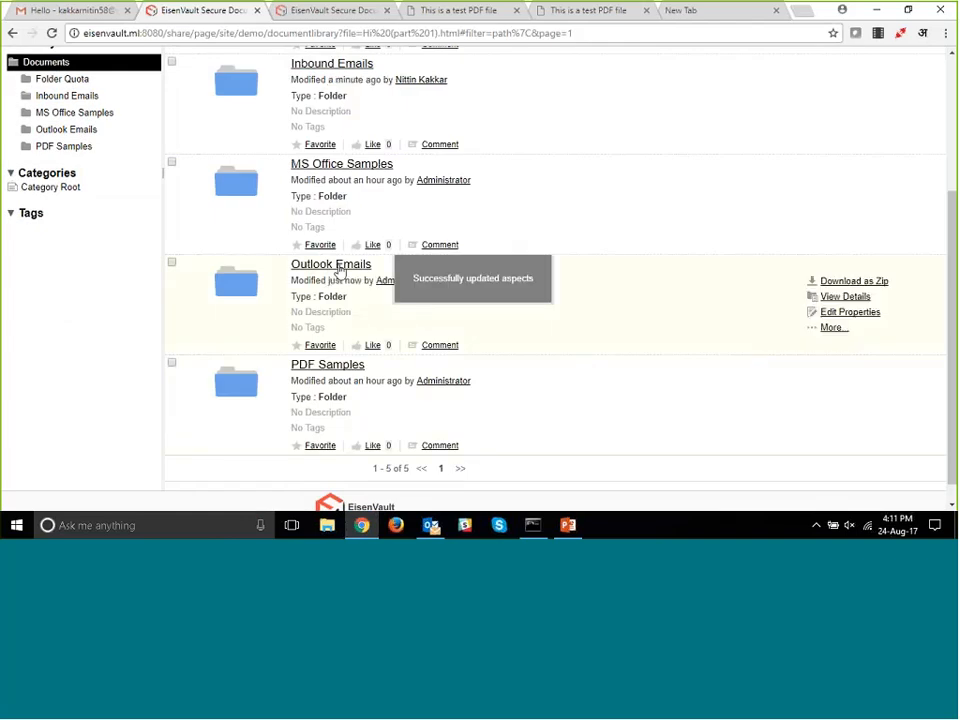
- Set the Outlook Emails folder's email alias to "finance" in its properties, save, and open the folder
left_click(836, 299)
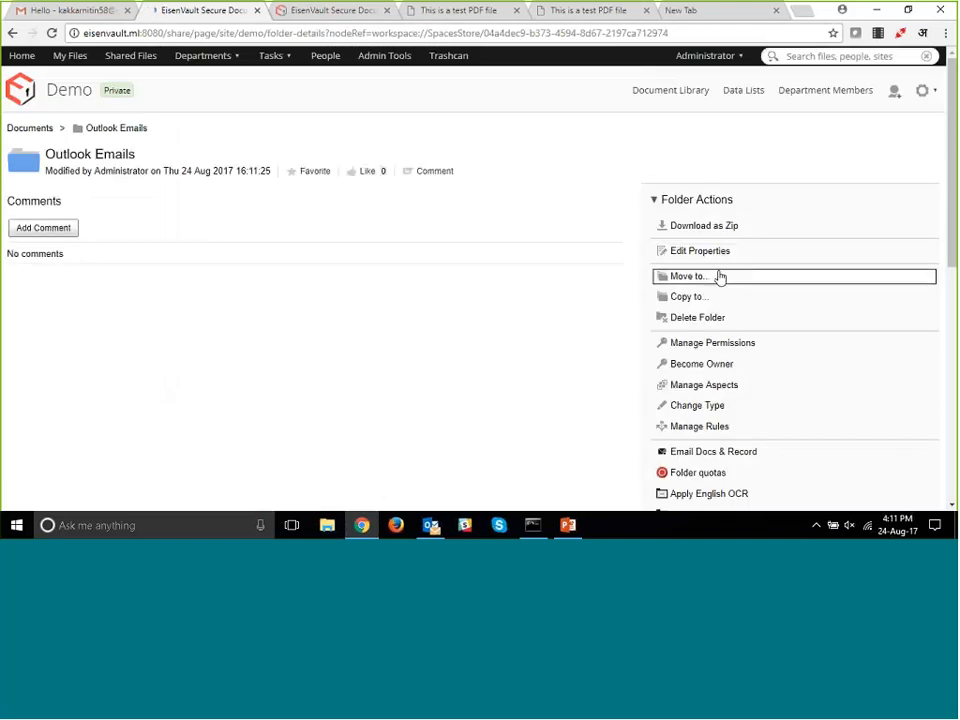
left_click(714, 257)
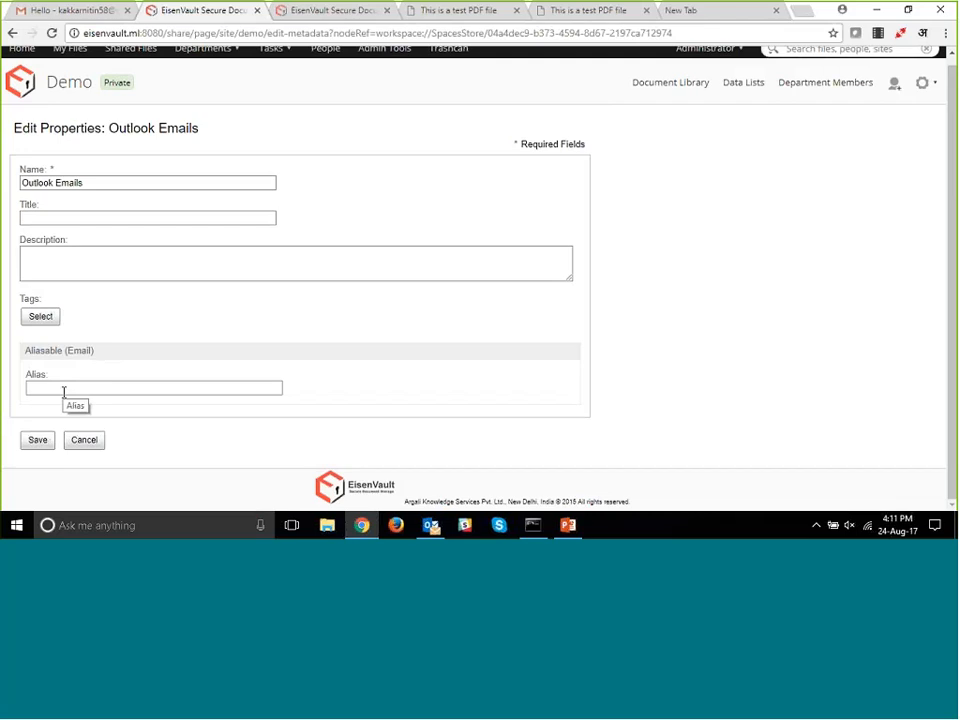
left_click(63, 392)
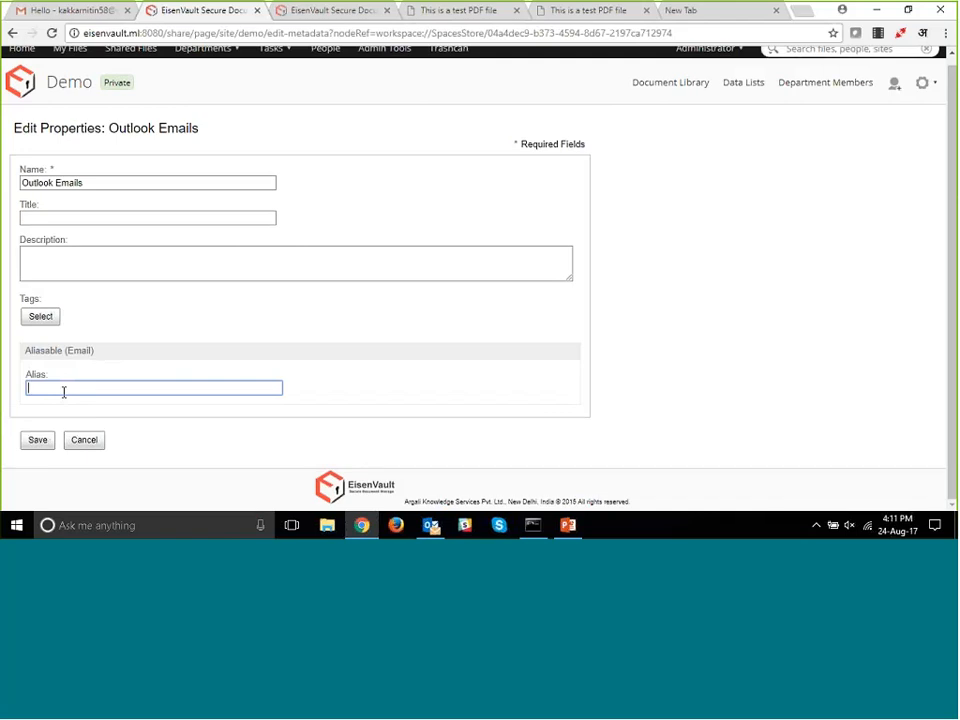
type("finance")
left_click(38, 442)
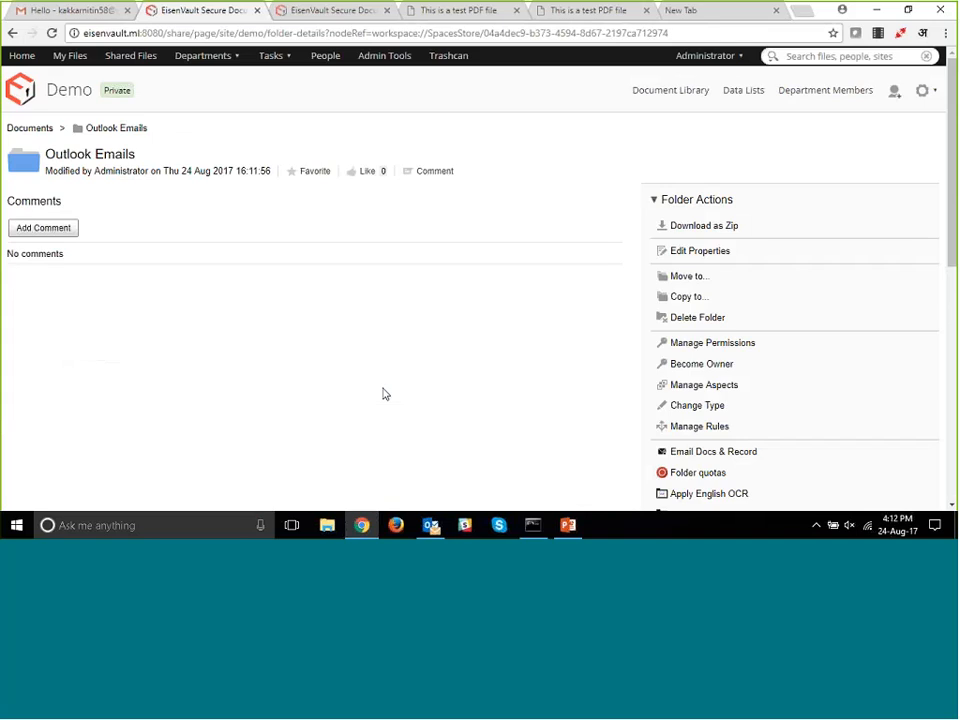
left_click(124, 130)
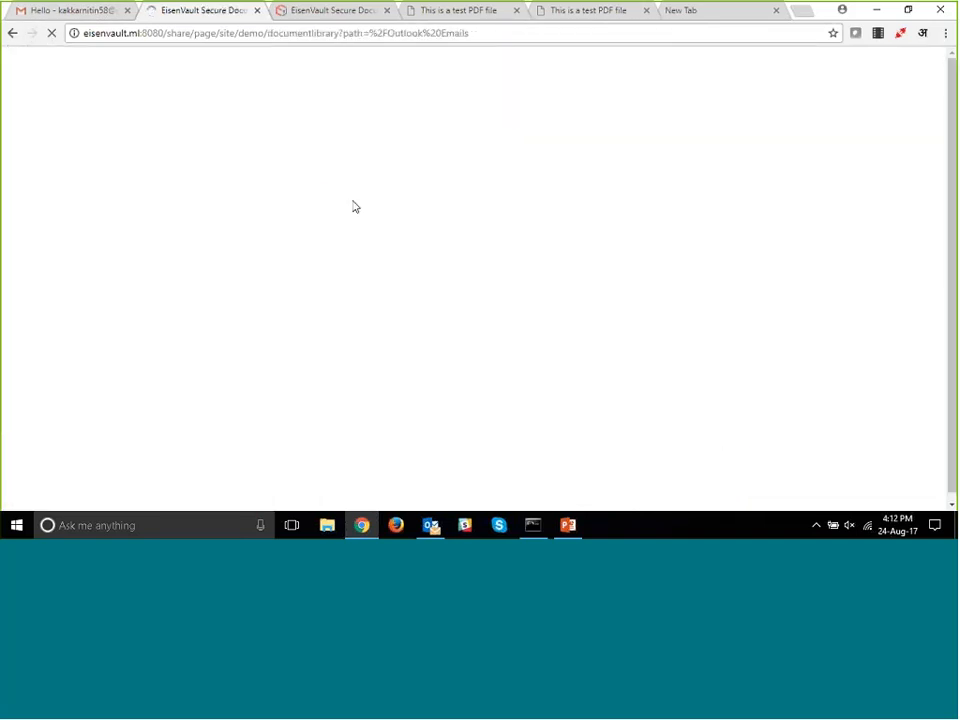
- Switch to Gmail and compose a new message to the DMS finance e-mail address with the subject "finance"
left_click(77, 9)
left_click(60, 137)
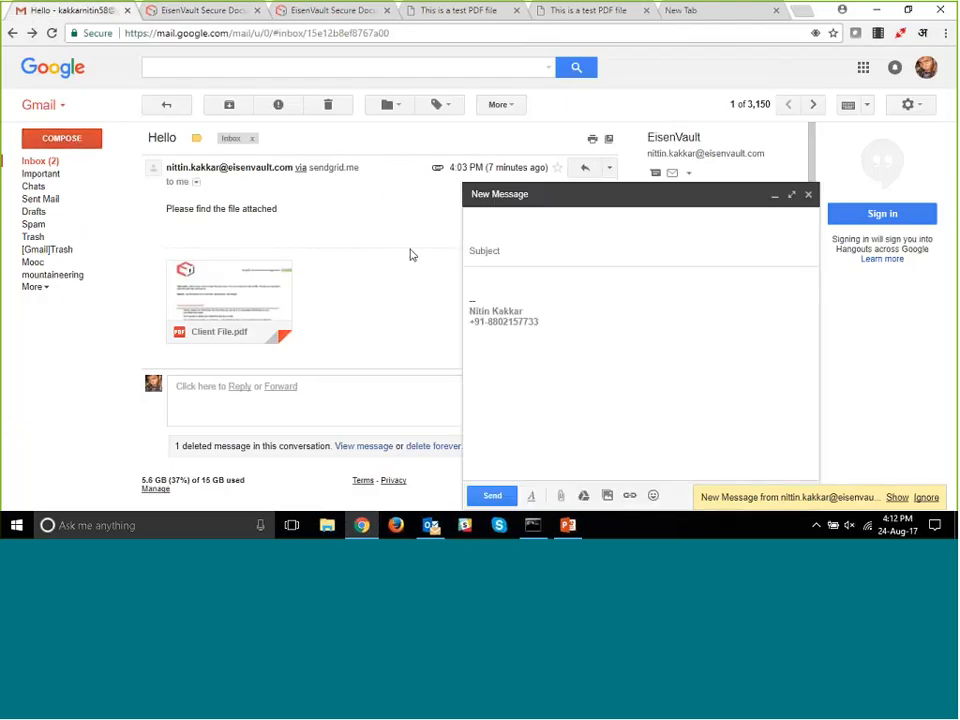
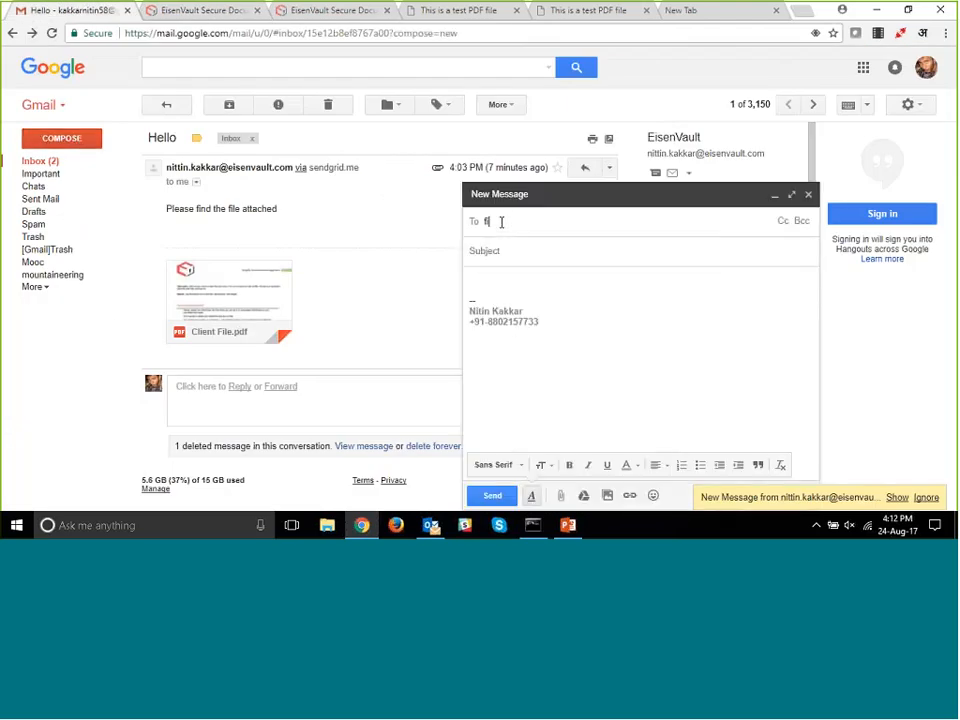
left_click(500, 247)
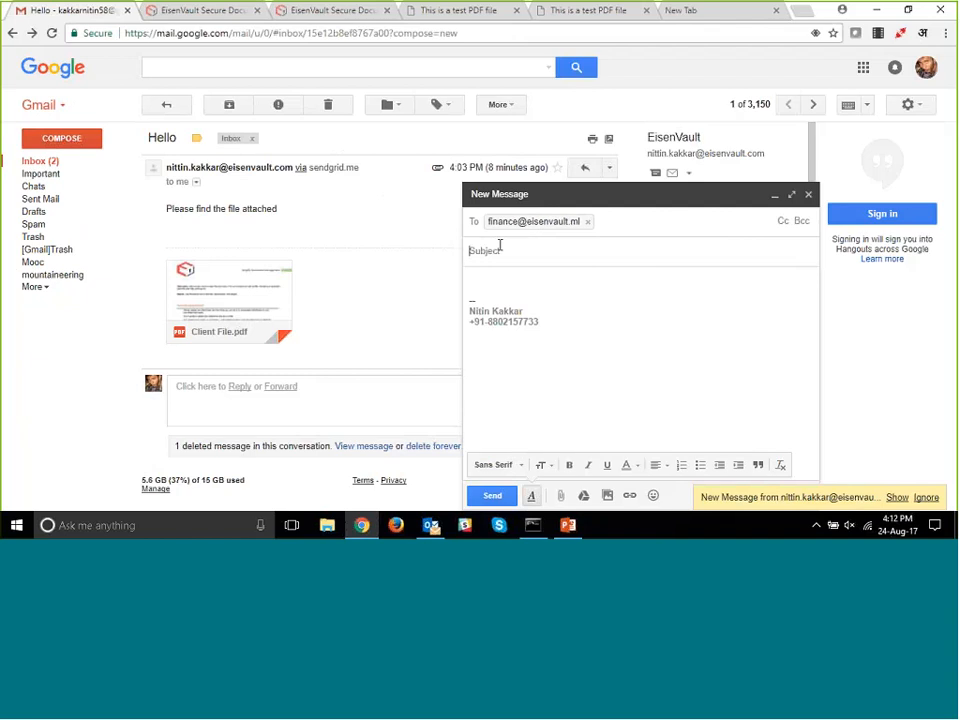
type("finance")
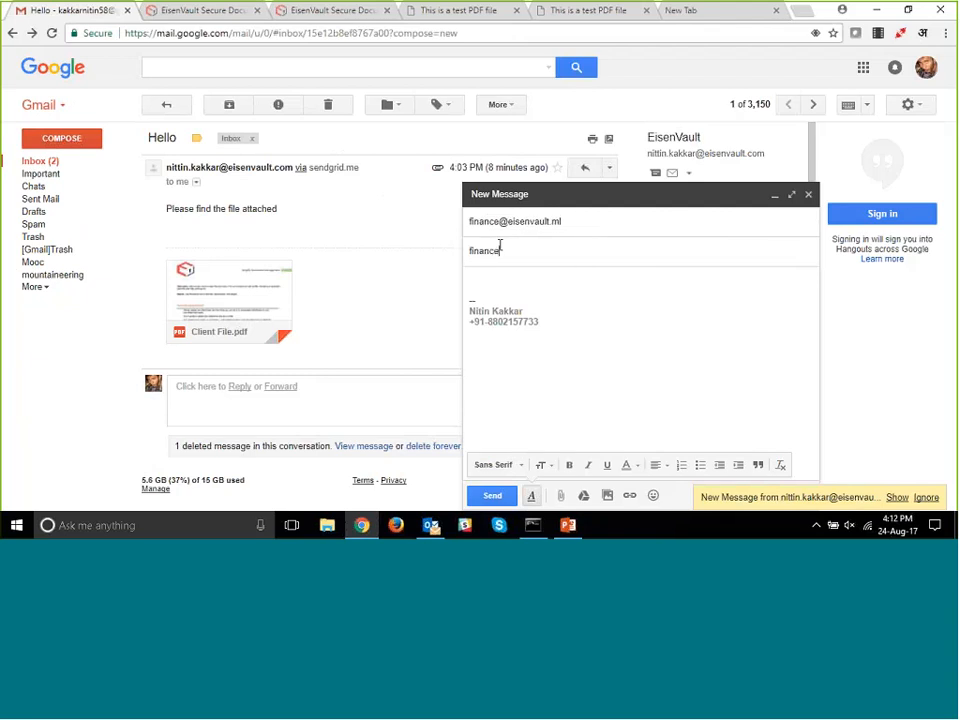
- Attach the DMS PowerPoint file from the Desktop to the finance message and send it
left_click(561, 496)
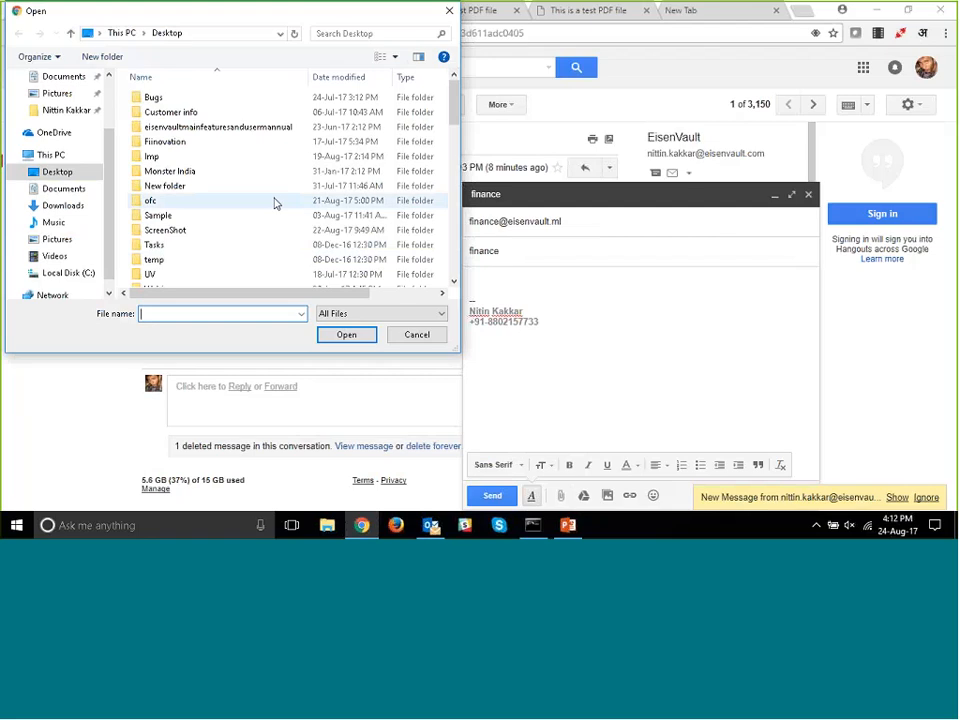
scroll(234, 210, "down", 2)
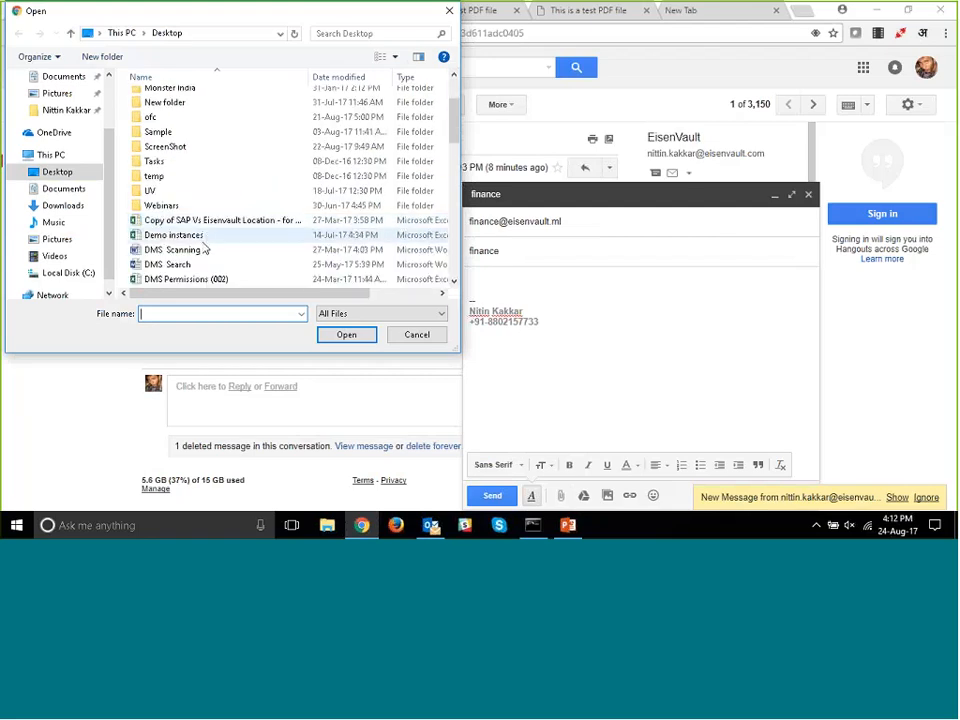
scroll(203, 251, "down", 1)
left_click(193, 221)
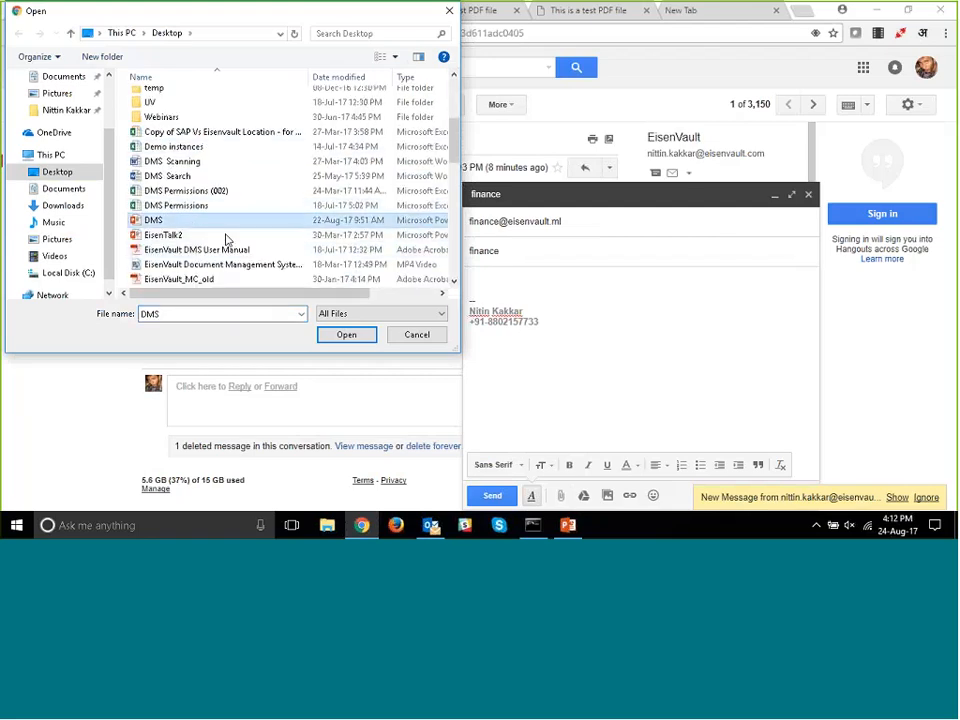
left_click(347, 336)
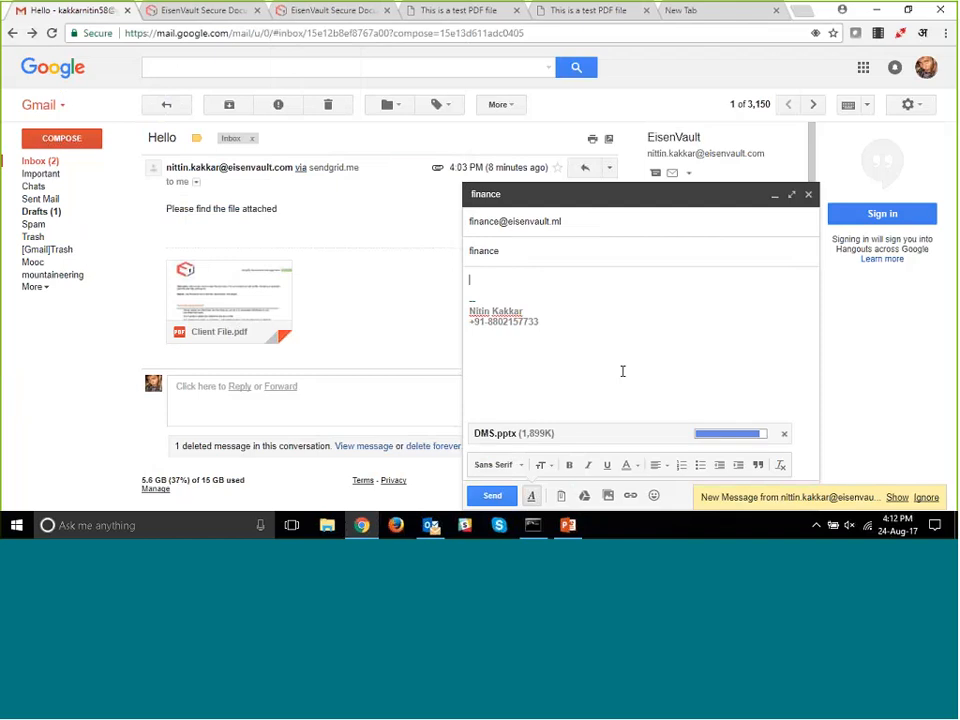
left_click(496, 496)
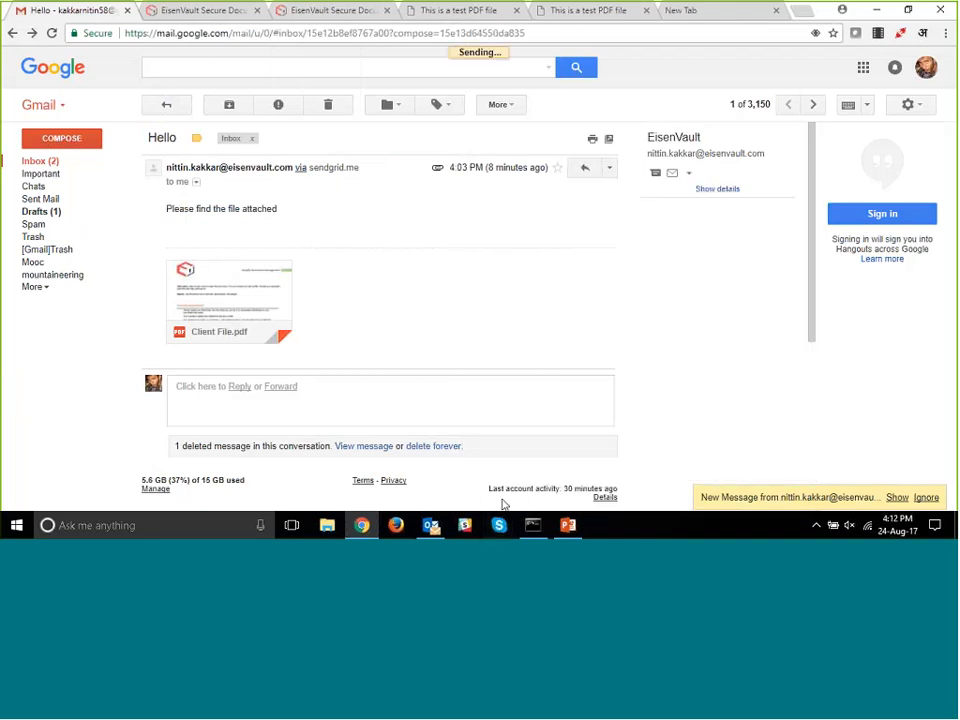
- Switch to the EisenVault document library and reload the Outlook Emails folder to check for the received email items
left_click(190, 10)
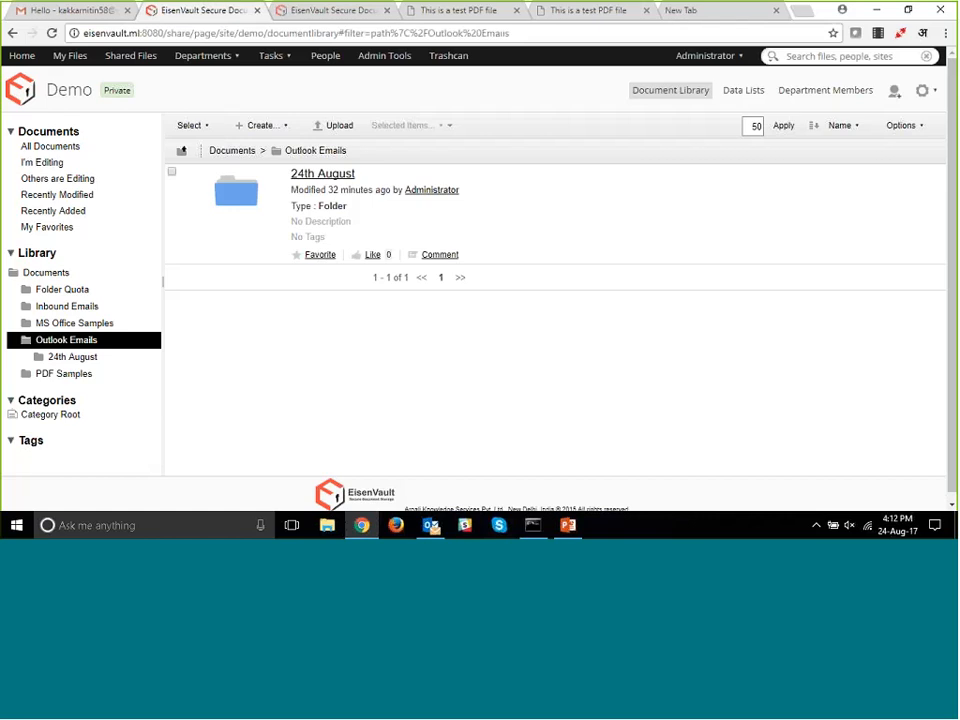
left_click(231, 152)
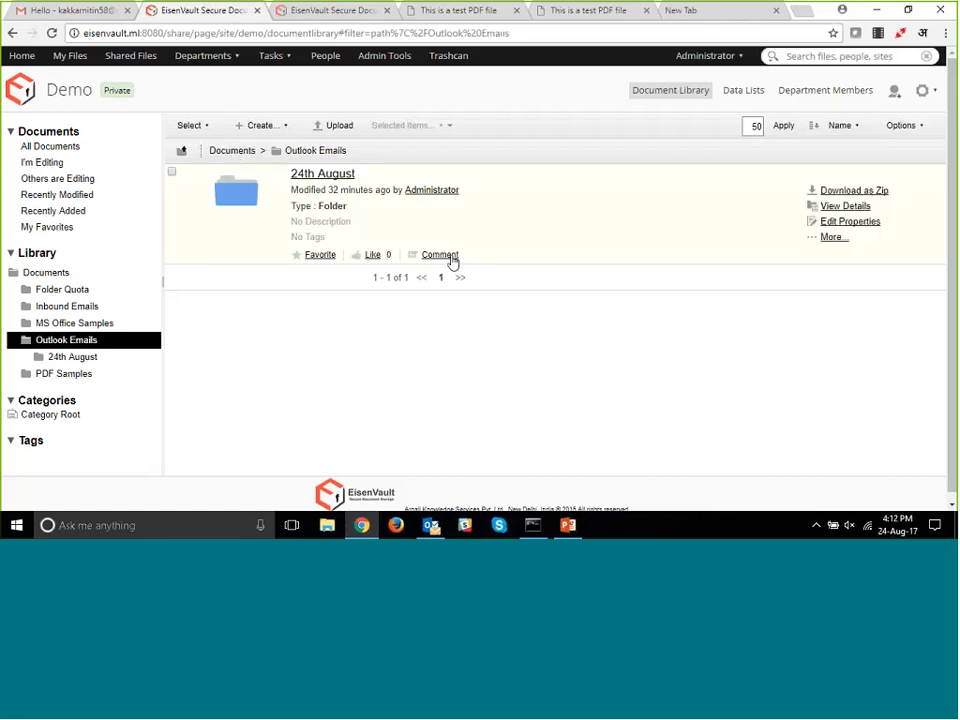
scroll(390, 275, "down", 3)
left_click(367, 250)
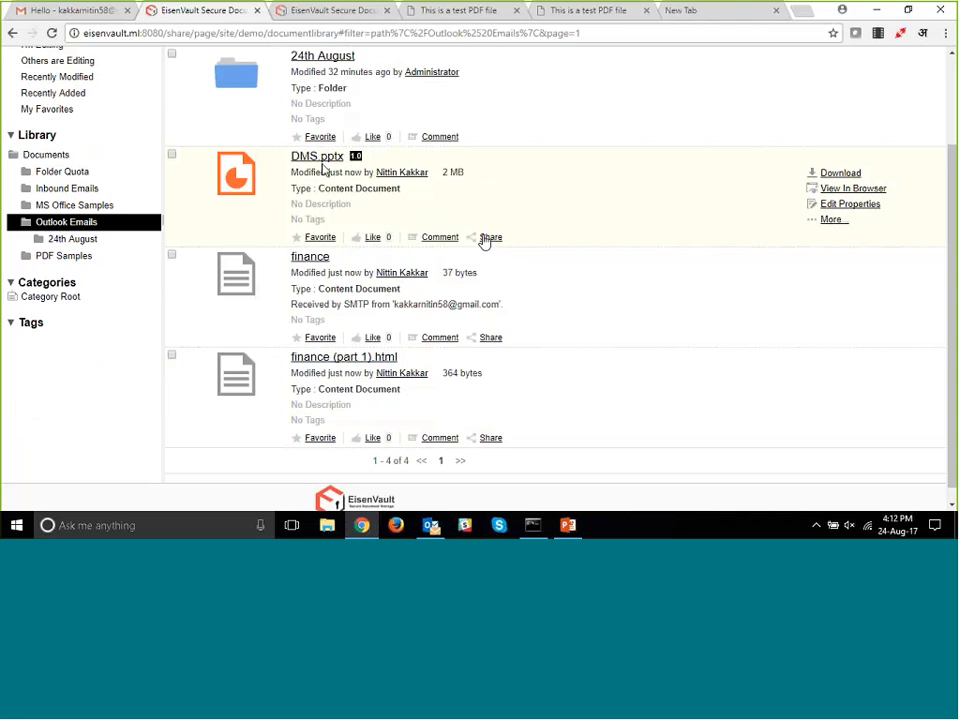
- View the stored finance document, return to the Outlook Emails folder, and preview finance (part 1).html
scroll(326, 170, "up", 1)
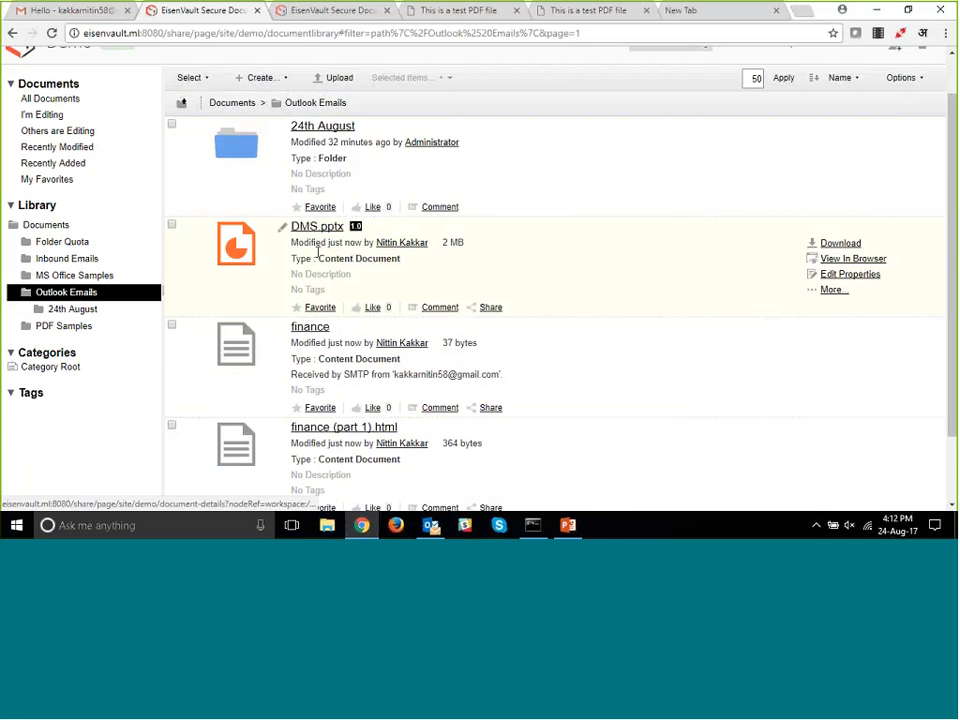
left_click(310, 329)
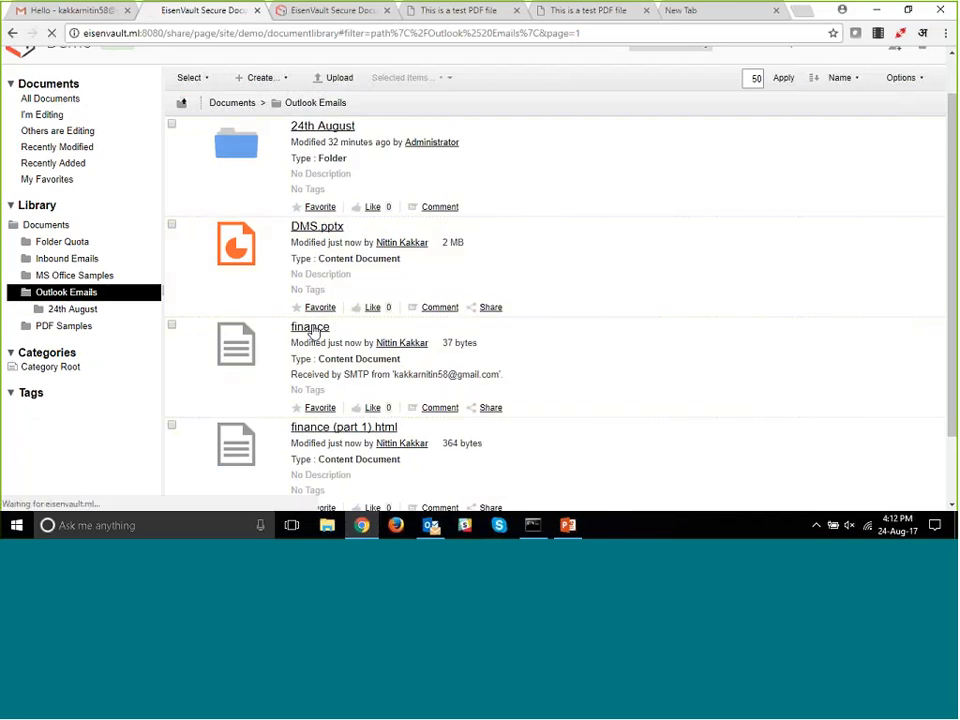
left_click(13, 33)
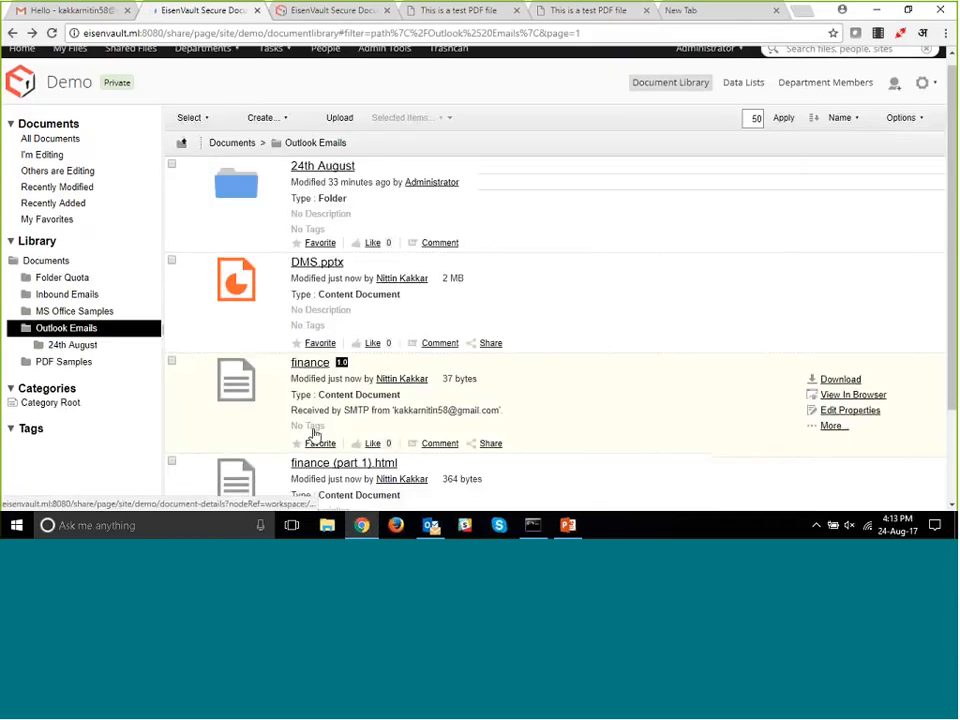
scroll(321, 353, "down", 3)
left_click(410, 324)
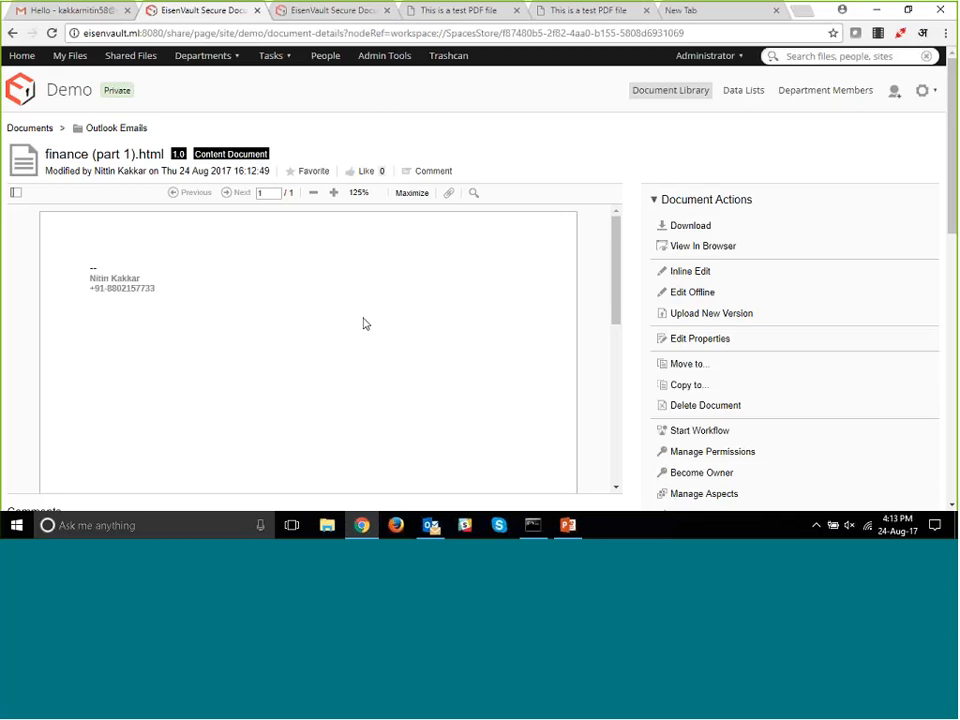
- Launch the EisenVaultSync desktop application from the EisenvaultSync program group
left_click(15, 526)
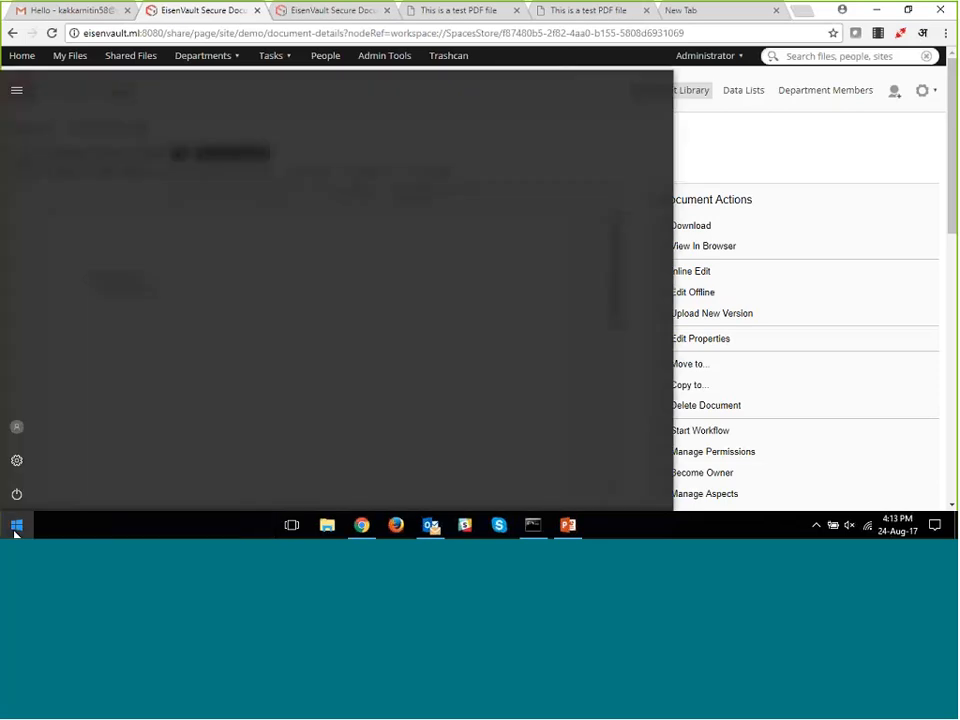
scroll(94, 421, "down", 8)
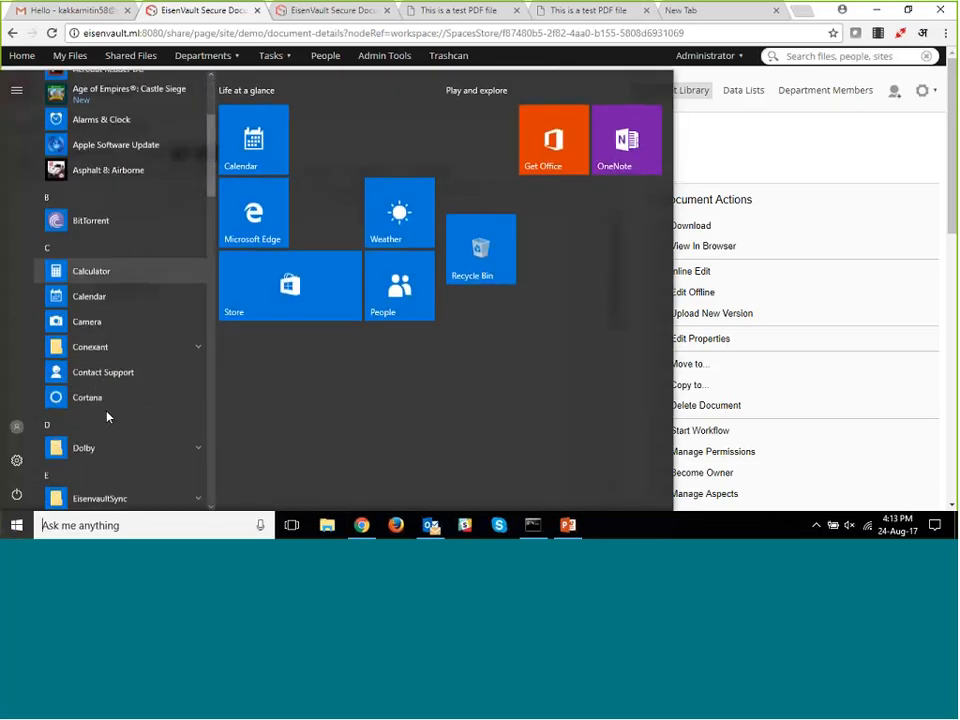
left_click(110, 205)
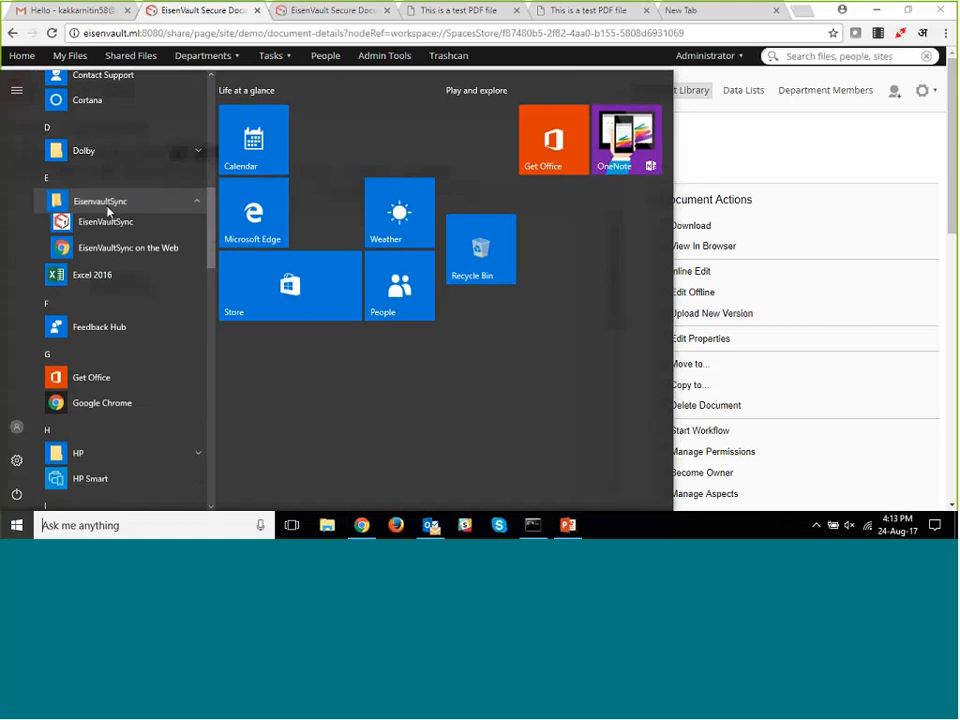
left_click(110, 227)
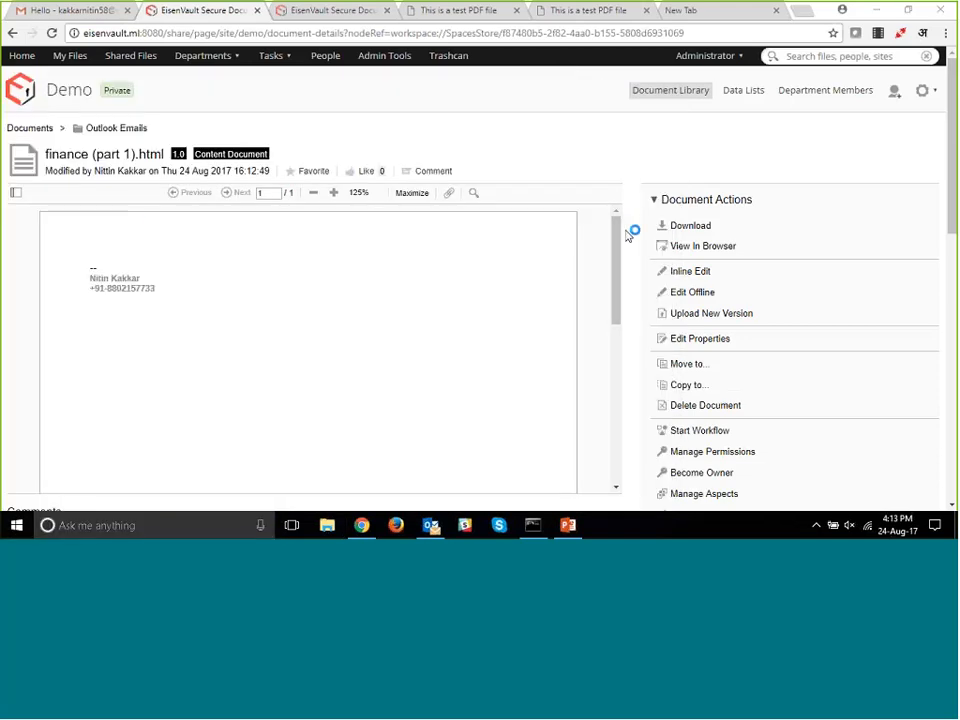
scroll(632, 243, "down", 1)
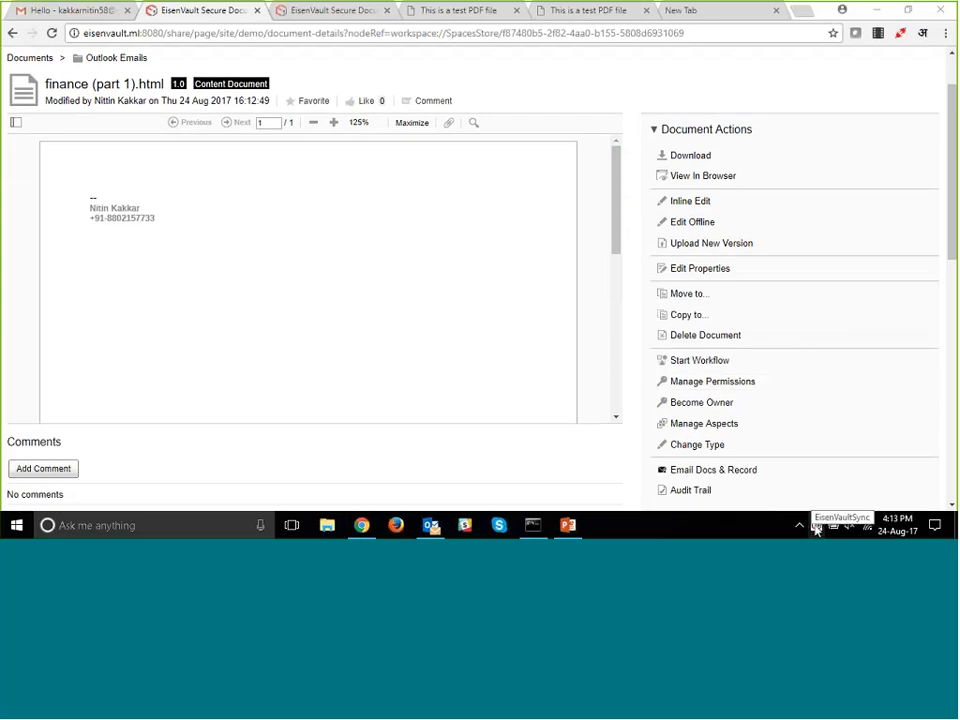
right_click(816, 527)
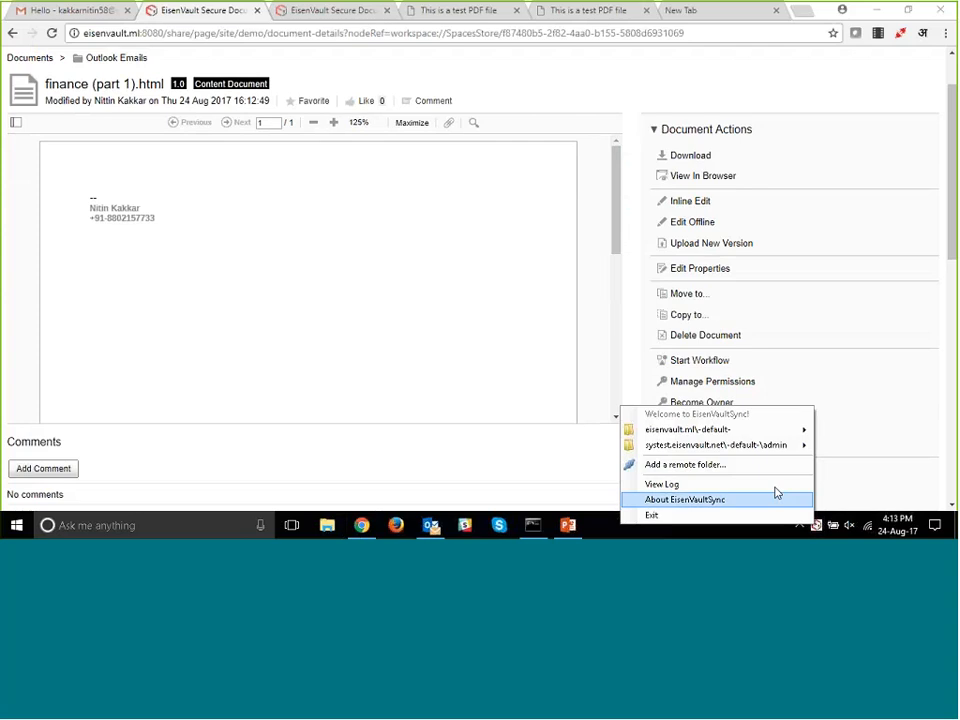
mouse_move(716, 452)
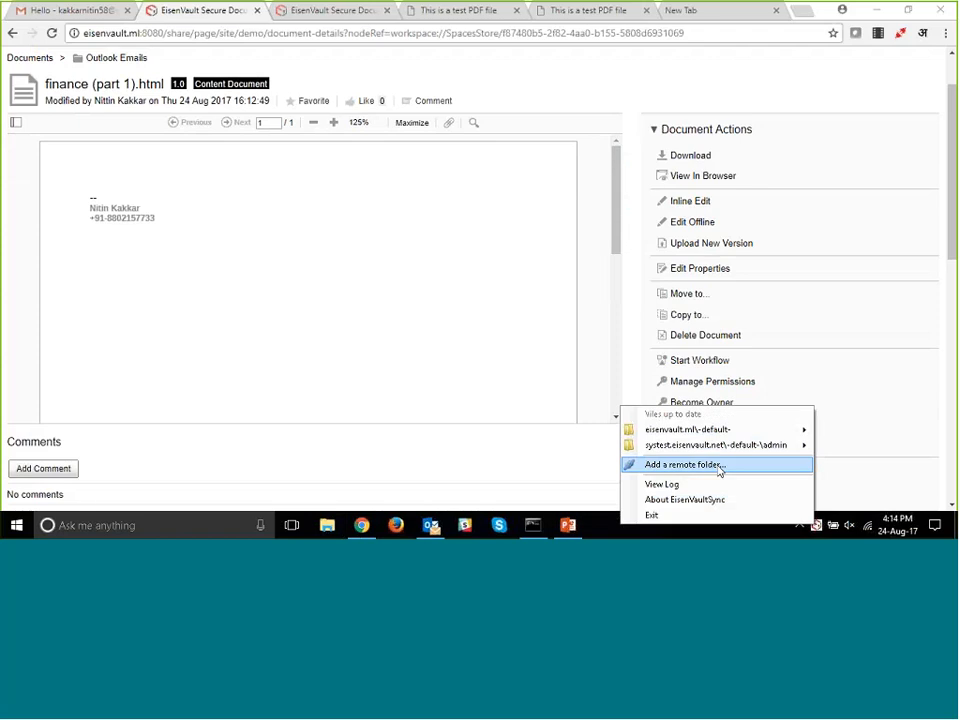
left_click(718, 465)
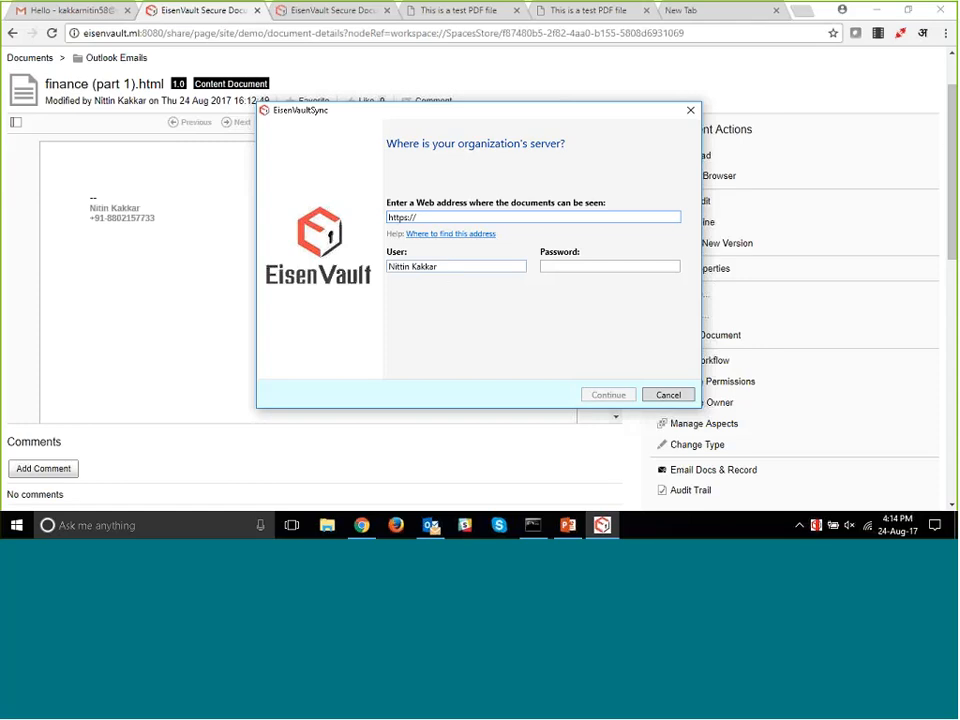
left_click(435, 216)
key("BackSpace")
key("BackSpace")
key("BackSpace")
key("BackSpace")
type("://eisenvault")
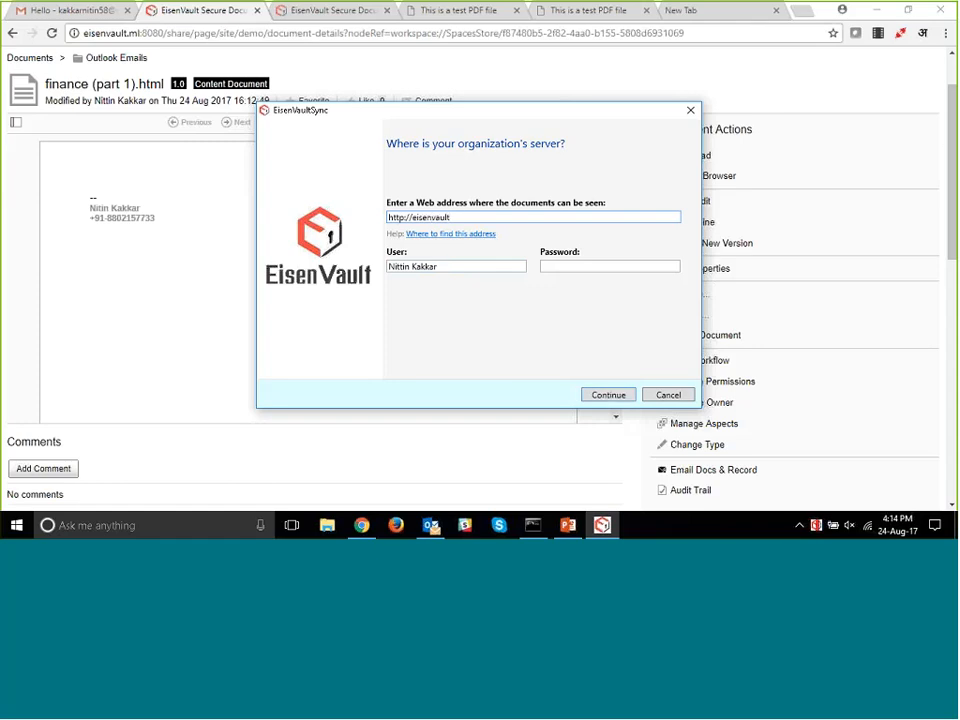
type(".ml:8080")
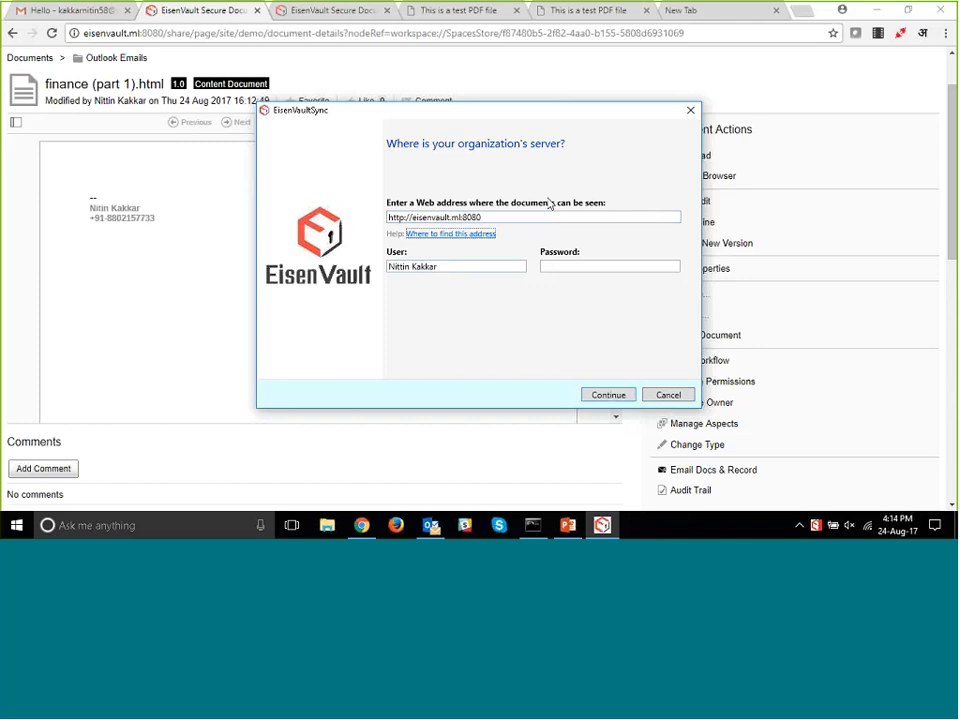
- Log in to the server as admin with the account password and choose Departments as the remote folder to sync
double_click(465, 268)
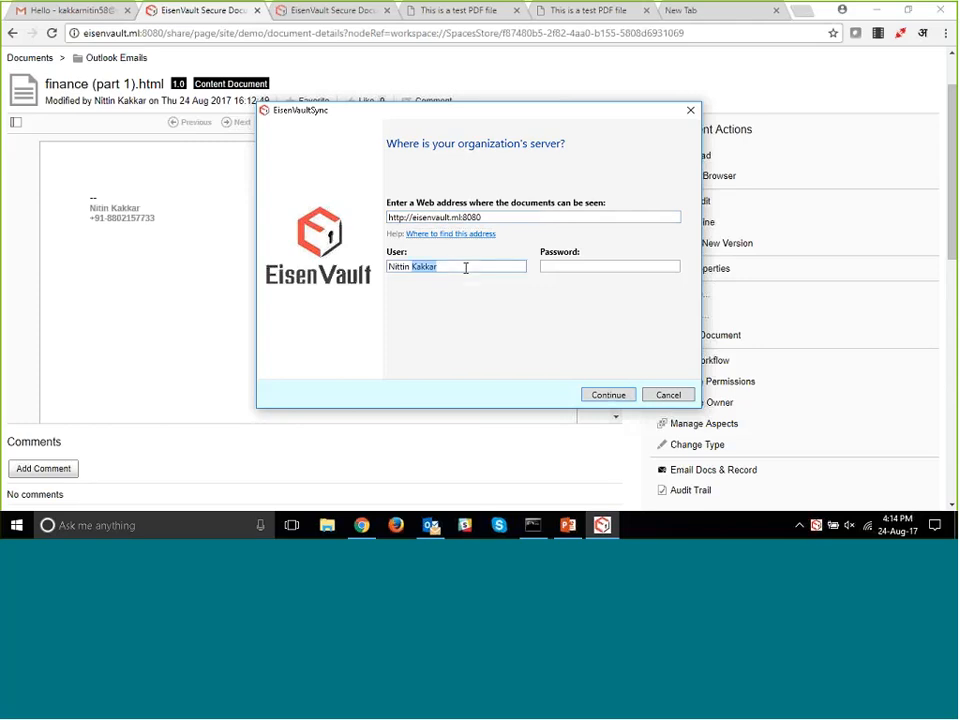
key("BackSpace")
type("admin")
key("Tab")
type("admin")
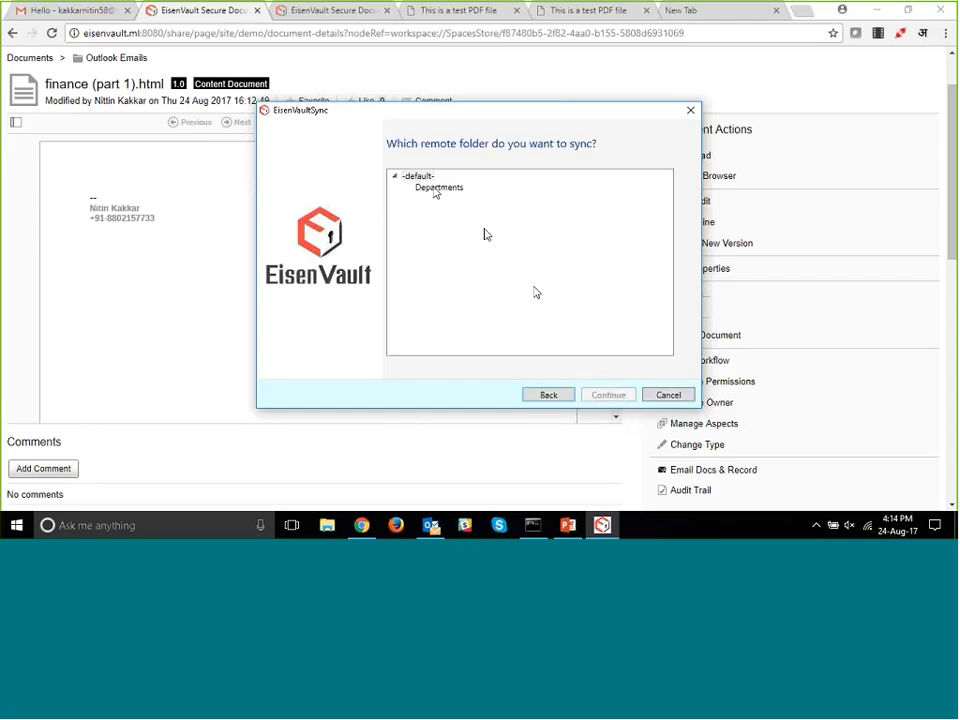
left_click(437, 189)
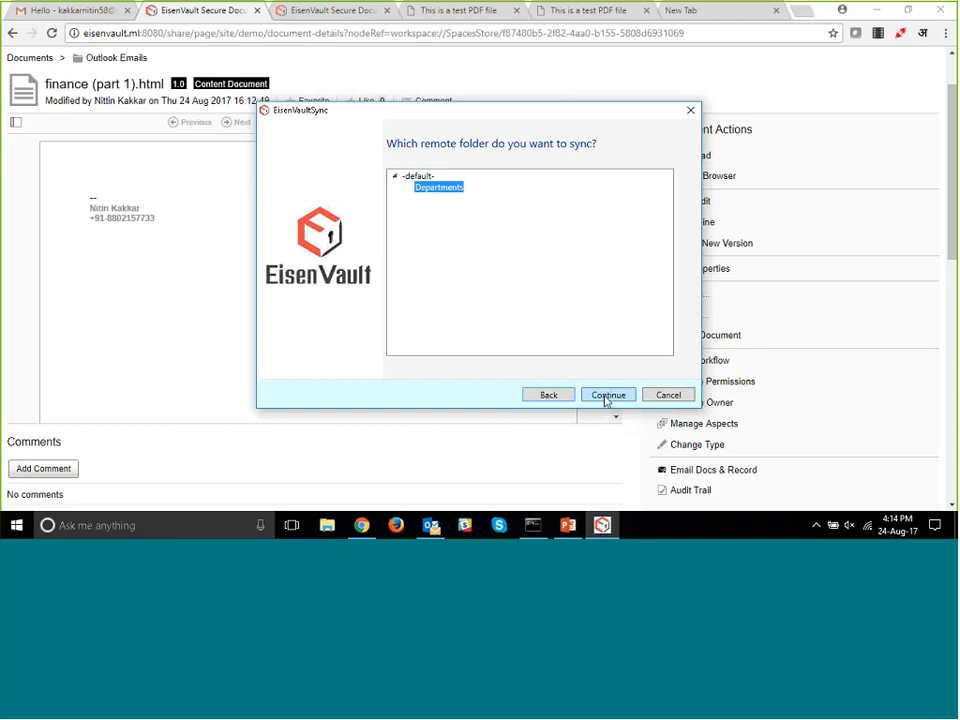
left_click(606, 396)
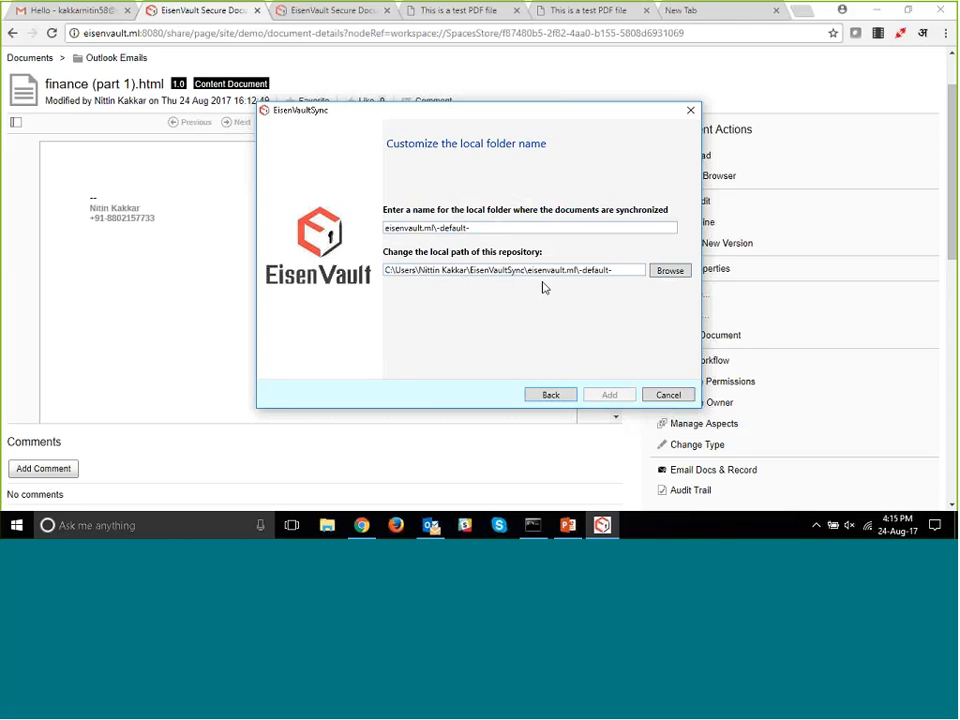
left_click(668, 271)
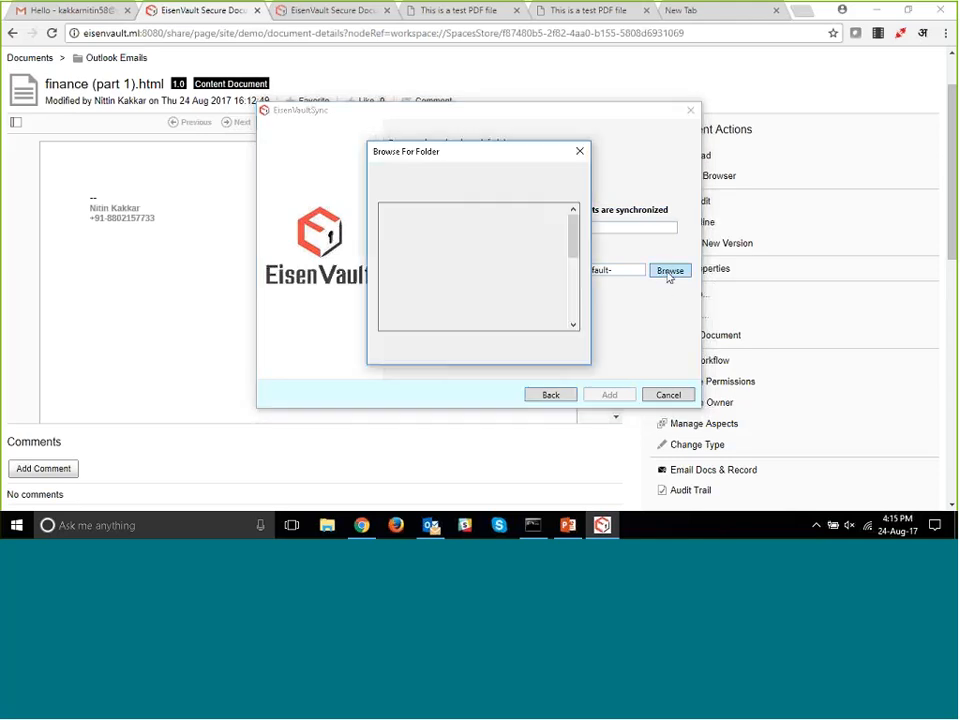
left_click(385, 238)
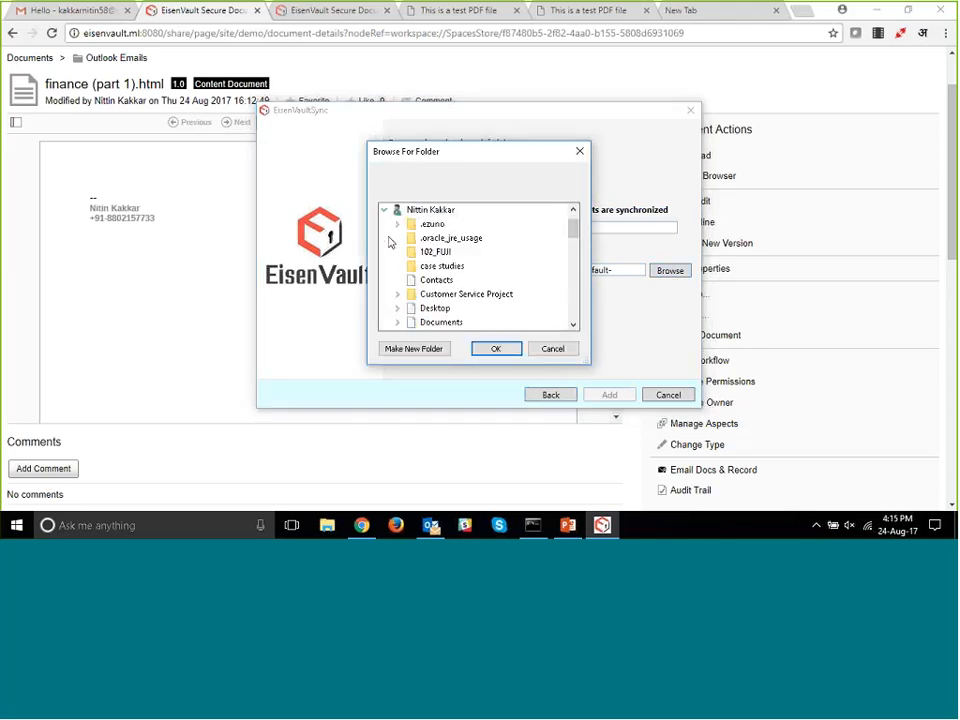
left_click(385, 210)
scroll(401, 280, "down", 1)
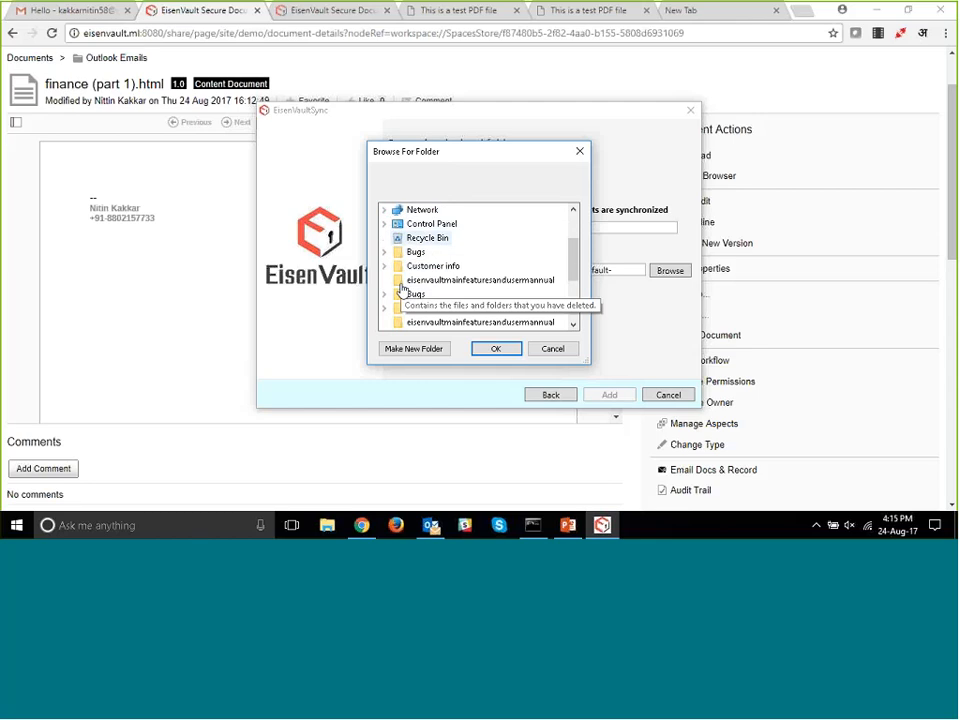
scroll(410, 315, "down", 2)
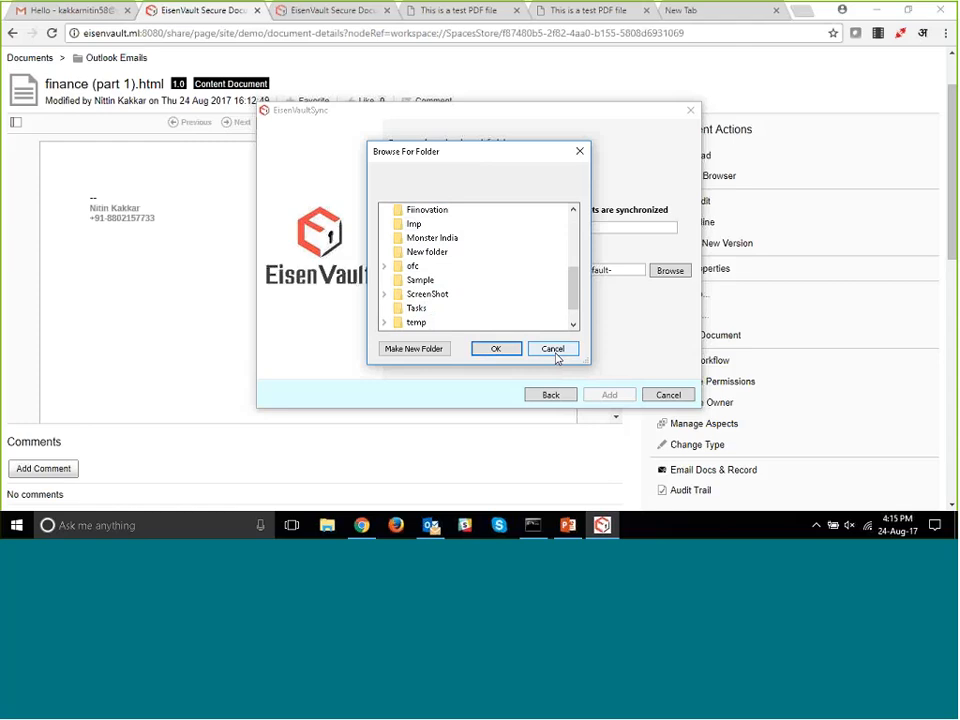
left_click(553, 349)
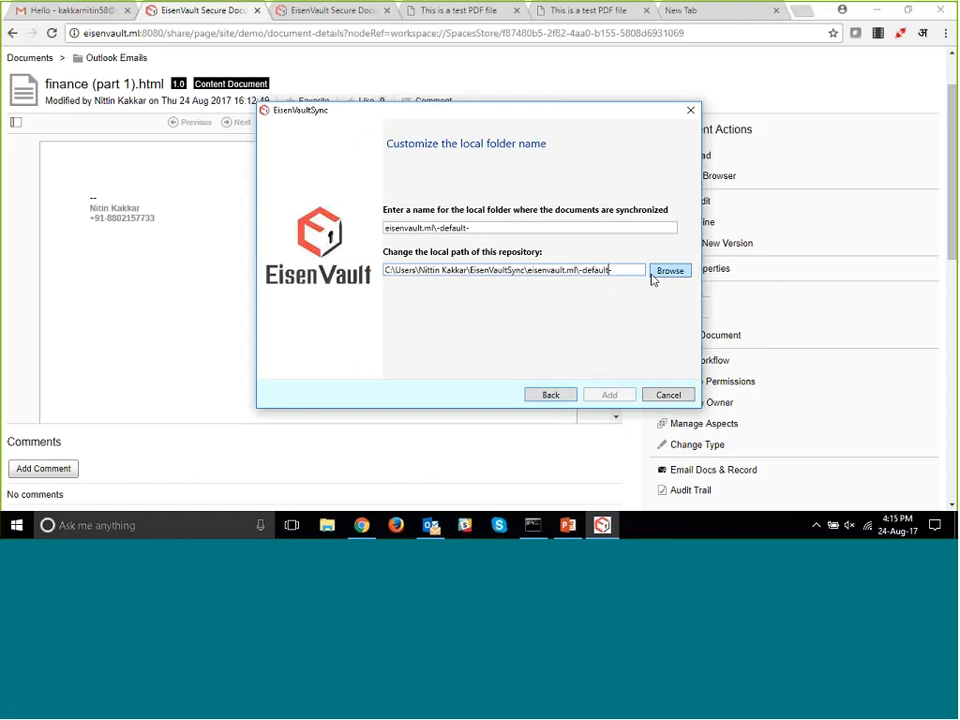
left_click(662, 273)
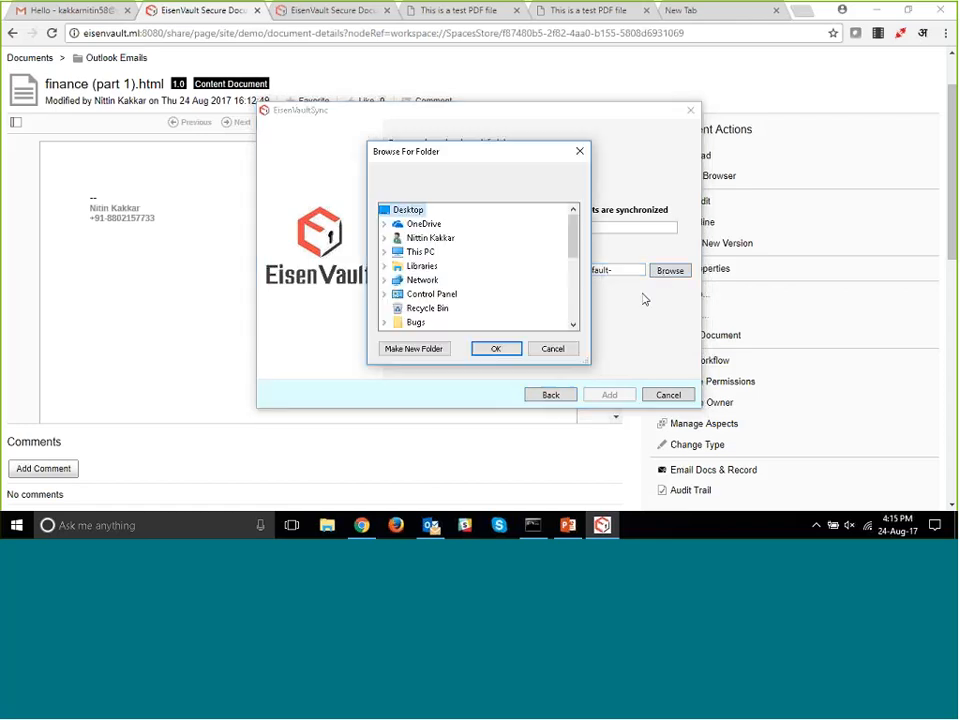
key("Escape")
- Append the user's first name to the local folder name, add the sync folder, and open the synchronized folder
left_click(493, 225)
type("nittin")
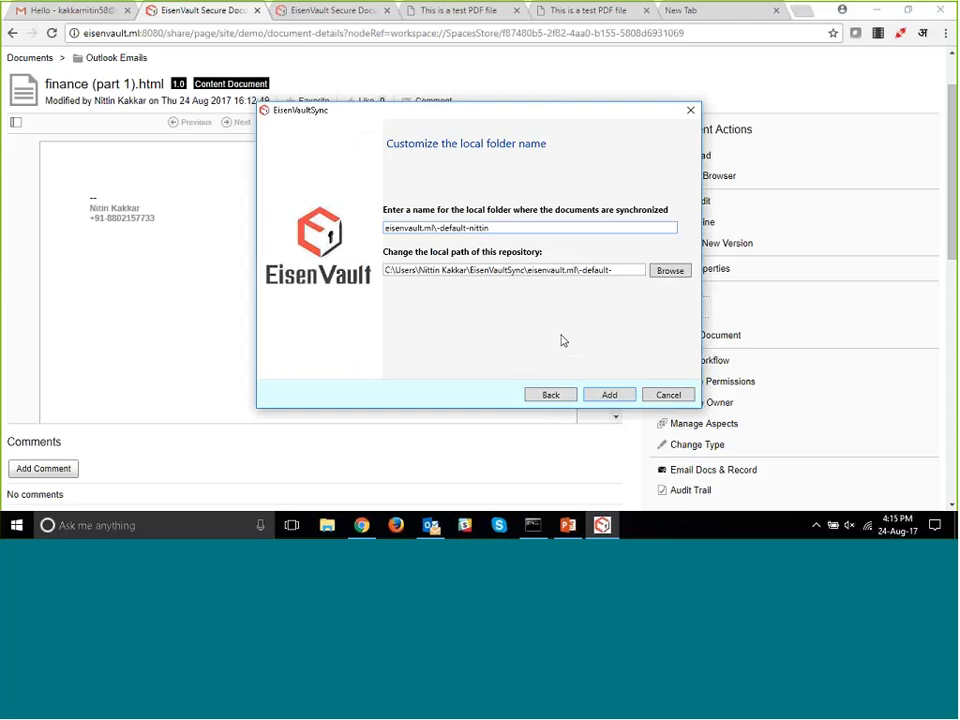
left_click(619, 398)
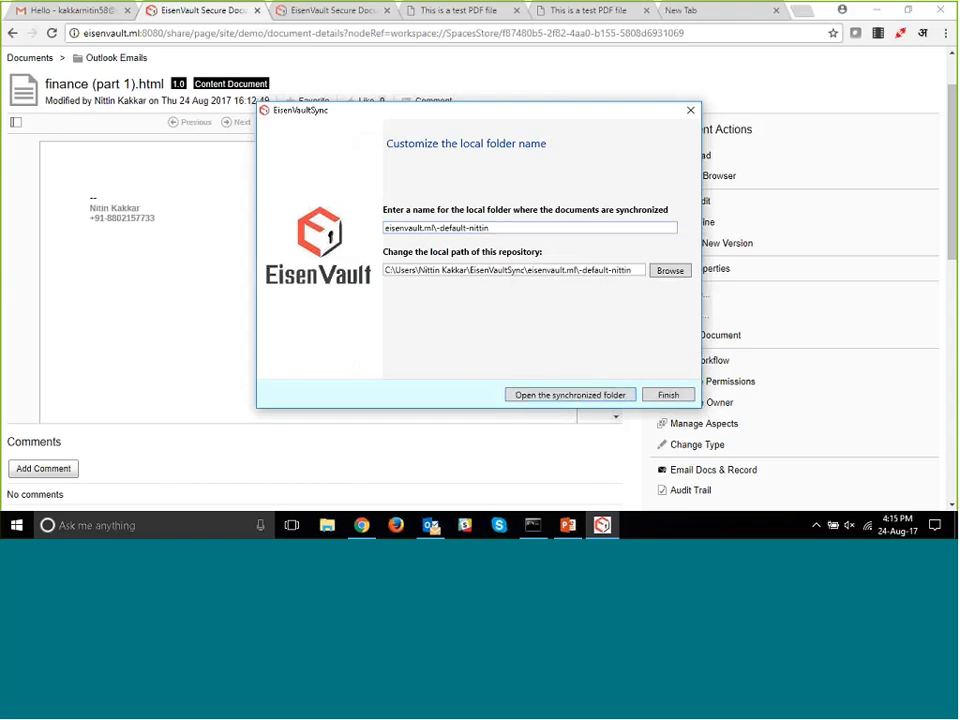
left_click(597, 396)
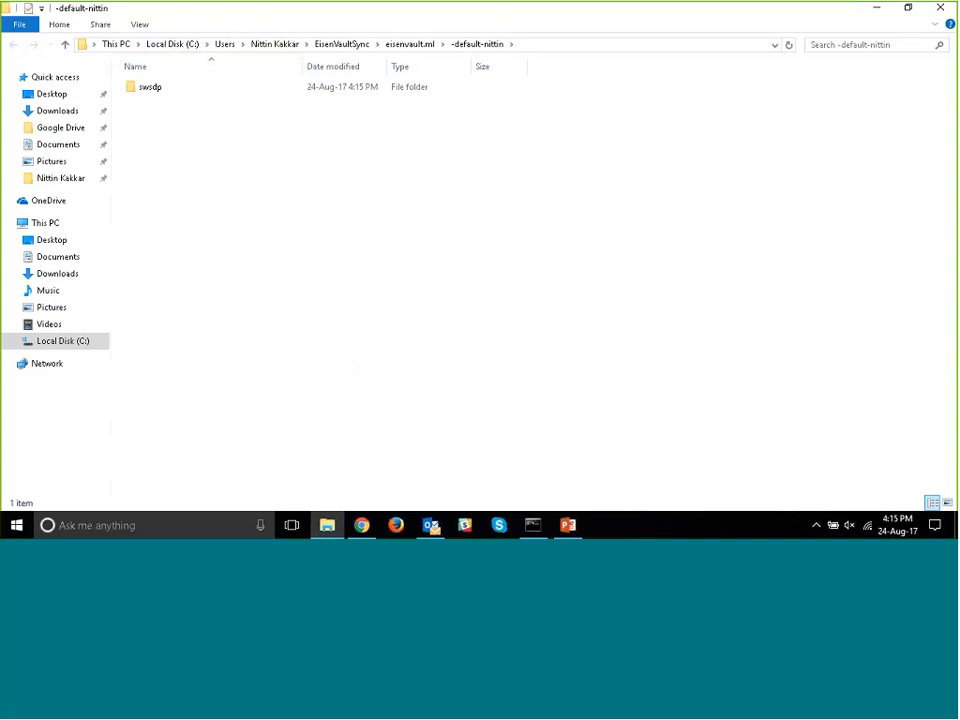
- Look inside the synced swsdp folder, return to its parent folder and refresh the listing
double_click(169, 90)
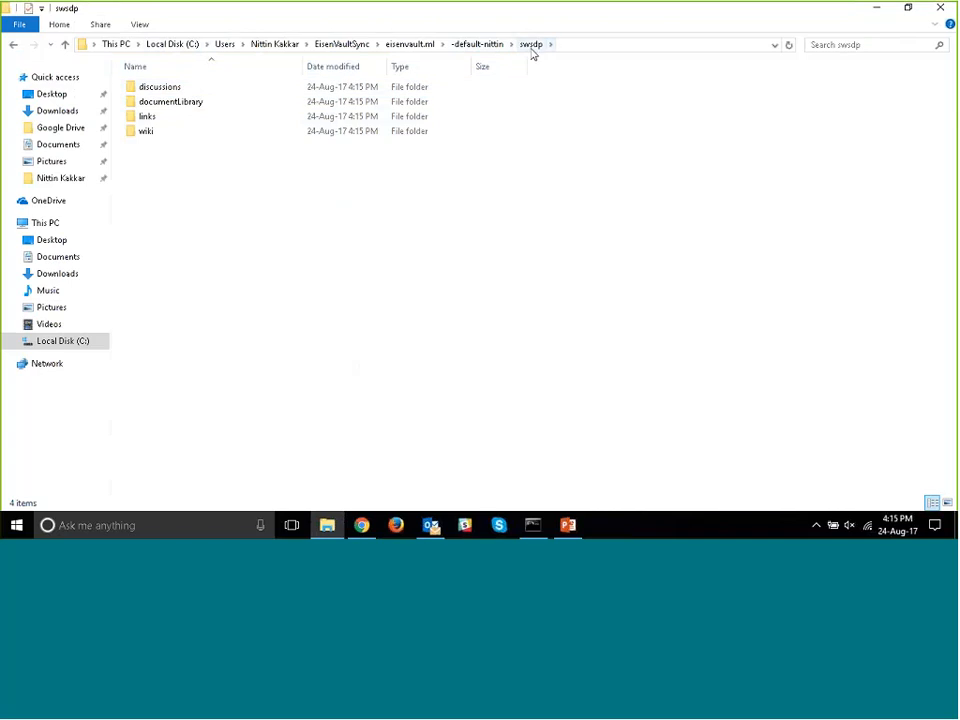
left_click(484, 46)
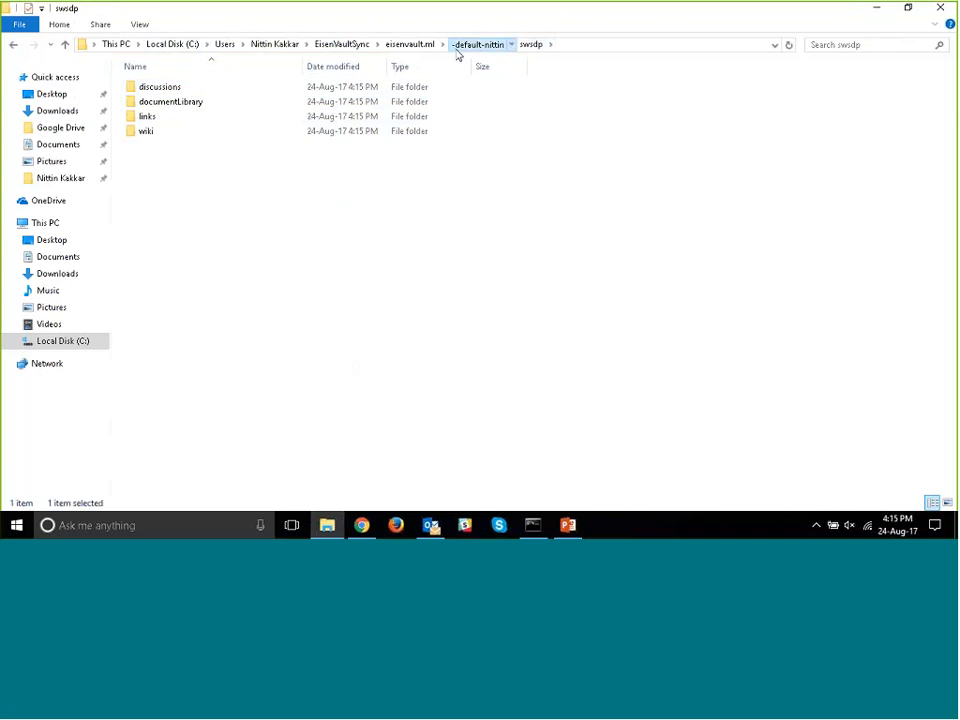
right_click(330, 190)
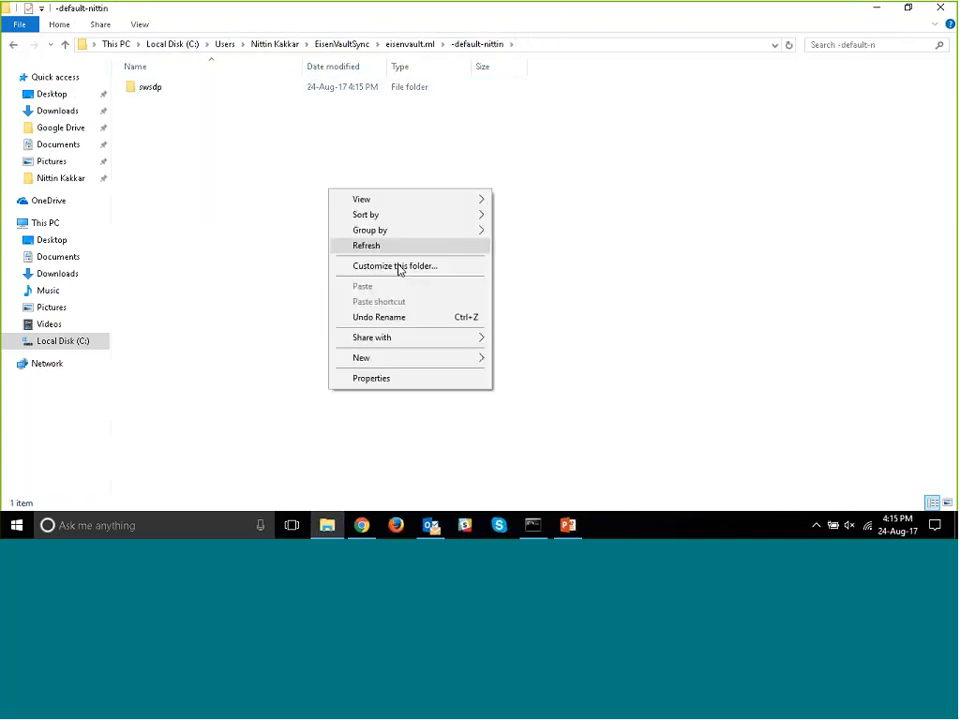
left_click(425, 246)
- Check the EisenVaultSync status and its configured sync folders, and return to the local synced folder
left_click(816, 525)
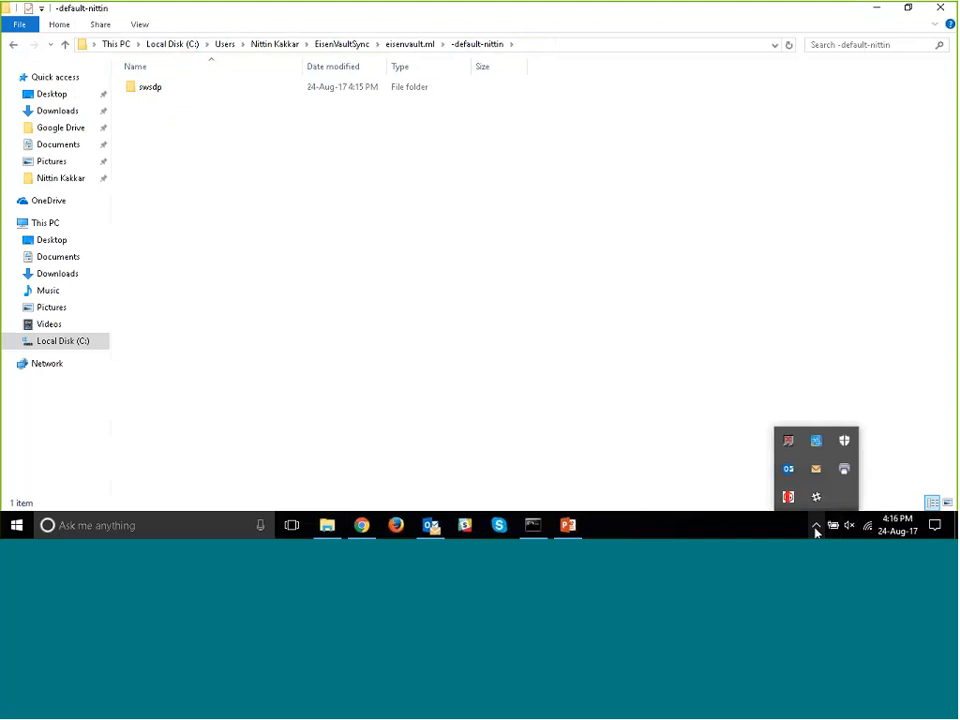
right_click(790, 498)
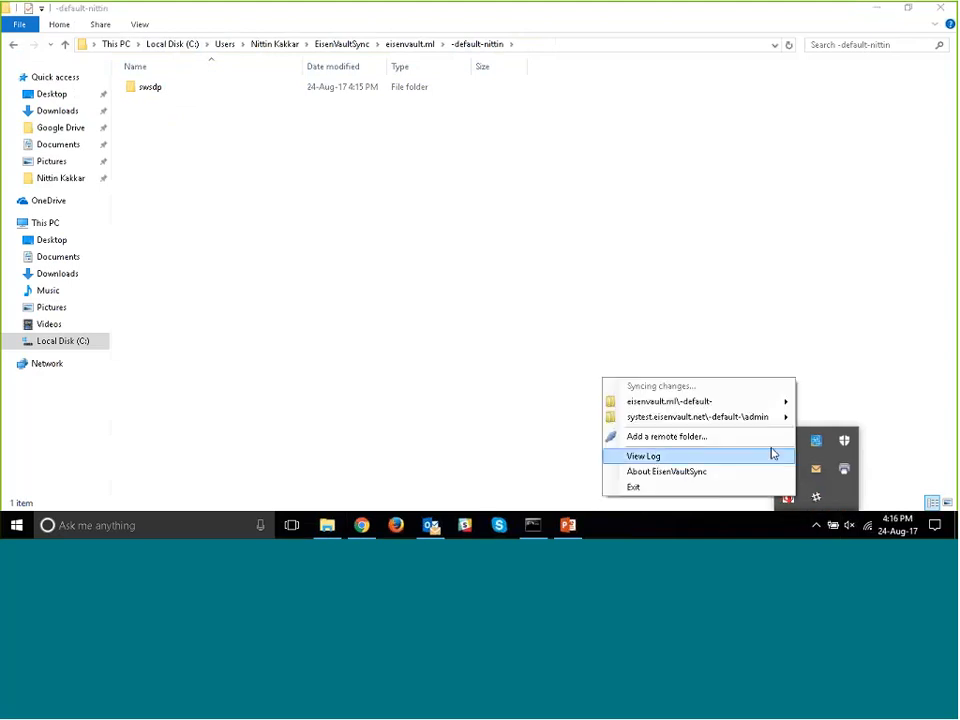
mouse_move(764, 403)
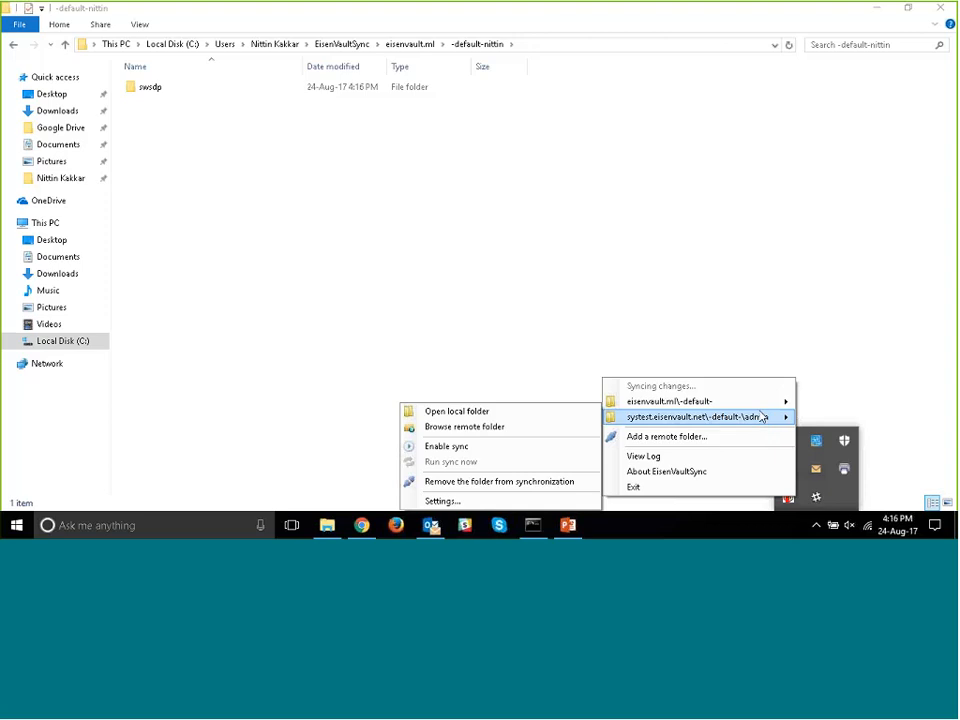
left_click(272, 156)
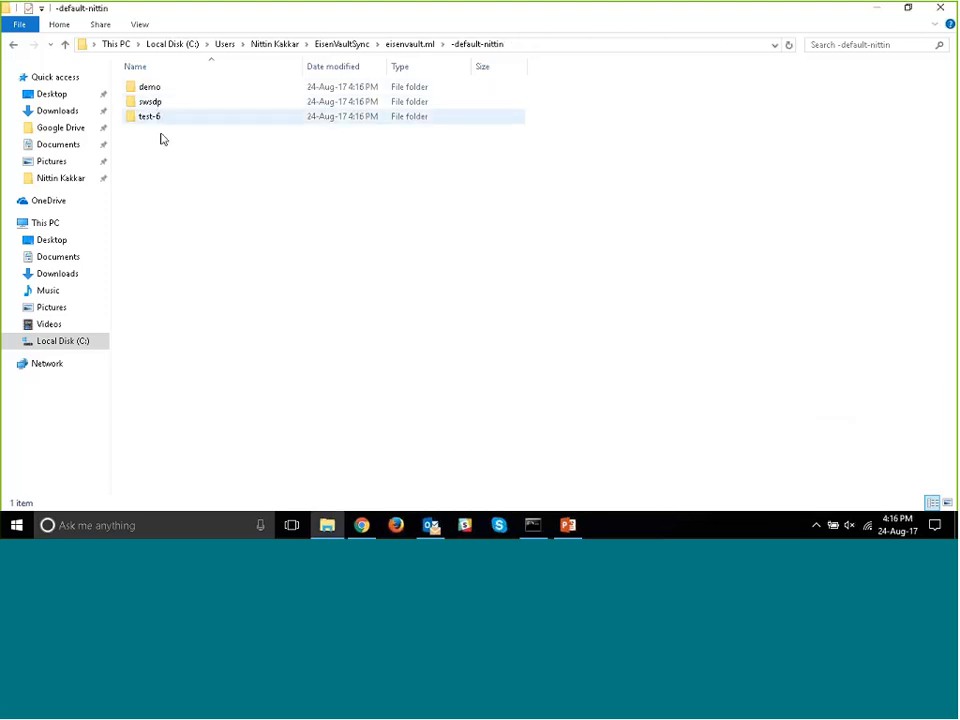
- Open the documentLibrary folder inside the synced demo folder
left_click(156, 91)
double_click(156, 91)
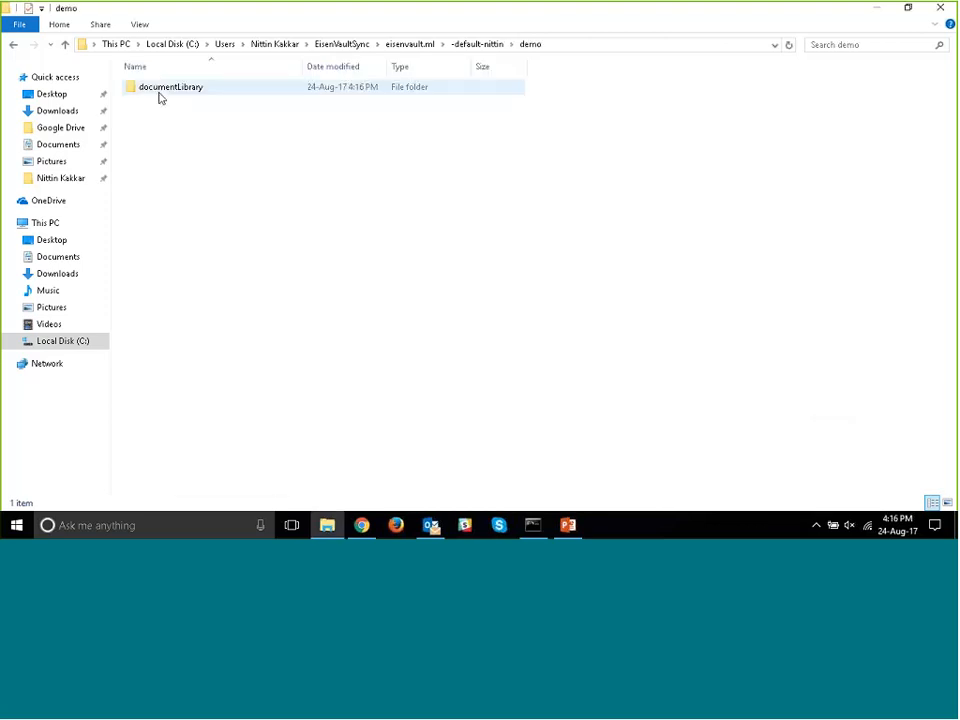
double_click(170, 92)
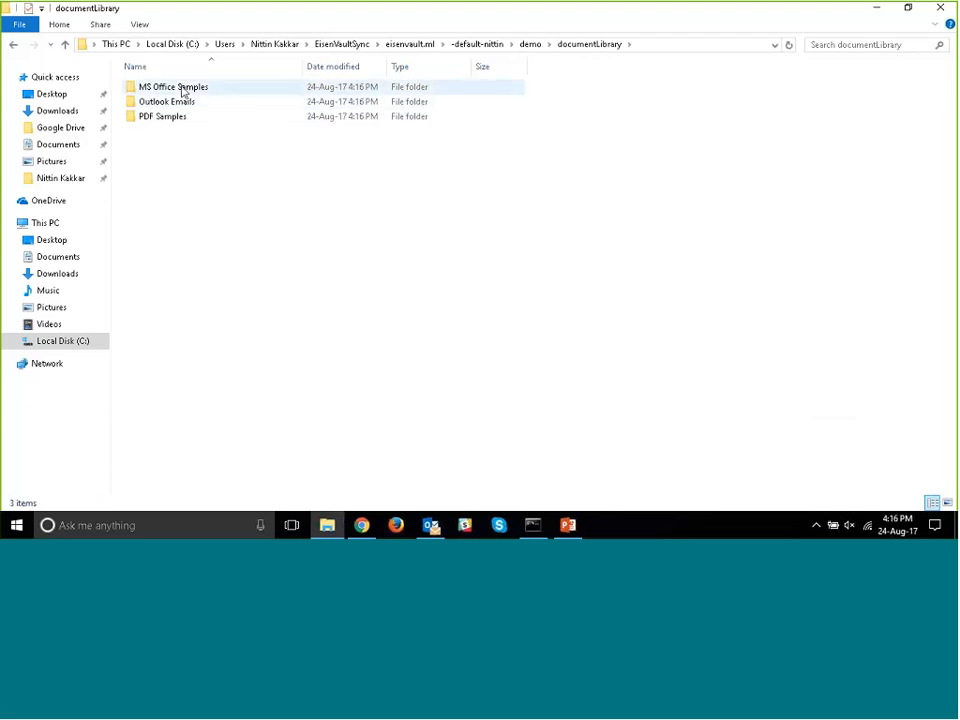
- Switch to Chrome and open the Demo department's Document Library to review its folders
left_click(361, 525)
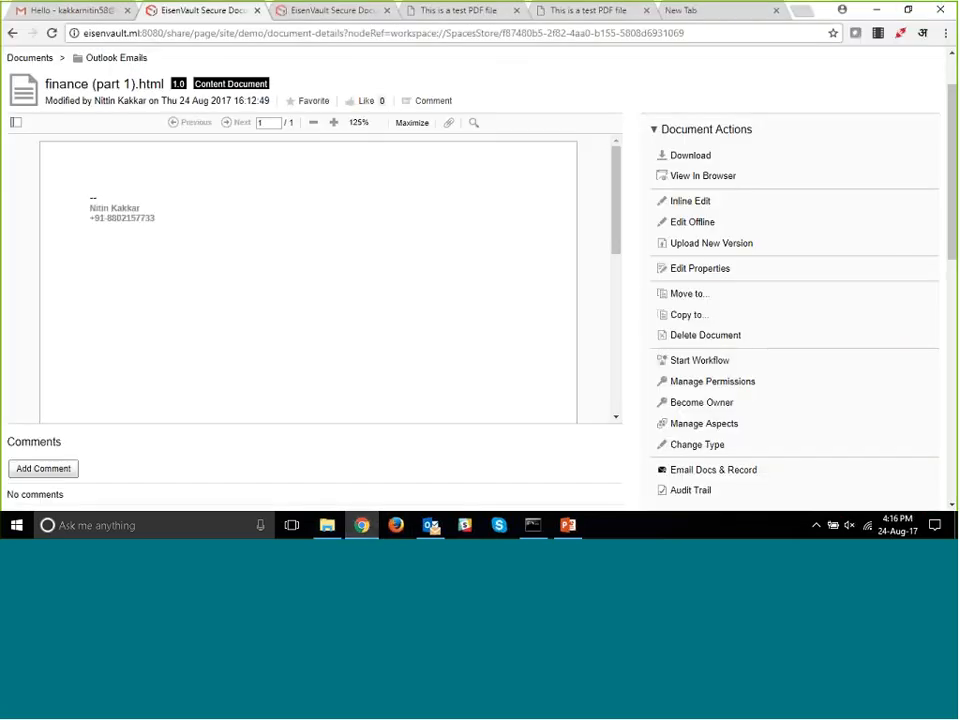
scroll(418, 446, "up", 1)
left_click(645, 92)
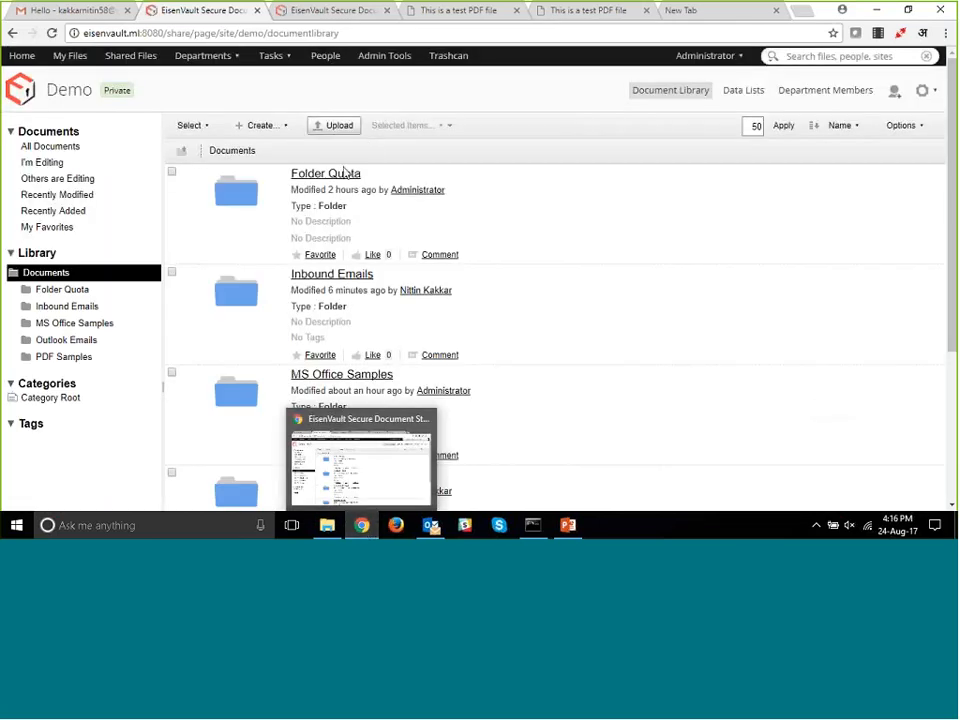
scroll(362, 250, "down", 2)
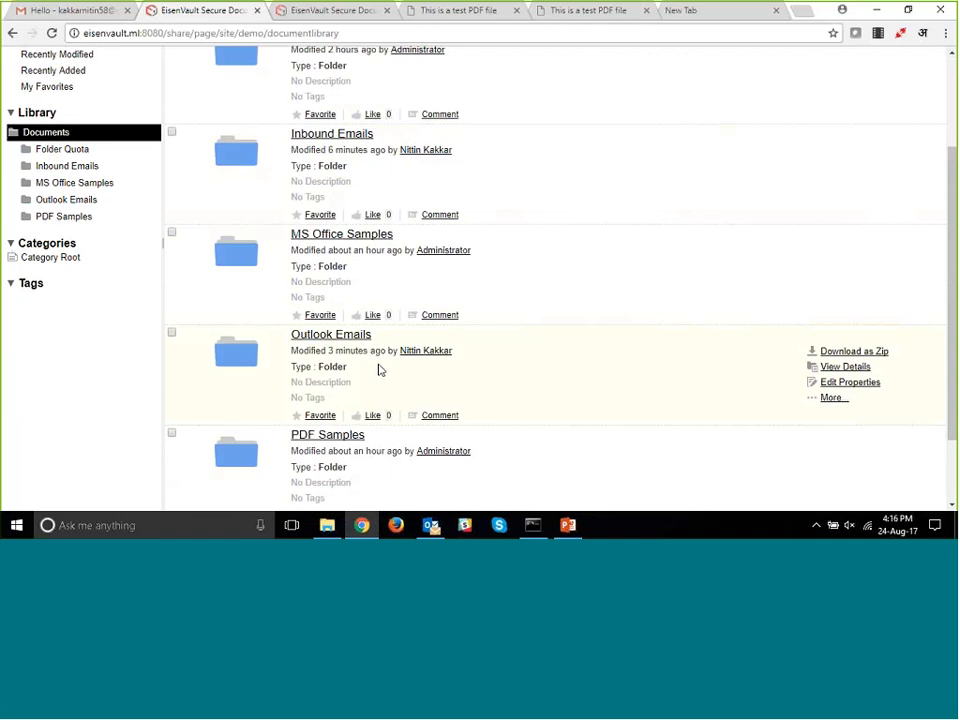
scroll(379, 380, "down", 1)
- Switch to File Explorer and inspect the synced PDF Samples, Outlook Emails and MS Office Samples folders
left_click(327, 525)
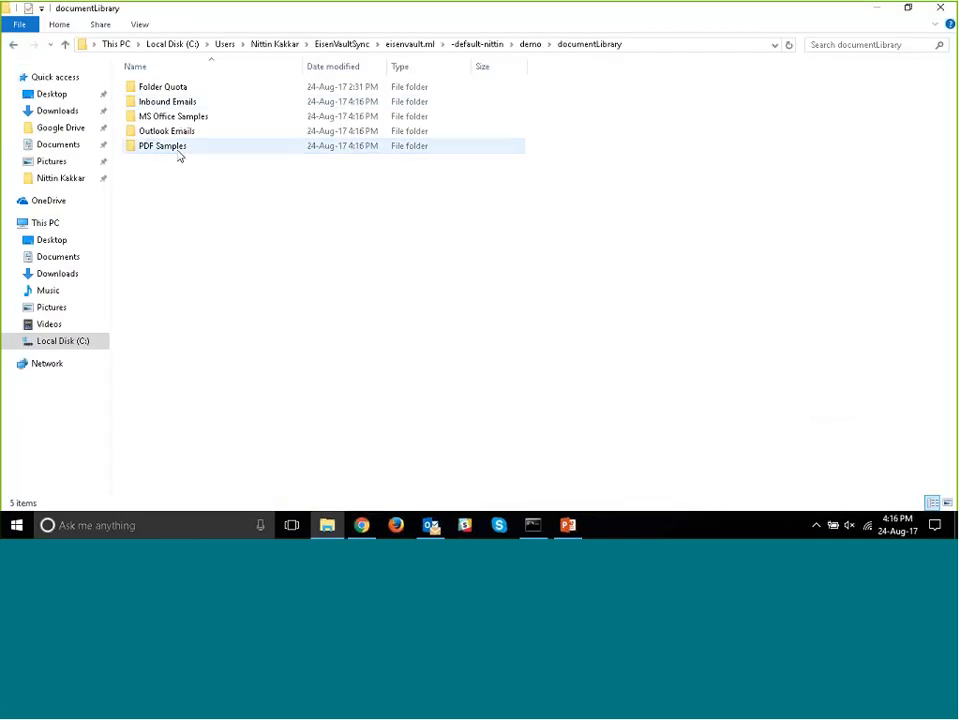
double_click(180, 150)
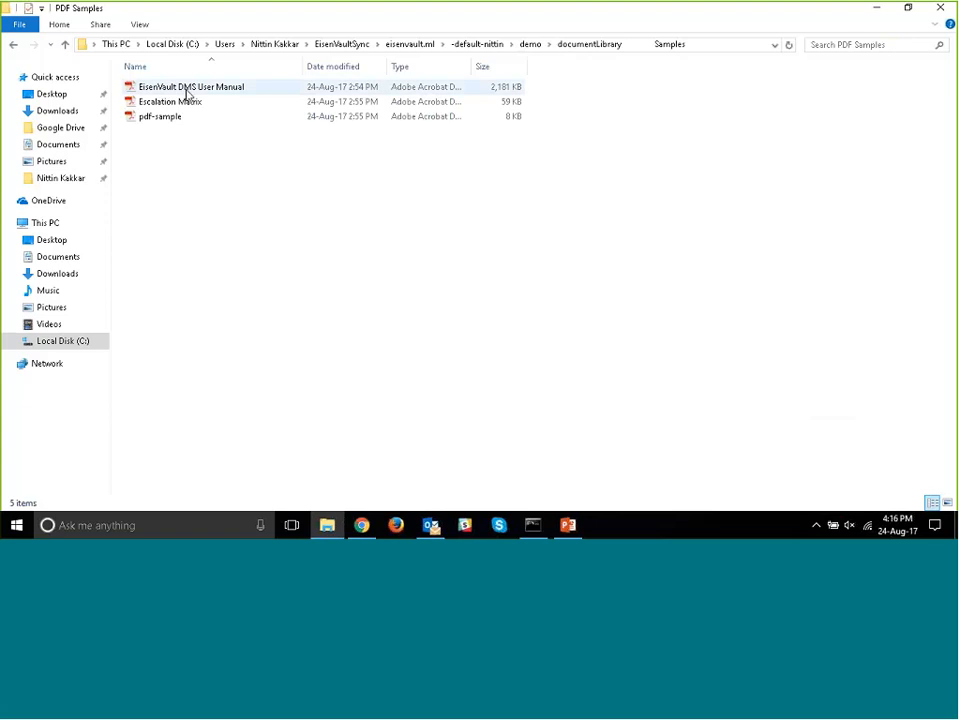
left_click(21, 47)
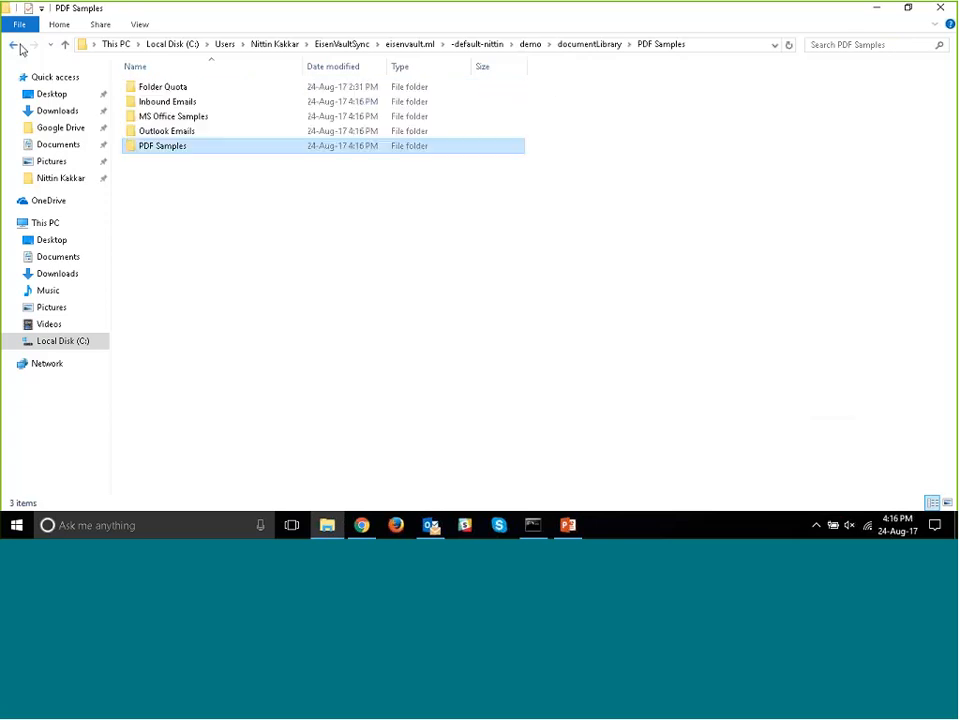
double_click(186, 133)
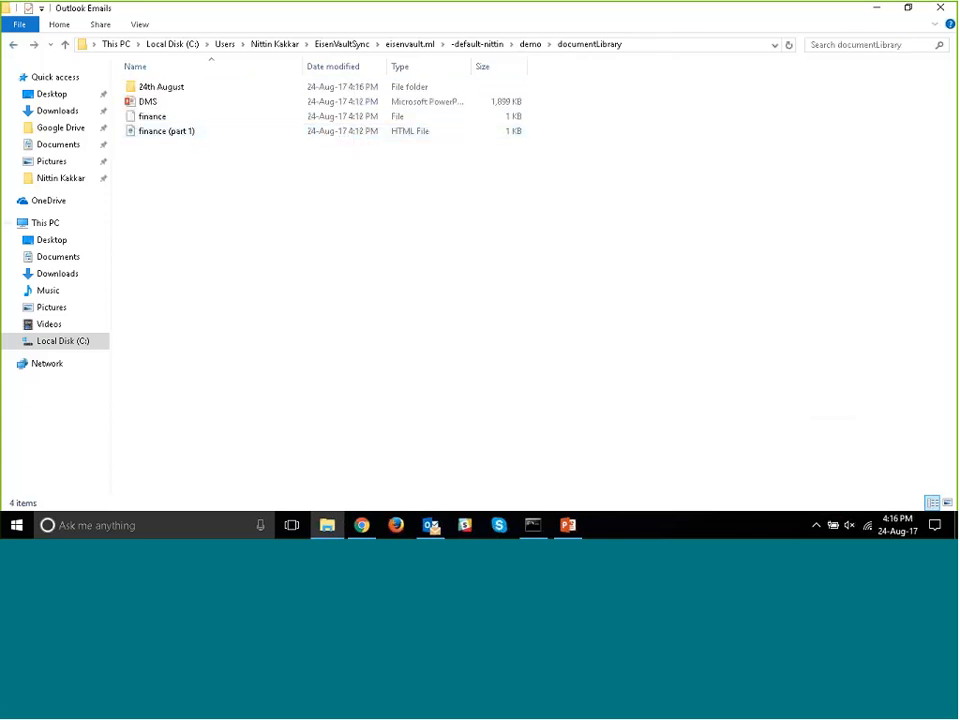
left_click(14, 46)
double_click(167, 119)
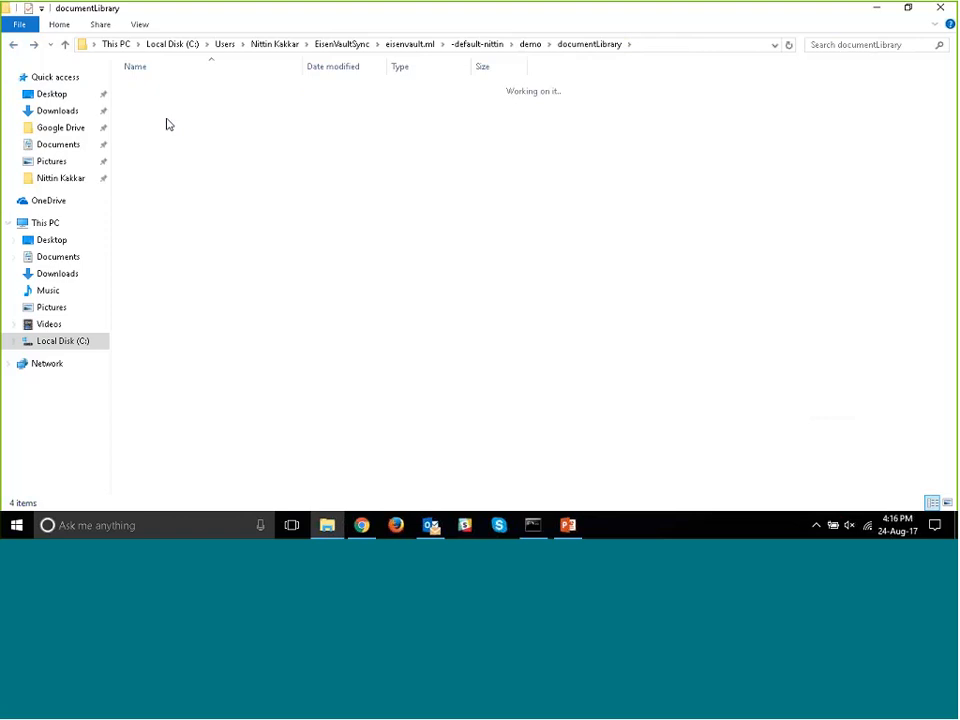
left_click(14, 46)
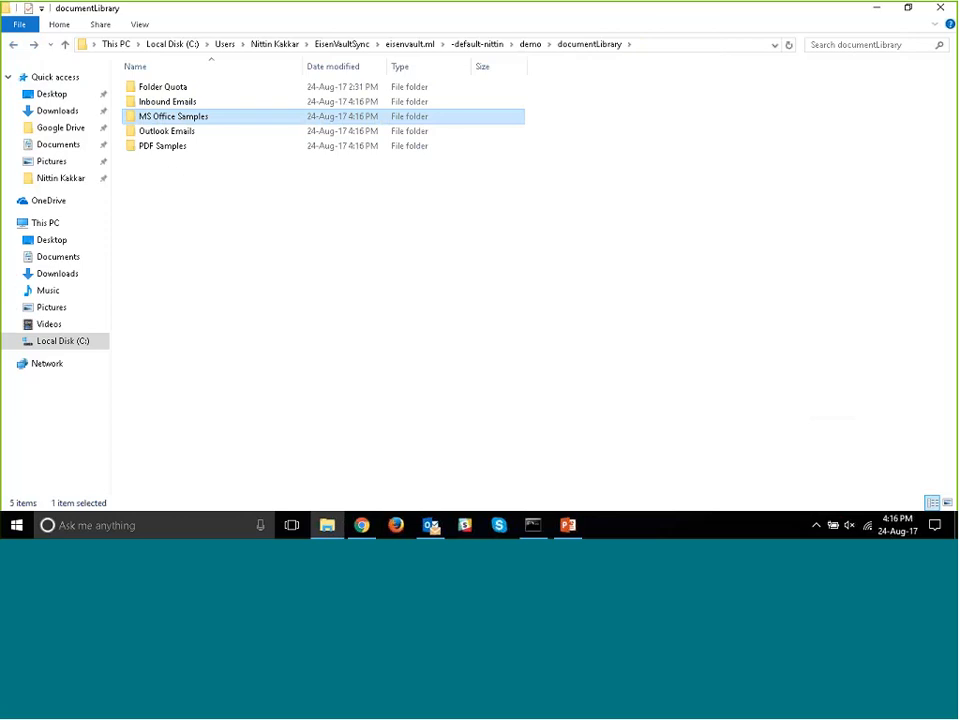
- Minimize the open windows to reach the desktop files
left_click(364, 526)
left_click(364, 526)
left_click(877, 9)
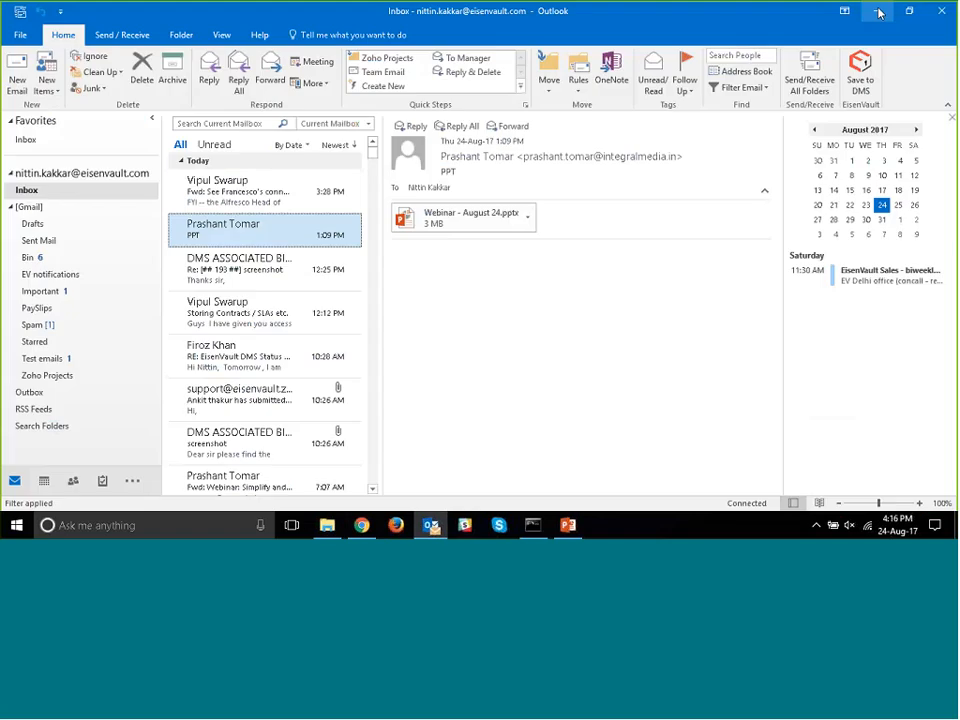
left_click(877, 9)
left_click(877, 10)
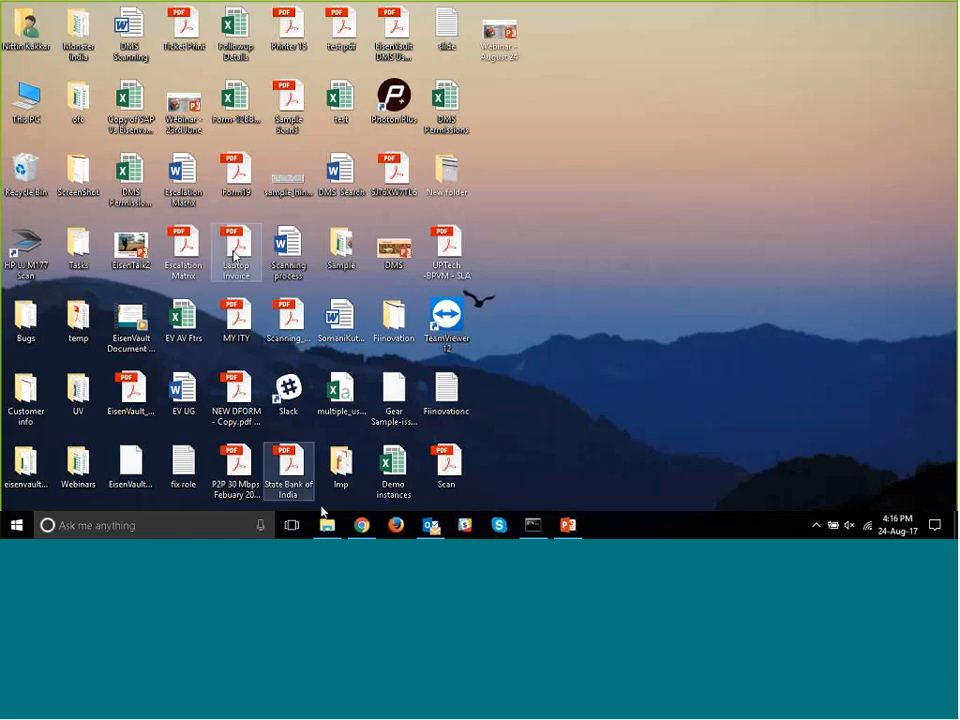
left_click(363, 526)
left_click(368, 530)
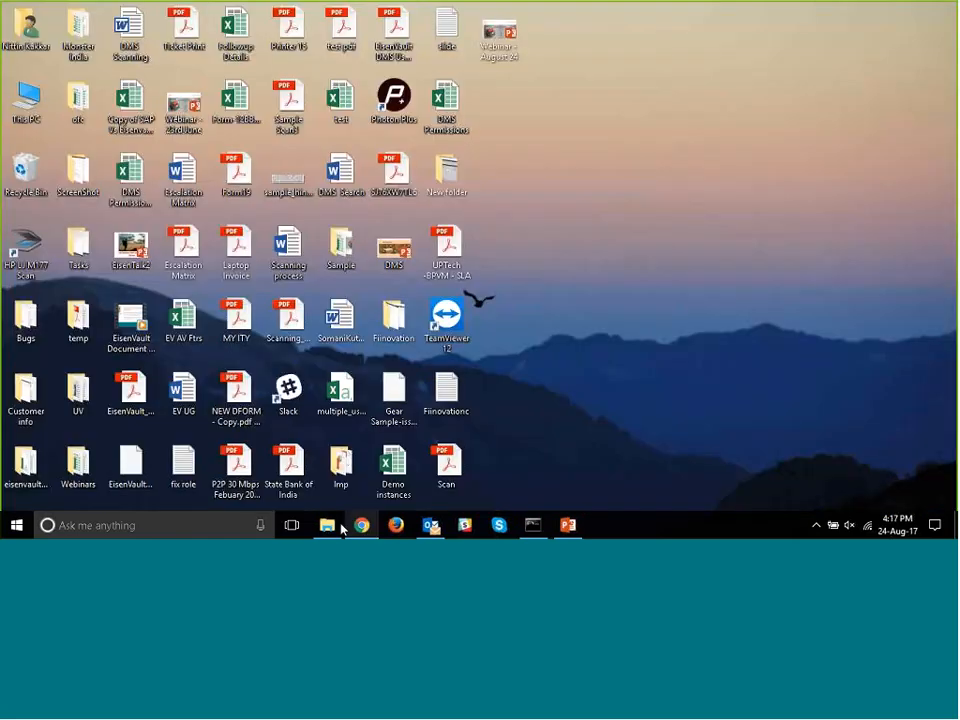
left_click(341, 527)
left_click(340, 527)
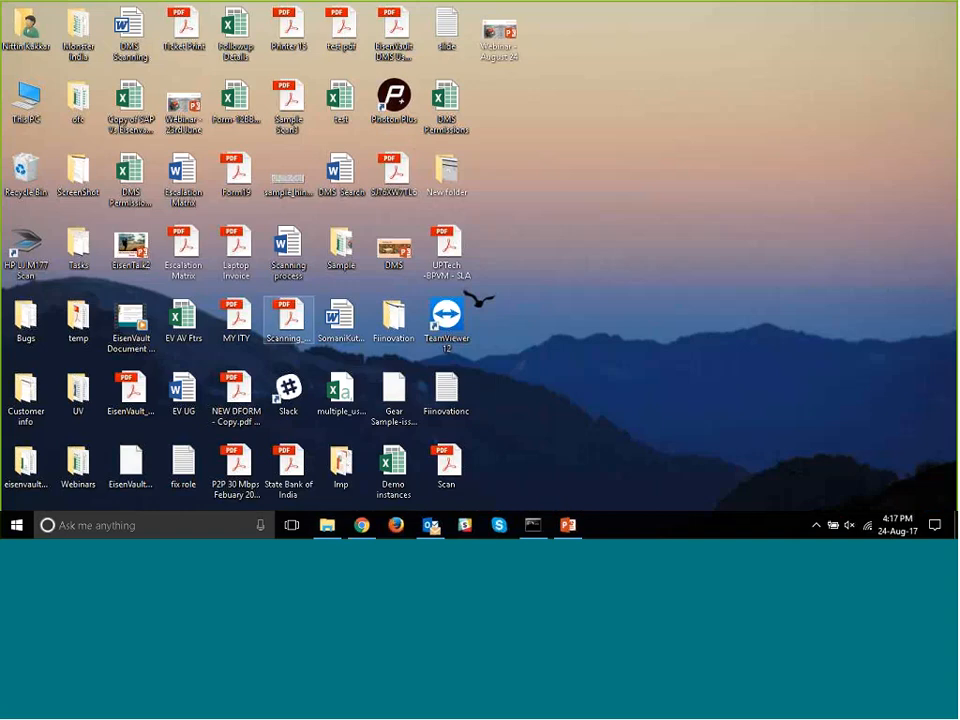
- Copy the Laptop Invoice PDF from the desktop into the synced demo documentLibrary folder
right_click(238, 262)
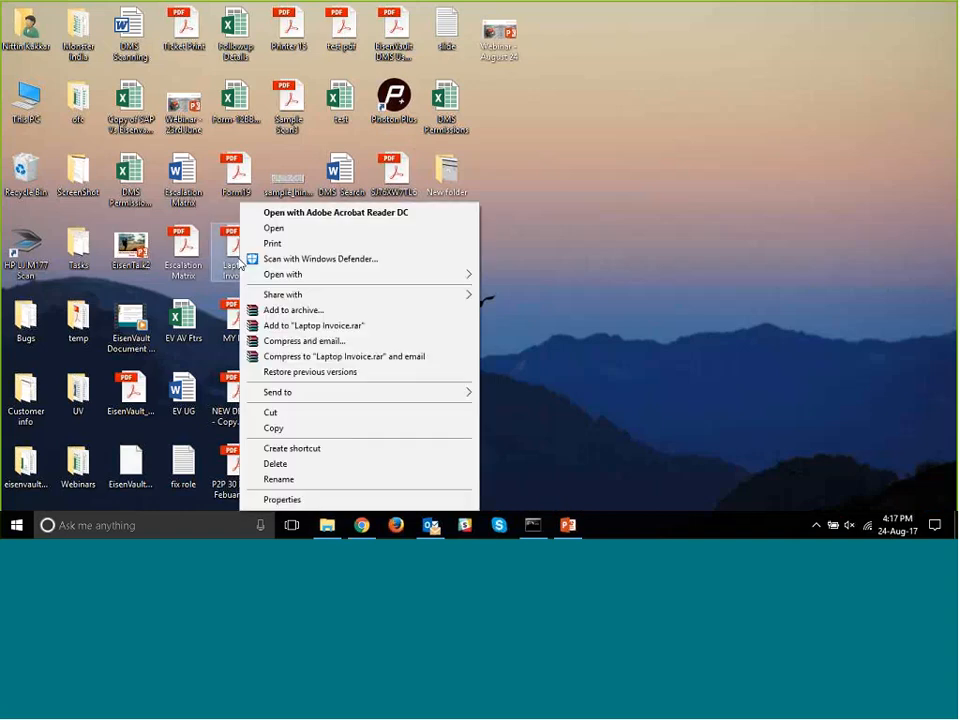
left_click(286, 431)
left_click(330, 527)
left_click(396, 293)
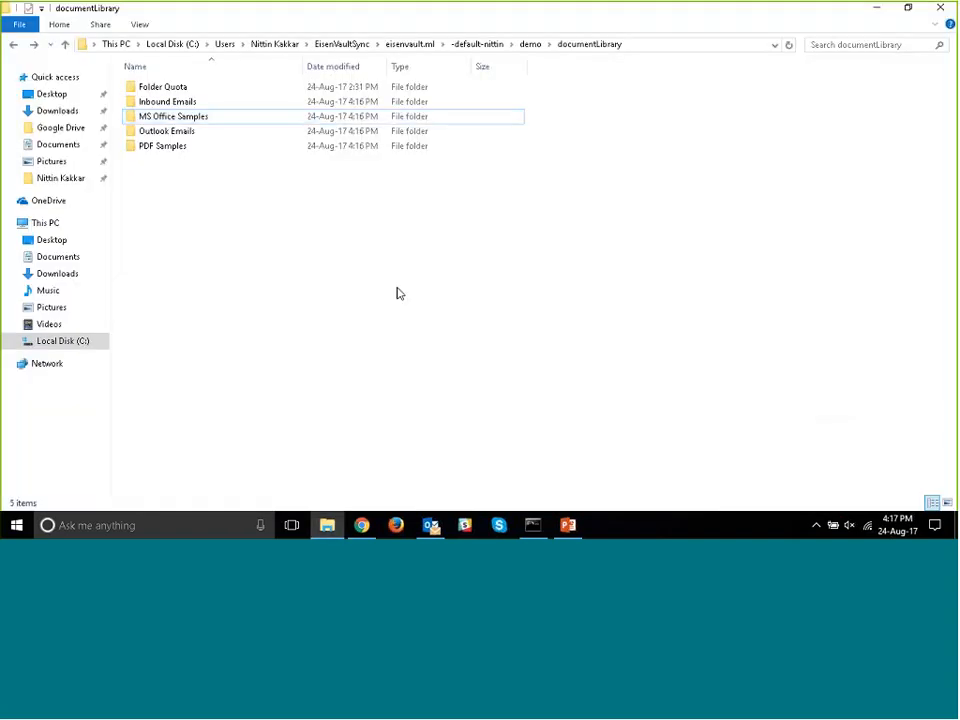
key("ctrl+v")
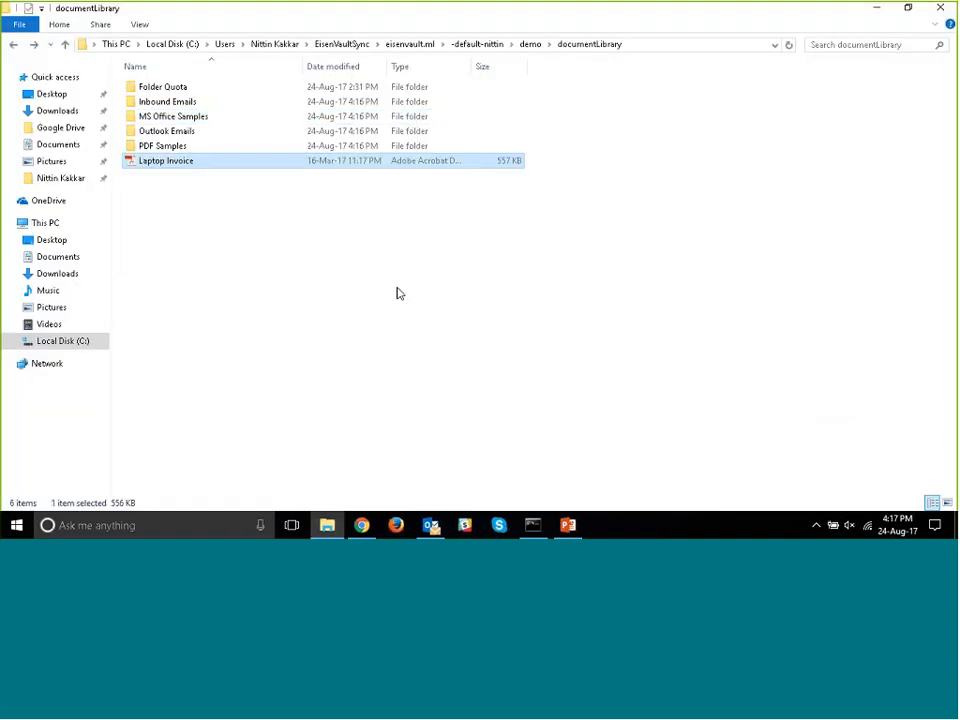
left_click(580, 360)
- Check the EisenVaultSync synchronization status, look inside the local PDF Samples folder and return to documentLibrary
left_click(816, 526)
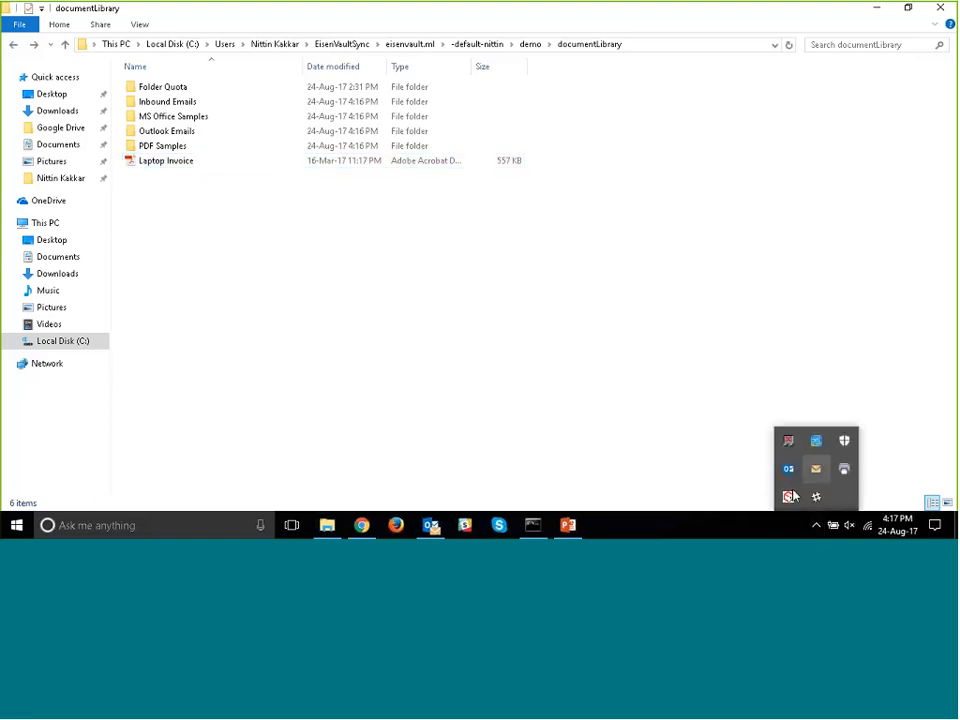
mouse_move(790, 500)
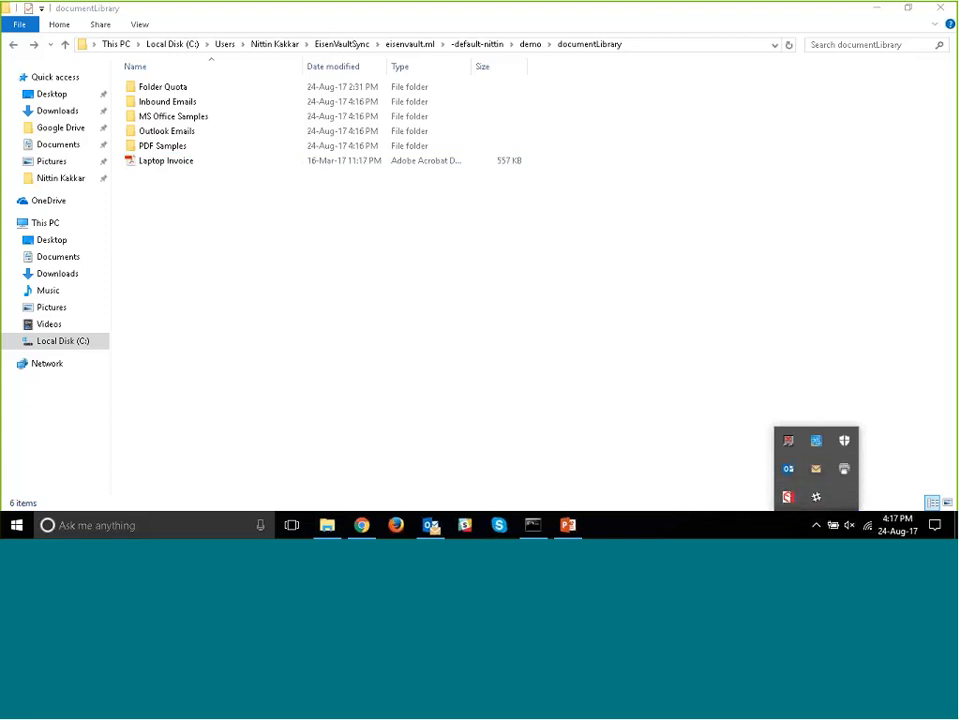
left_click(660, 390)
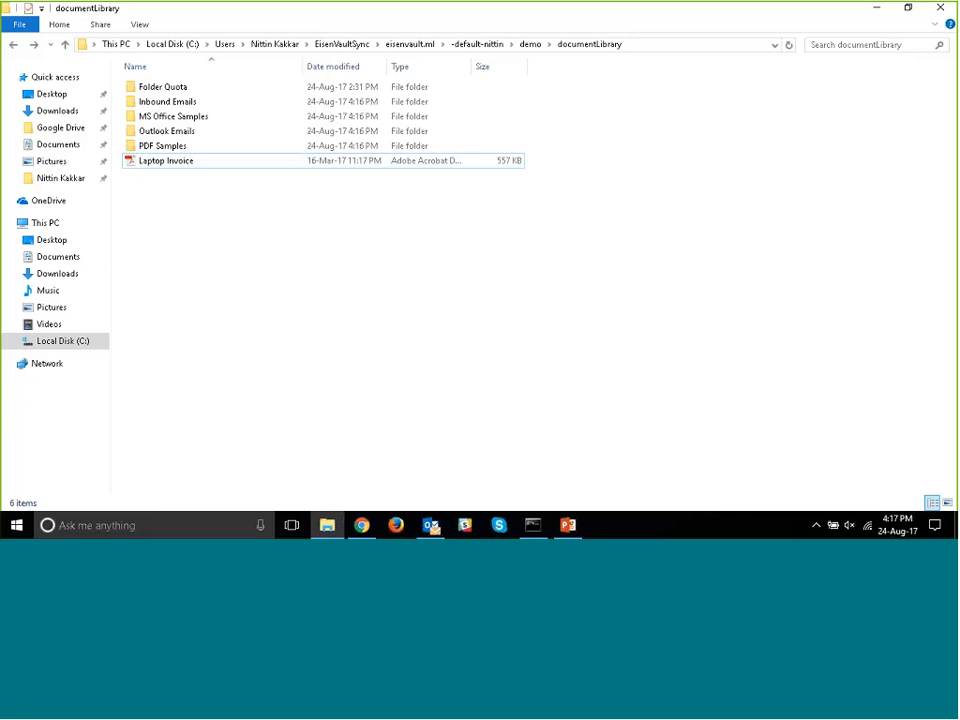
double_click(363, 148)
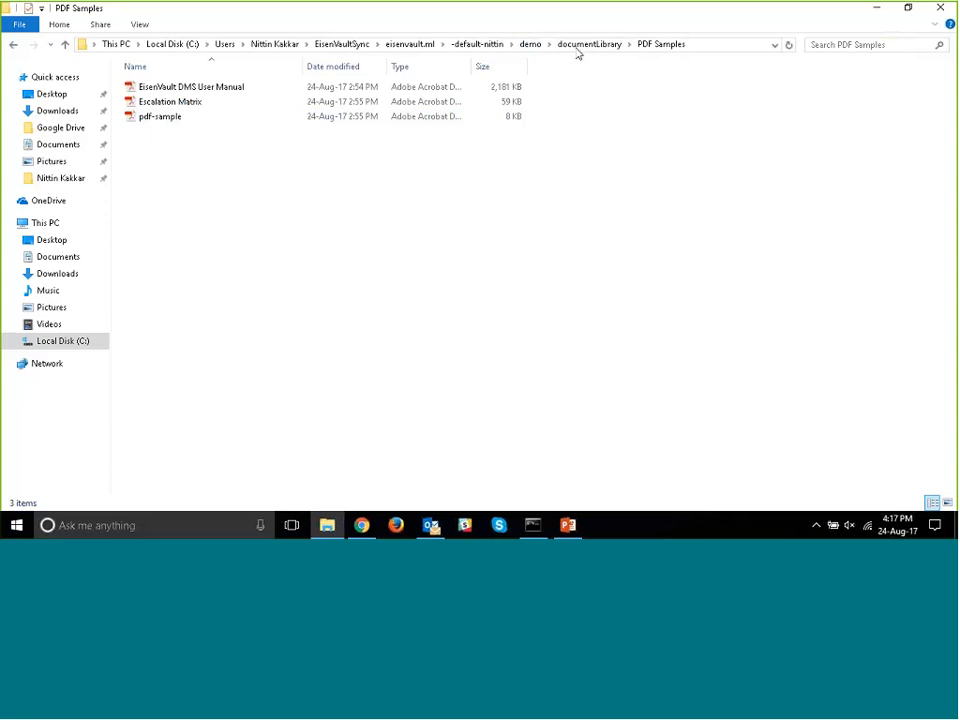
left_click(576, 50)
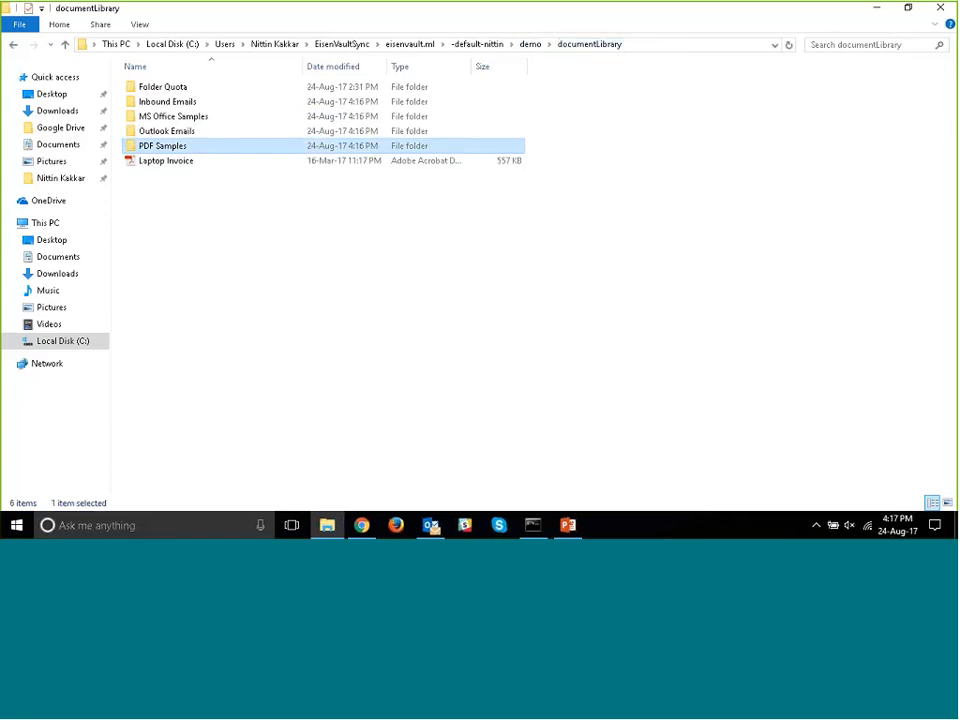
- Switch to Chrome, refresh the Demo Document Library and compare its Laptop Invoice.pdf entry with the local synced folder
left_click(366, 530)
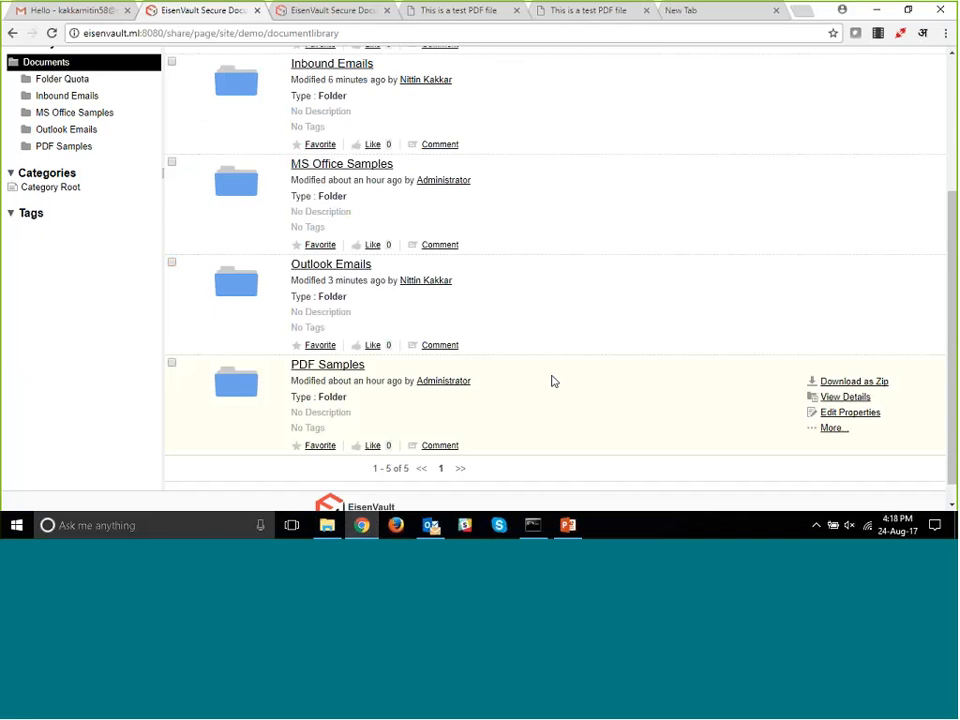
scroll(553, 381, "up", 2)
key("F5")
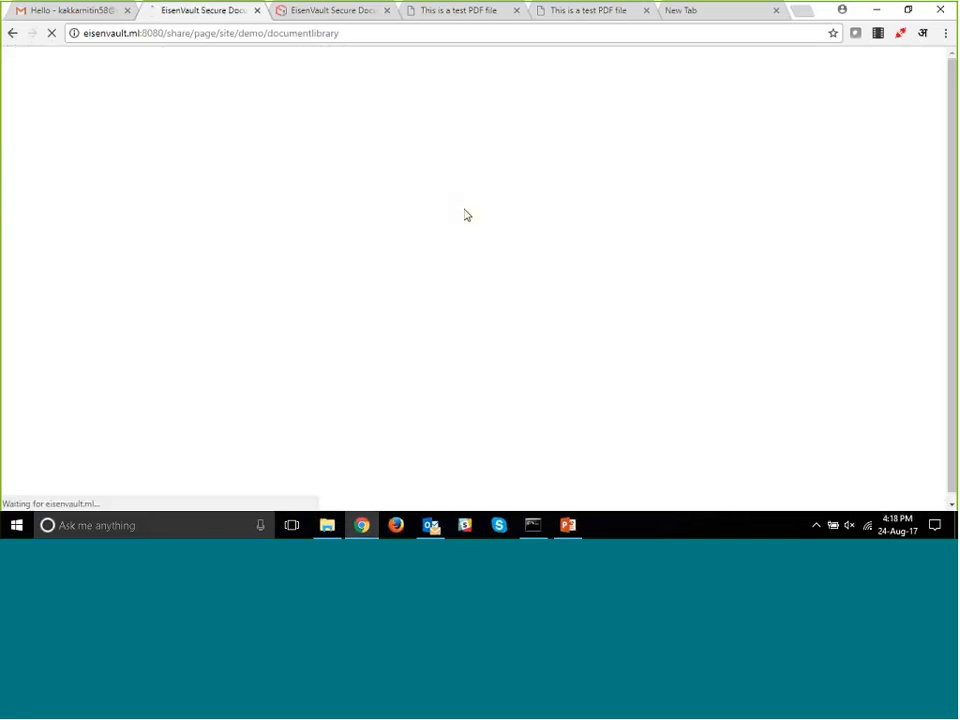
scroll(490, 212, "down", 5)
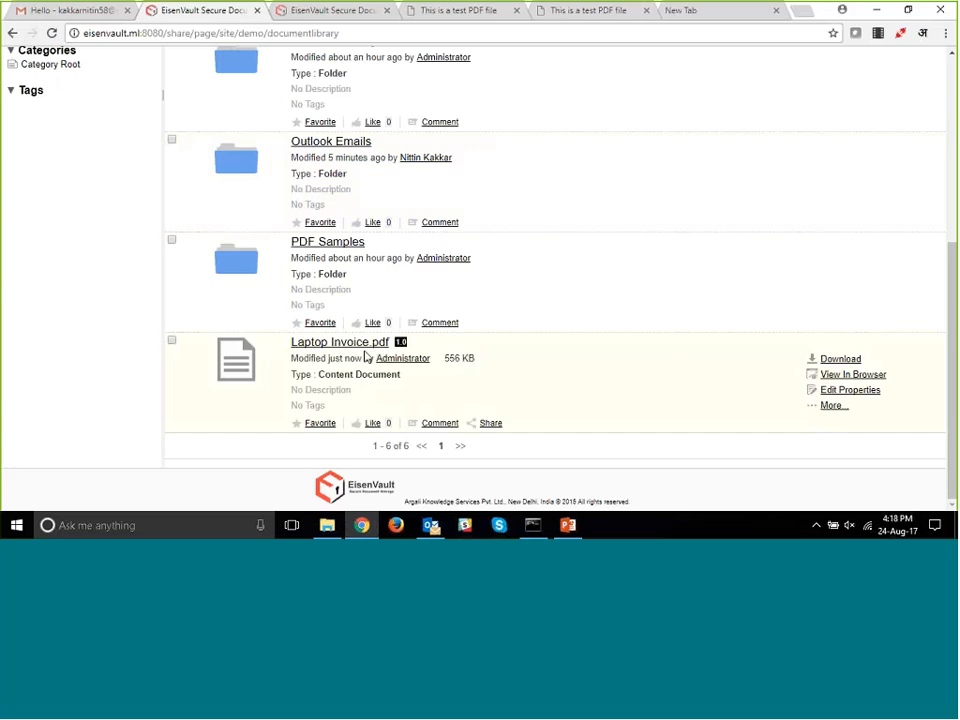
left_click(332, 528)
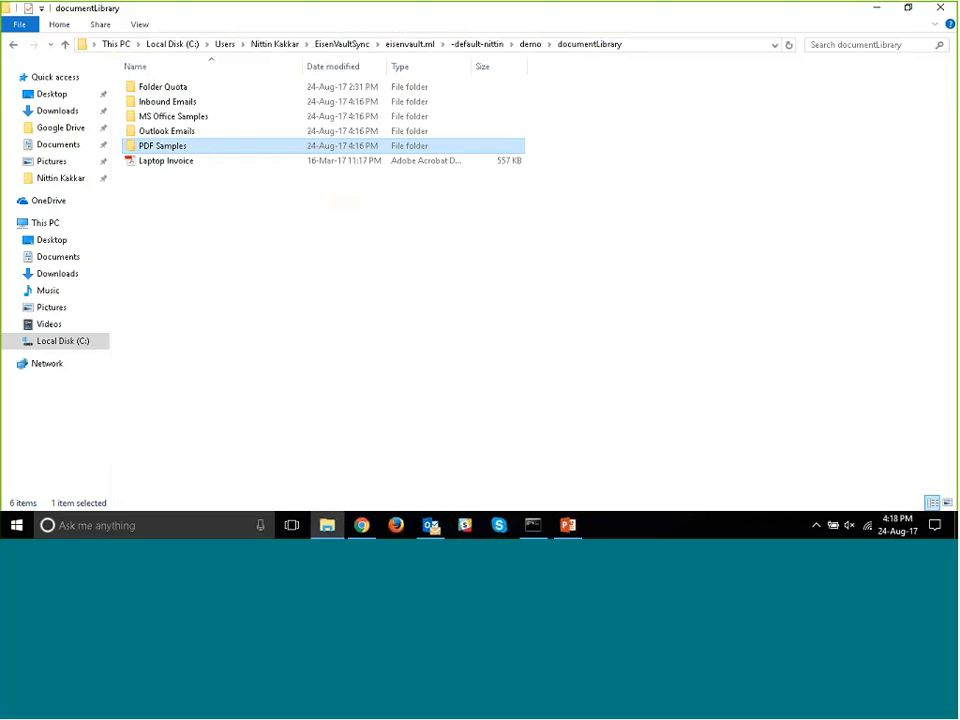
left_click(363, 527)
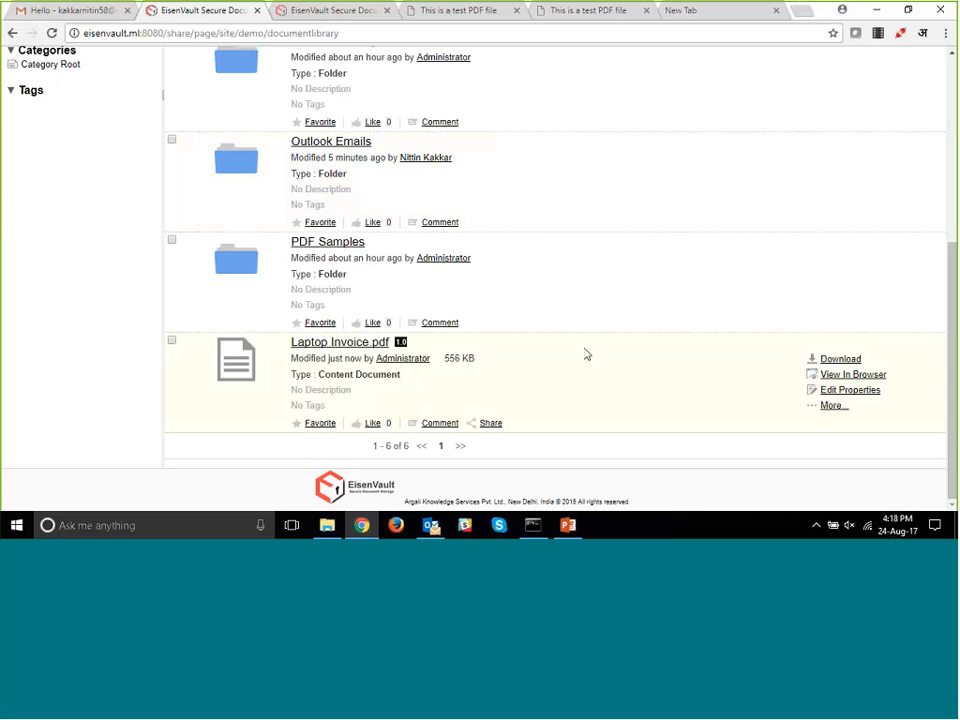
- Open the Customer Service portal from the administrator account options and view the EisenVault Sync- Desktop app article with its download link
scroll(586, 354, "up", 3)
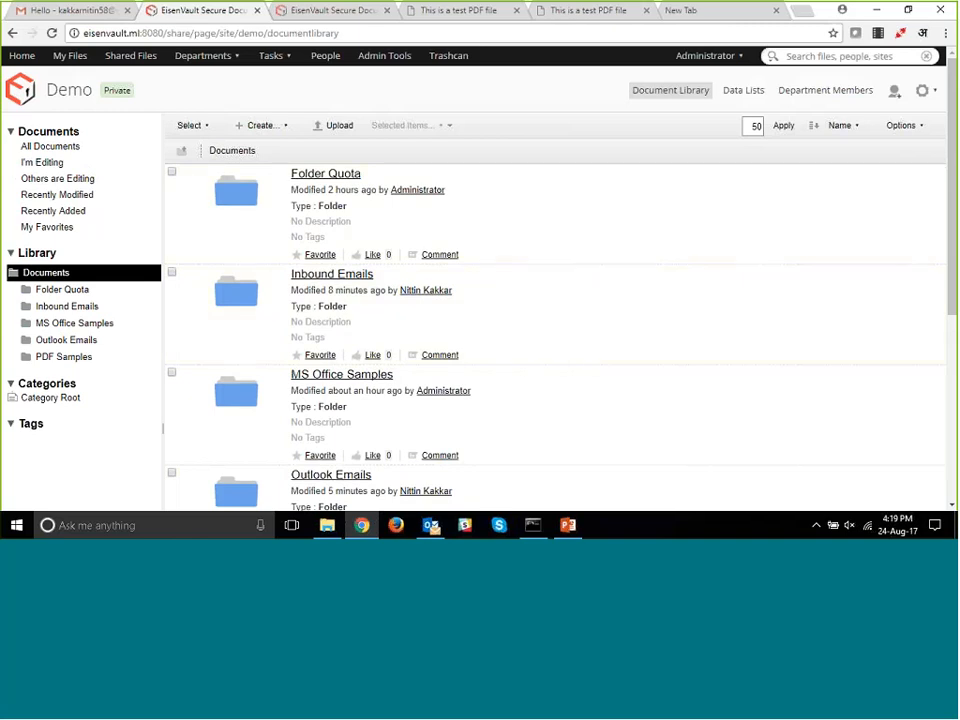
left_click(706, 57)
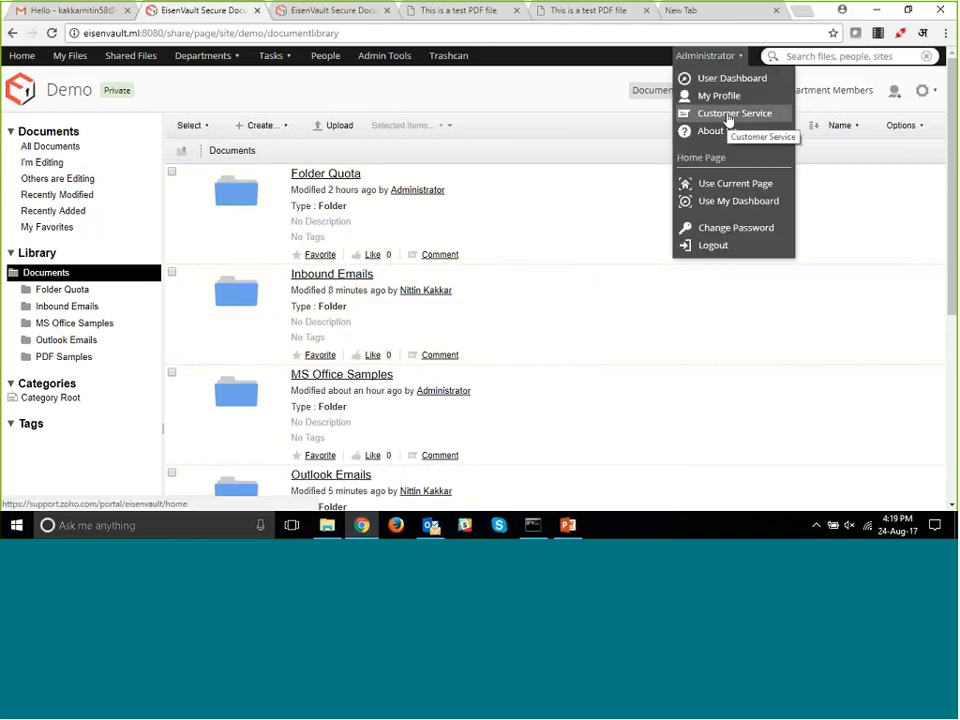
left_click(729, 117)
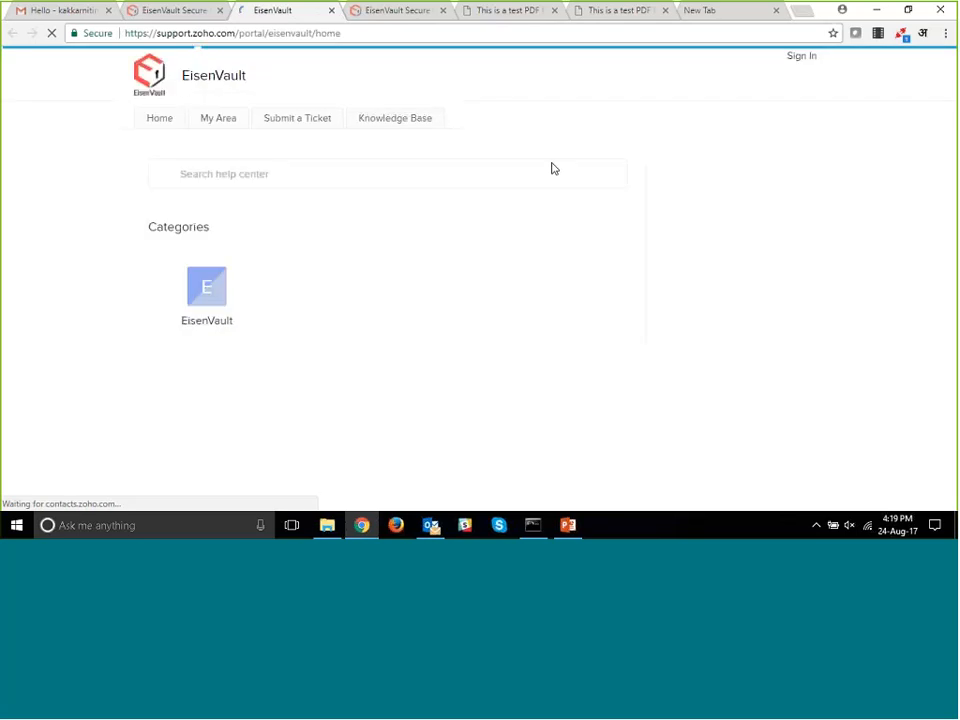
scroll(552, 168, "down", 2)
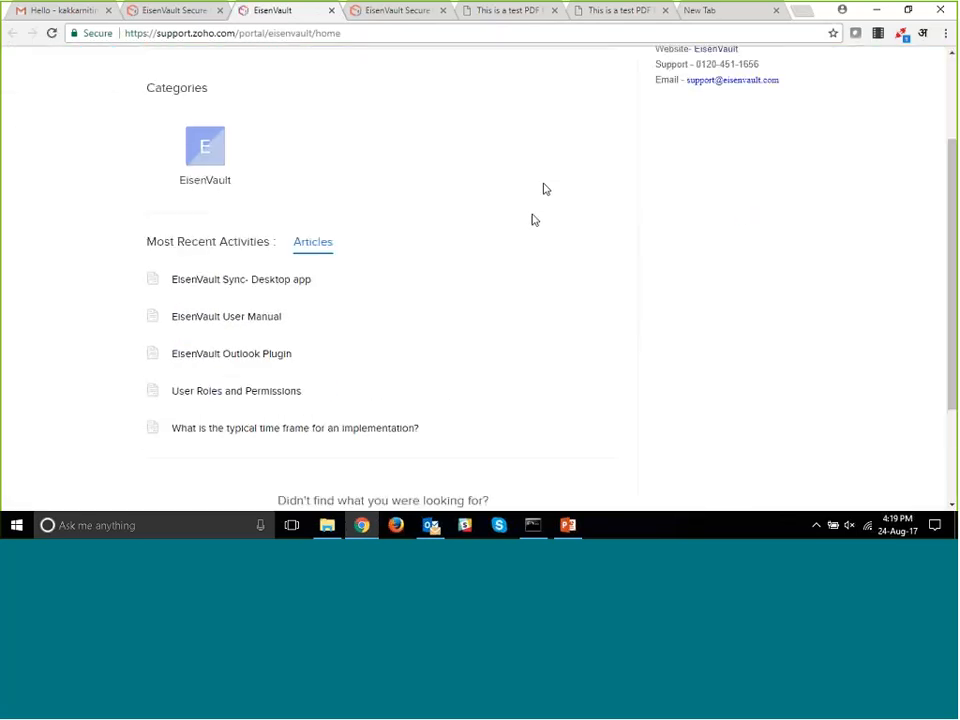
left_click(250, 288)
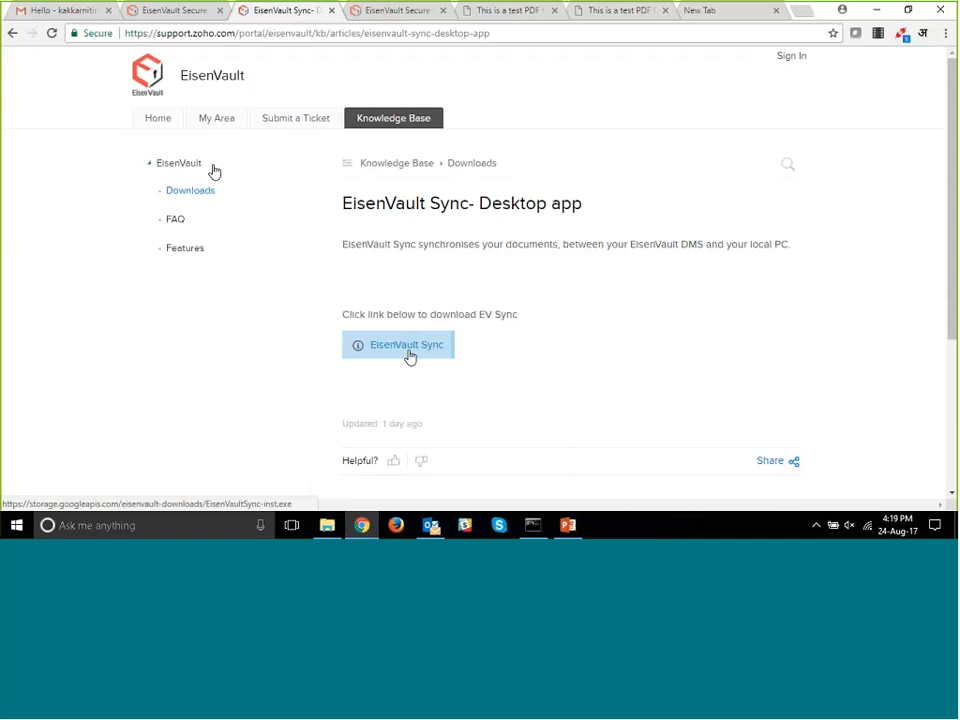
- Return to the support portal home and review the EisenVault Outlook Plugin article's installation instructions and Windows and Outlook compatibility list
left_click(13, 40)
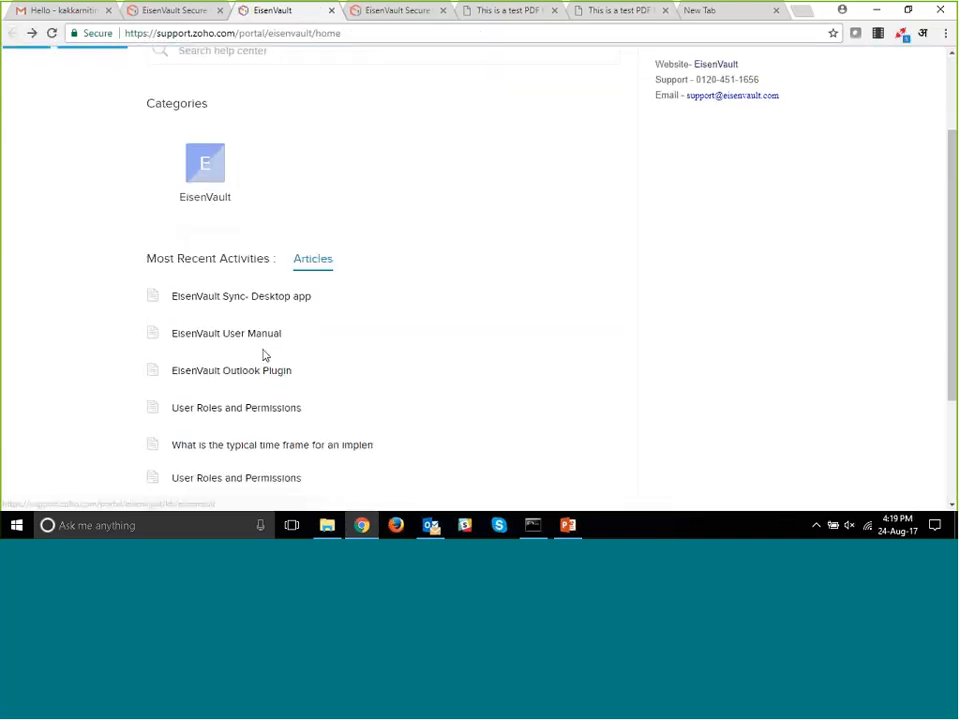
left_click(254, 373)
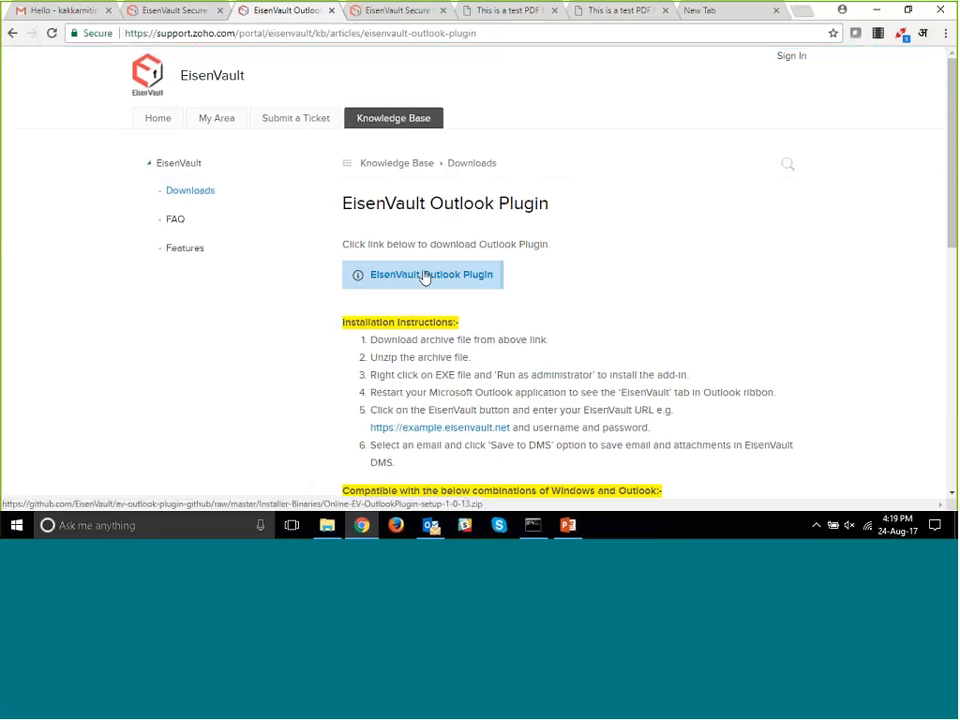
scroll(425, 277, "down", 3)
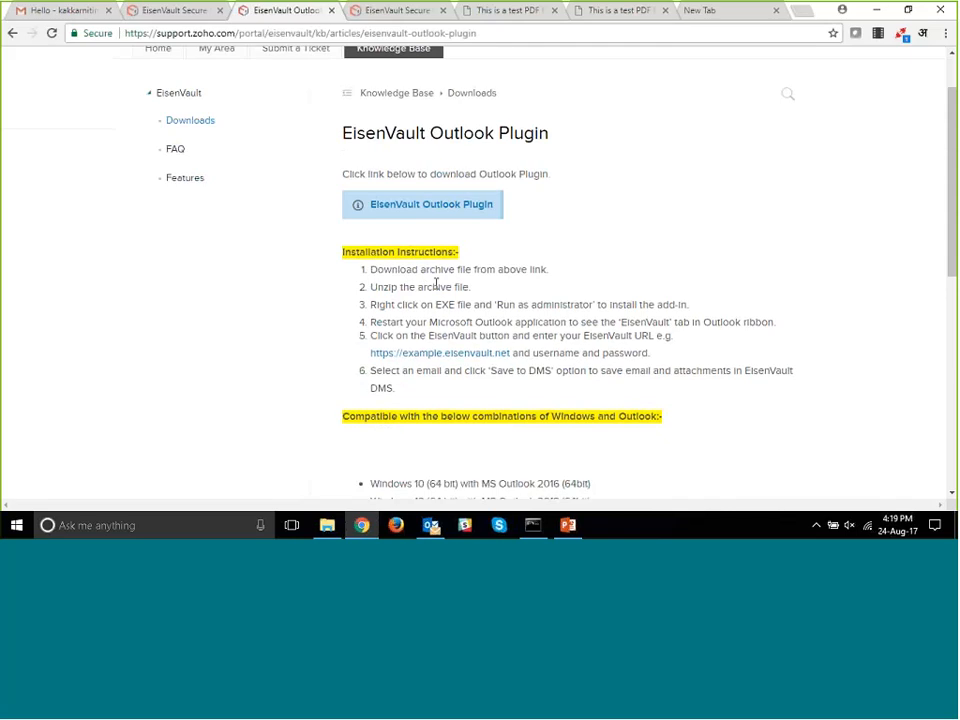
scroll(436, 284, "down", 1)
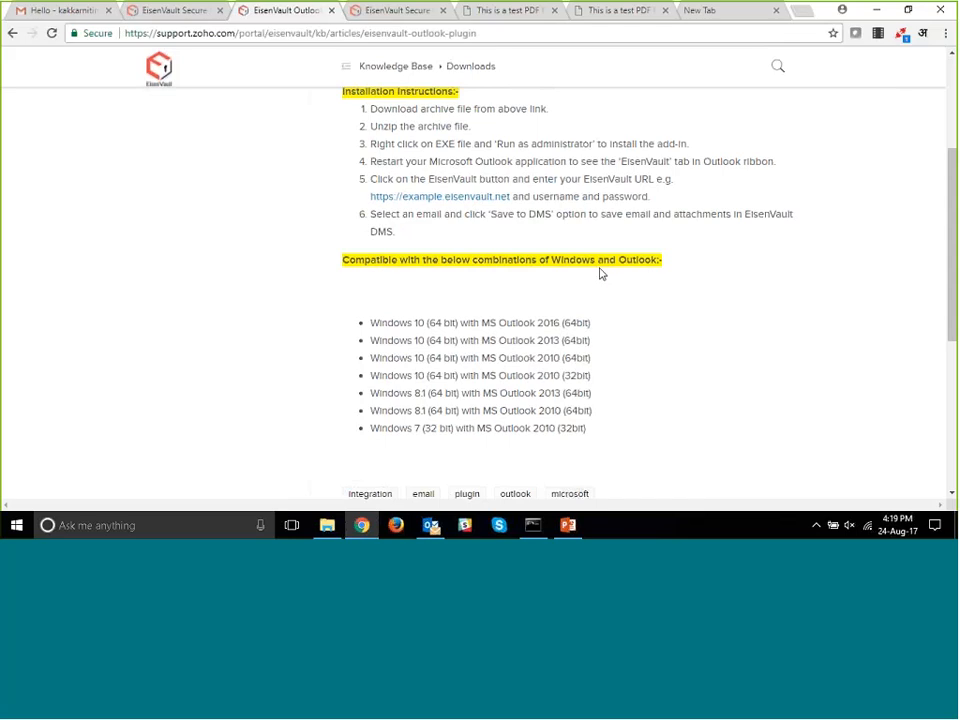
scroll(601, 273, "up", 3)
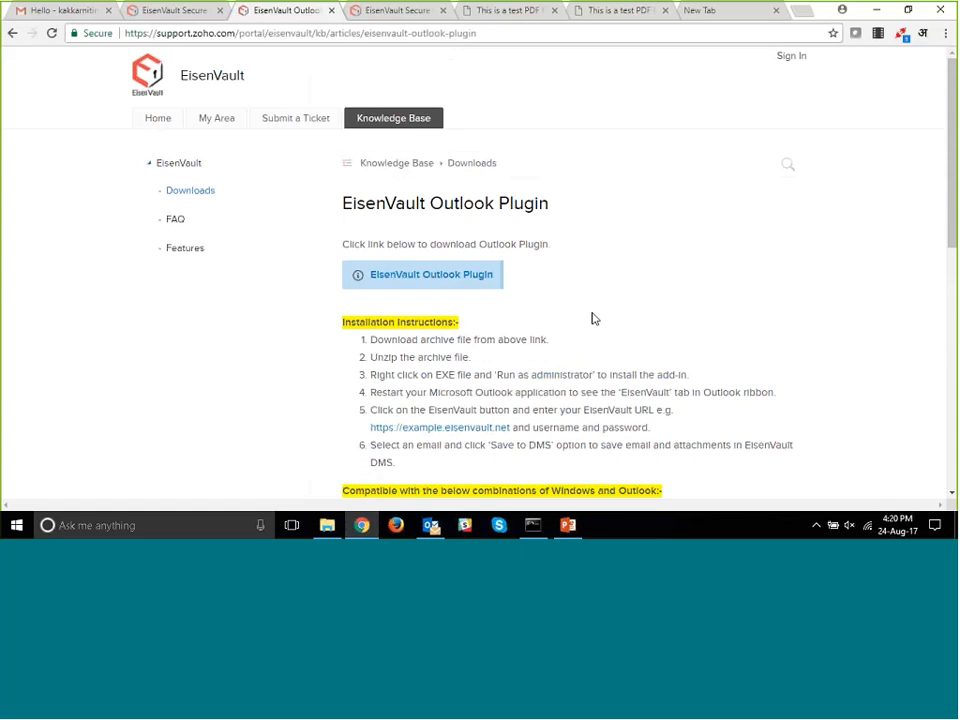
- In the systest.eisenvault.net Demo library, set a quota of 2 MB on the Folder Quota folder, check its quota indicator and open the folder
left_click(188, 12)
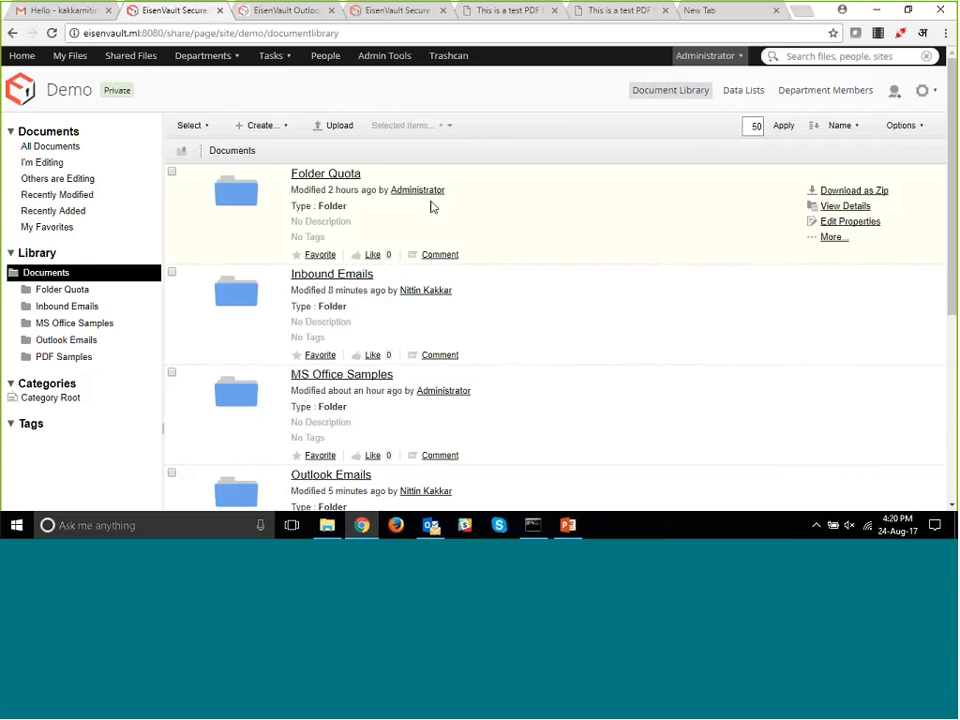
left_click(282, 12)
left_click(362, 14)
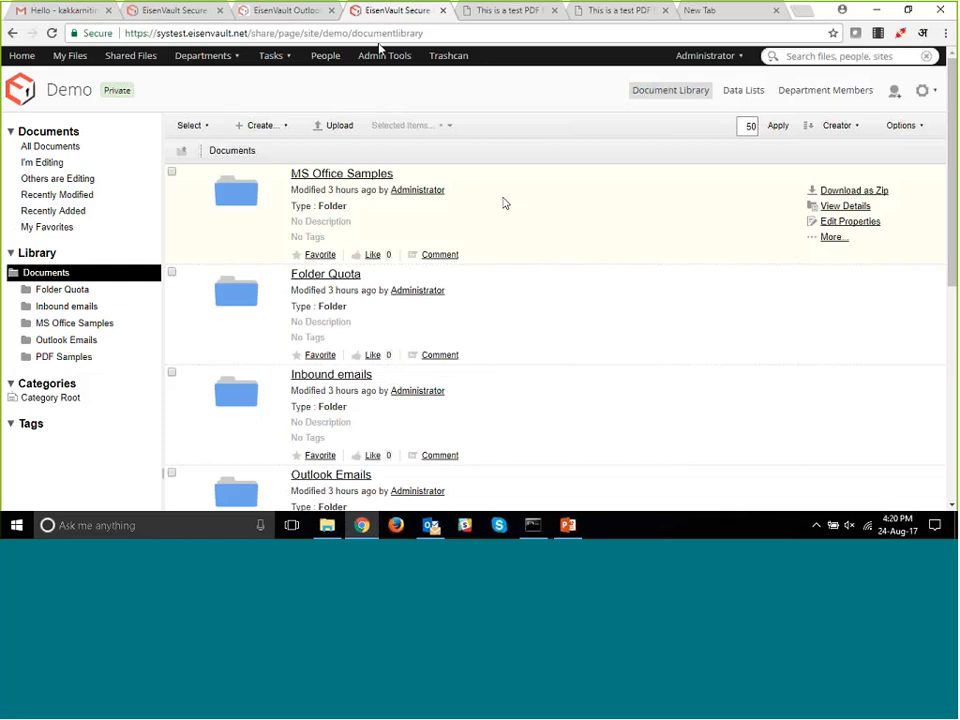
scroll(506, 206, "down", 2)
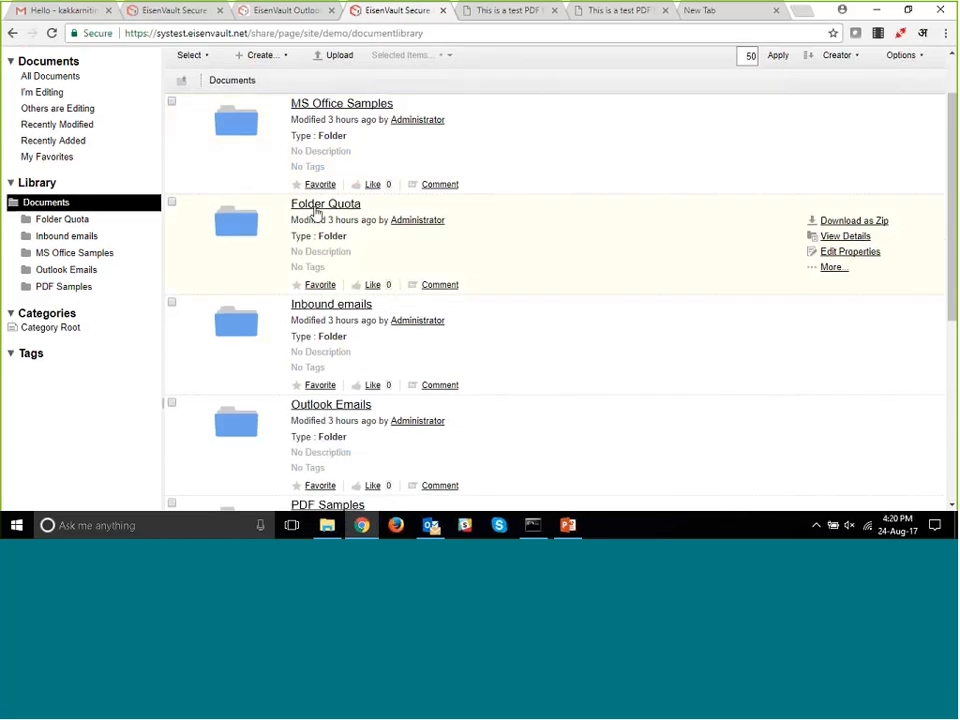
left_click(833, 270)
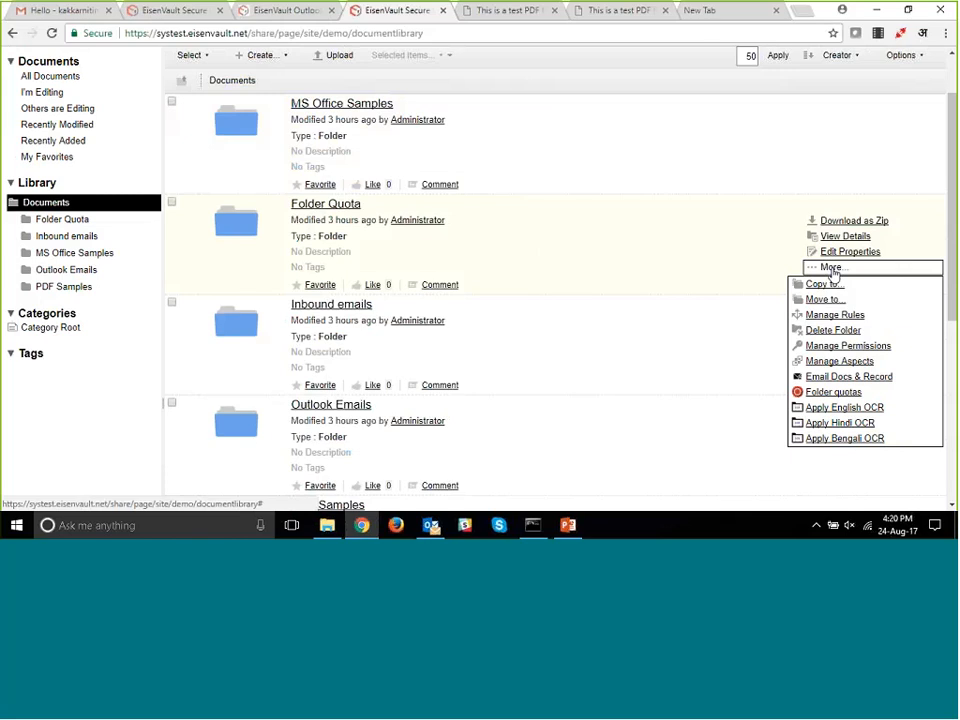
left_click(833, 395)
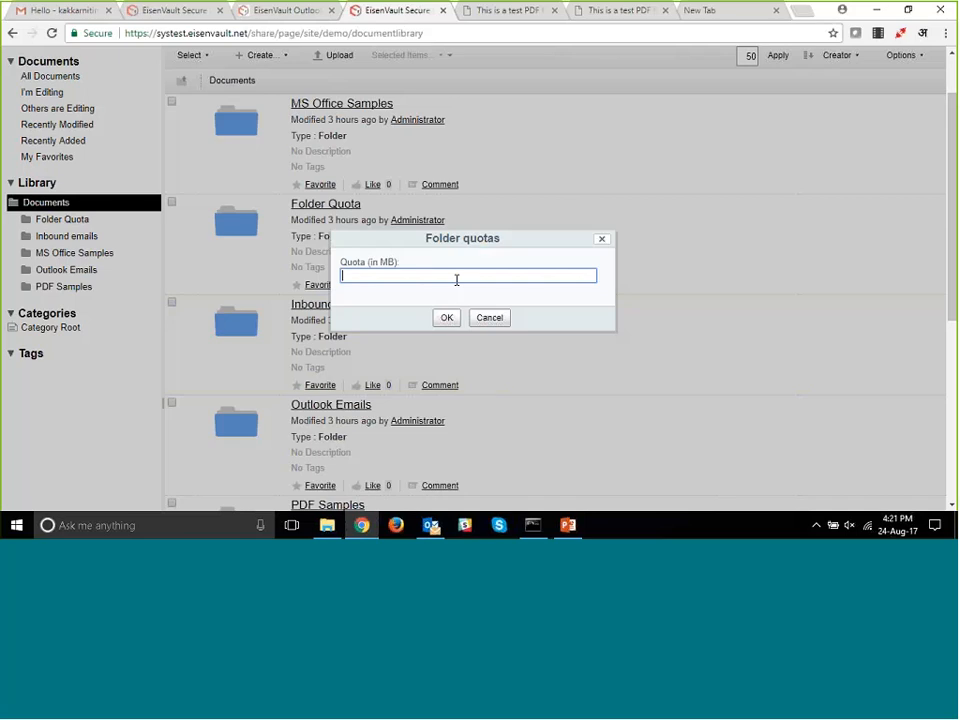
type("2")
left_click(450, 320)
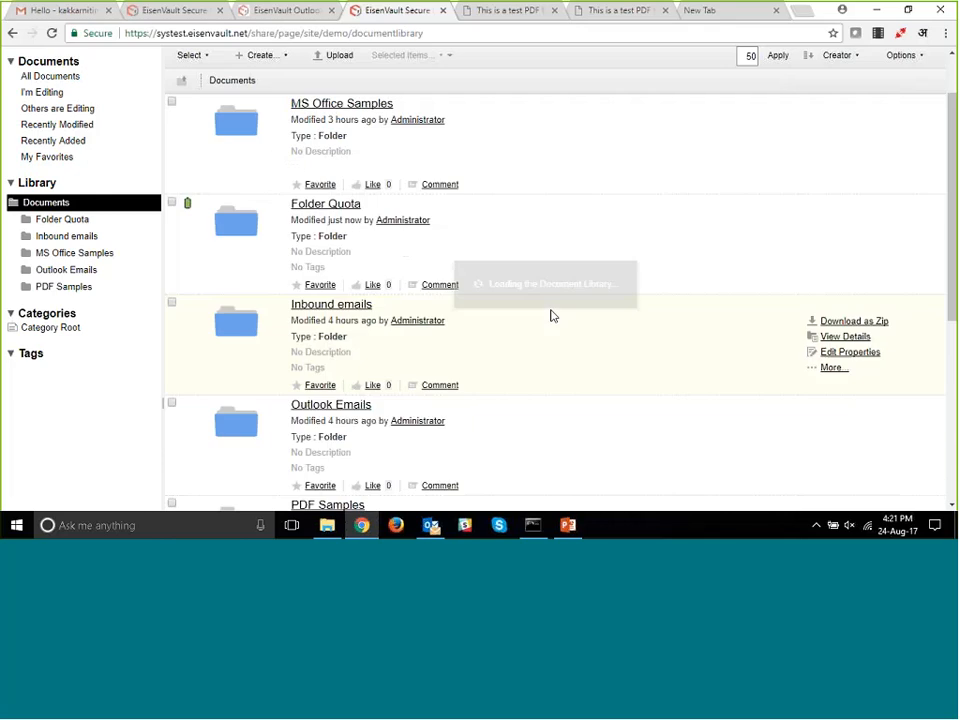
mouse_move(187, 210)
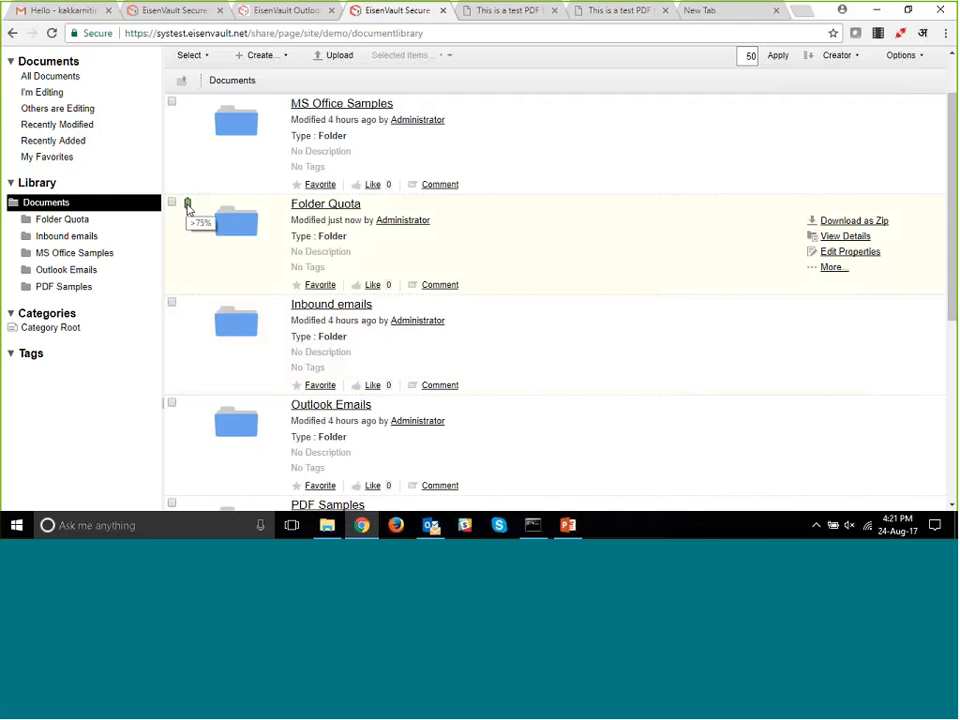
left_click(321, 208)
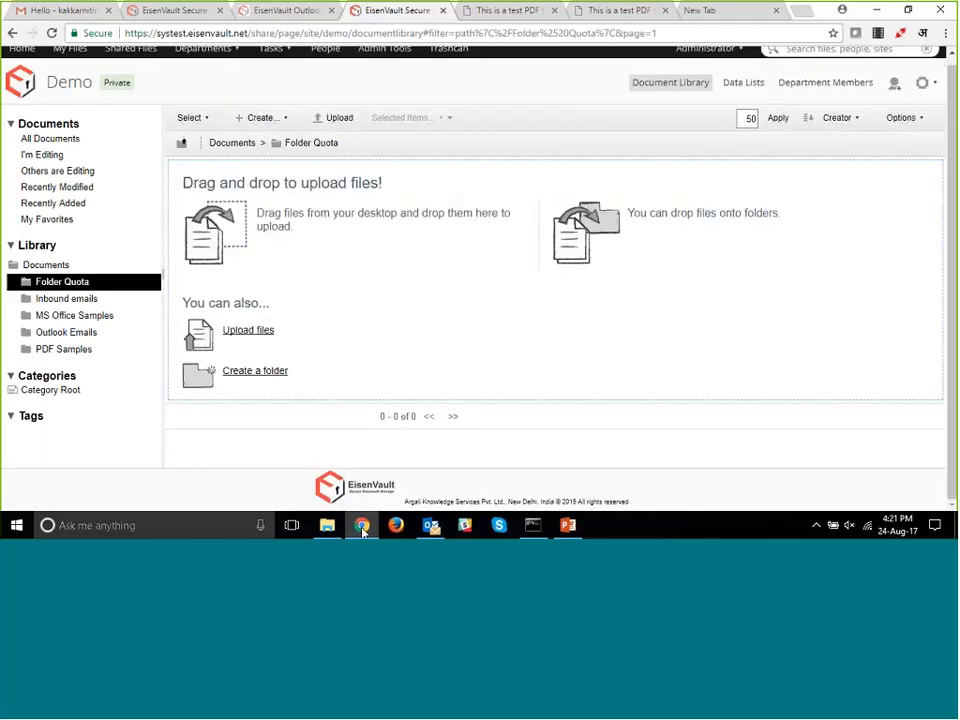
- Try to upload the imagingguide PDF from the local Downloads folder into the Folder Quota folder
left_click(362, 526)
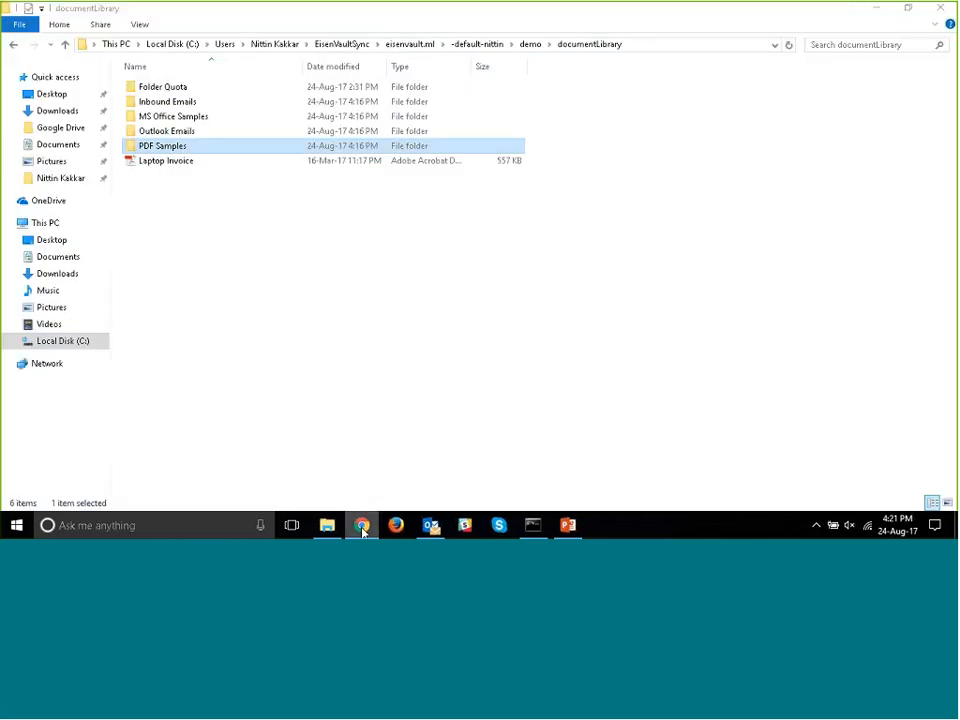
left_click(932, 7)
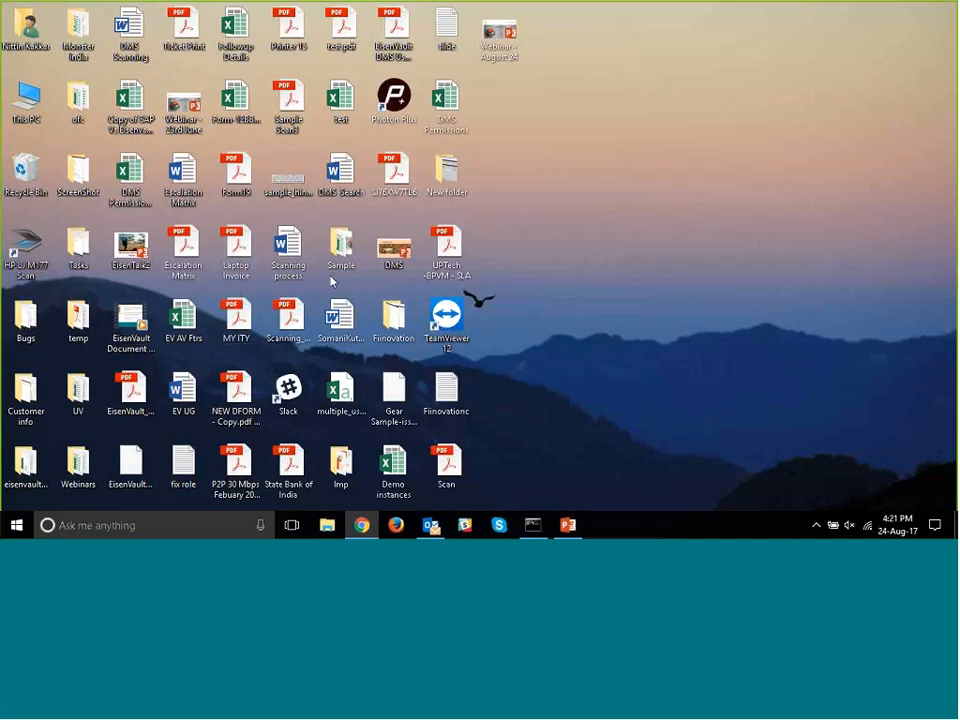
double_click(28, 22)
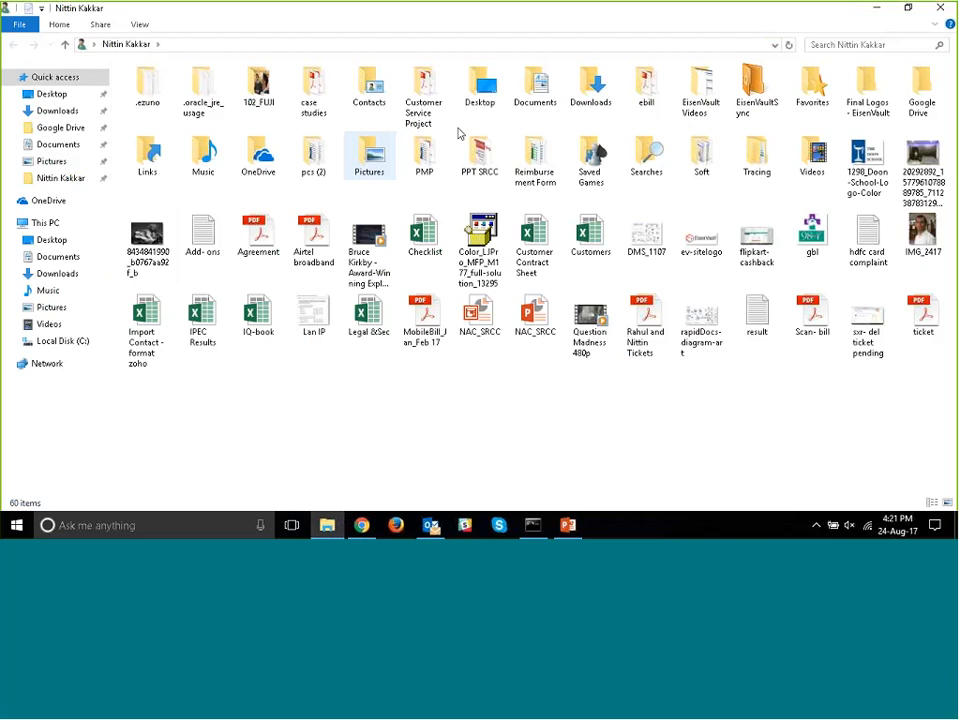
double_click(580, 88)
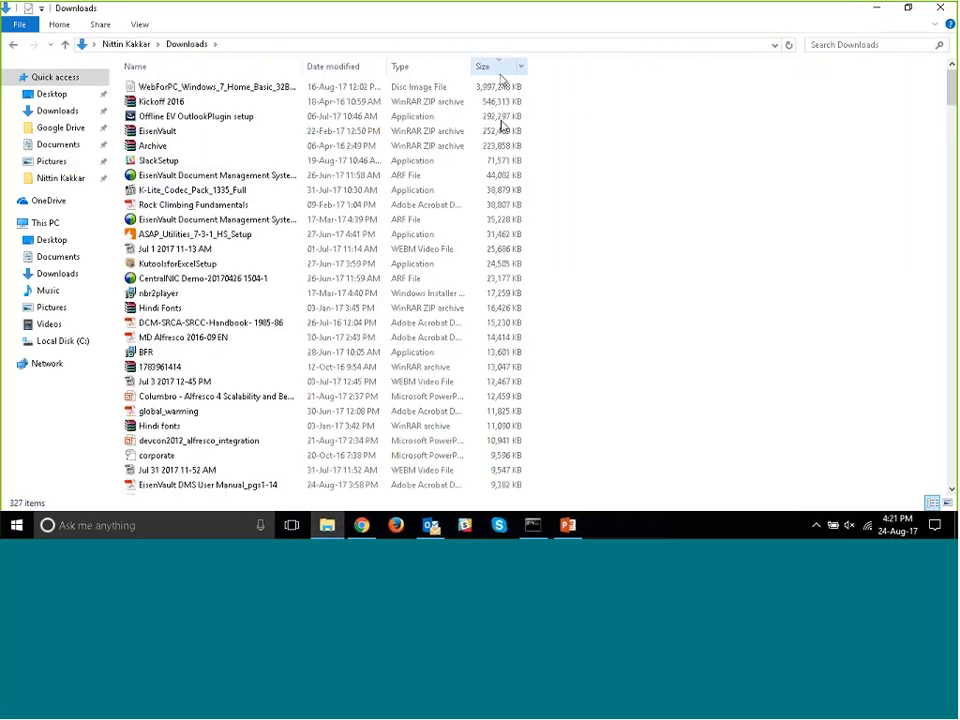
scroll(487, 292, "down", 13)
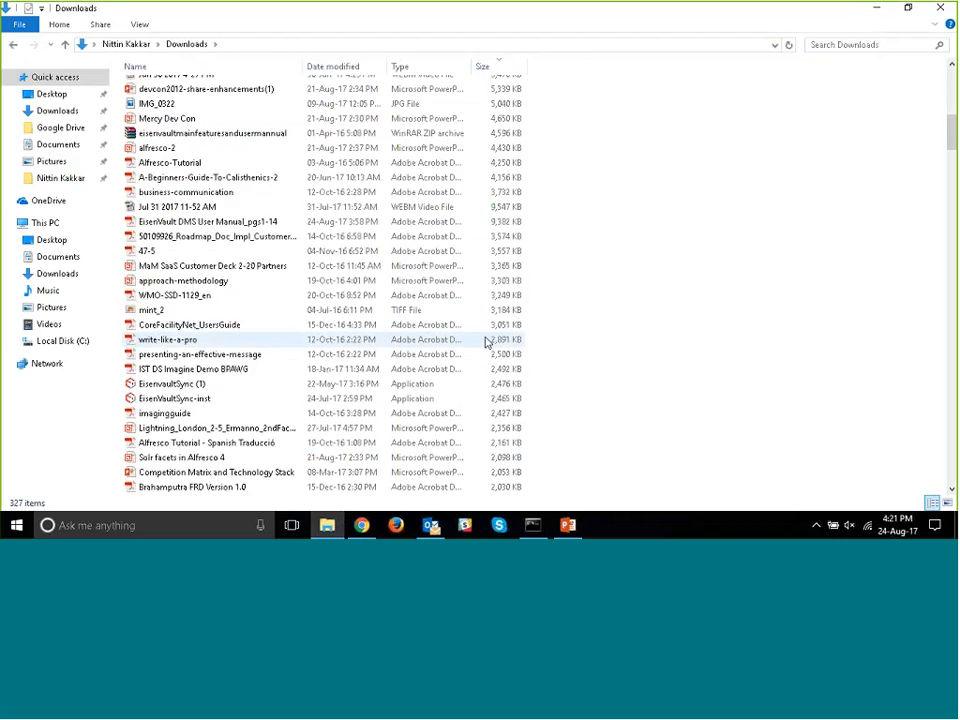
scroll(487, 341, "down", 4)
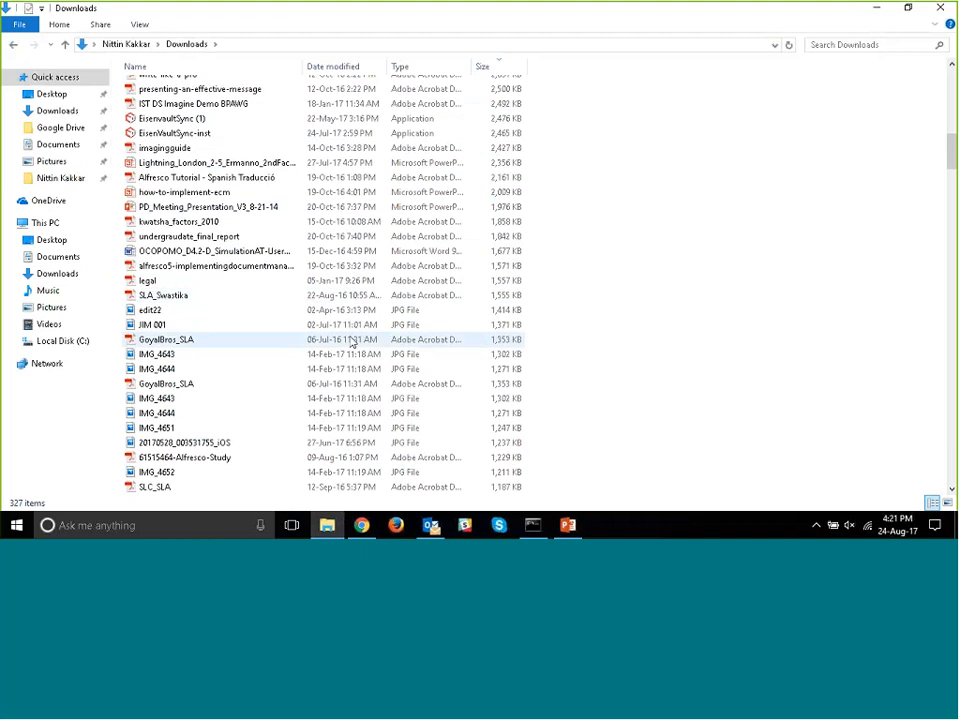
scroll(211, 240, "up", 2)
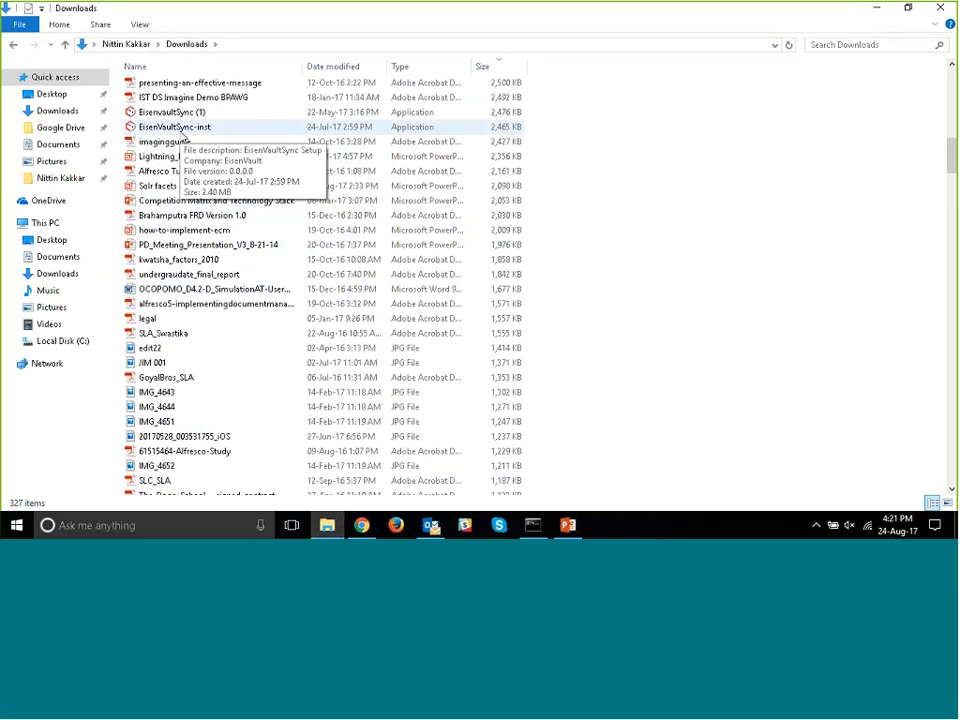
left_click_drag(170, 141, 351, 262)
key("alt+Tab")
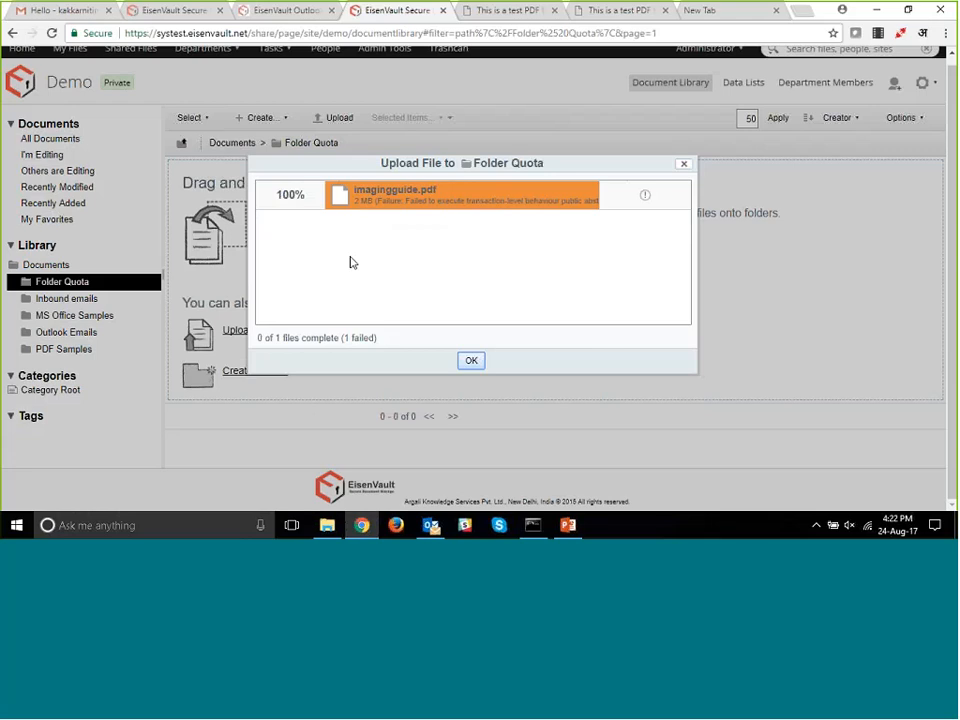
left_click(472, 362)
- Browse the local Downloads folder by file size for another file to upload, and close its window
left_click(327, 525)
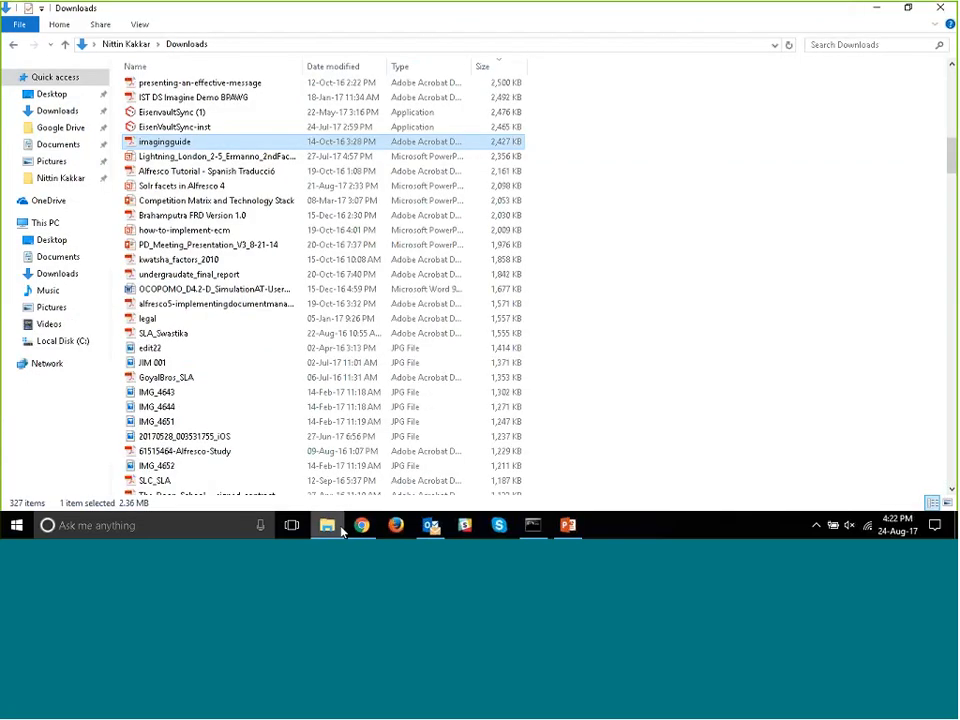
mouse_move(327, 523)
left_click(335, 304)
scroll(340, 320, "down", 3)
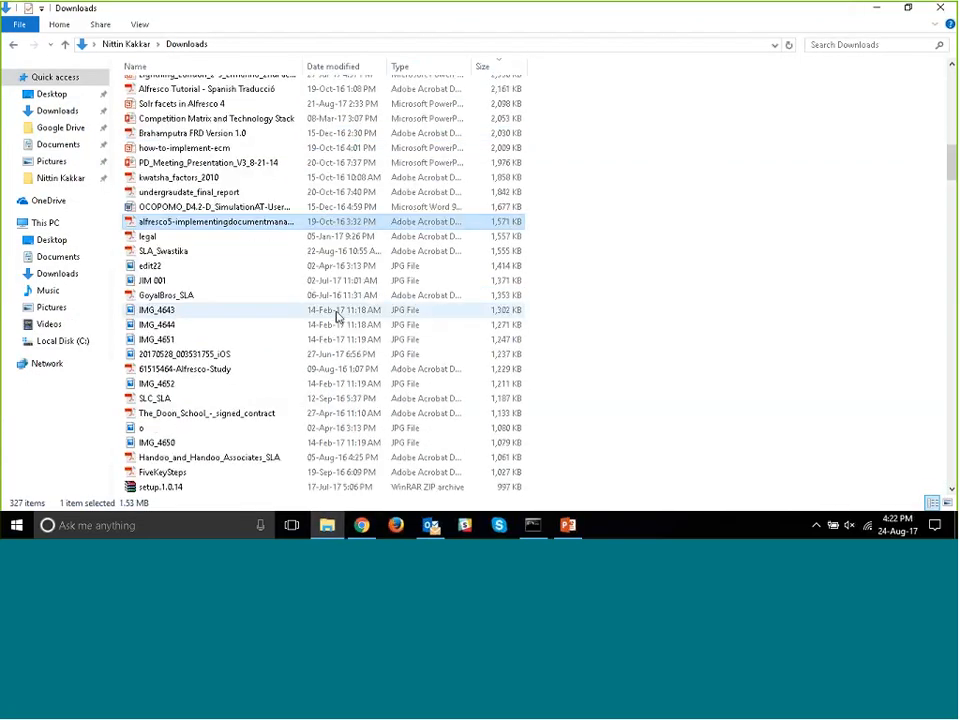
scroll(359, 345, "down", 8)
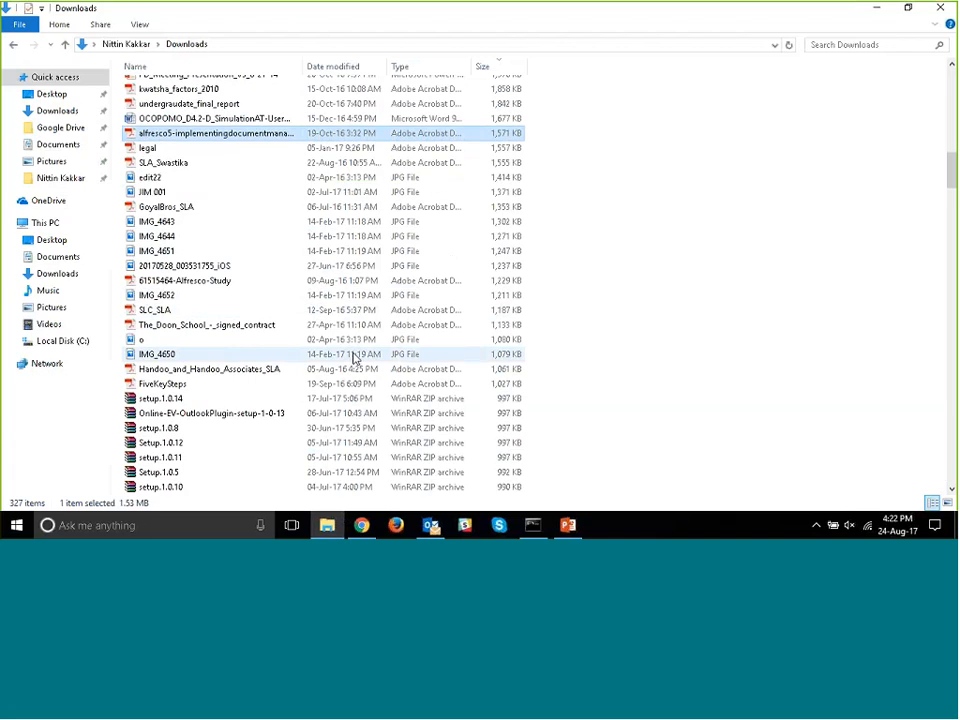
left_click(940, 8)
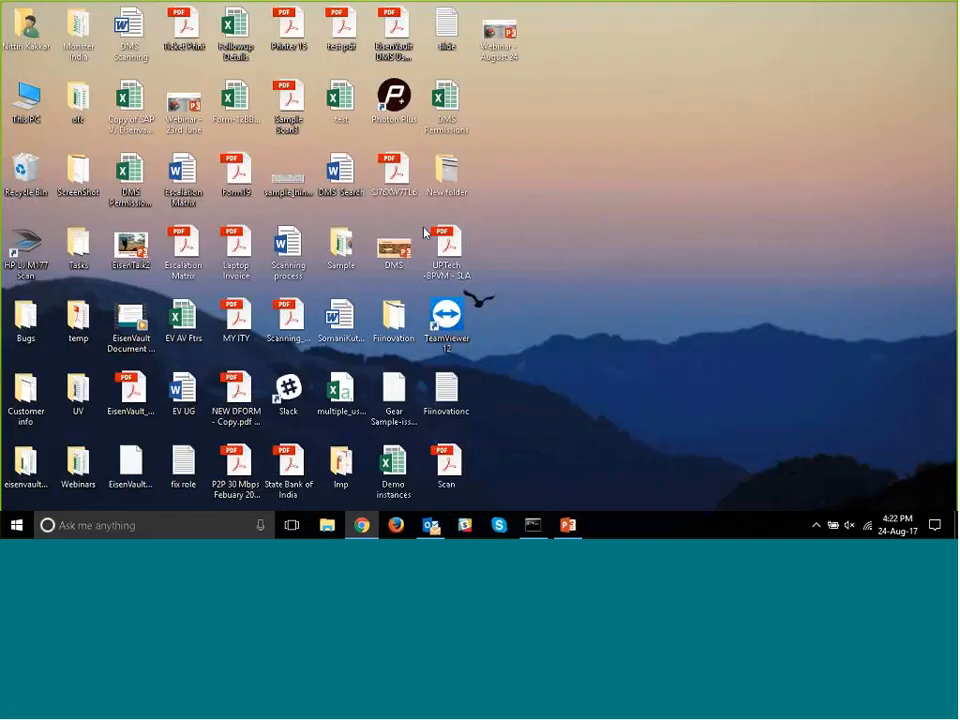
- Check the size of the desktop Laptop Invoice PDF in its file properties
right_click(241, 263)
key("Escape")
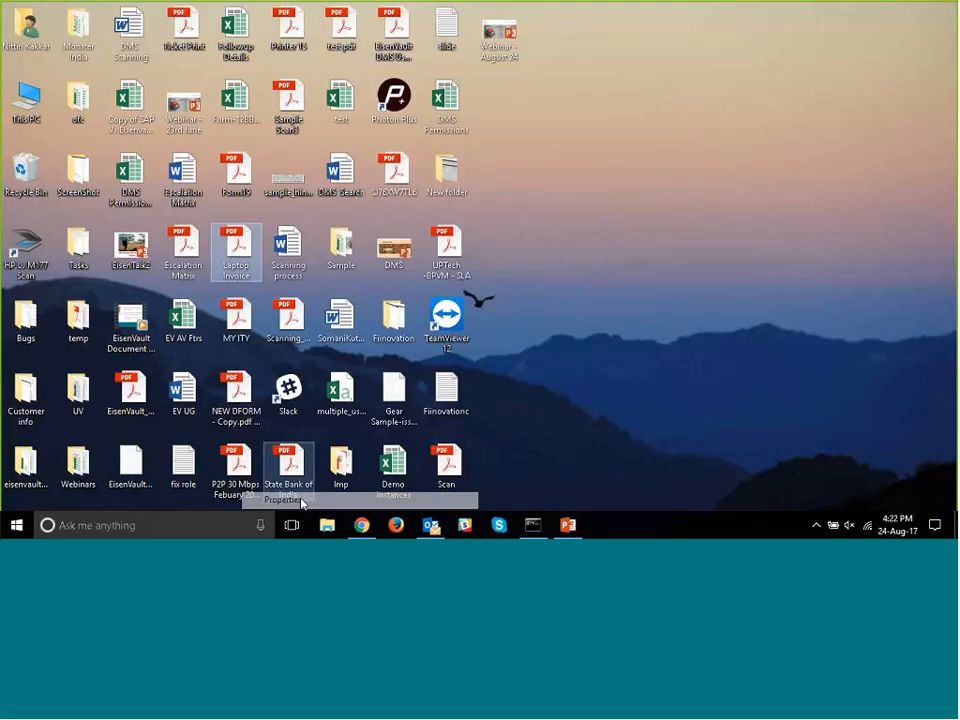
key("alt+Return")
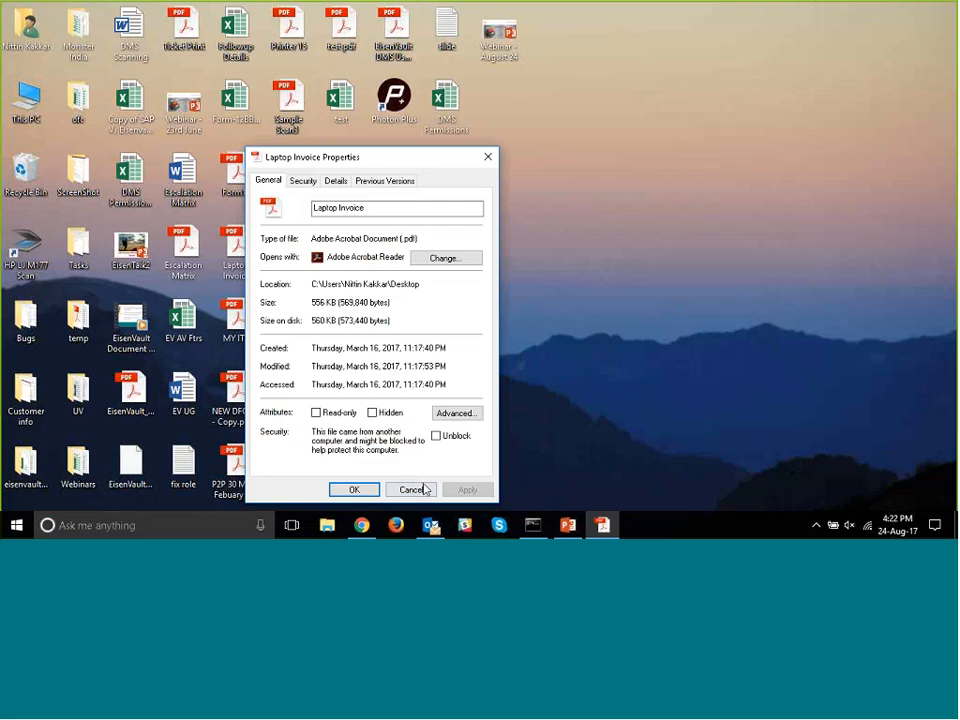
left_click(424, 489)
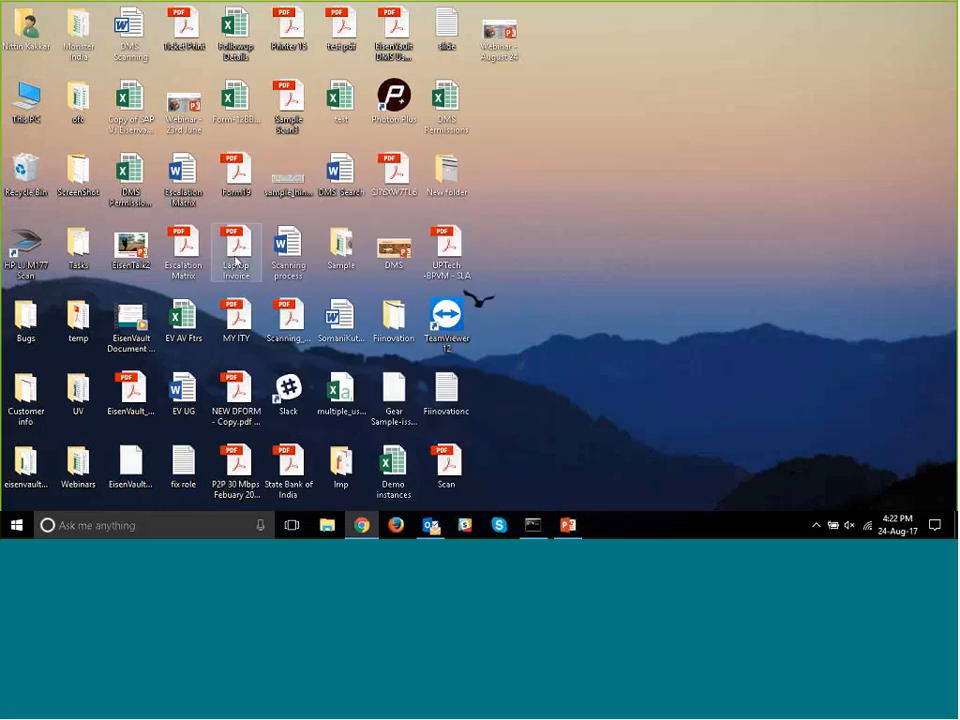
- Upload the Laptop Invoice PDF from the desktop into the Folder Quota folder in Chrome
left_click_drag(237, 257, 345, 297)
key("alt+Tab")
key("alt+Tab")
key("alt+shift+Tab")
key("alt+shift+Tab")
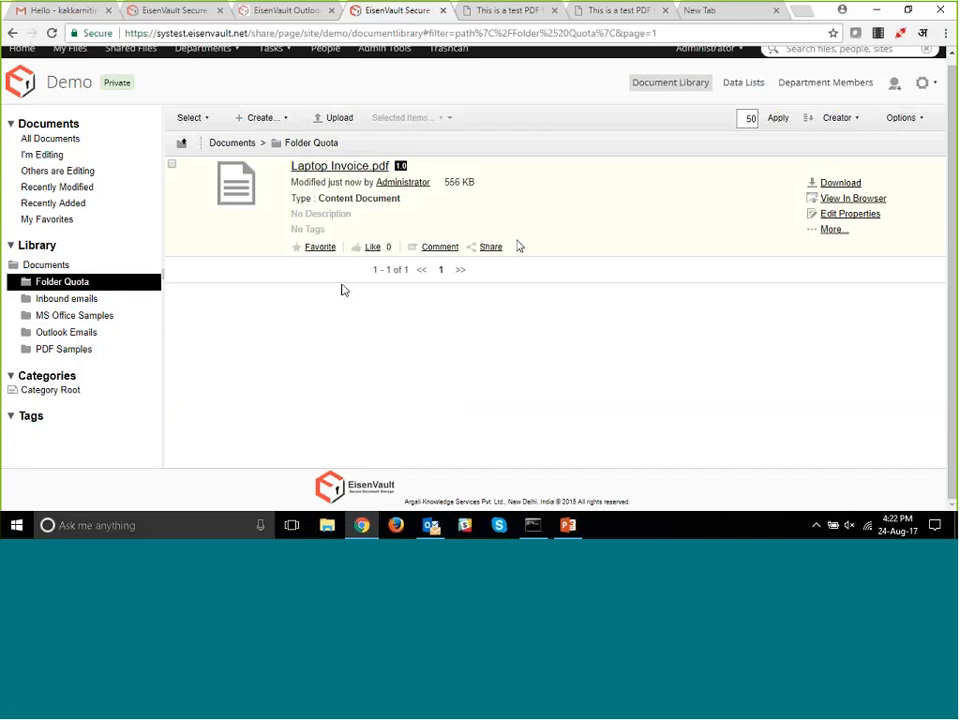
- Return to the library's top-level Documents list and check the Folder Quota folder's quota indicator
left_click(246, 146)
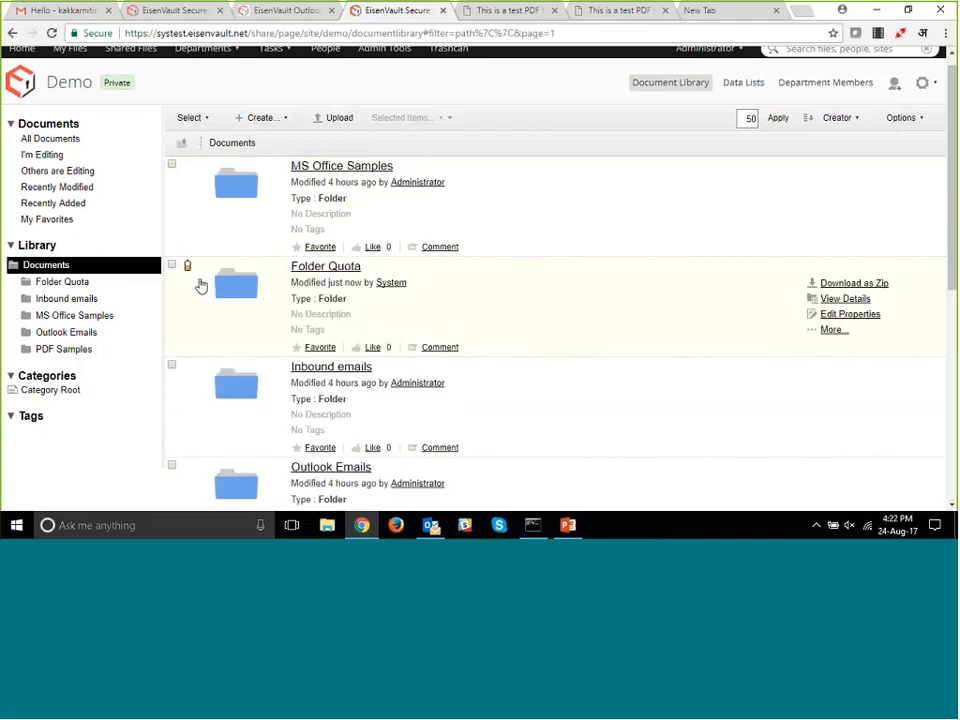
mouse_move(188, 270)
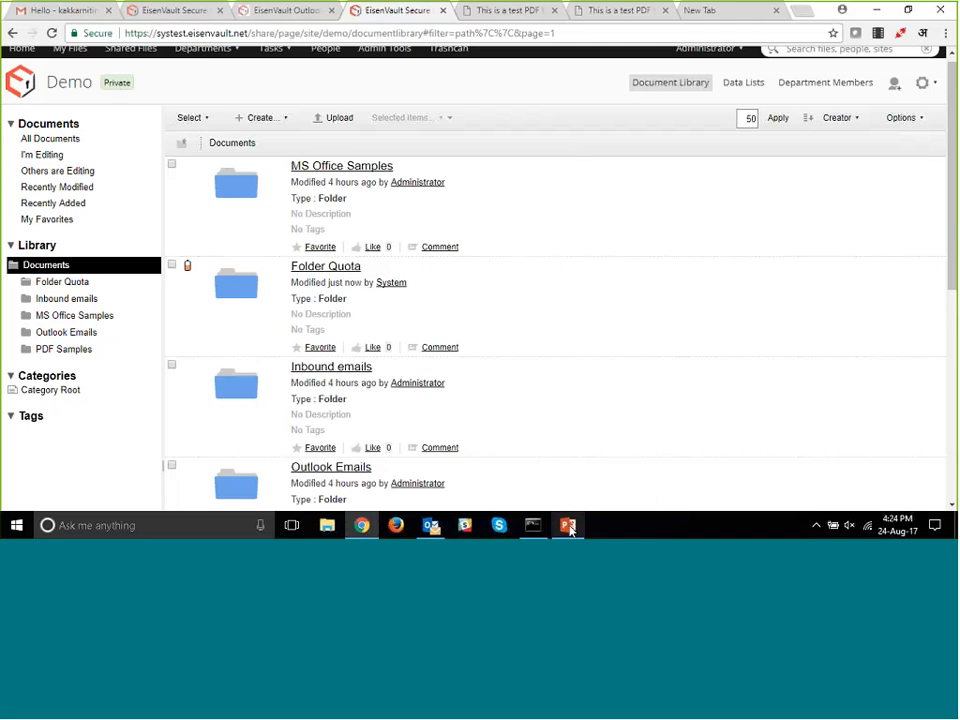
mouse_move(569, 529)
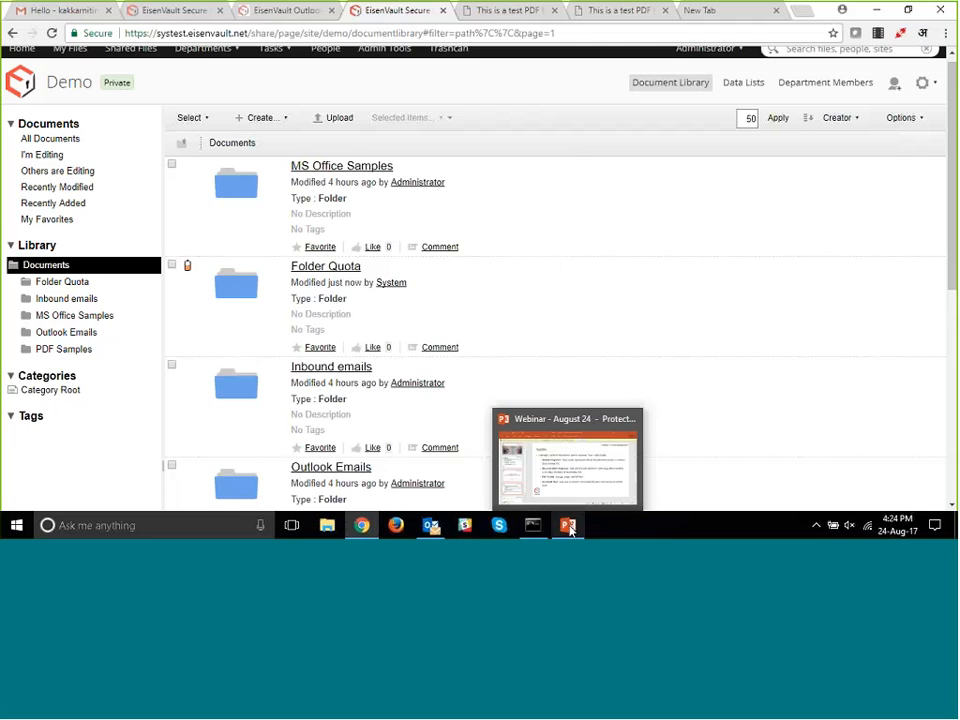